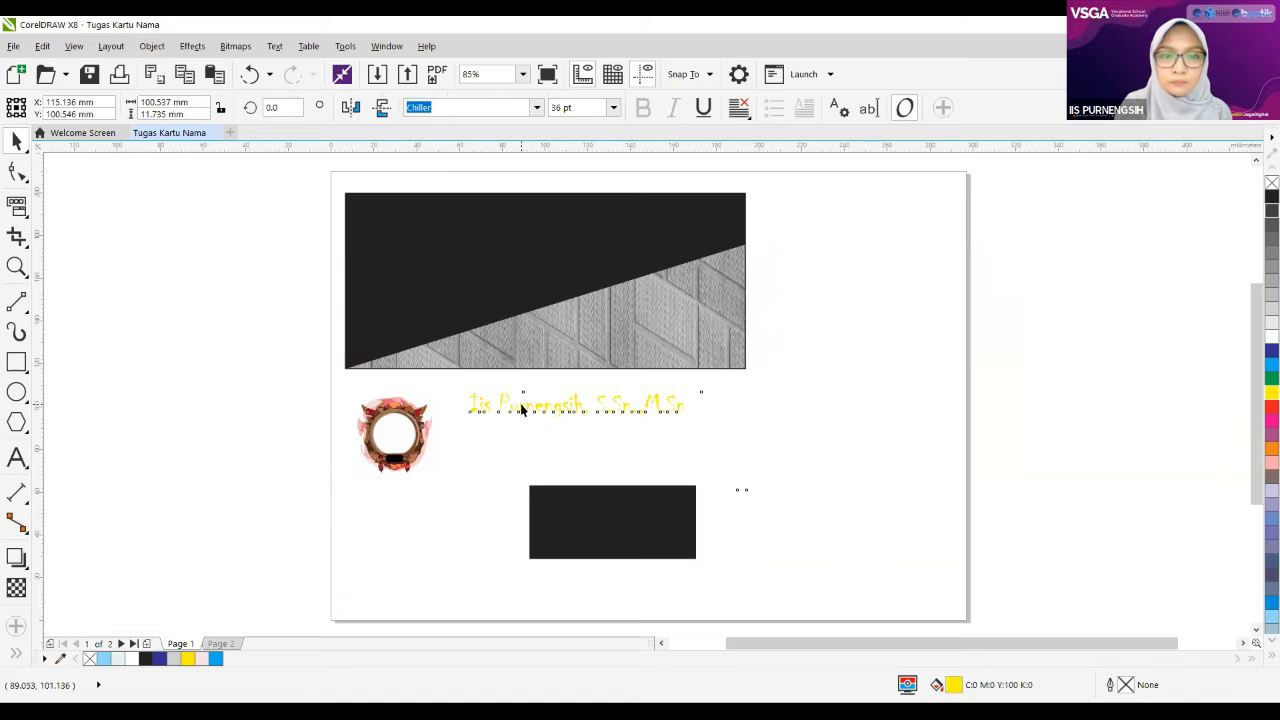
# Step: Move the yellow name text onto the upper black area of the business card
pyautogui.moveTo(520, 404); pyautogui.dragTo(501, 240)
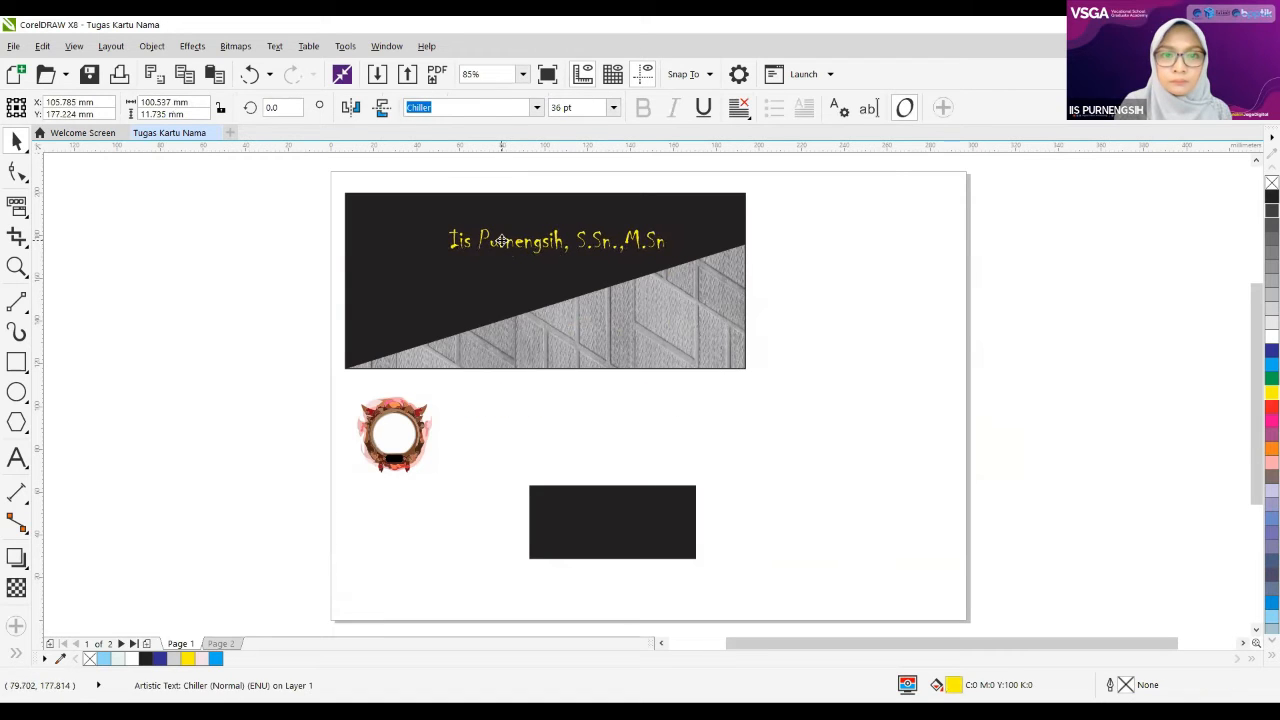
pyautogui.click(940, 330)
# Step: Delete the spare black rectangle and the round red ornament lying below the card
pyautogui.click(600, 495)
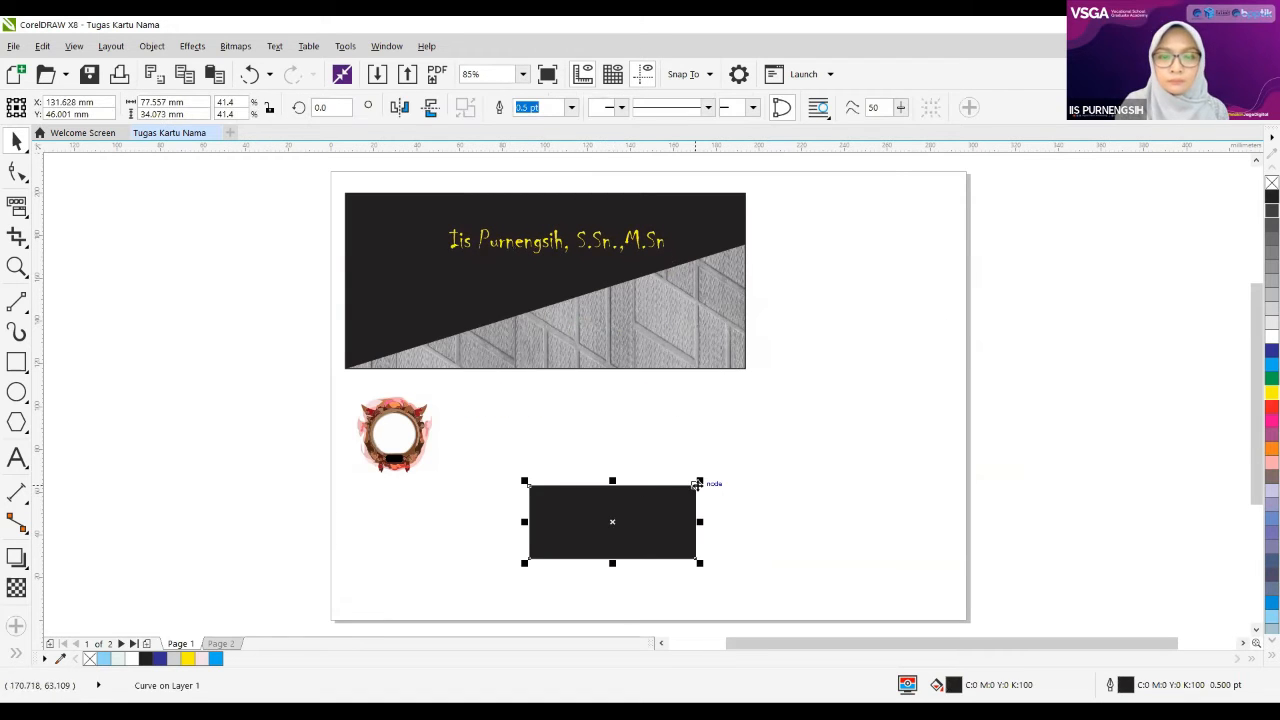
pyautogui.moveTo(697, 485); pyautogui.dragTo(670, 497)
pyautogui.click(614, 535)
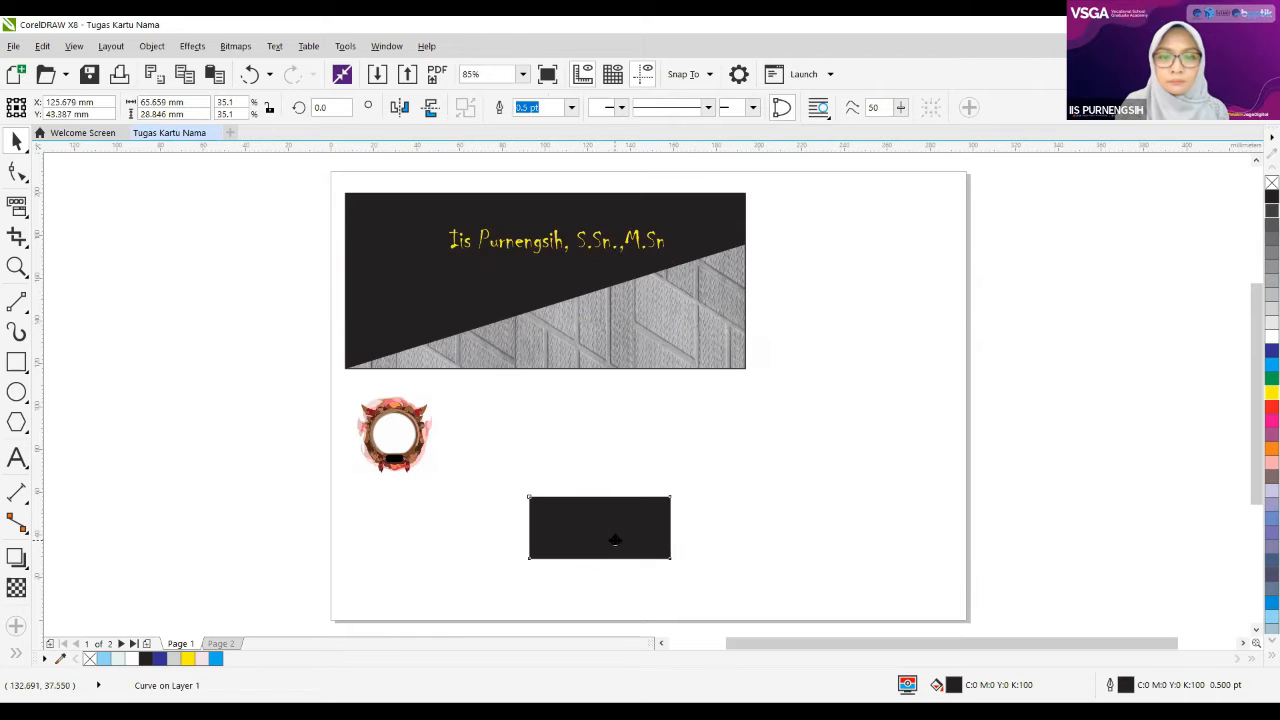
pyautogui.press('Delete')
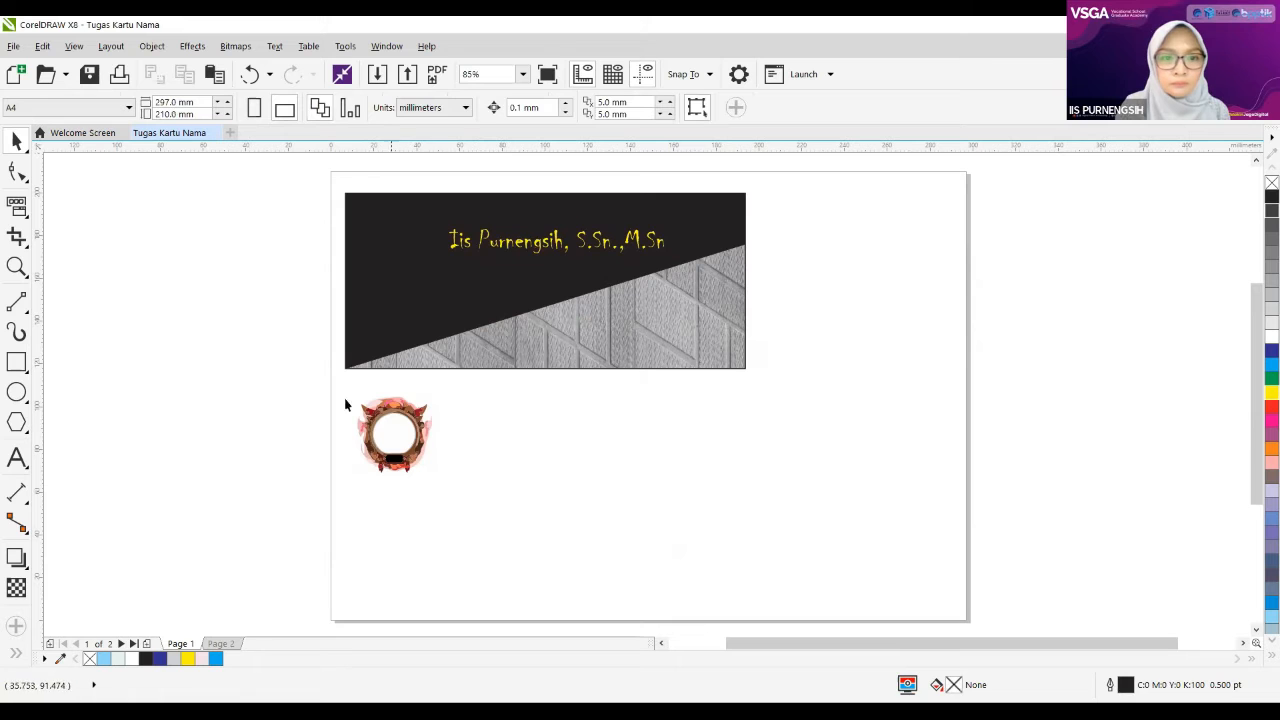
pyautogui.moveTo(337, 385); pyautogui.dragTo(492, 487)
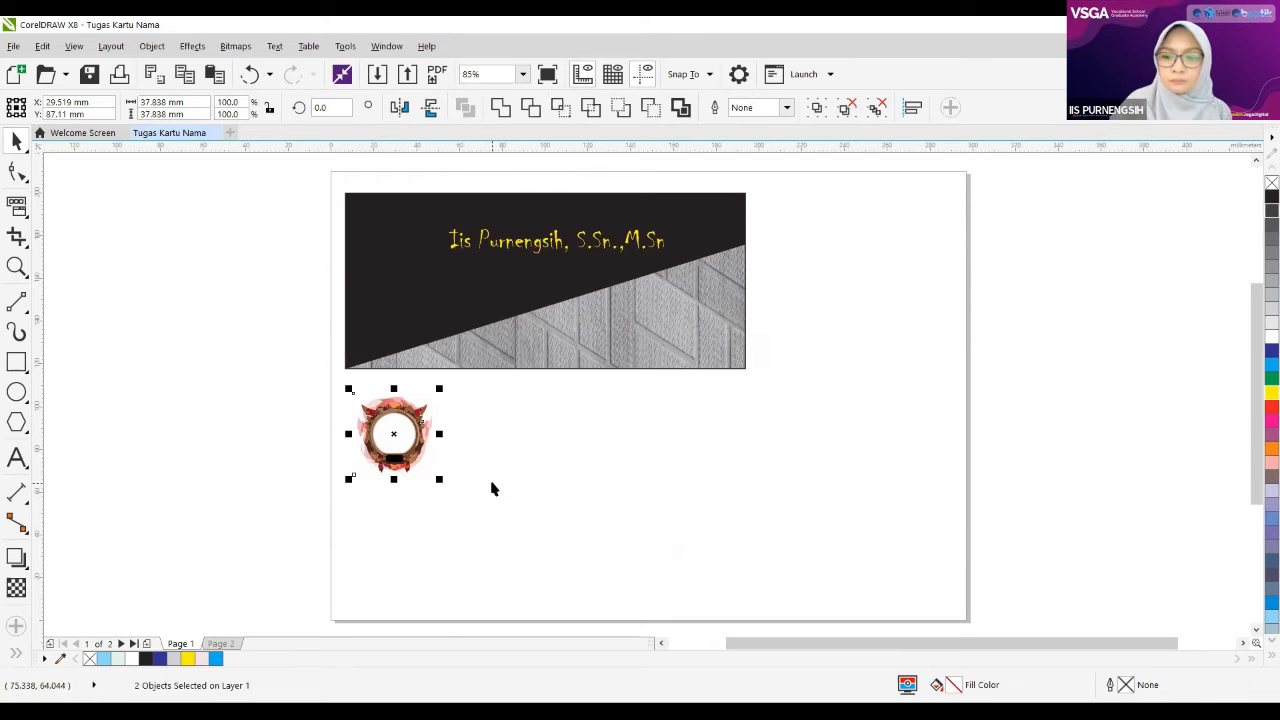
pyautogui.press('Delete')
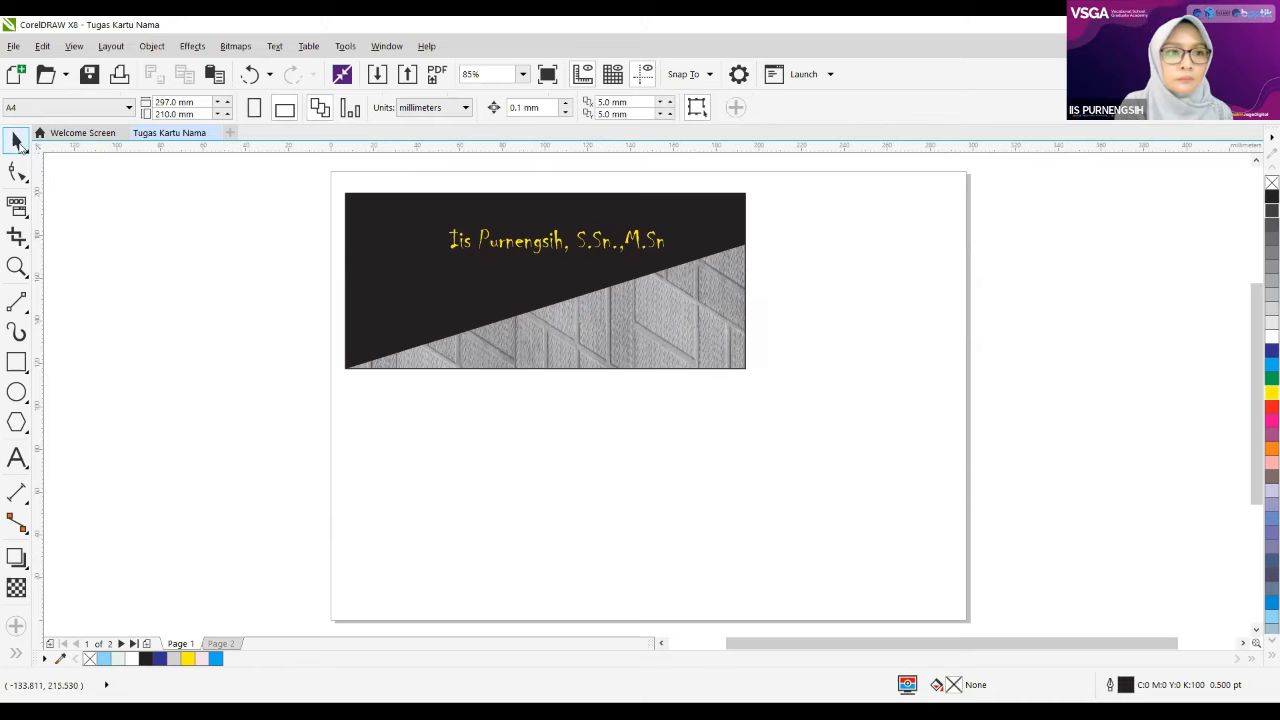
# Step: Import 01a72b593c55a5db1345c2e79b8ce408.jpg into the card's upper-left corner and enlarge it to about 35 by 38 mm
pyautogui.hotkey('ctrl', 'i')
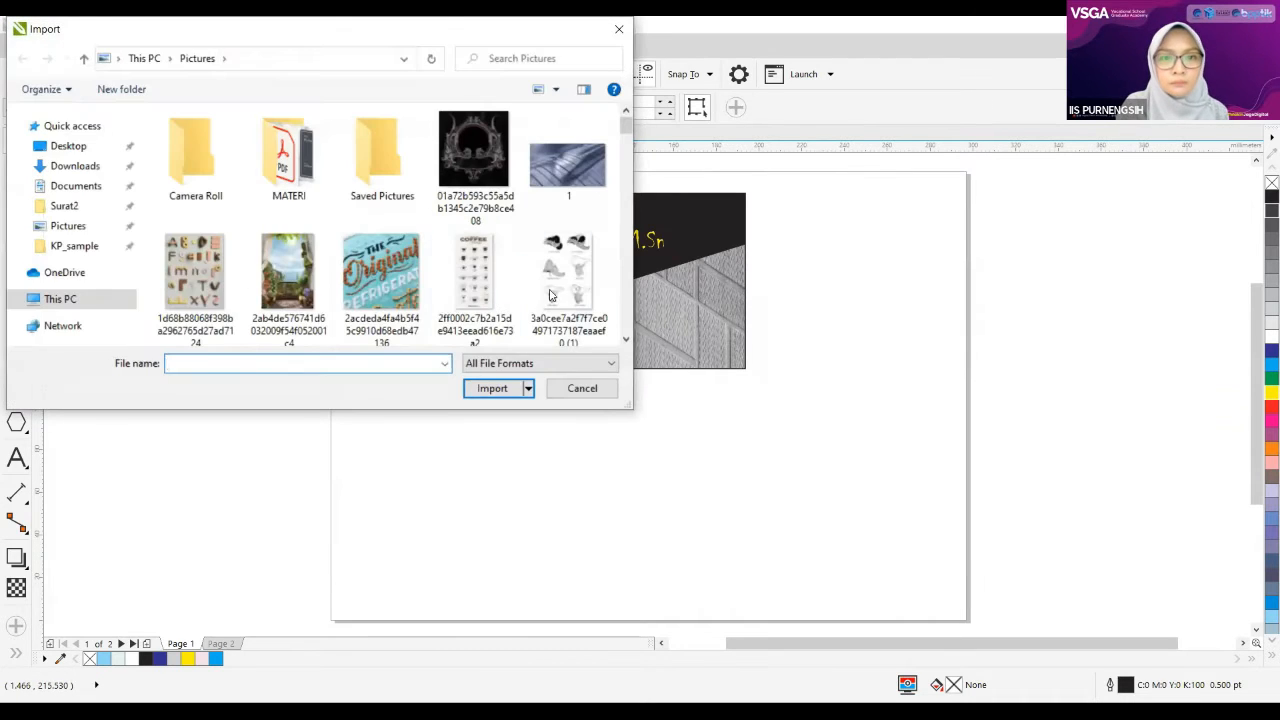
pyautogui.click(474, 160)
pyautogui.click(493, 411)
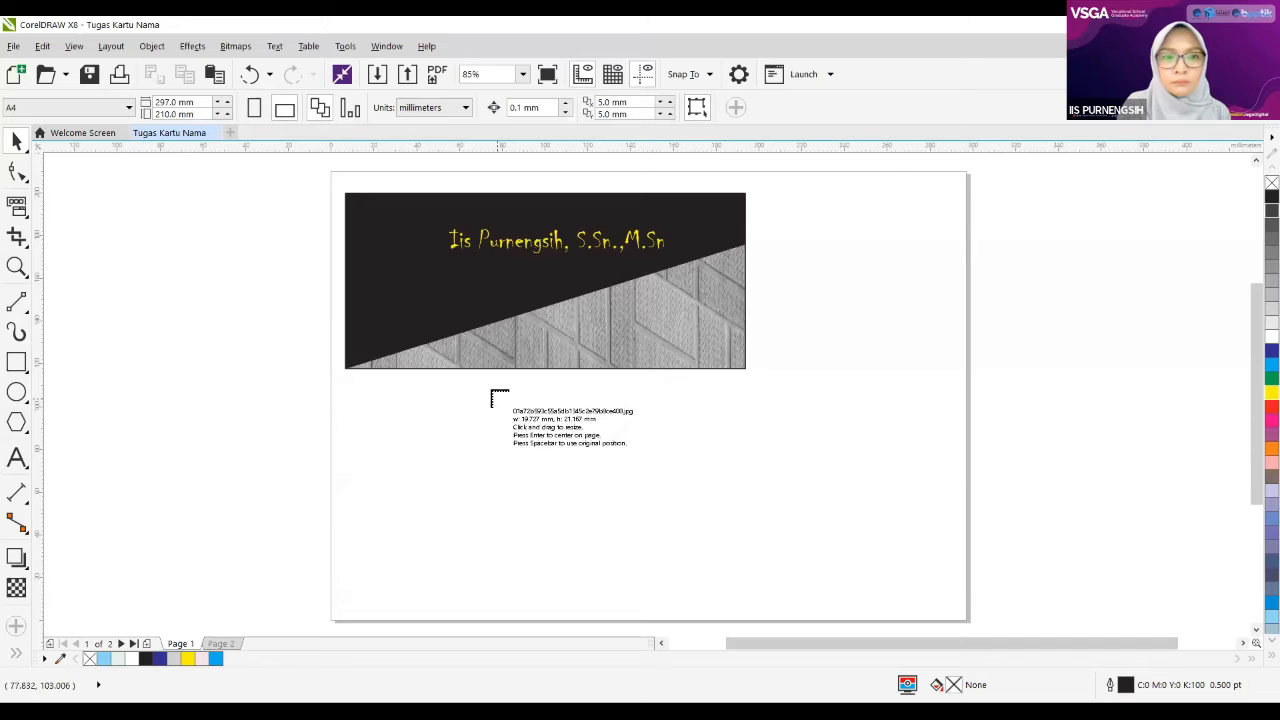
pyautogui.click(361, 206)
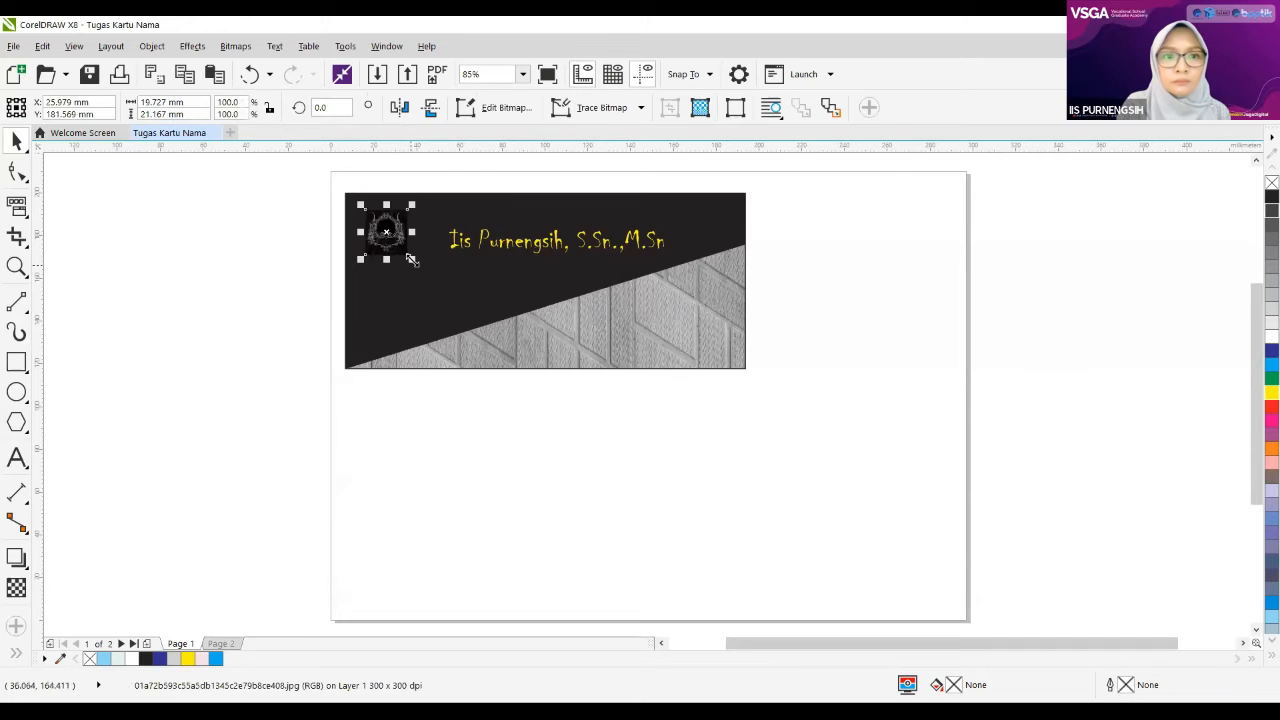
pyautogui.moveTo(411, 258); pyautogui.dragTo(440, 288)
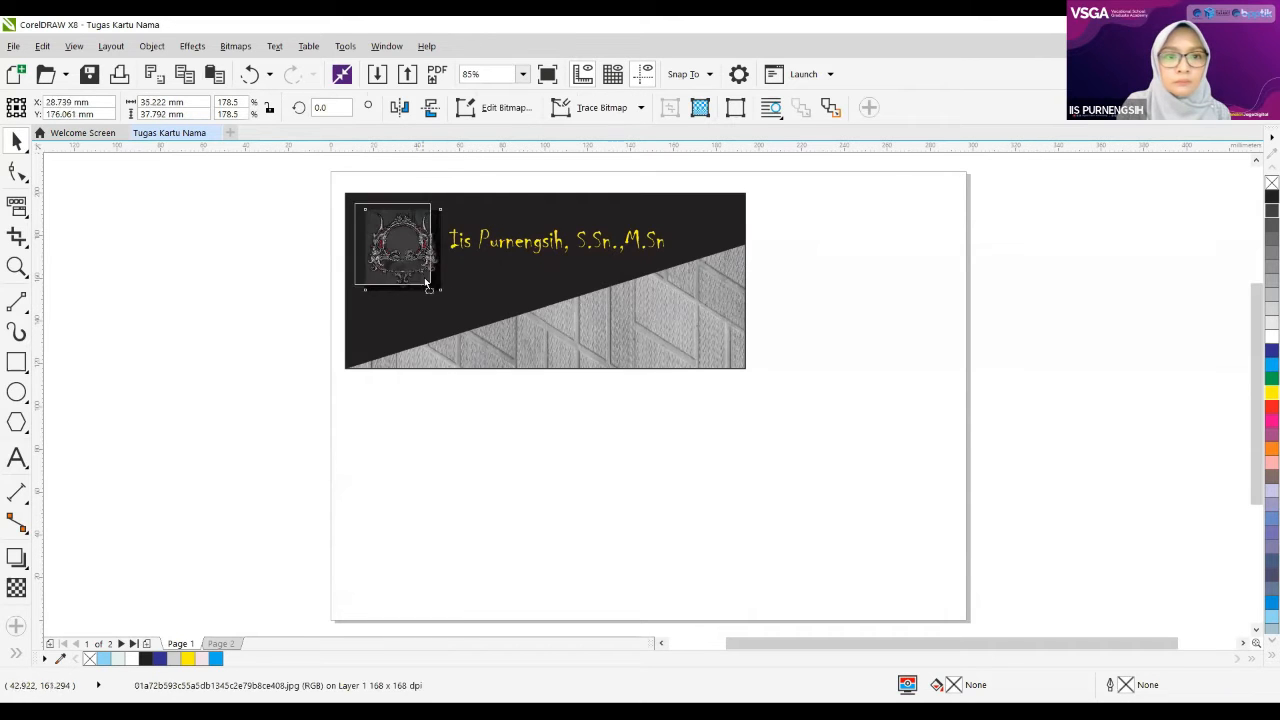
pyautogui.click(423, 282)
# Step: Change the uniform fill of the card's dark area to a deeper black matching the frame image's background
pyautogui.click(525, 290)
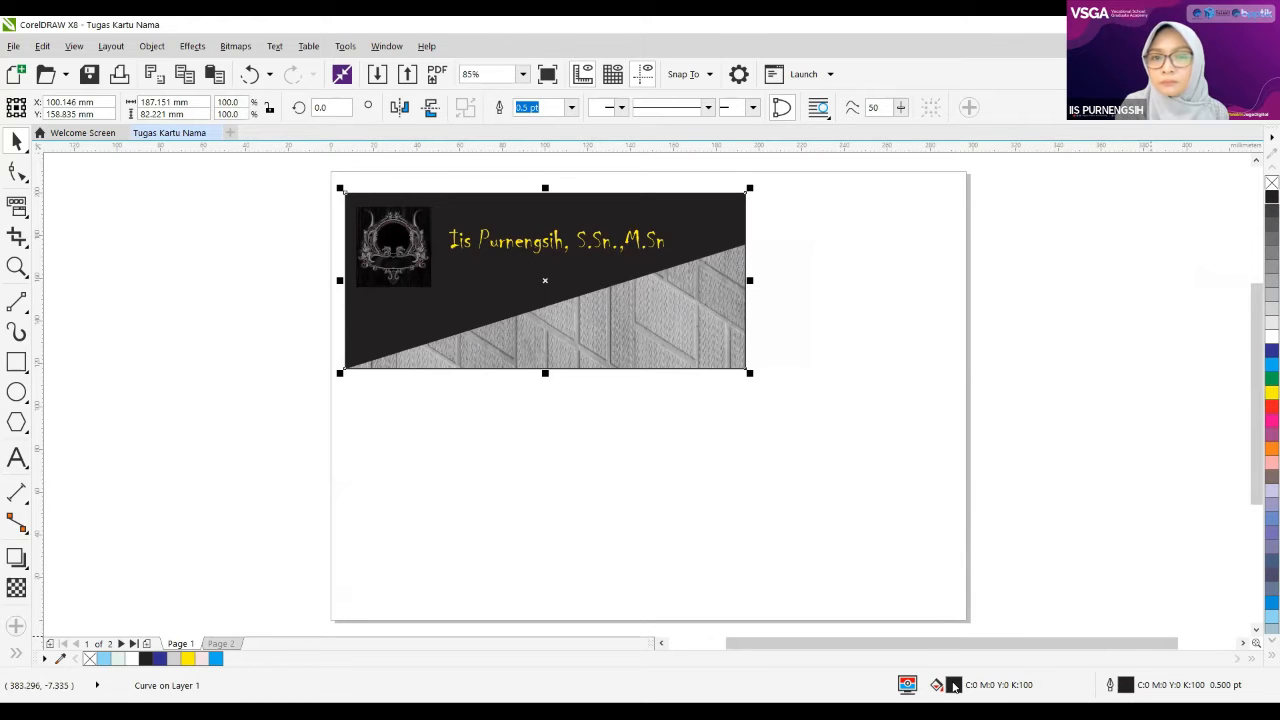
pyautogui.hotkey('shift', 'F11')
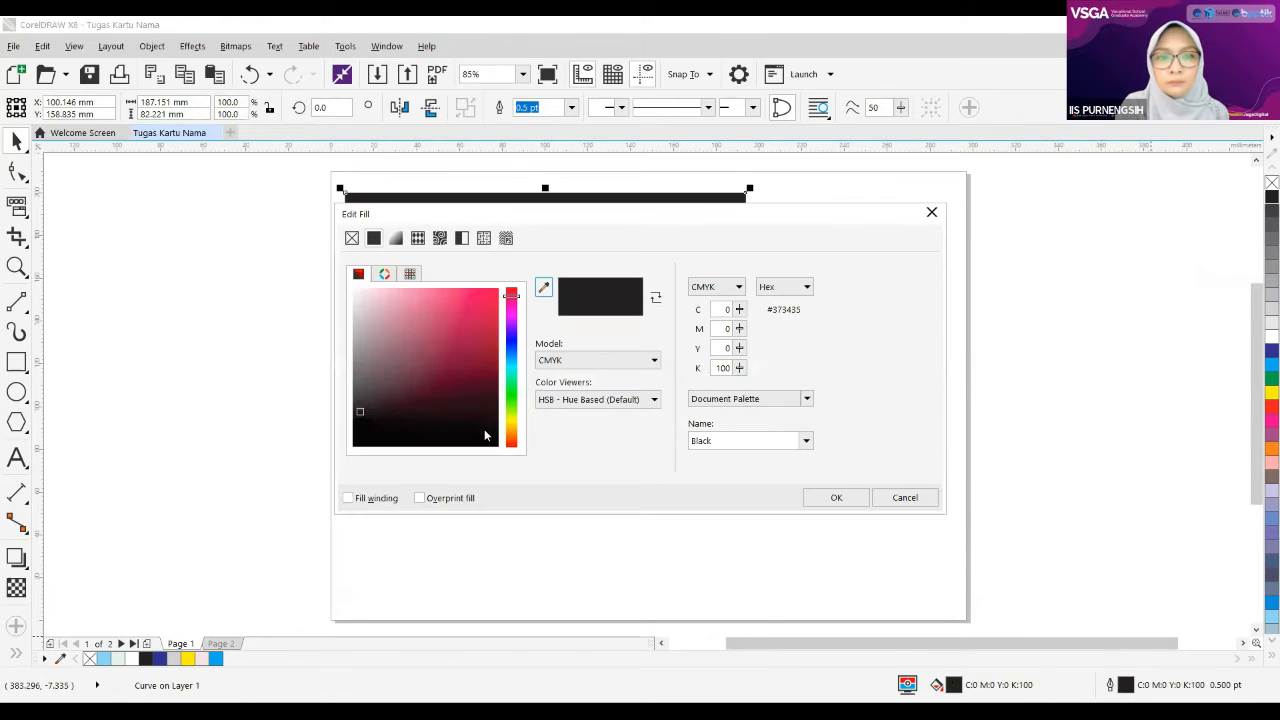
pyautogui.click(865, 497)
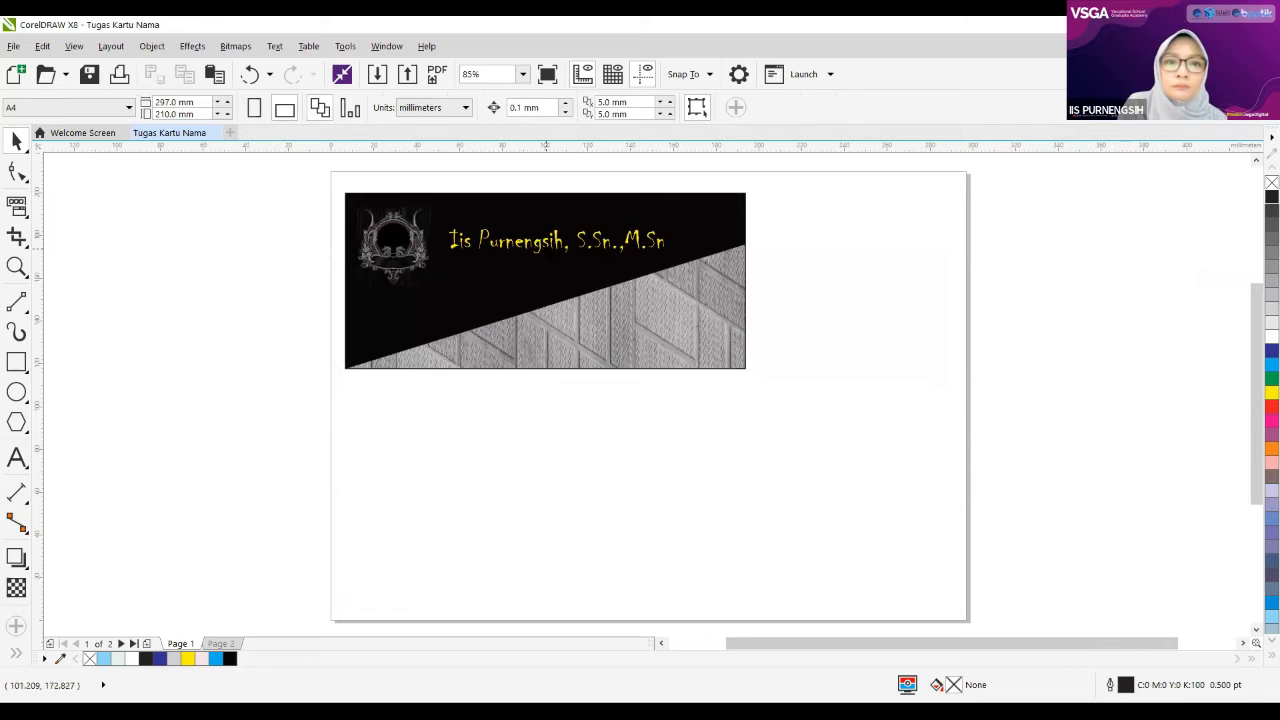
# Step: Recolor the name text white and position it just beside the frame image
pyautogui.moveTo(545, 249); pyautogui.dragTo(570, 247)
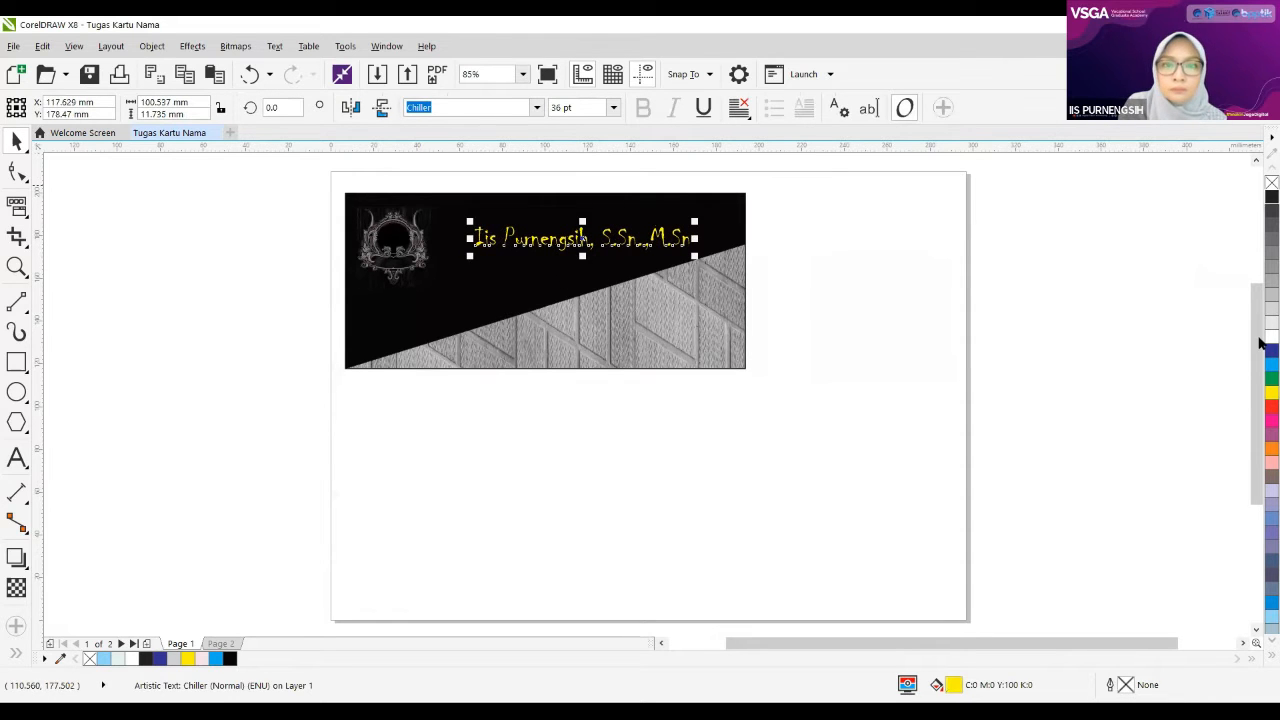
pyautogui.click(1270, 338)
pyautogui.click(809, 350)
pyautogui.moveTo(565, 239); pyautogui.dragTo(546, 238)
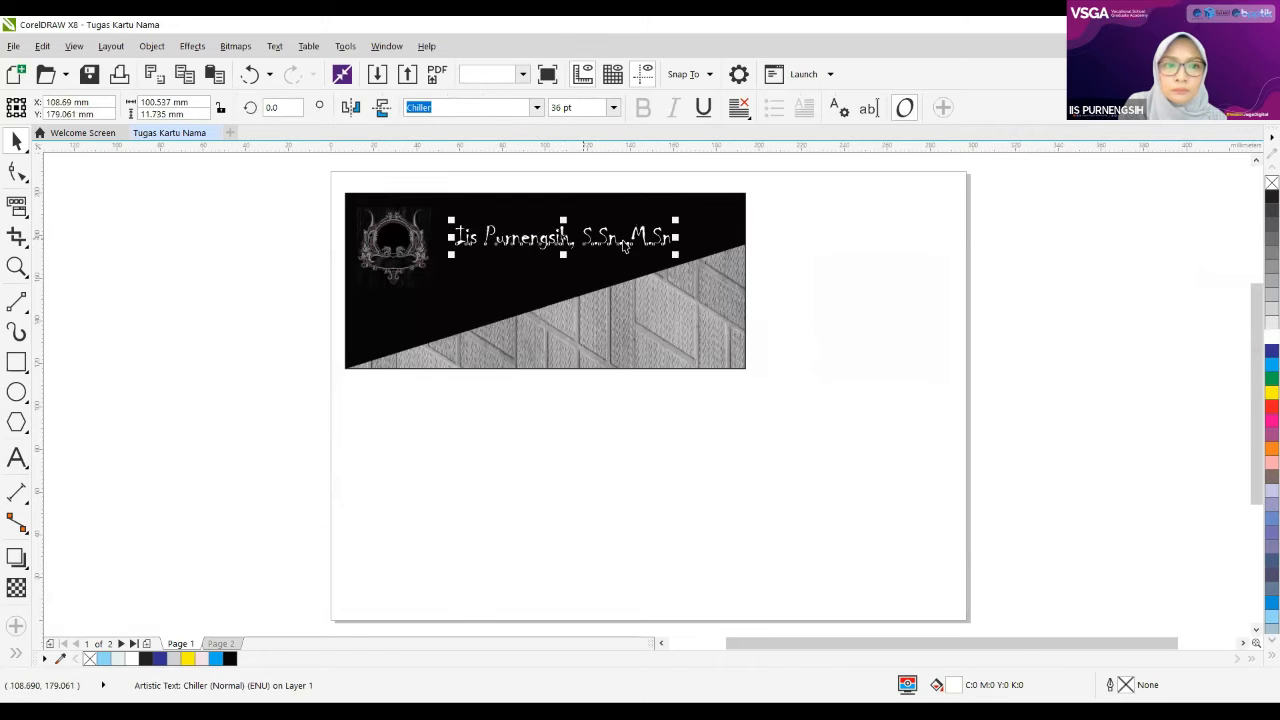
pyautogui.click(808, 236)
# Step: Enlarge the frame image to about 57 by 62 mm and shift the name text right, clear of it
pyautogui.click(420, 250)
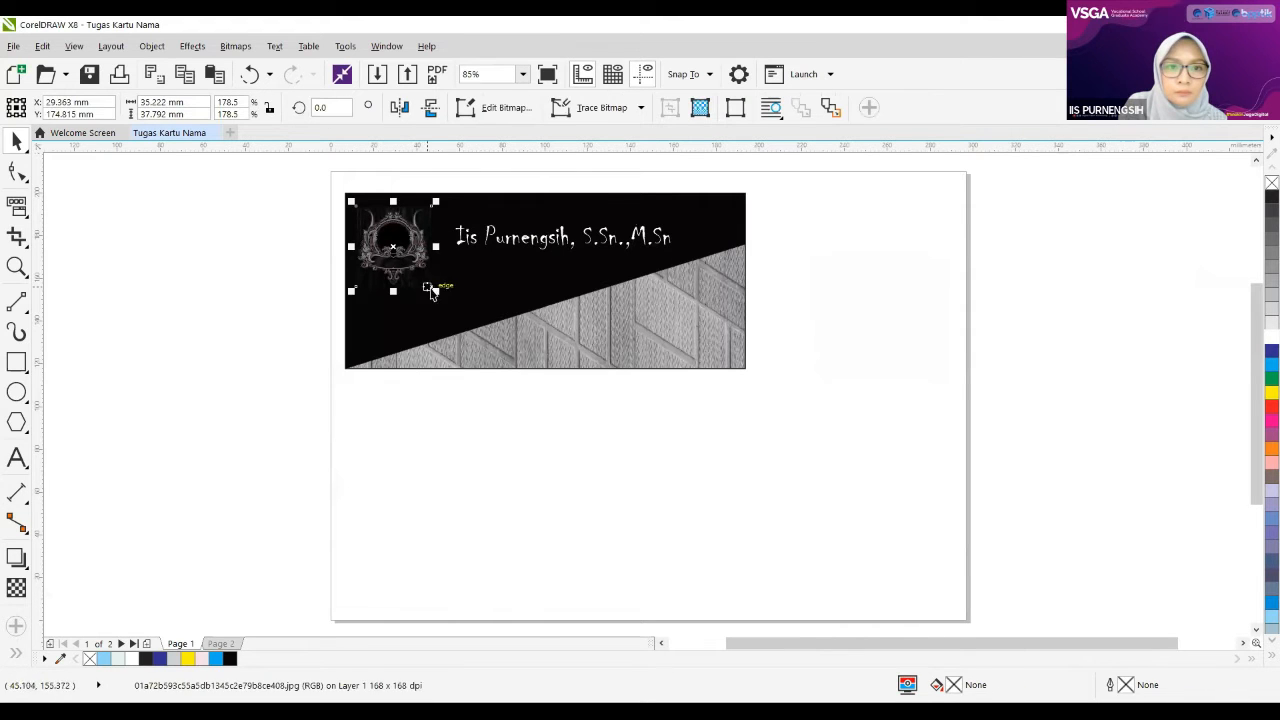
pyautogui.moveTo(431, 288); pyautogui.dragTo(475, 339)
pyautogui.click(639, 431)
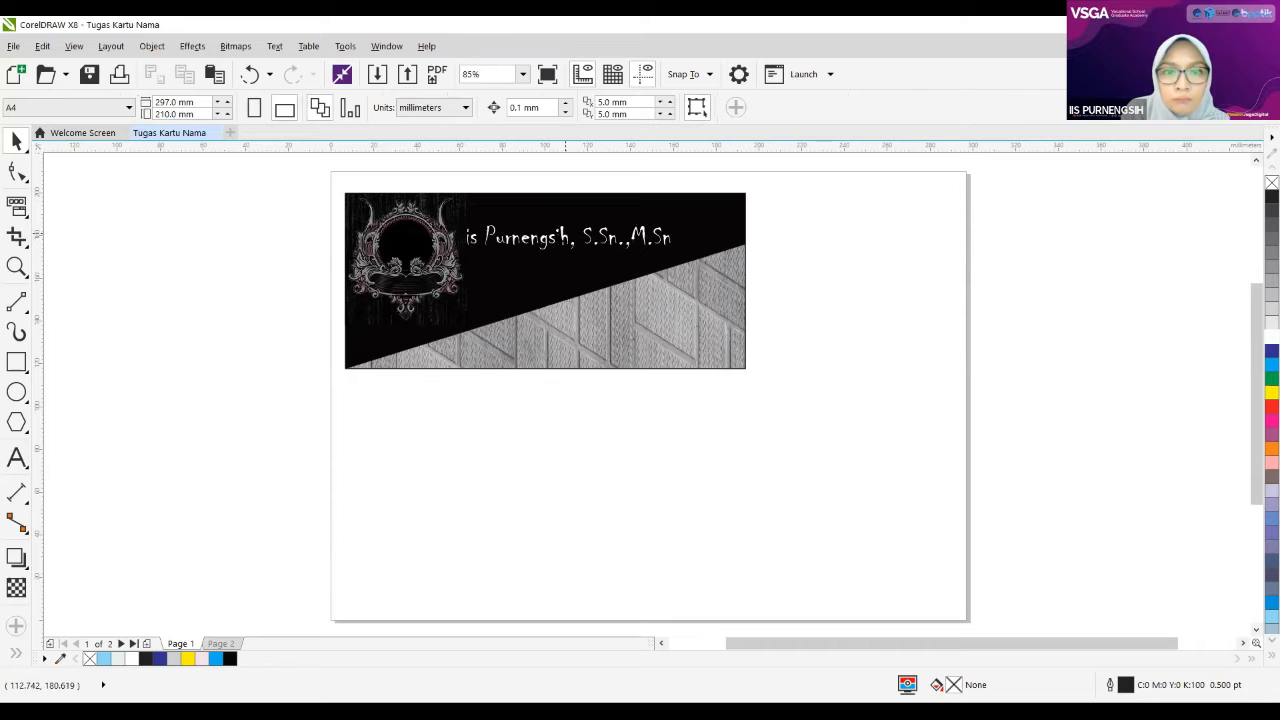
pyautogui.moveTo(565, 236); pyautogui.dragTo(586, 240)
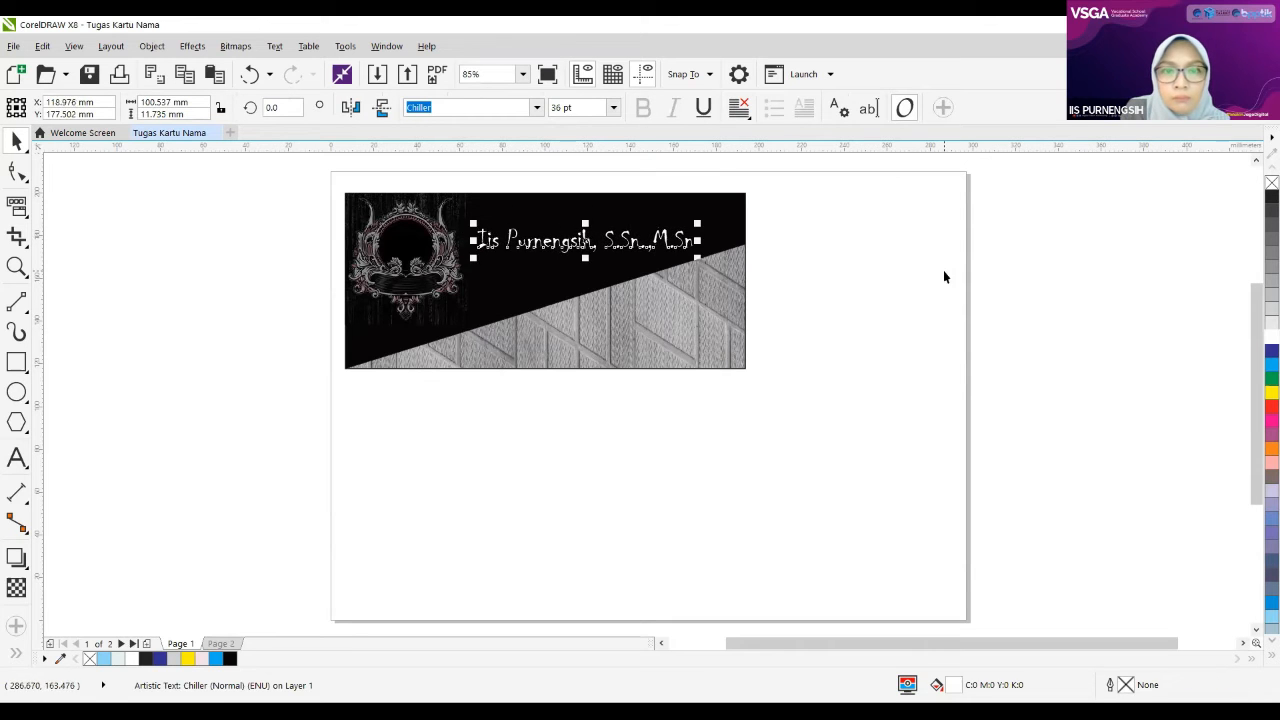
pyautogui.click(712, 153)
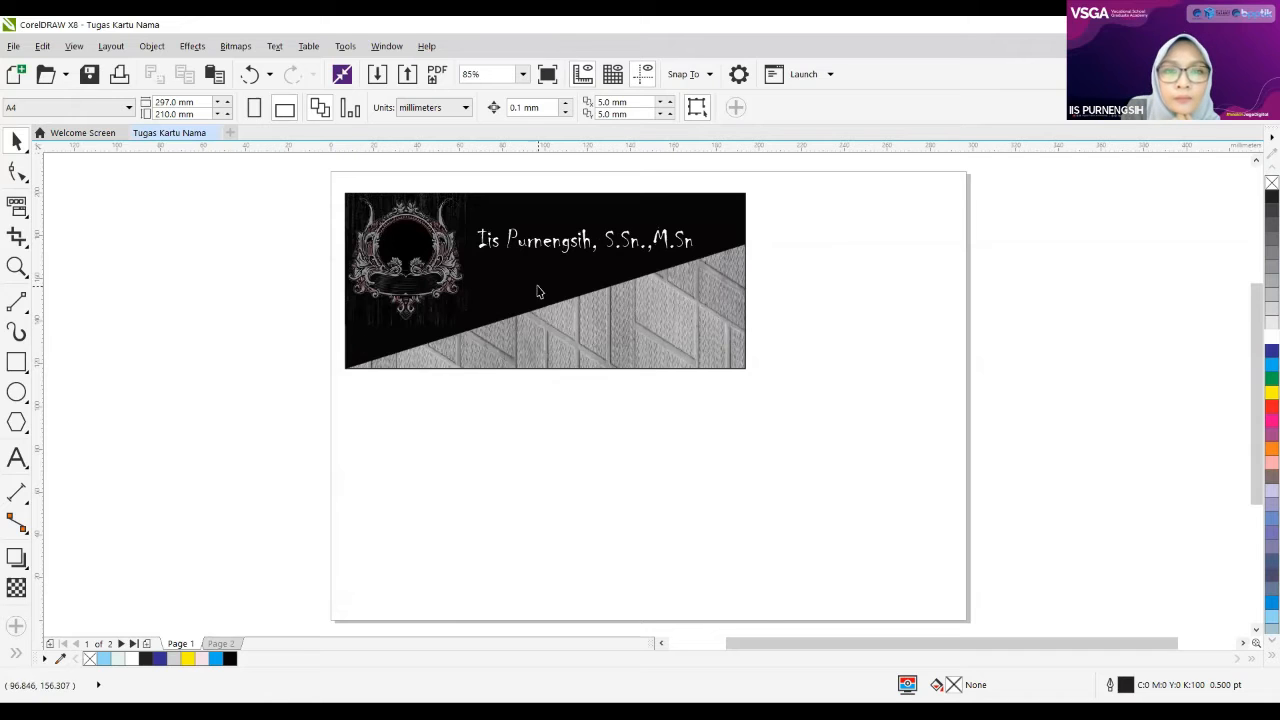
# Step: Apply a frozen Brighten lens at an 80% rate to the frame image, and nudge the image slightly right and down
pyautogui.click(437, 292)
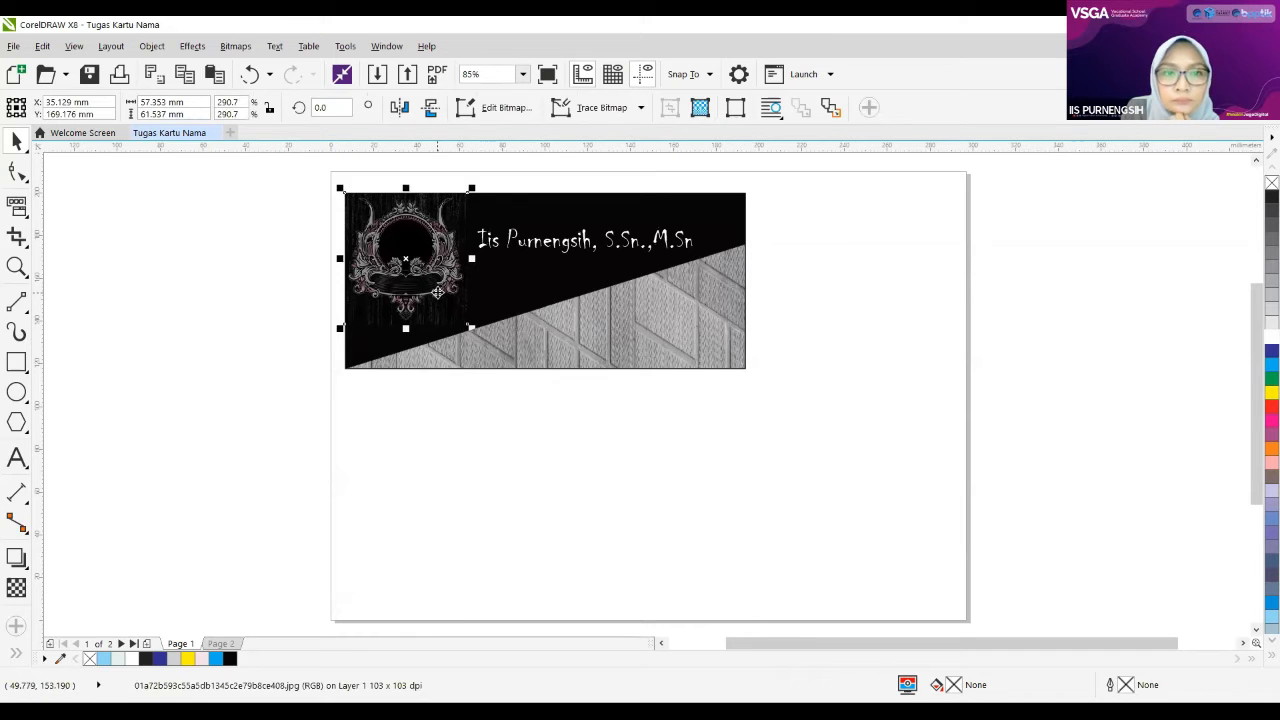
pyautogui.click(309, 47)
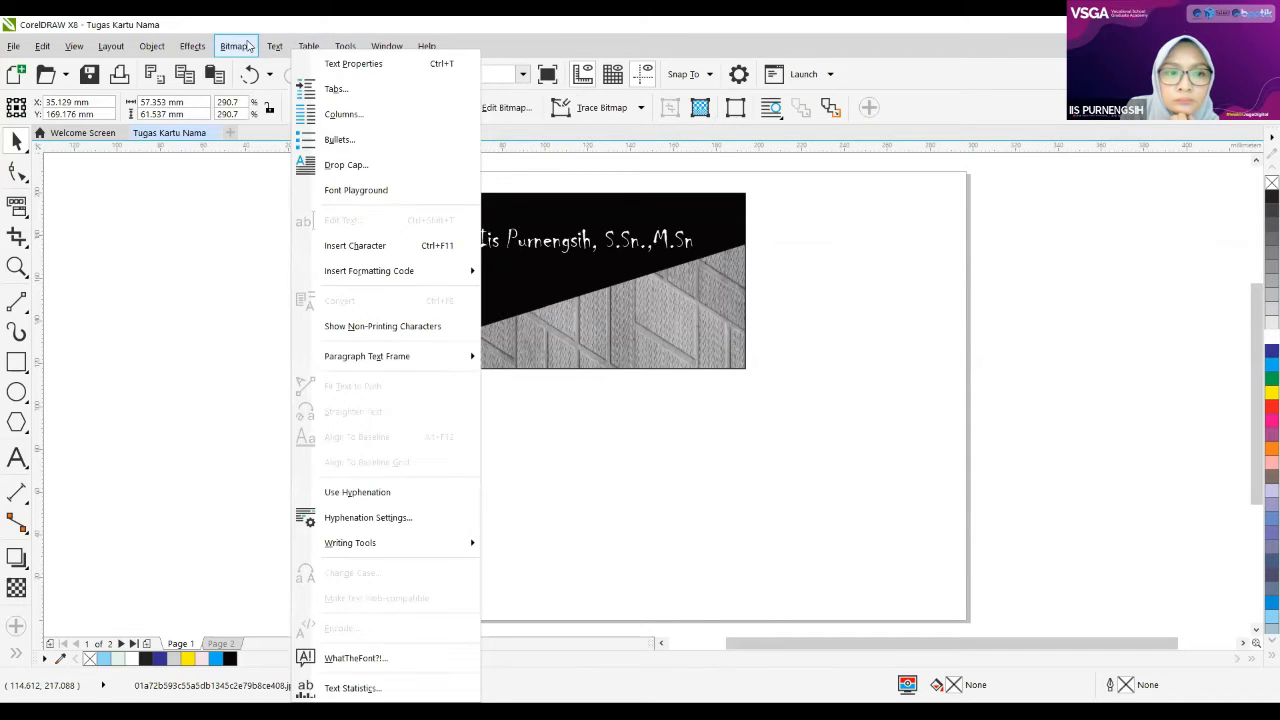
pyautogui.moveTo(247, 47)
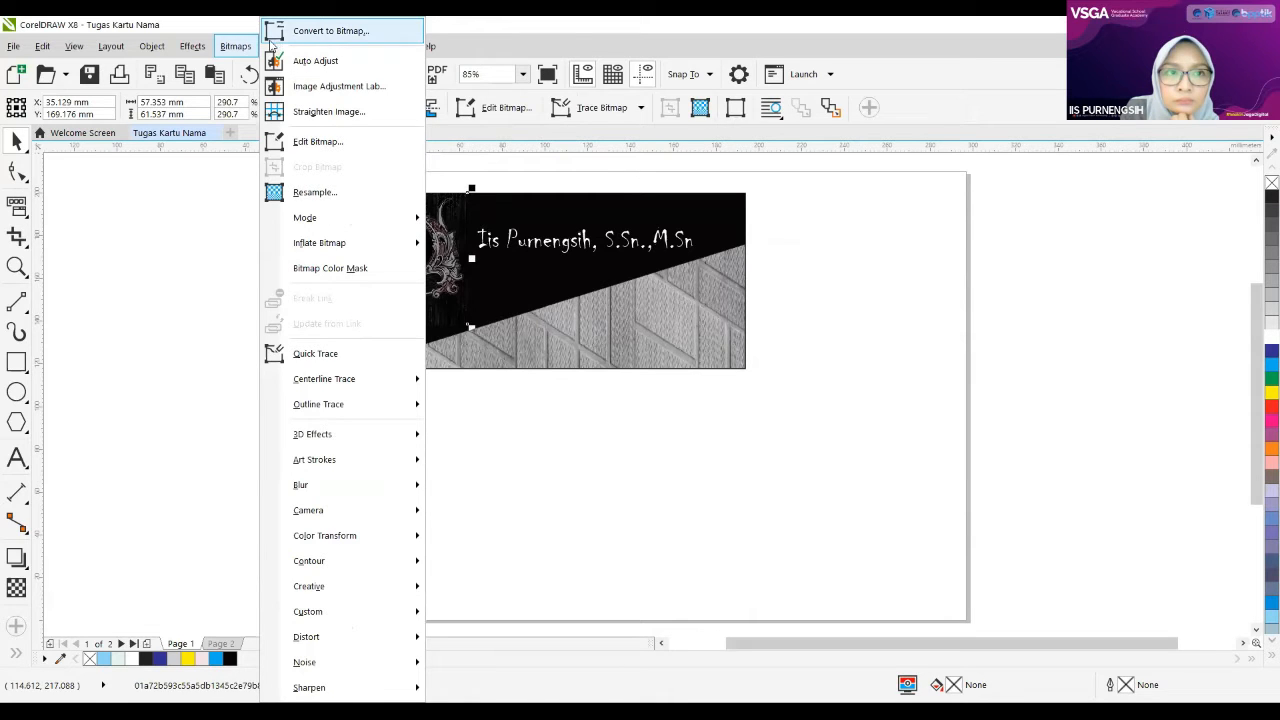
pyautogui.moveTo(206, 48)
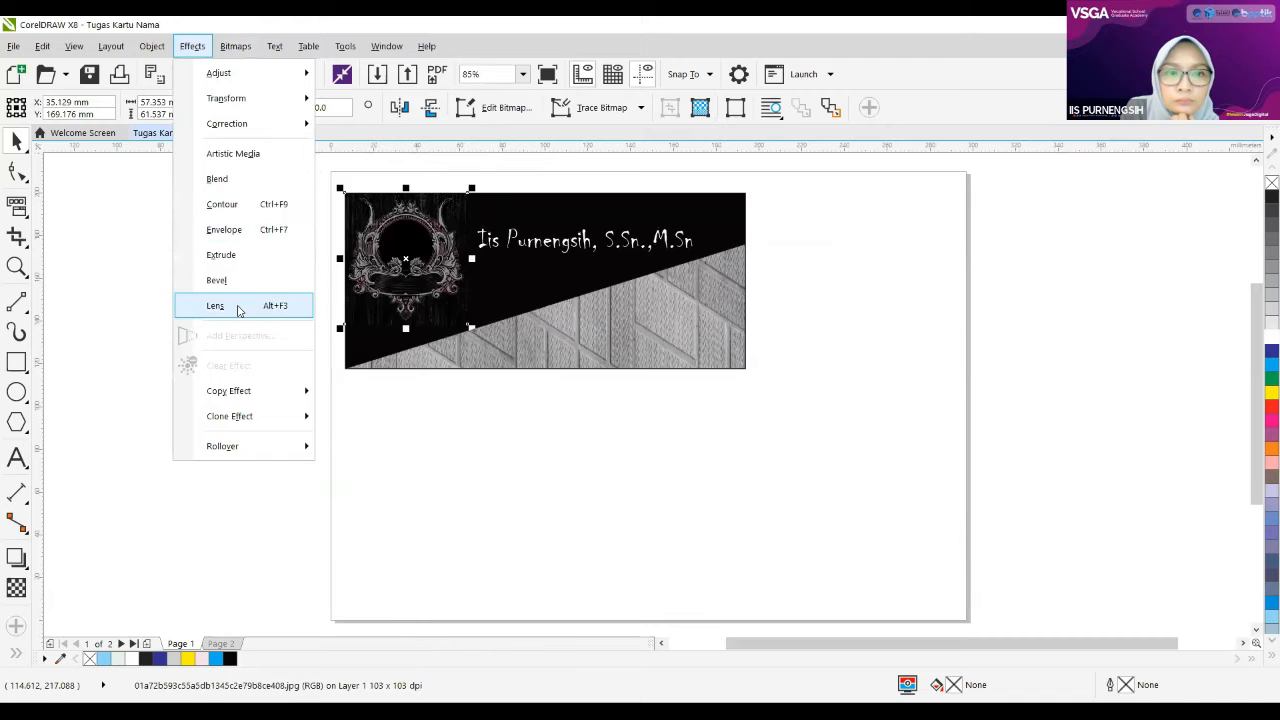
pyautogui.click(240, 305)
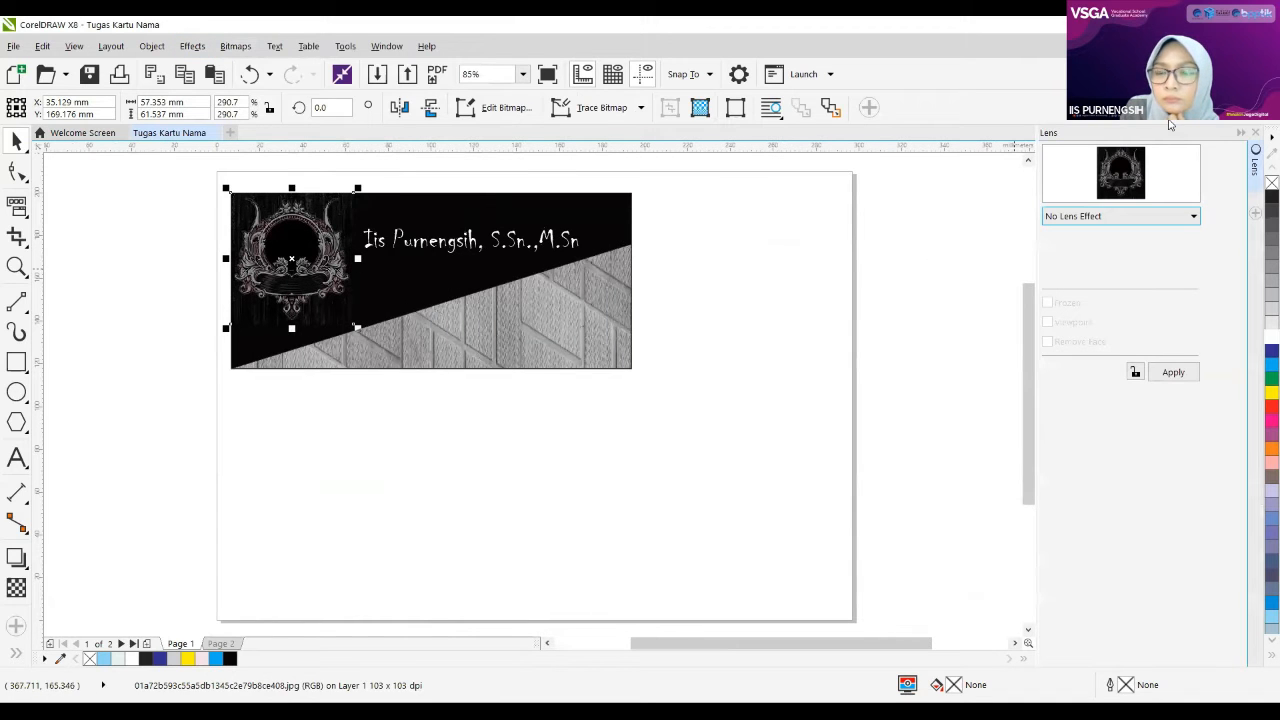
pyautogui.click(1193, 219)
pyautogui.click(1077, 246)
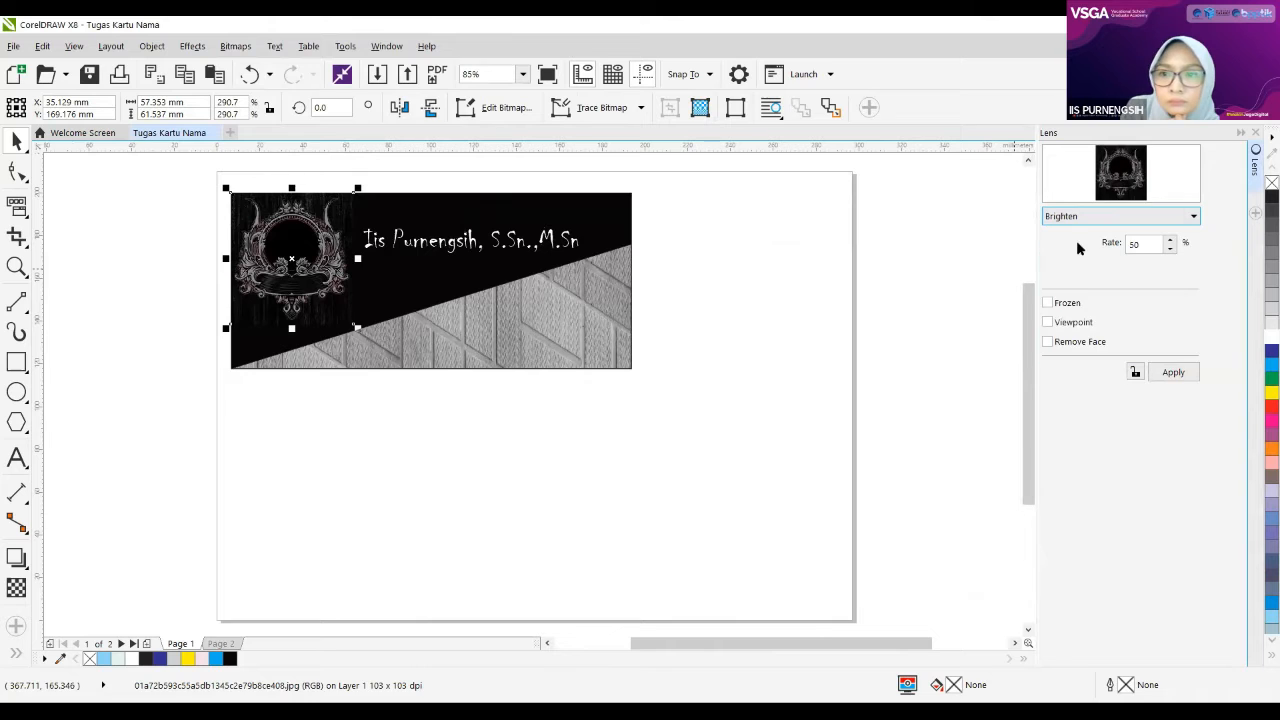
pyautogui.click(1046, 303)
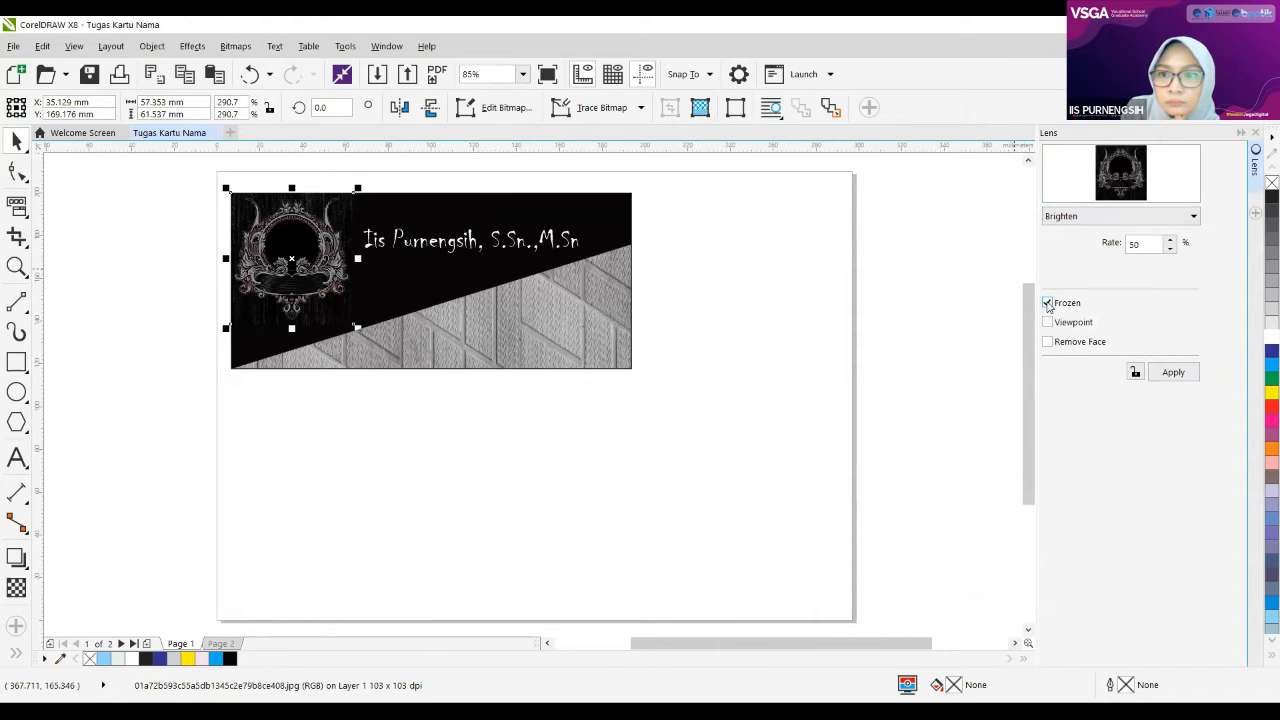
pyautogui.click(1170, 241)
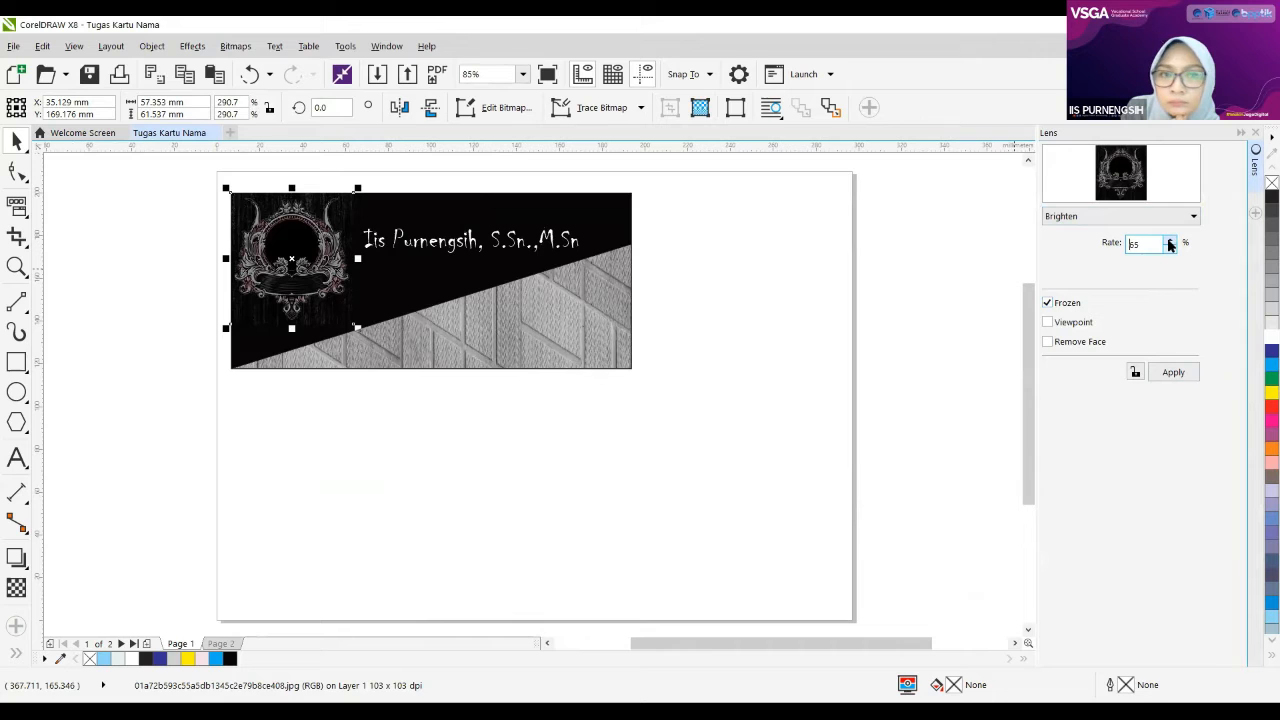
pyautogui.click(1186, 373)
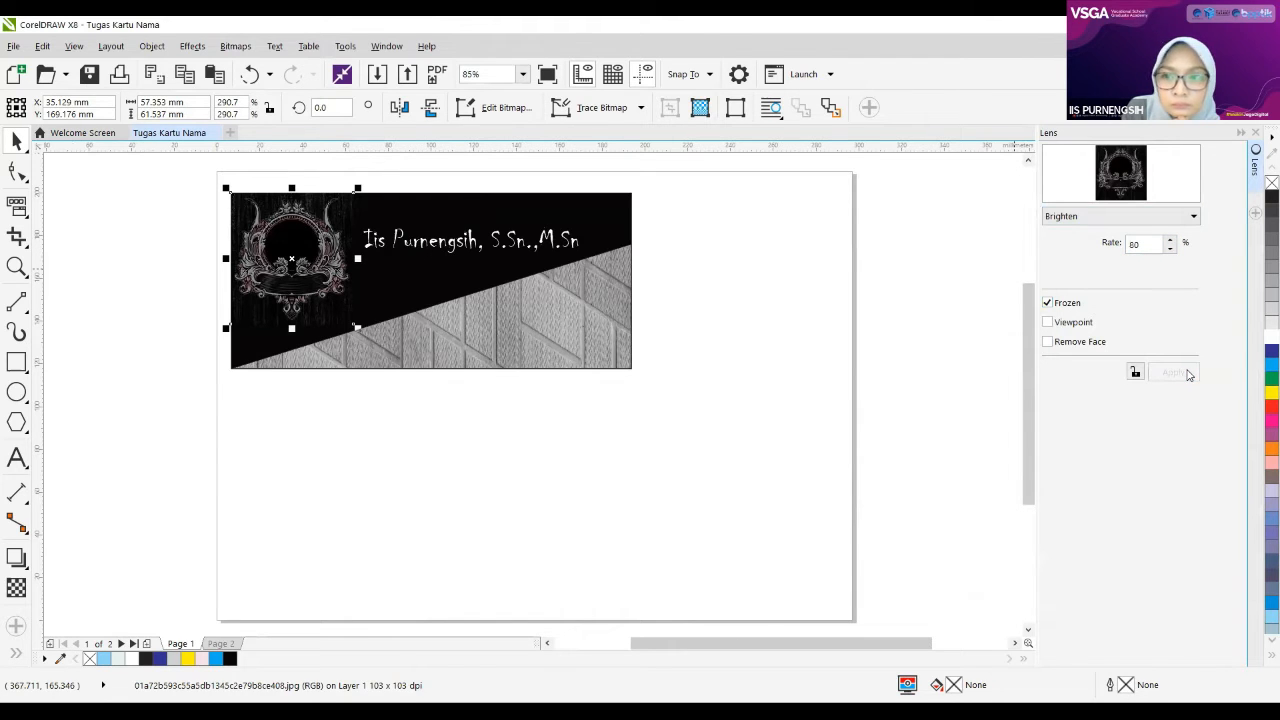
pyautogui.moveTo(343, 279); pyautogui.dragTo(356, 284)
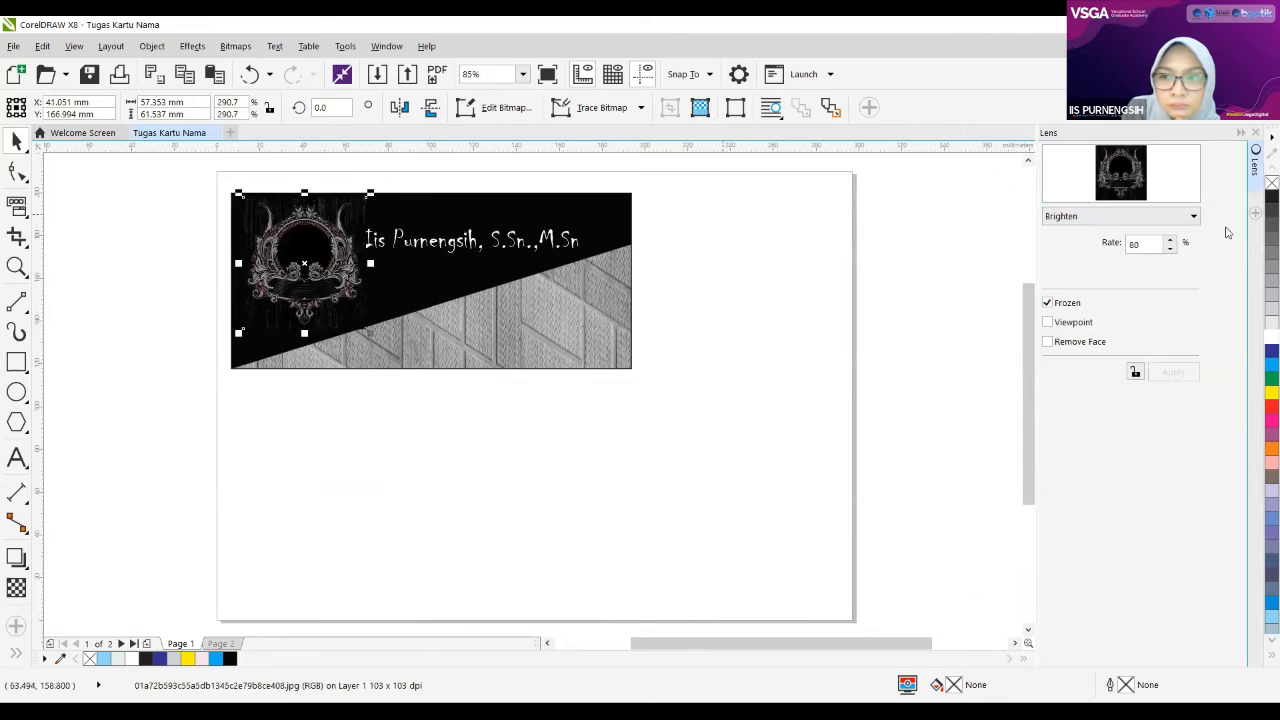
# Step: Lower the frame image's Brighten rate to 20%, and switch its lens to Transparency at a 45% rate
pyautogui.click(1170, 249)
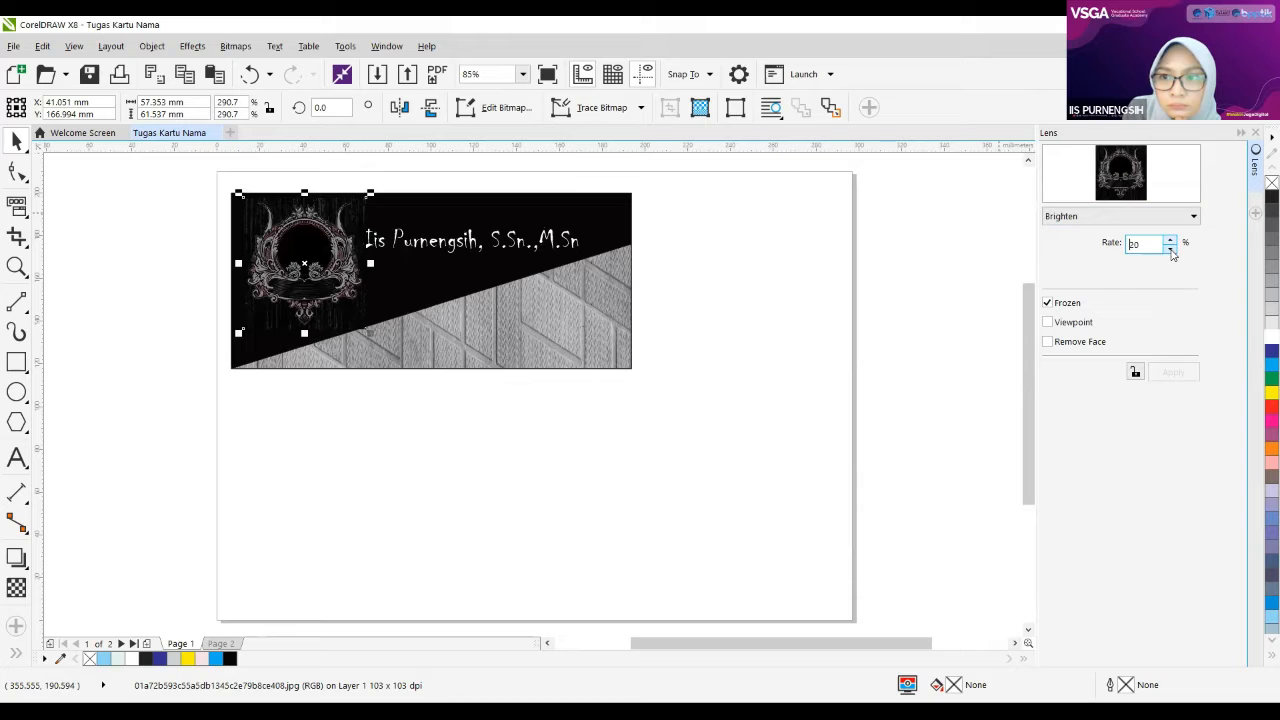
pyautogui.click(1196, 216)
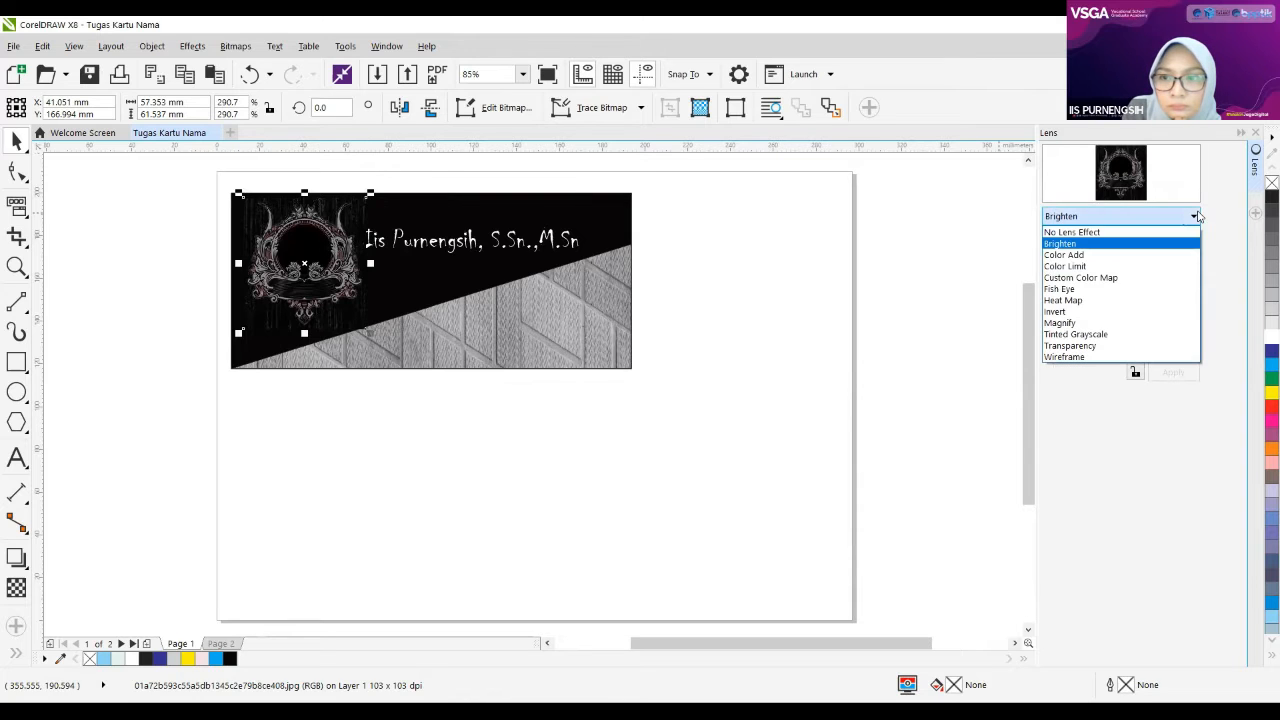
pyautogui.click(1090, 346)
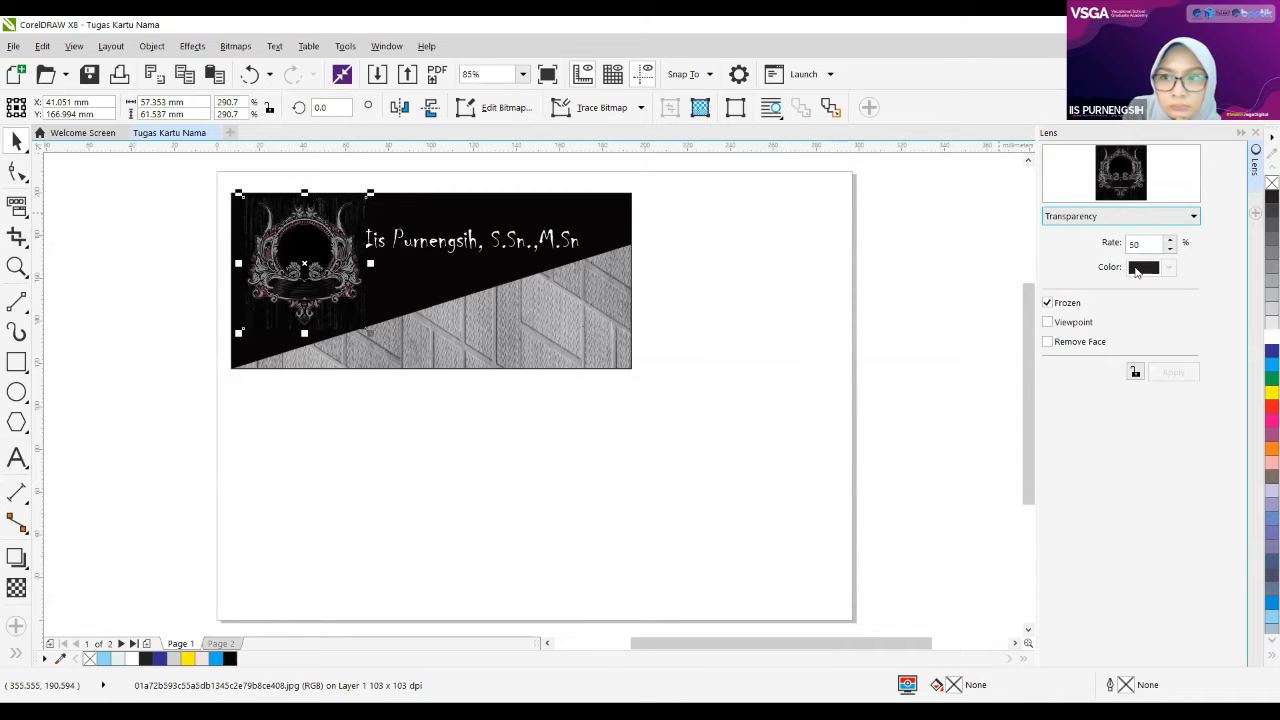
pyautogui.click(1168, 250)
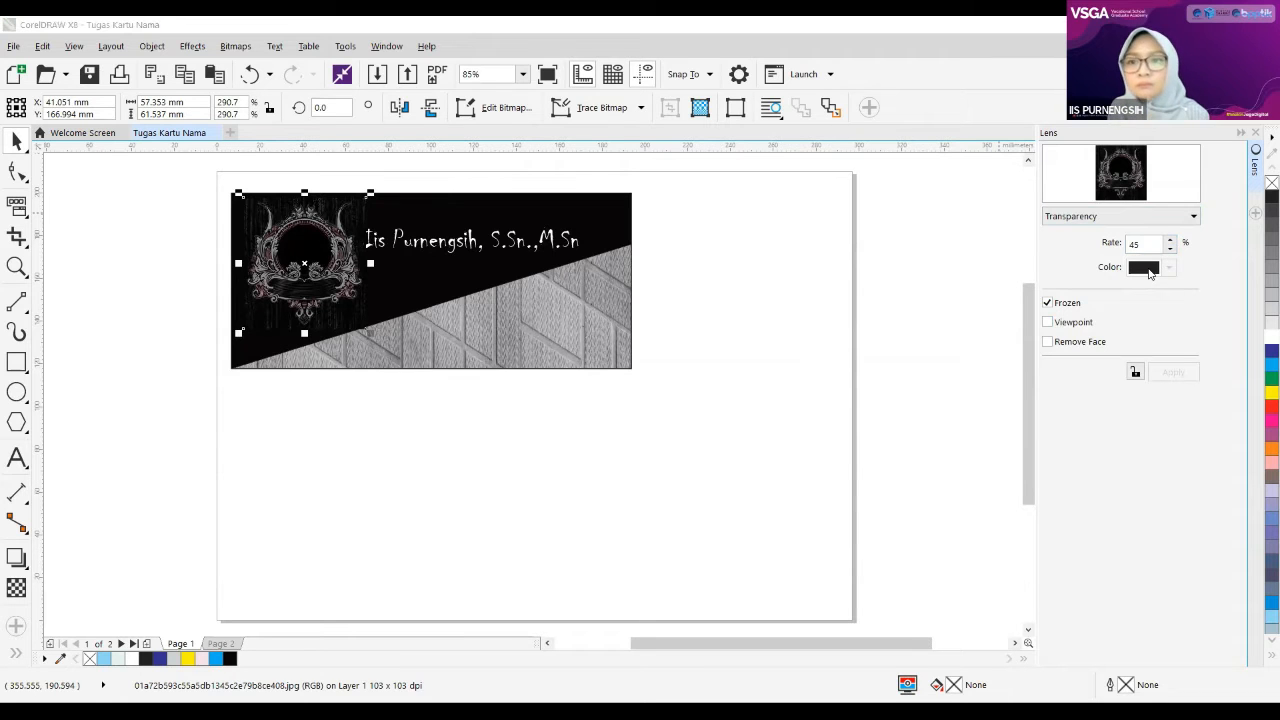
# Step: Pick a muted yellow lens color (C24 M11 Y64 K0) and set the Transparency rate to 30%
pyautogui.click(1148, 269)
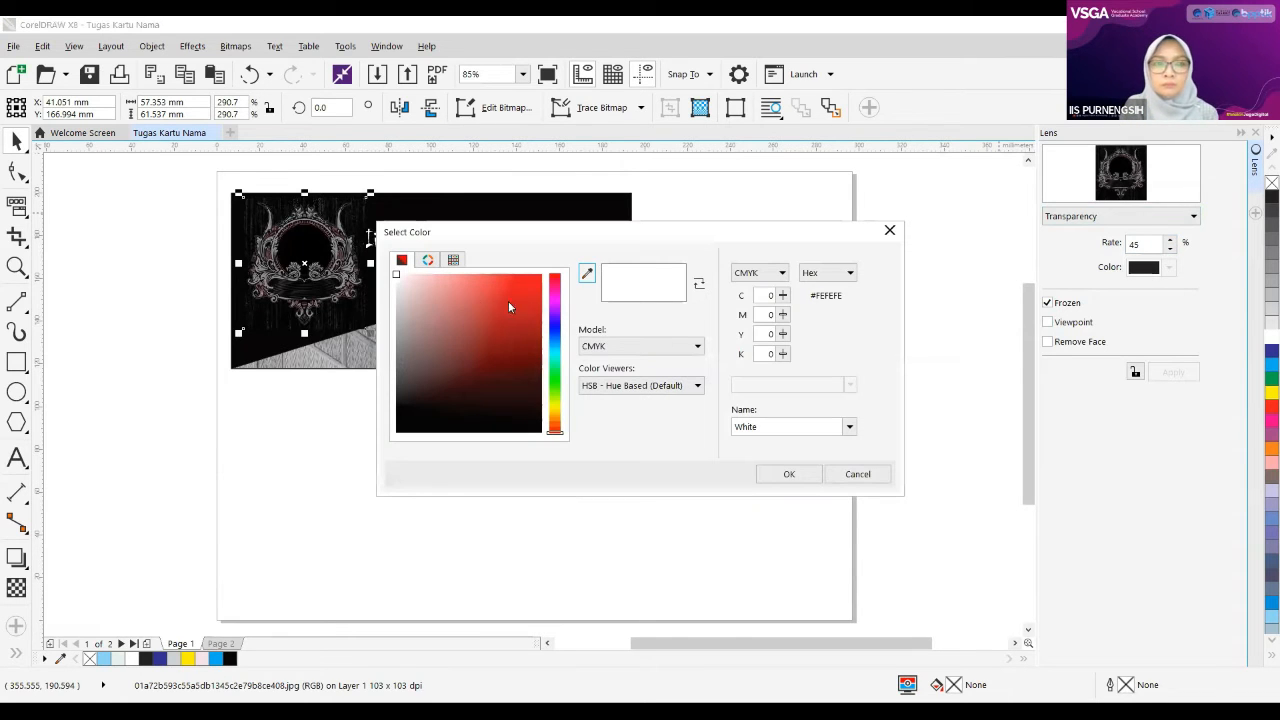
pyautogui.click(556, 408)
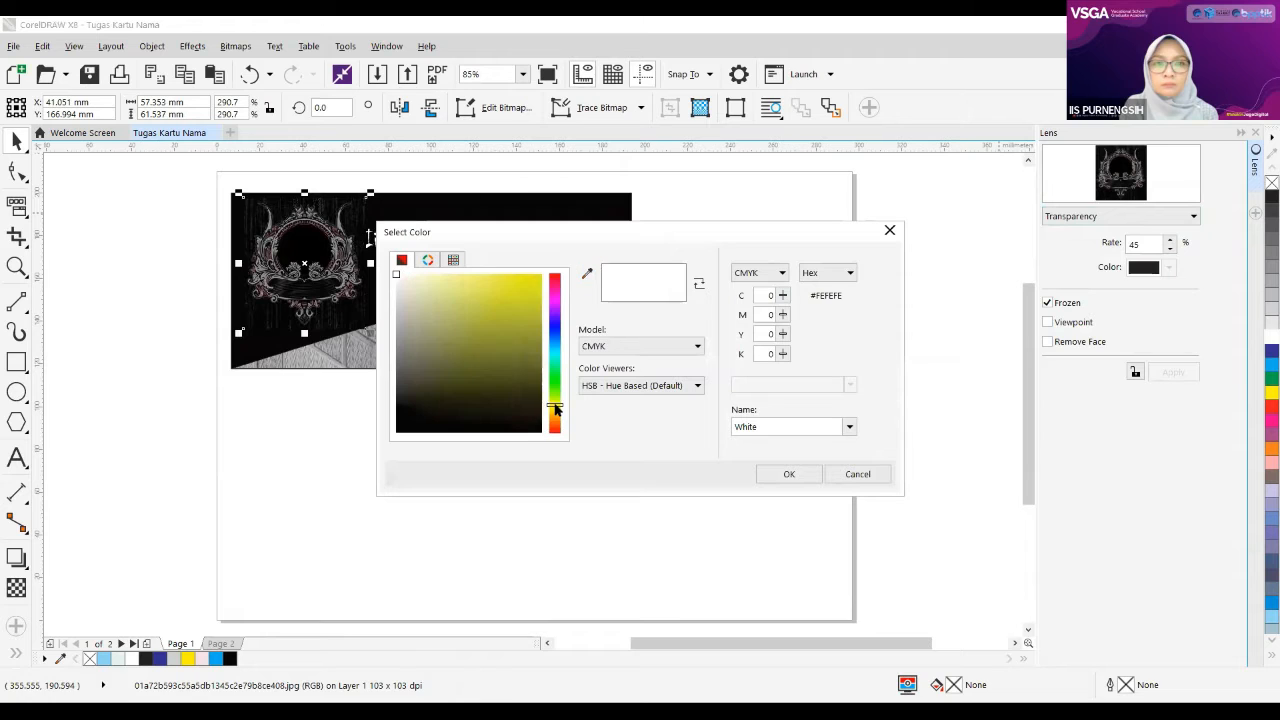
pyautogui.click(446, 290)
pyautogui.click(448, 305)
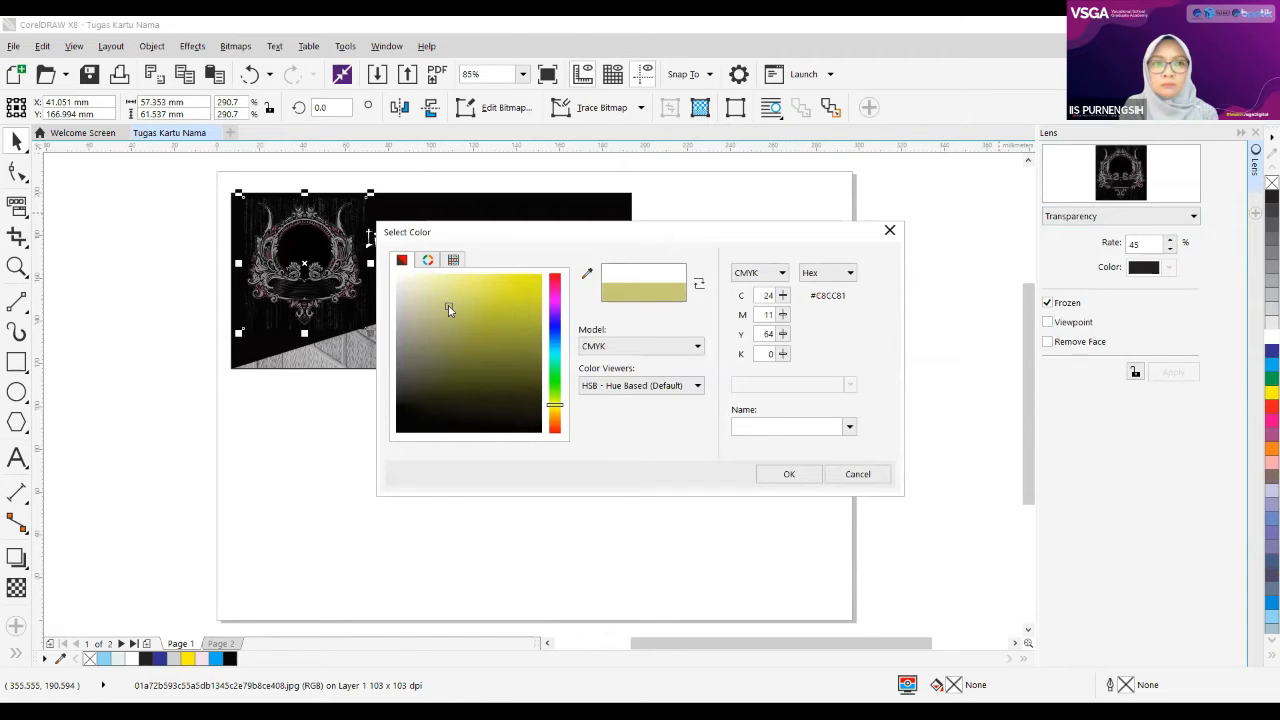
pyautogui.click(789, 474)
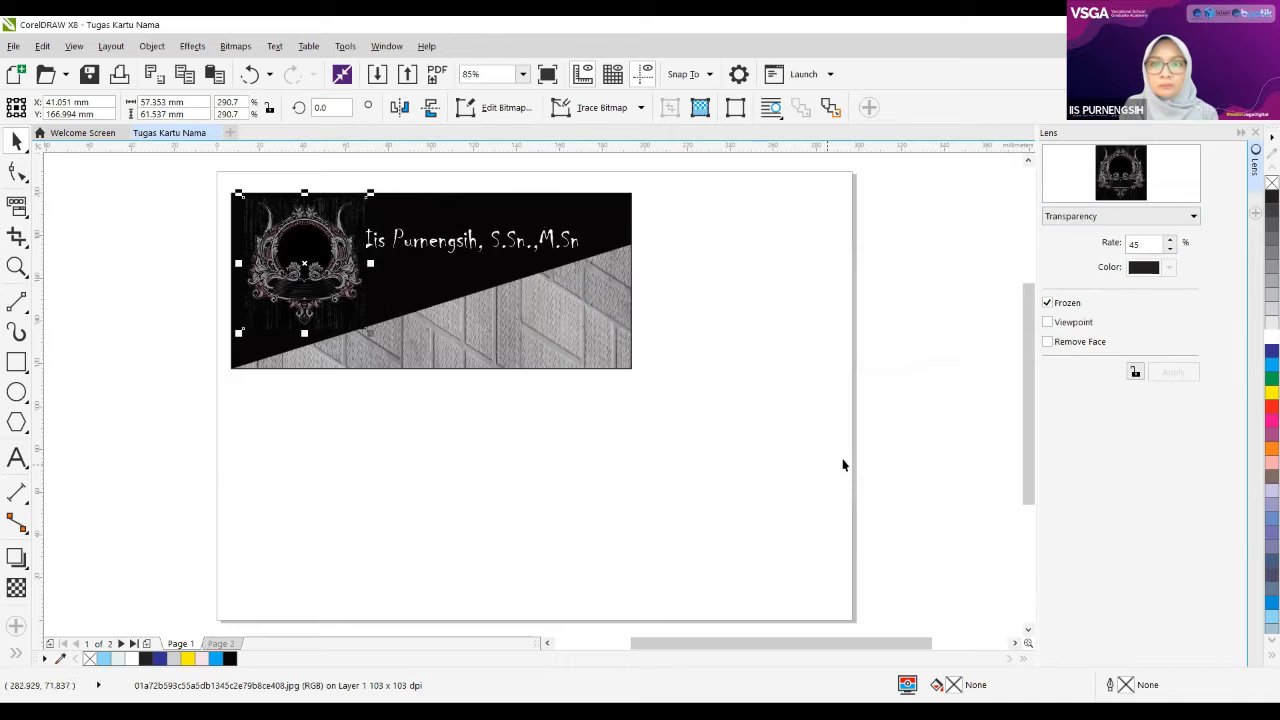
pyautogui.click(1171, 253)
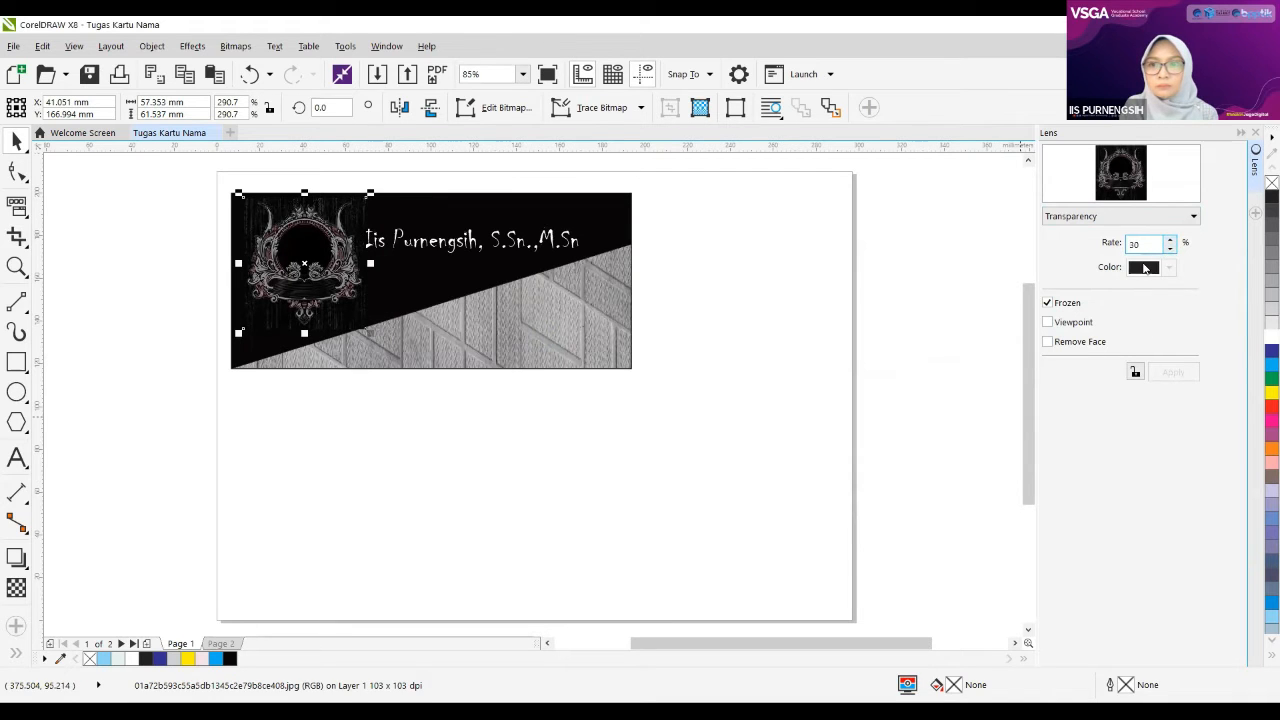
pyautogui.click(1137, 372)
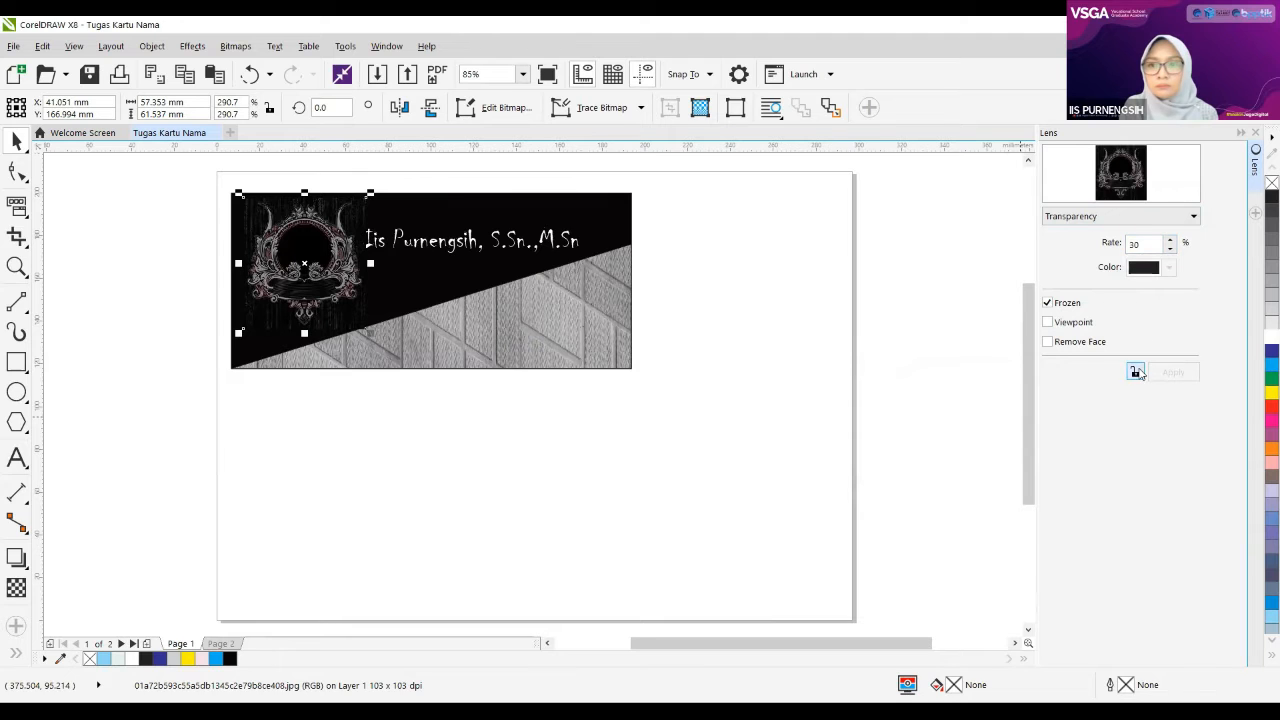
# Step: Enable the lens viewpoint on the frame image and set the viewpoint's Y position to 170.994 mm
pyautogui.click(1047, 322)
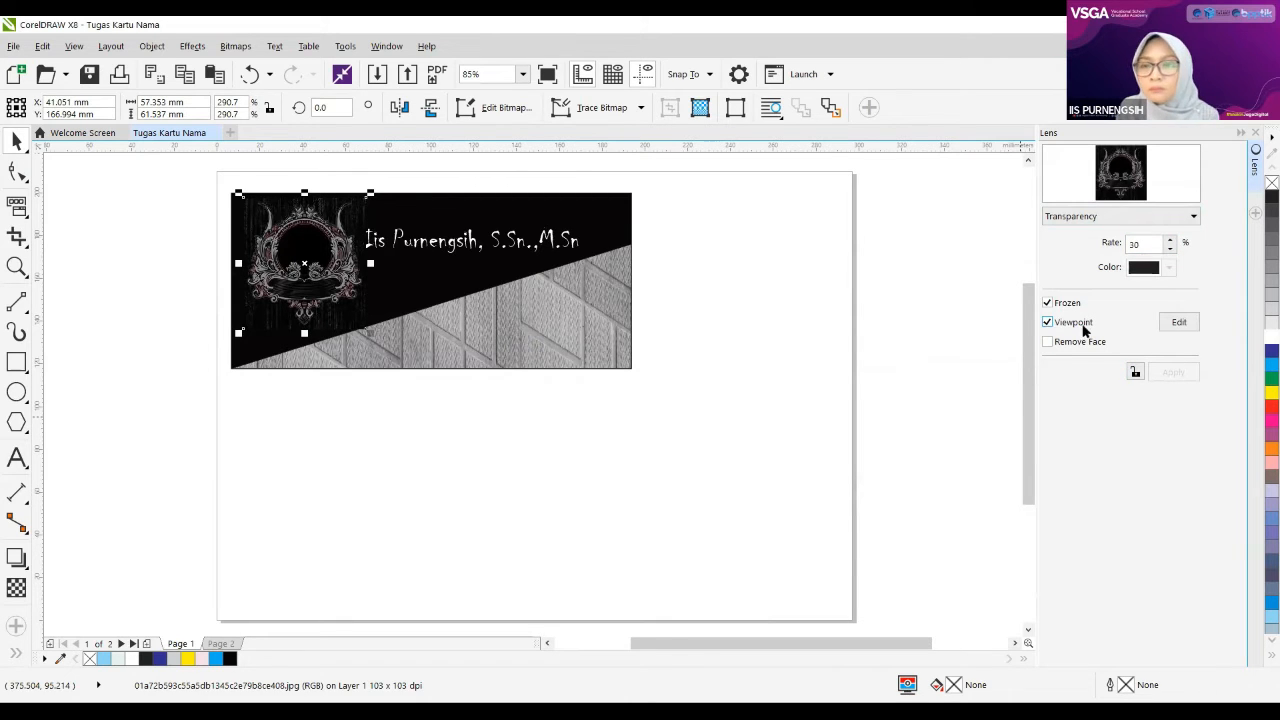
pyautogui.click(1170, 324)
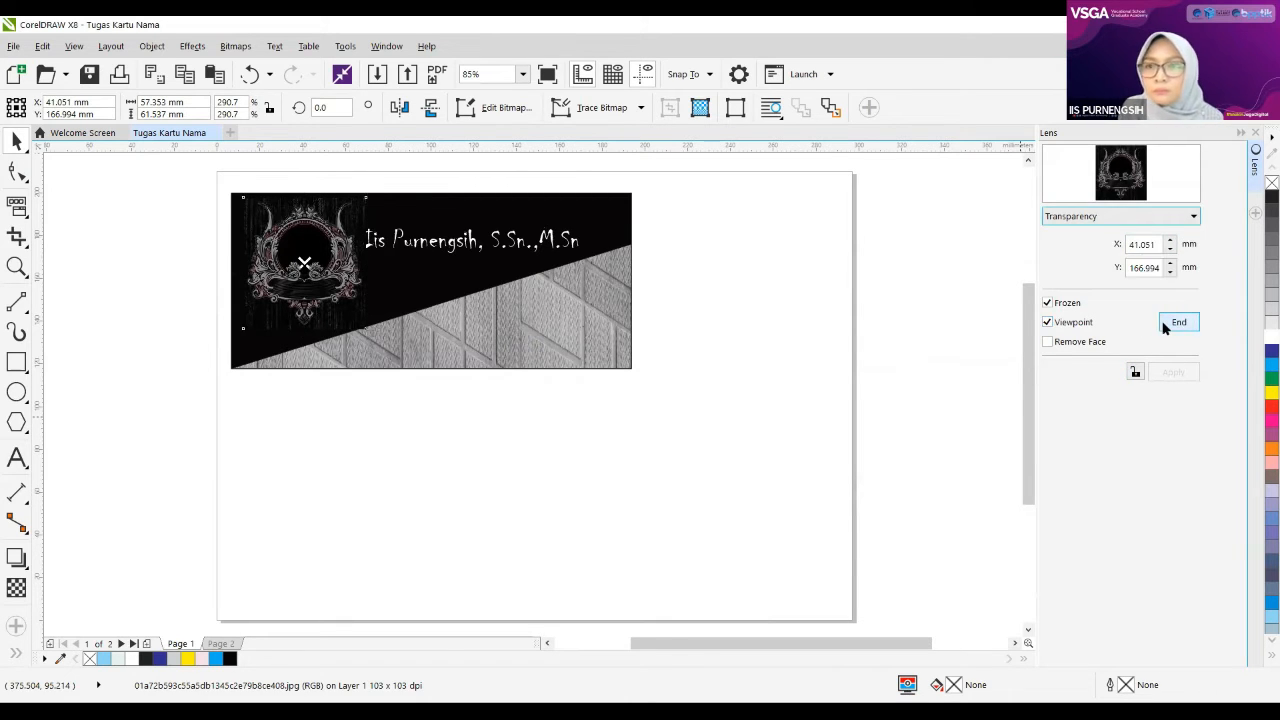
pyautogui.click(1170, 262)
pyautogui.click(1170, 262)
pyautogui.click(1170, 262)
pyautogui.click(1170, 263)
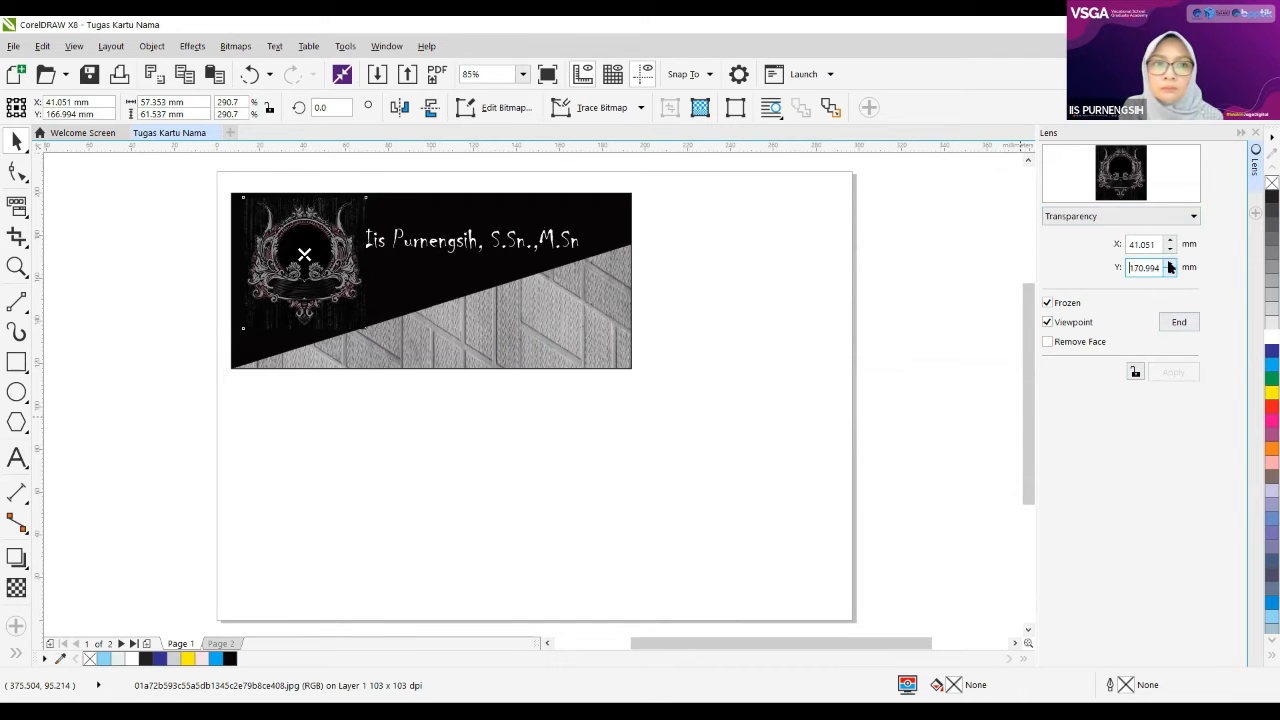
# Step: Switch the frame image's lens back to Brighten at a 35% rate and deselect the image
pyautogui.click(1150, 217)
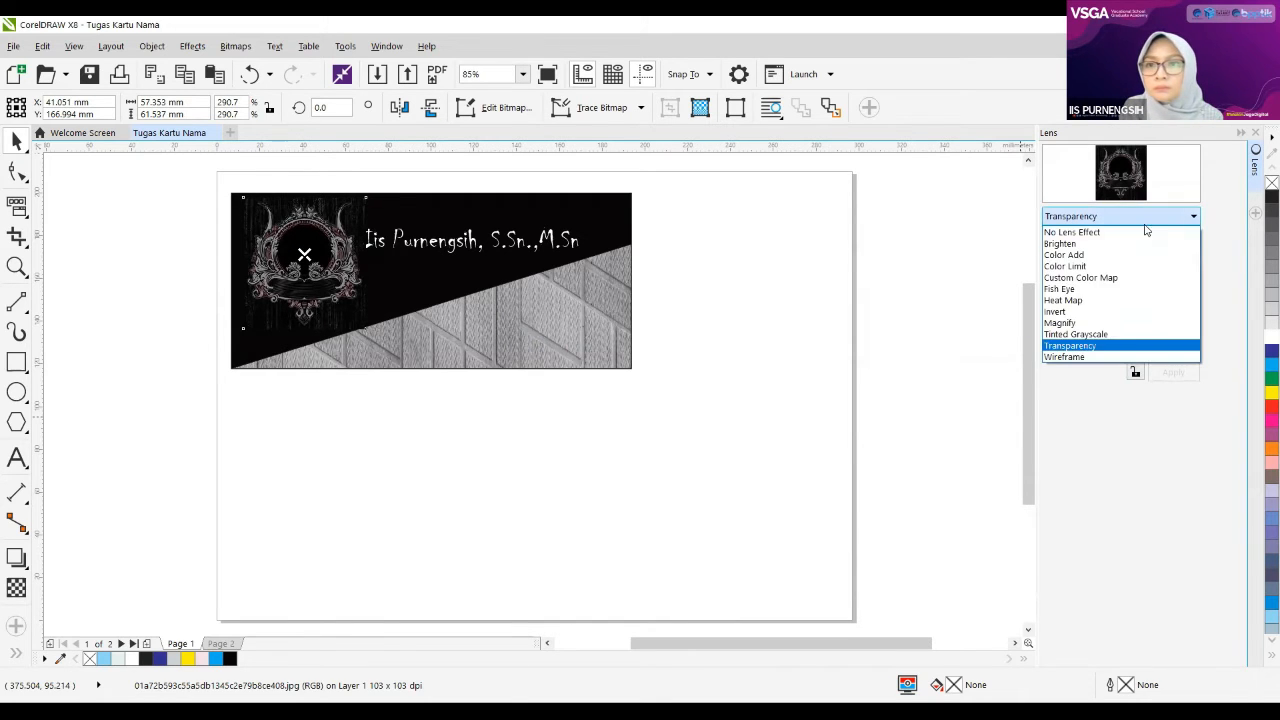
pyautogui.click(1062, 244)
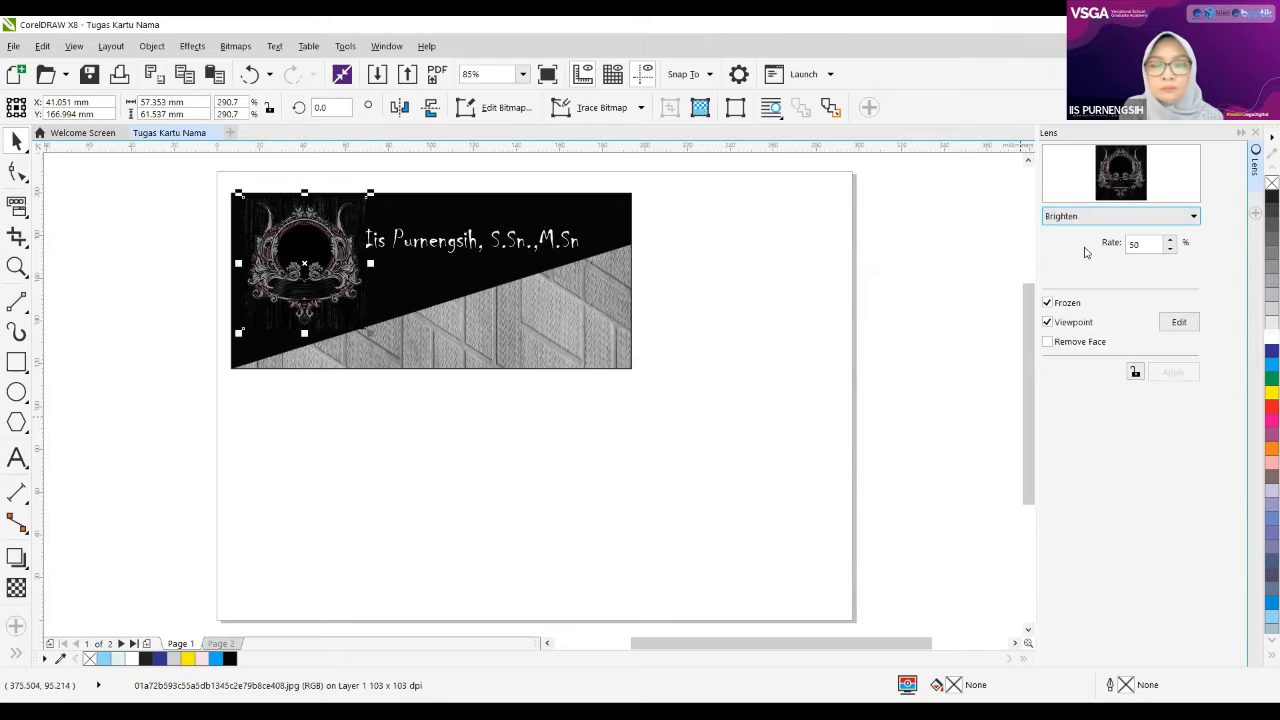
pyautogui.click(1169, 249)
pyautogui.click(1169, 250)
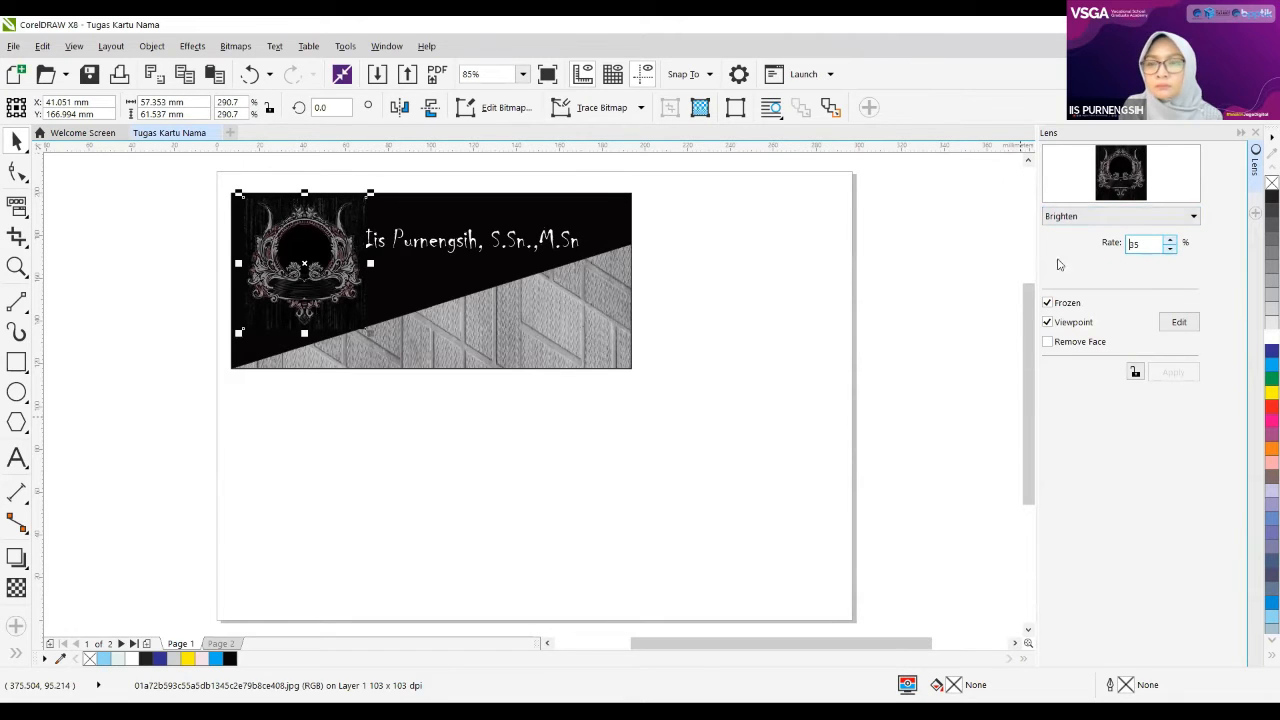
pyautogui.click(827, 315)
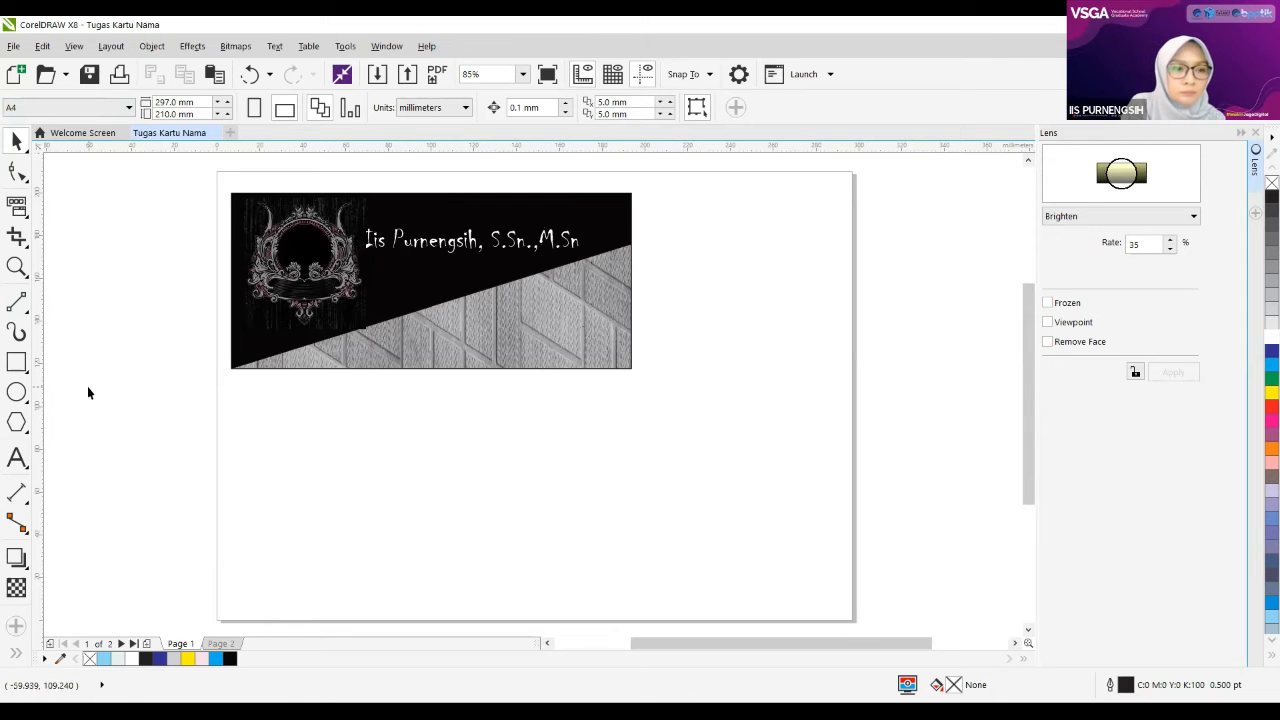
# Step: Shrink the frame image to about 50 by 53 mm and move it toward the card's upper-left corner
pyautogui.click(313, 243)
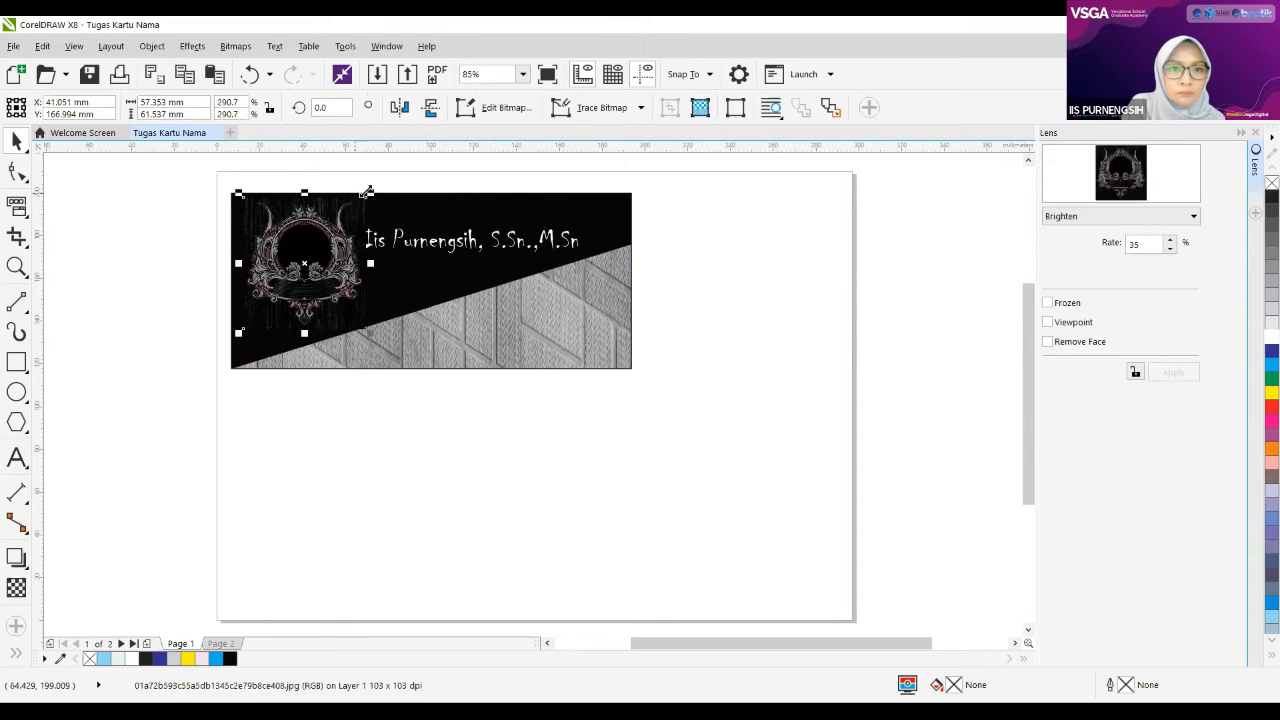
pyautogui.moveTo(313, 243); pyautogui.dragTo(308, 231)
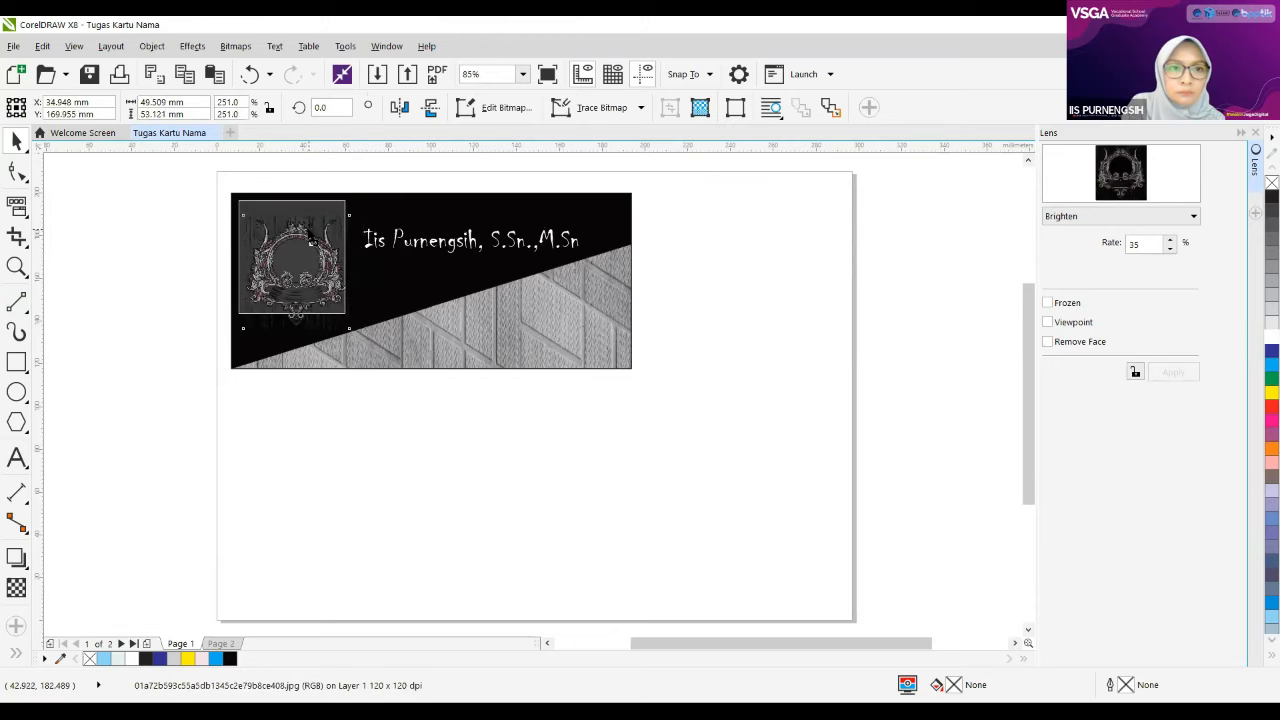
pyautogui.click(863, 337)
pyautogui.click(804, 352)
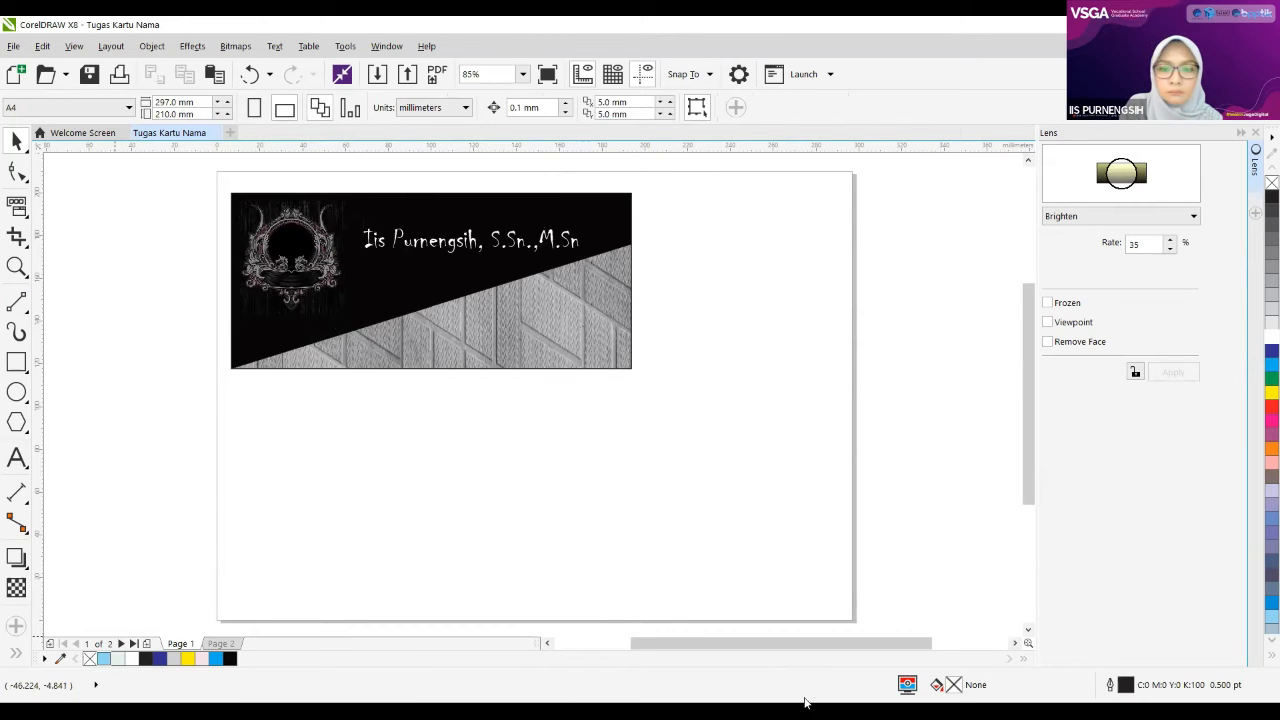
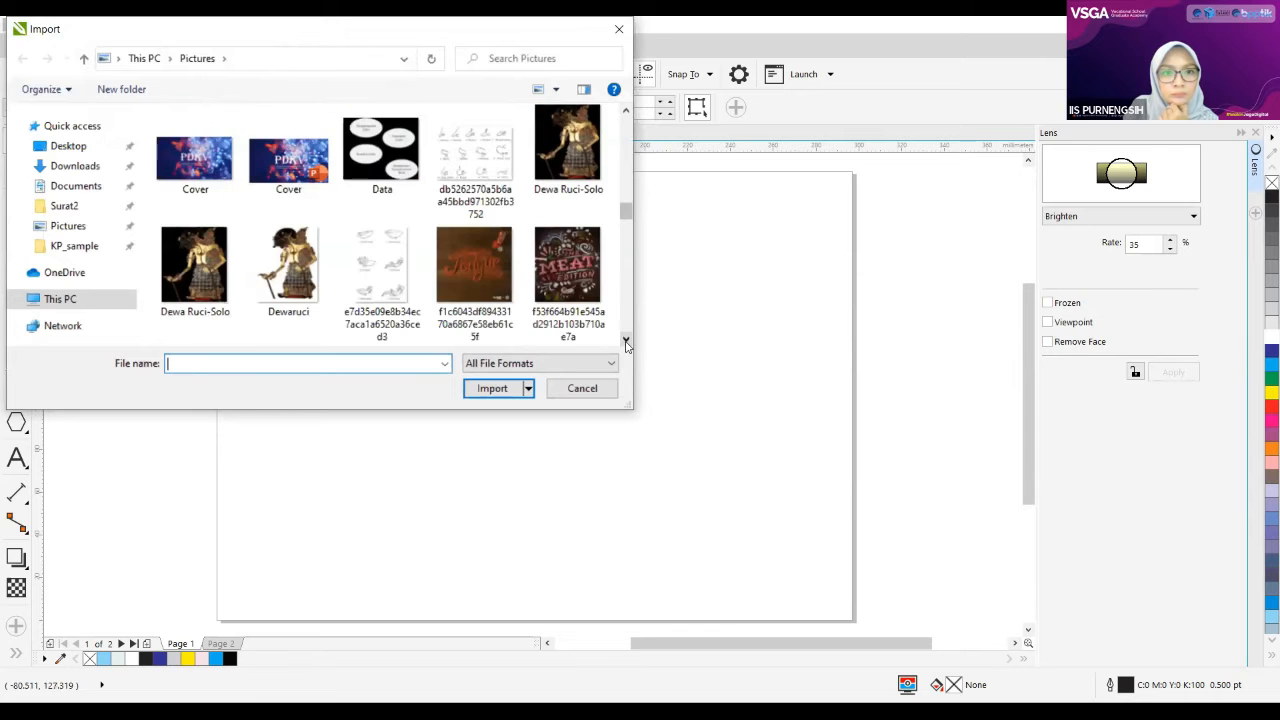
# Step: Browse the Pictures folder for an image to import, and close the import dialog without choosing one
pyautogui.click(627, 343)
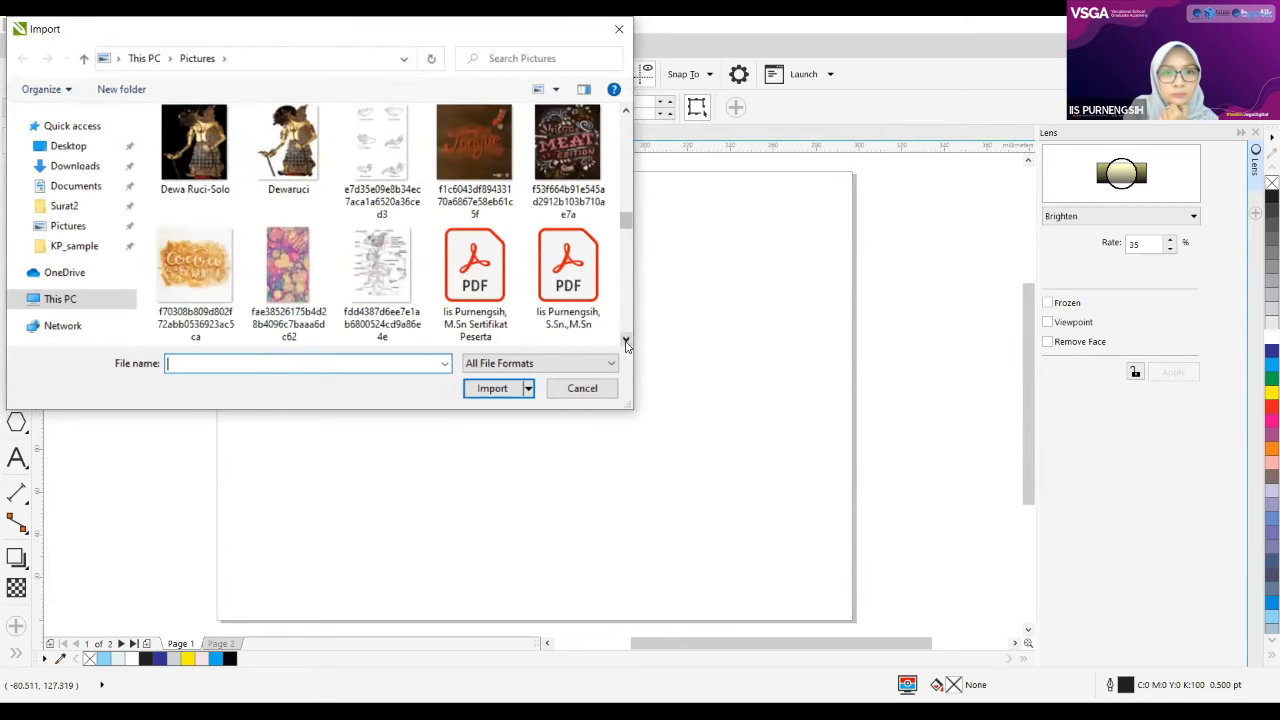
pyautogui.click(627, 343)
pyautogui.click(627, 343)
pyautogui.click(627, 343)
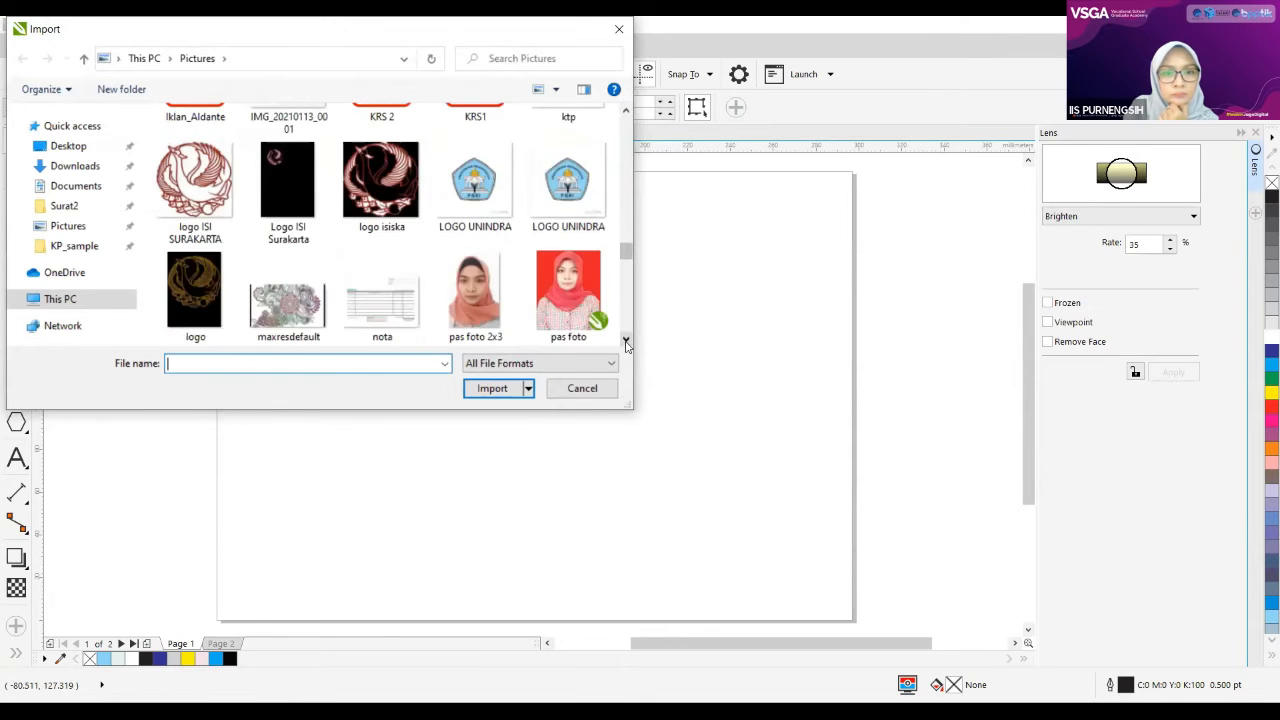
pyautogui.click(627, 343)
pyautogui.click(627, 343)
pyautogui.click(627, 343)
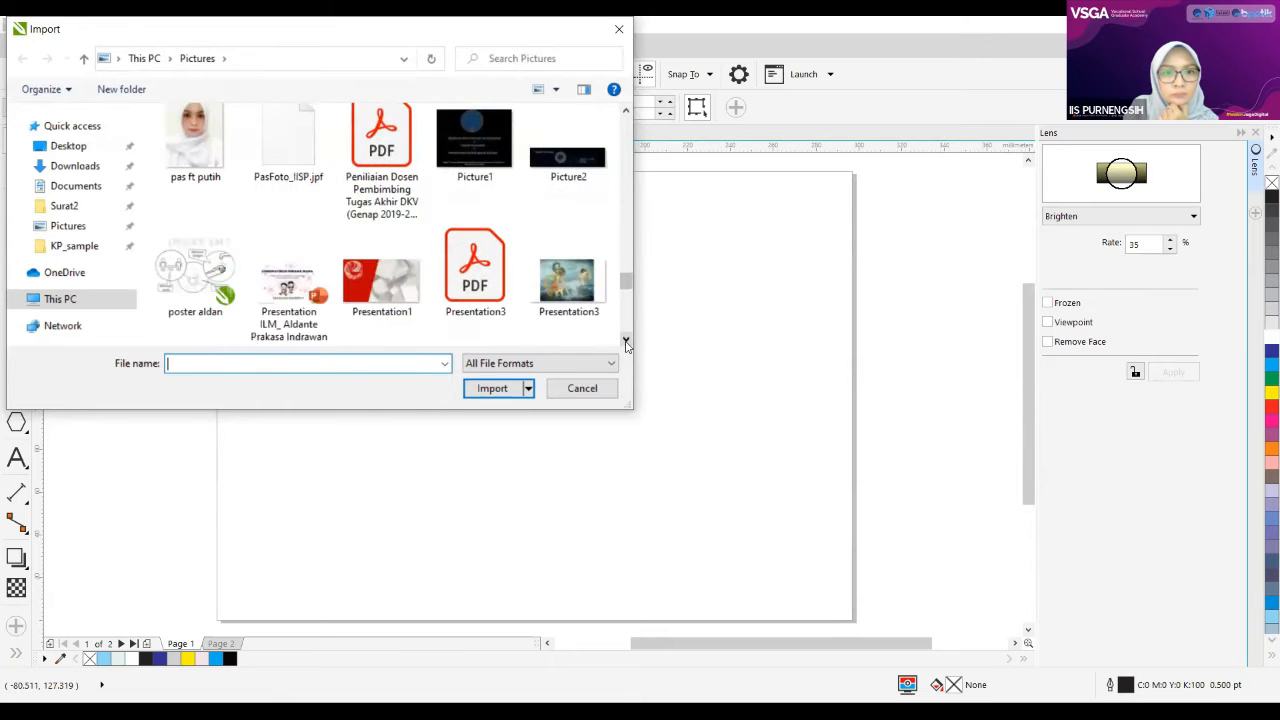
pyautogui.click(627, 343)
pyautogui.click(627, 343)
pyautogui.click(627, 343)
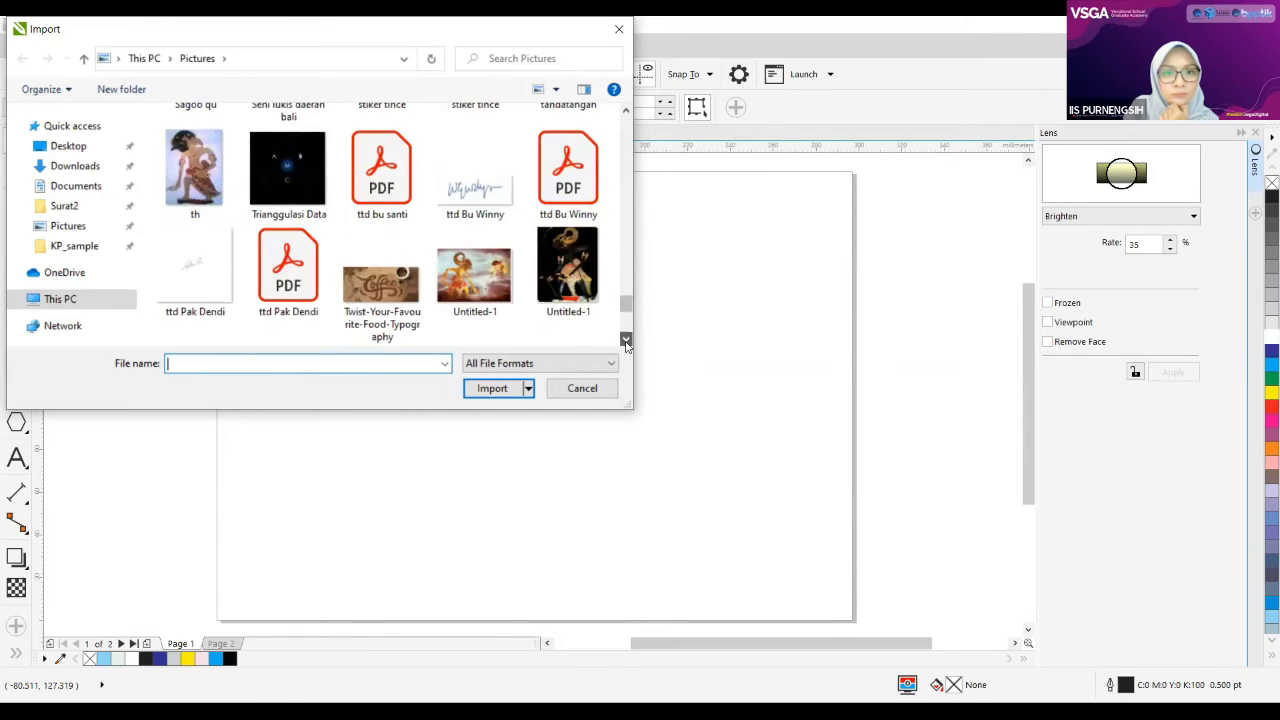
pyautogui.click(627, 343)
pyautogui.click(627, 343)
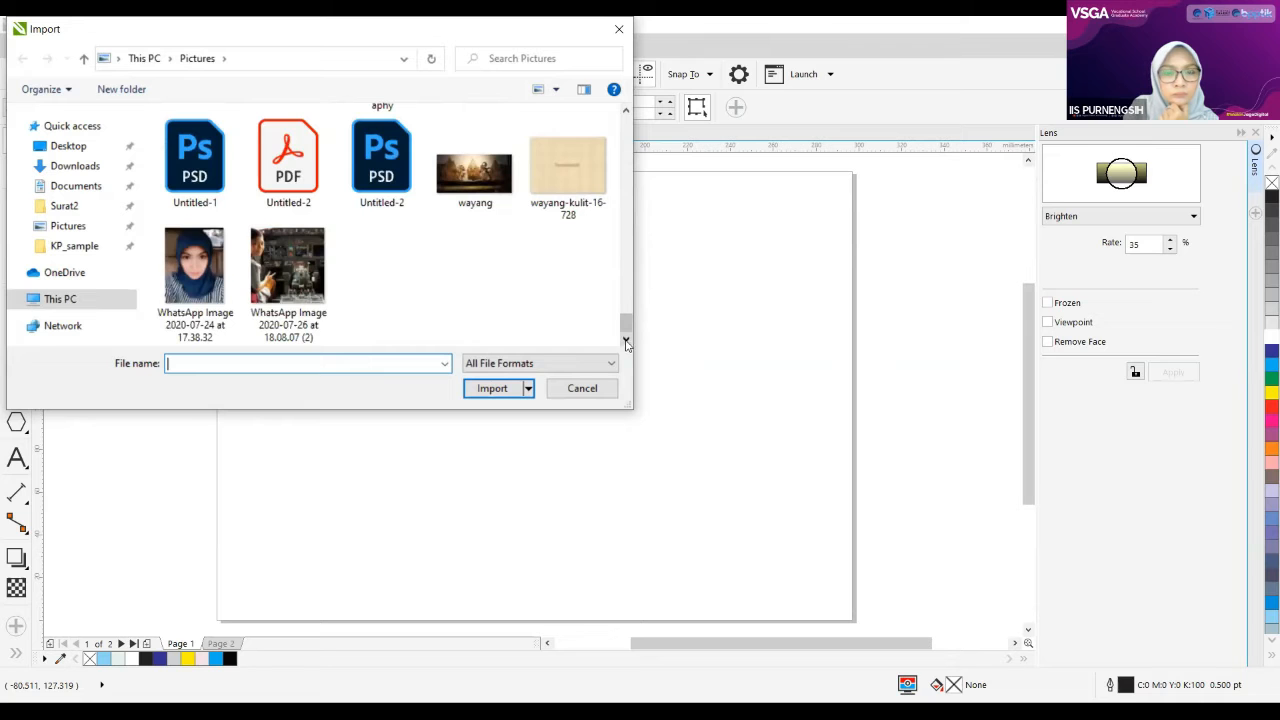
pyautogui.moveTo(624, 335); pyautogui.dragTo(627, 148)
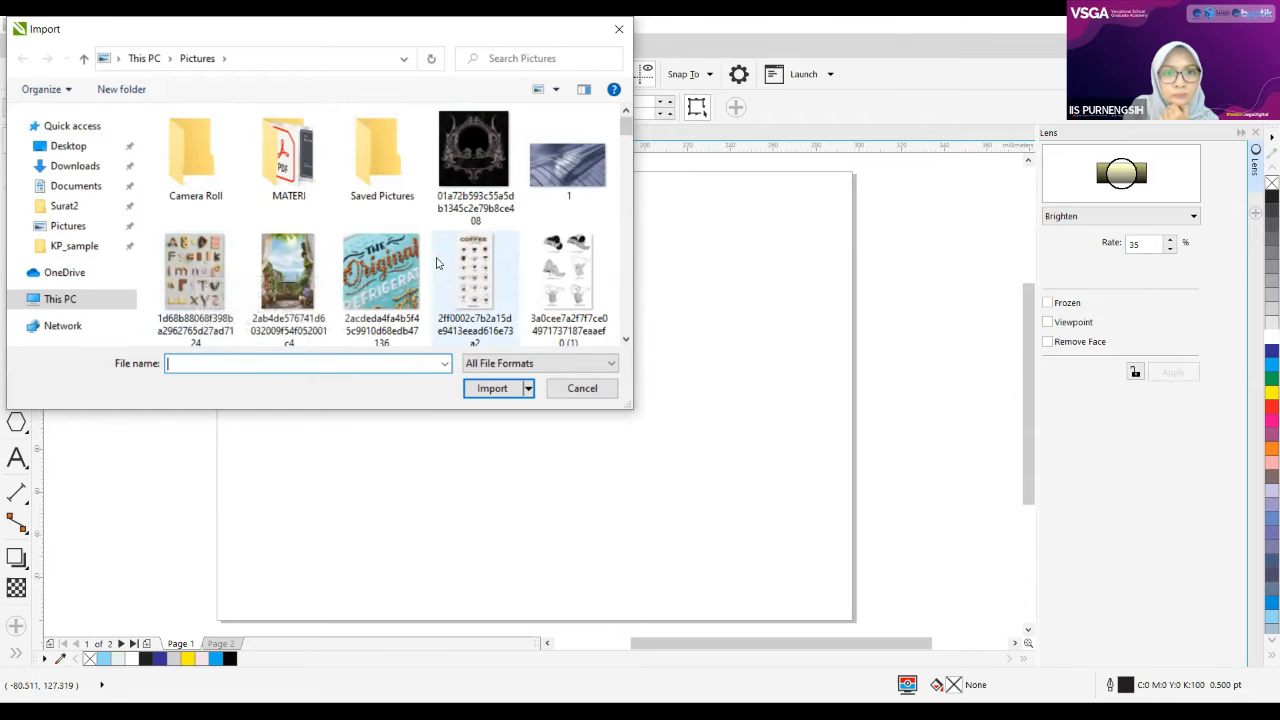
pyautogui.click(582, 389)
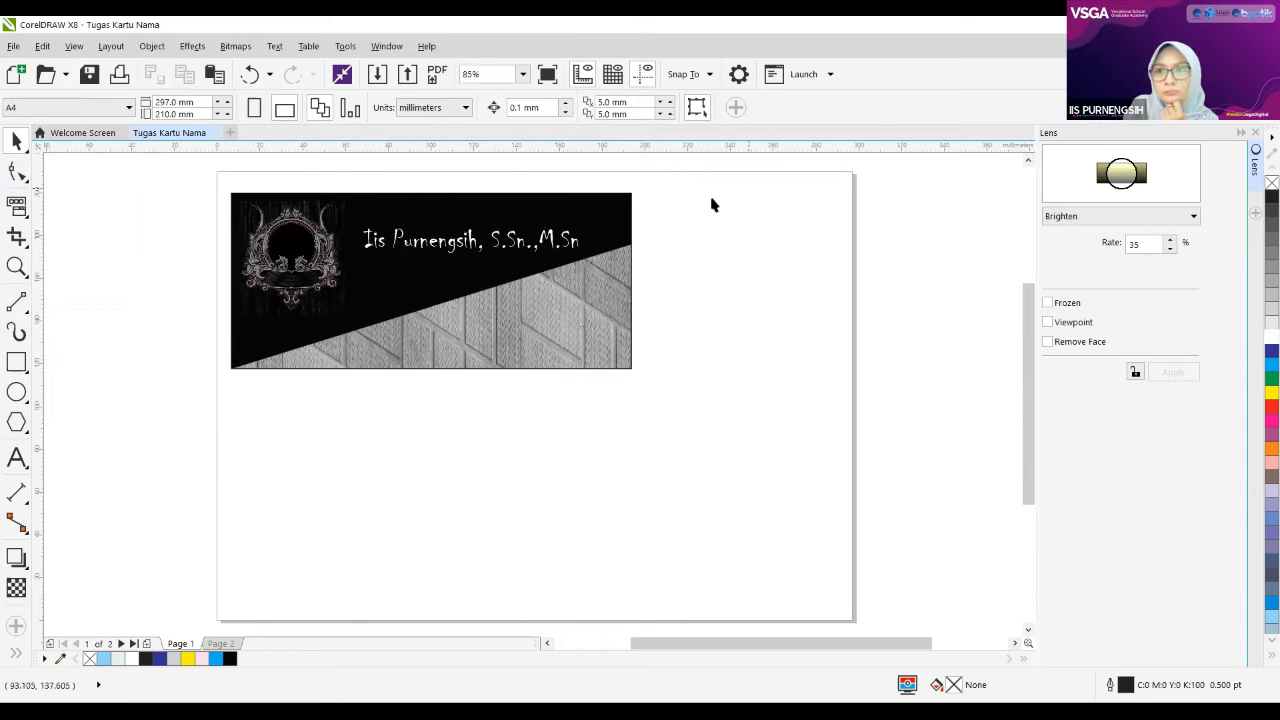
# Step: Collapse the lens settings to widen the drawing area around the card
pyautogui.click(1241, 133)
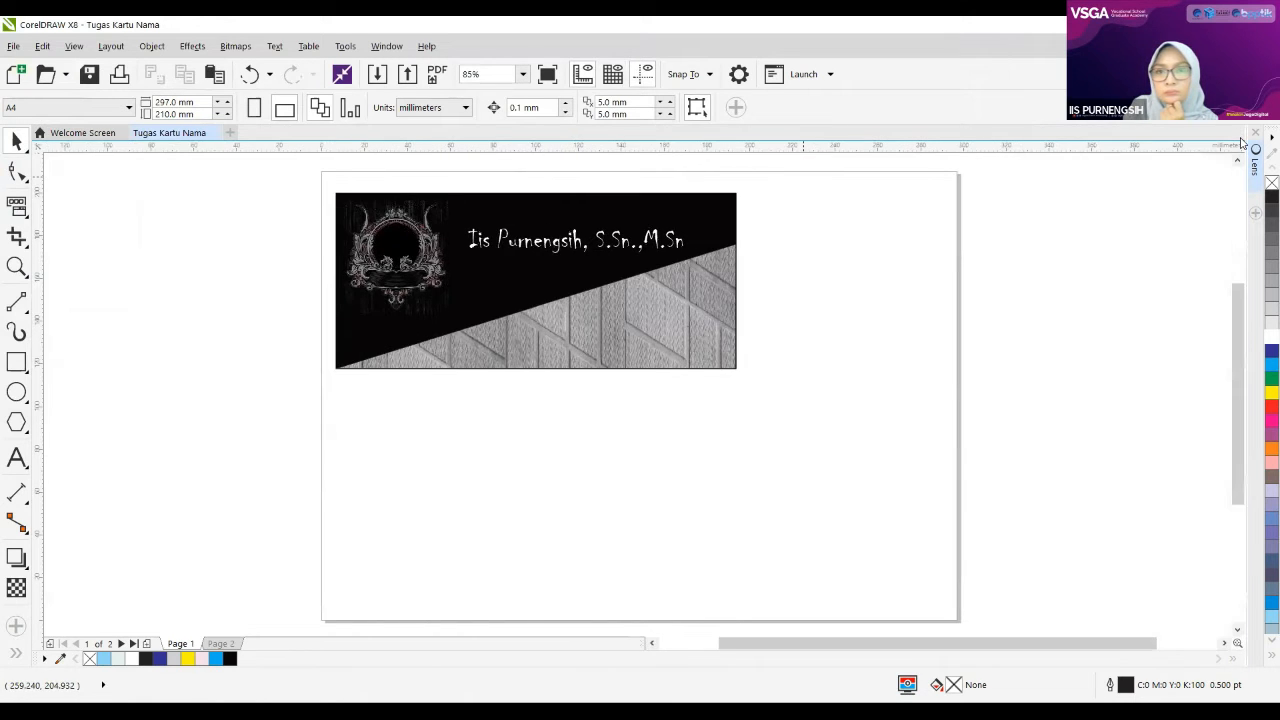
pyautogui.click(305, 47)
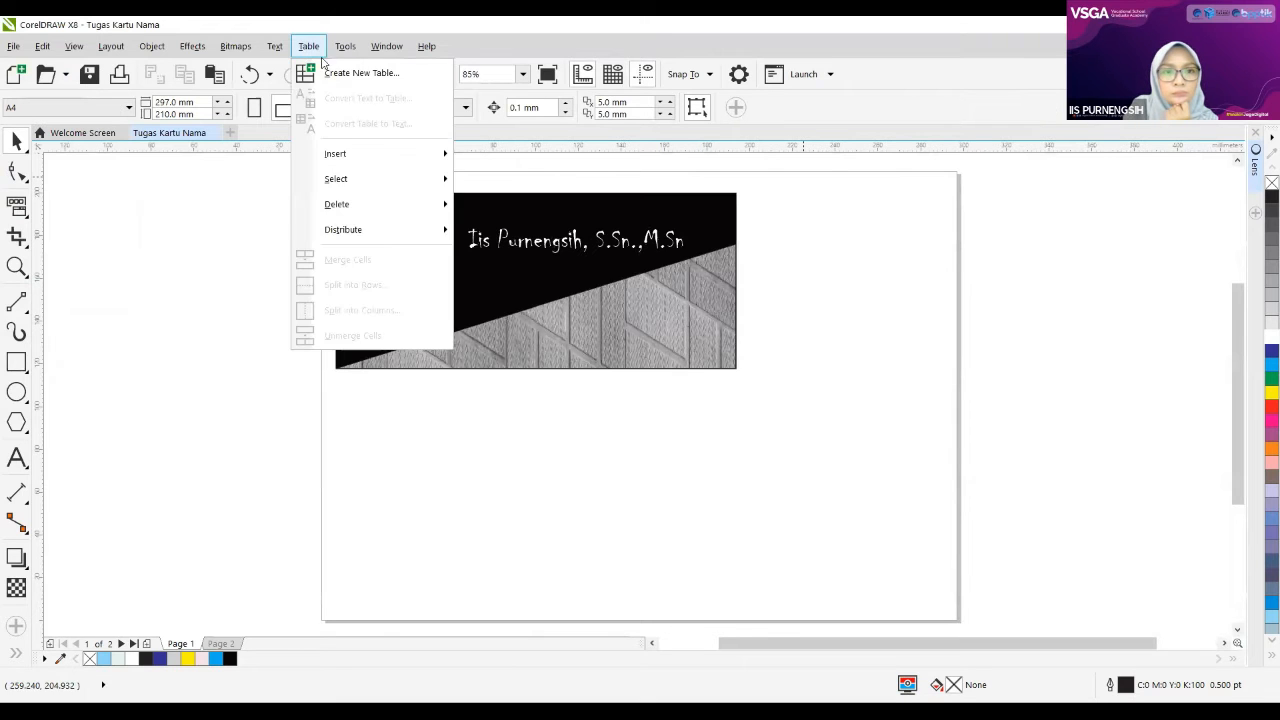
pyautogui.click(499, 463)
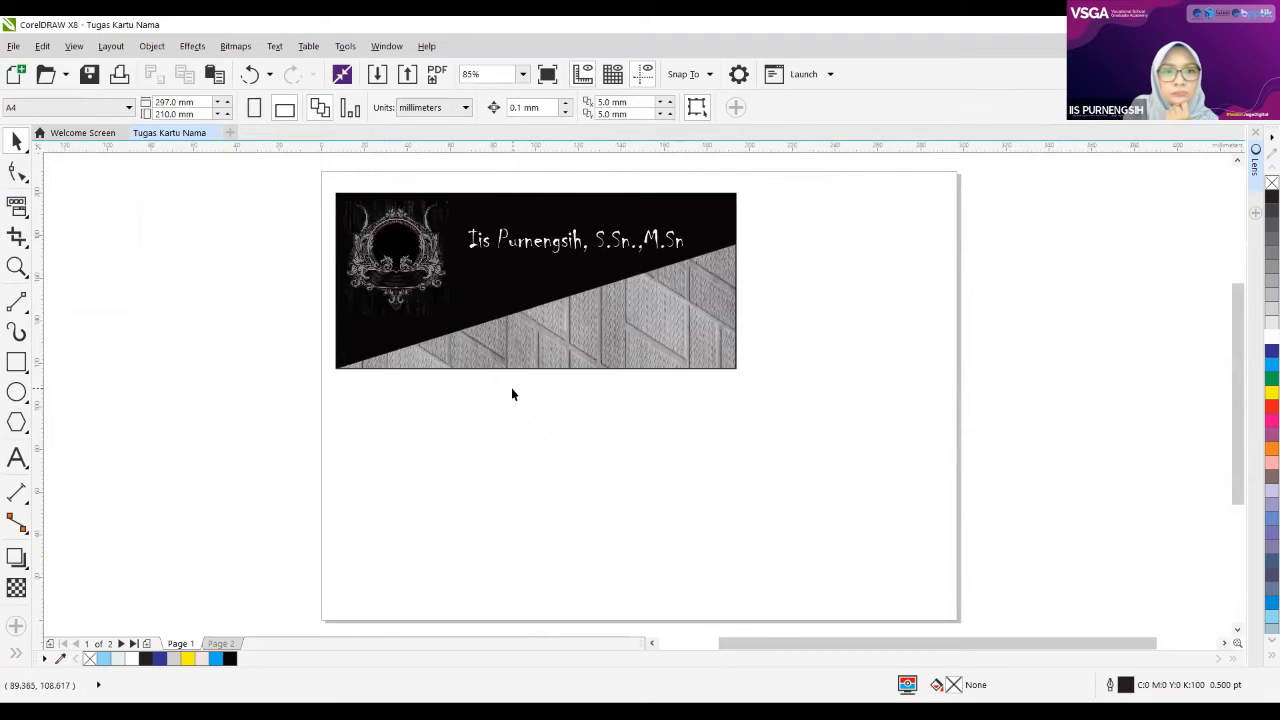
# Step: Change the font of the white name text on the card to Imprint MT Shadow
pyautogui.click(403, 260)
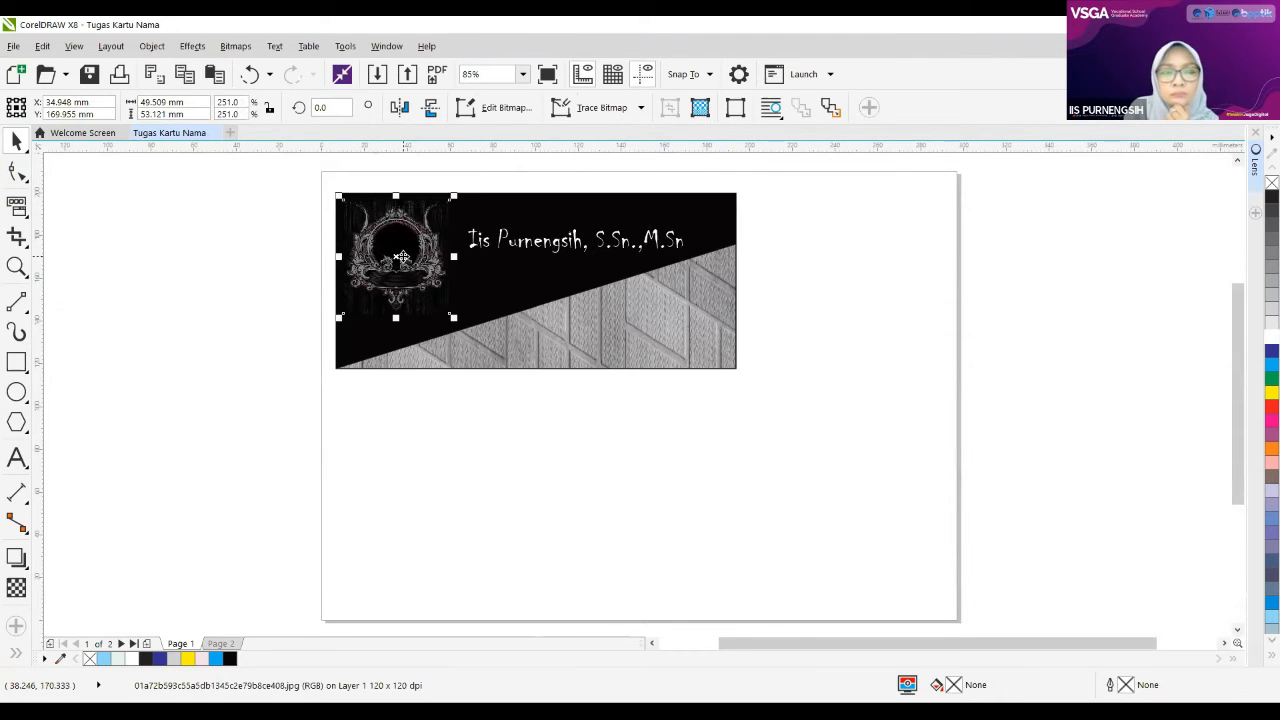
pyautogui.click(496, 241)
pyautogui.click(500, 241)
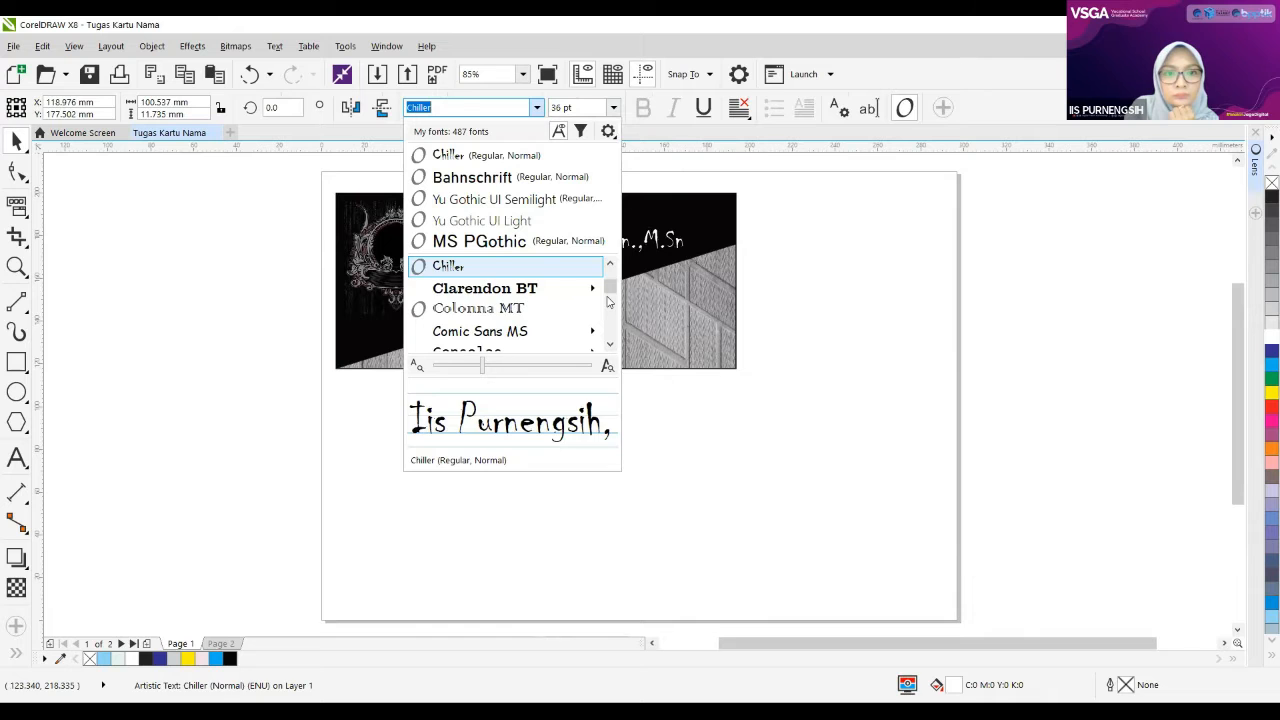
pyautogui.scroll(-5, 561, 333)
pyautogui.click(561, 331)
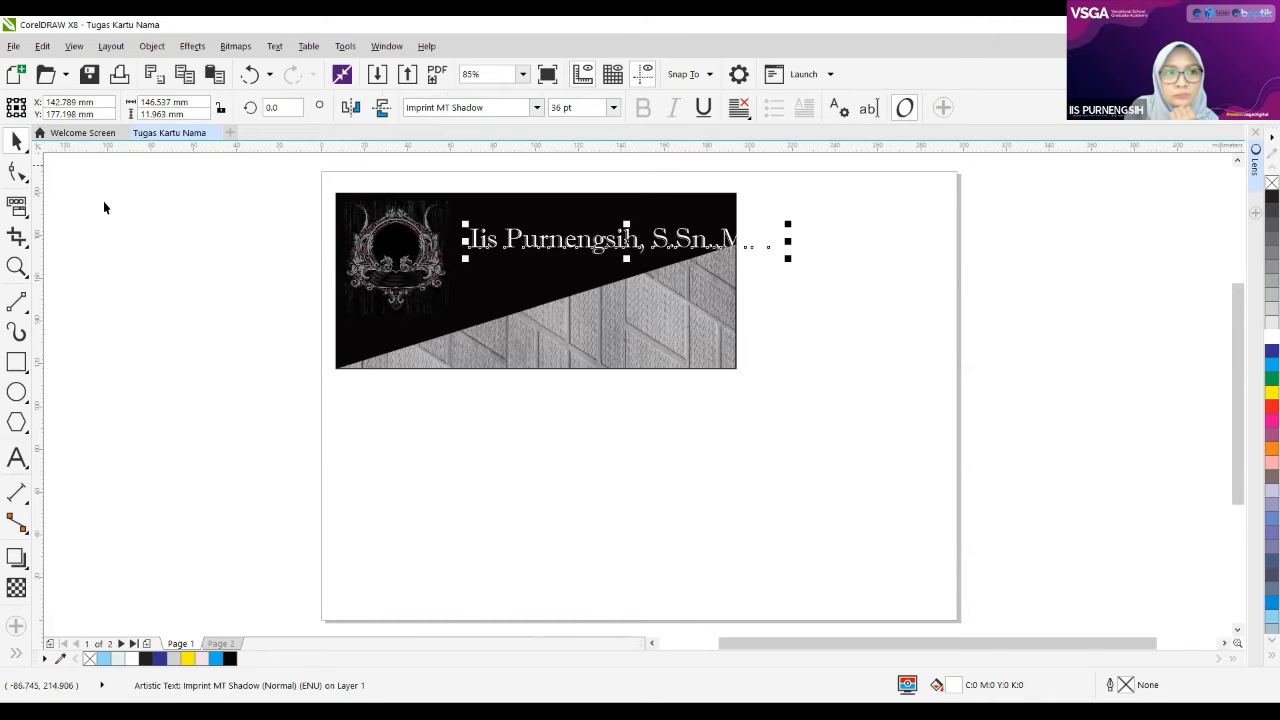
# Step: Delete the ornamental frame image from the card's black area
pyautogui.click(359, 210)
pyautogui.press('Delete')
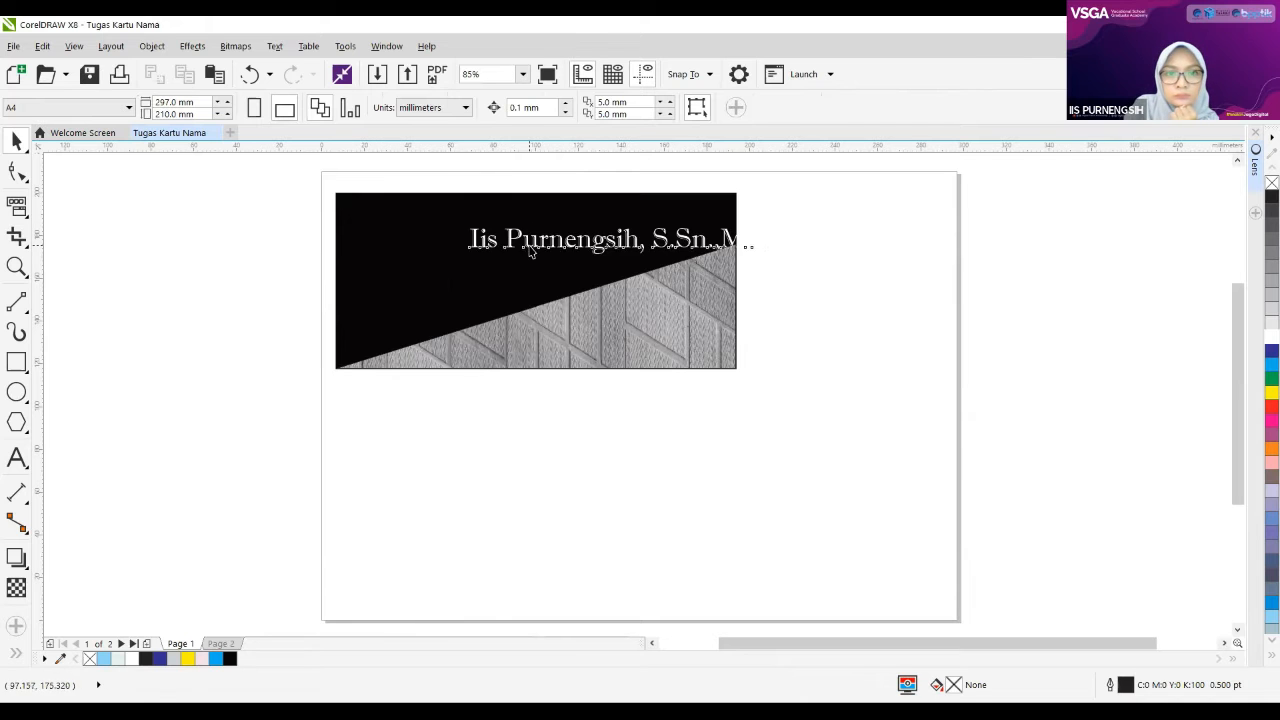
# Step: Move the white name text fully inside the card's black area and set its font size to 12 pt
pyautogui.moveTo(530, 255); pyautogui.dragTo(441, 240)
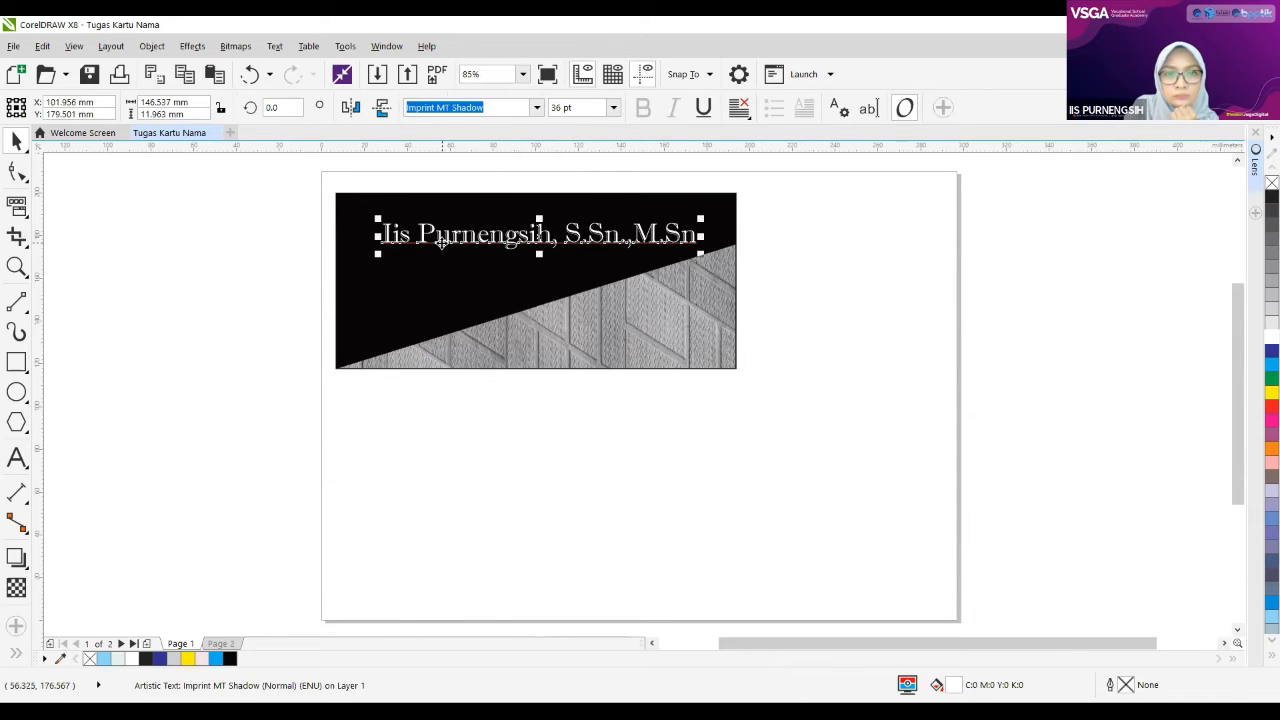
pyautogui.hotkey('ctrl', 't')
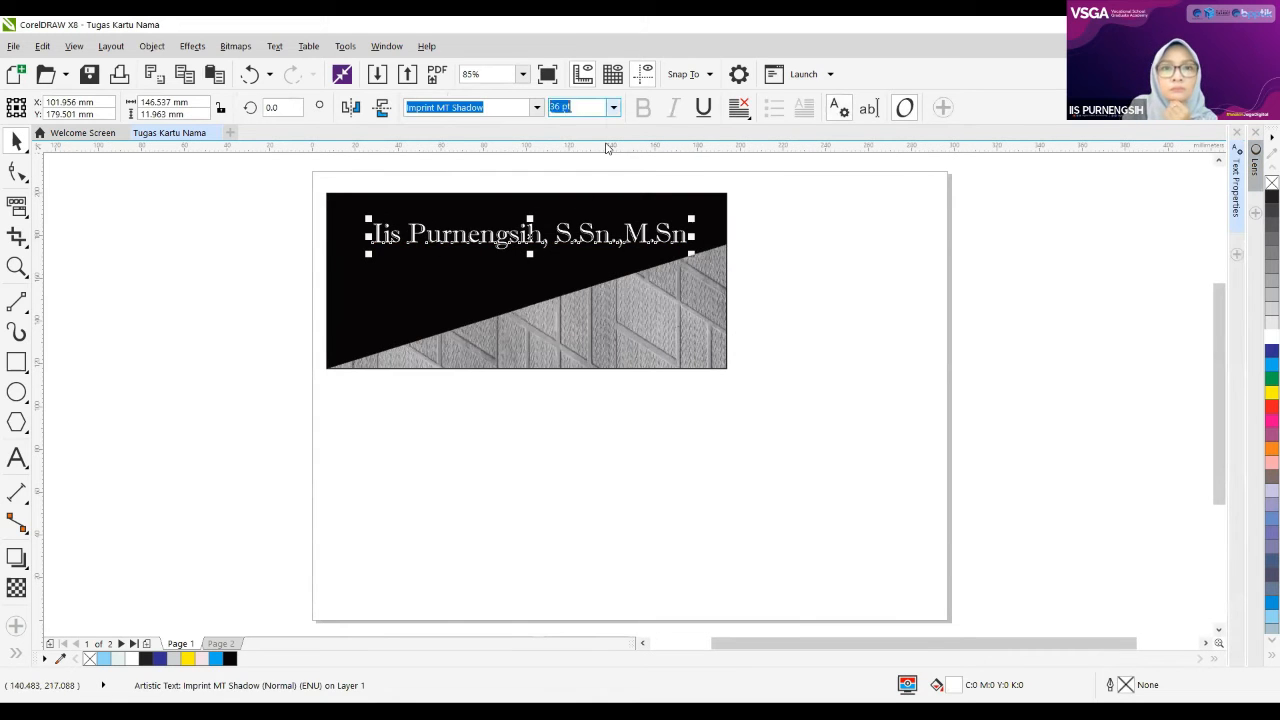
pyautogui.click(613, 107)
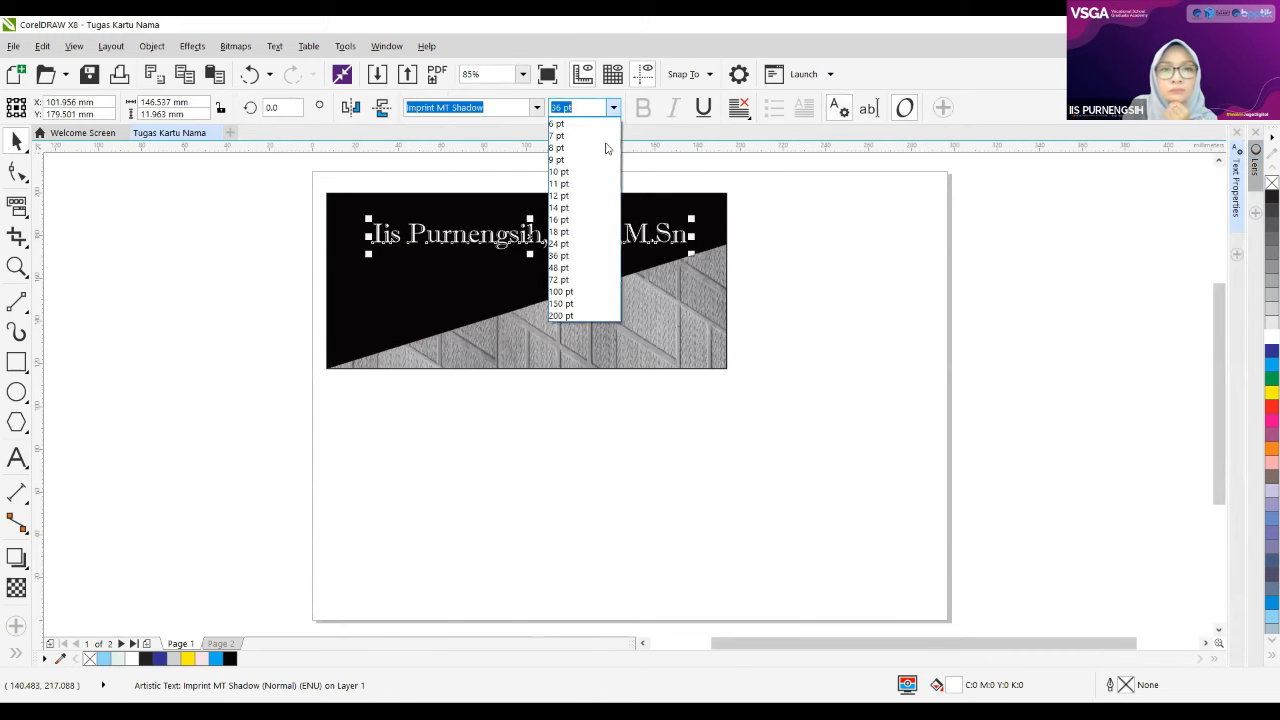
pyautogui.click(577, 197)
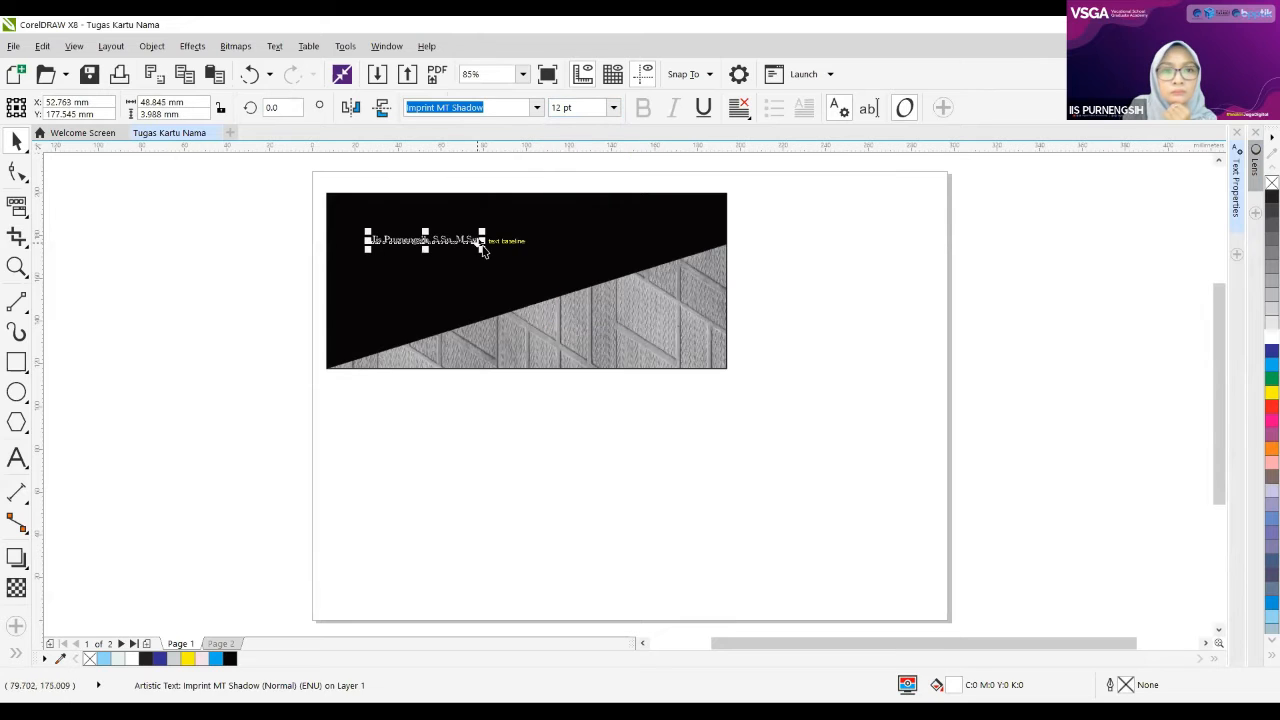
# Step: Extend the name text with further lines for the owner's postal address and mobile phone number
pyautogui.click(16, 457)
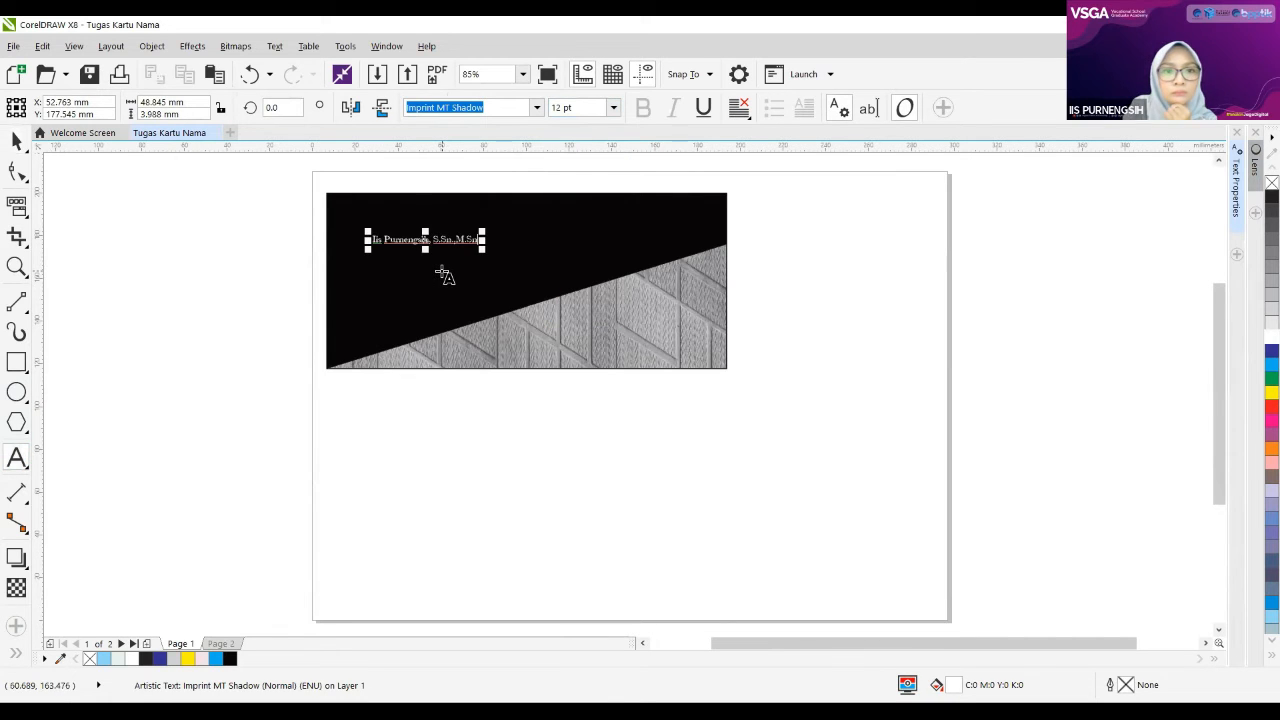
pyautogui.press('Return')
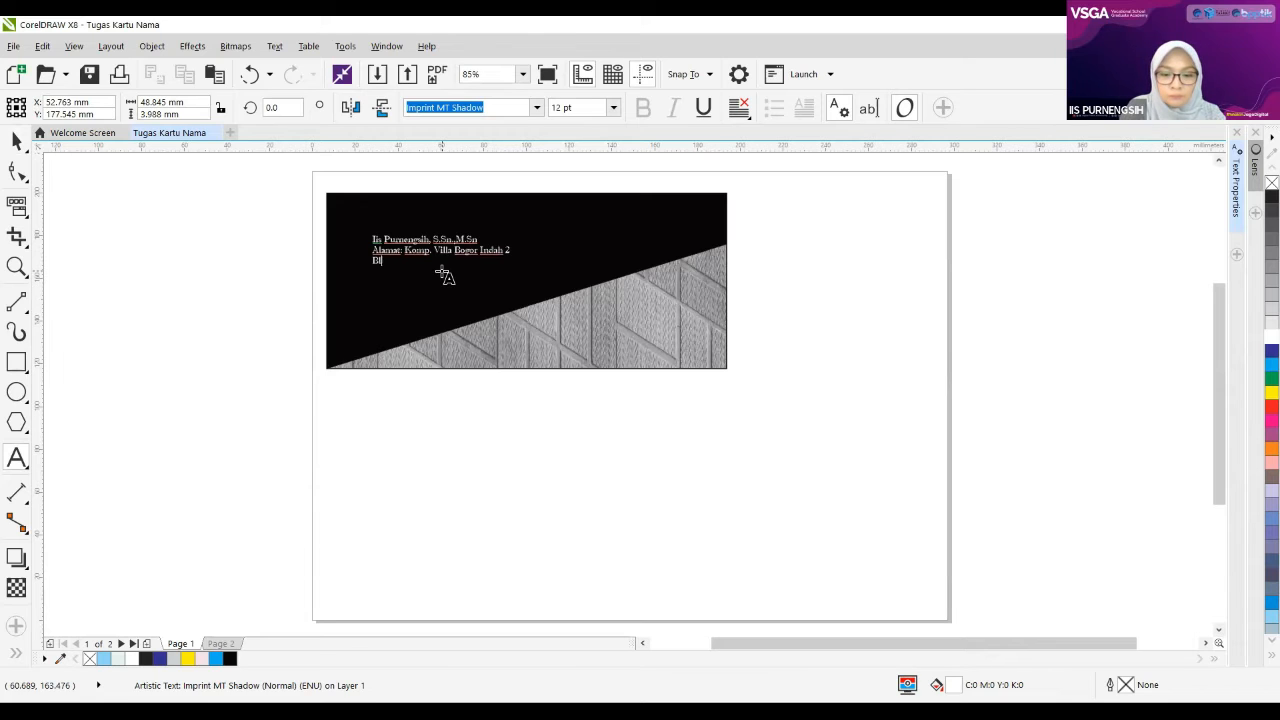
pyautogui.write('6')
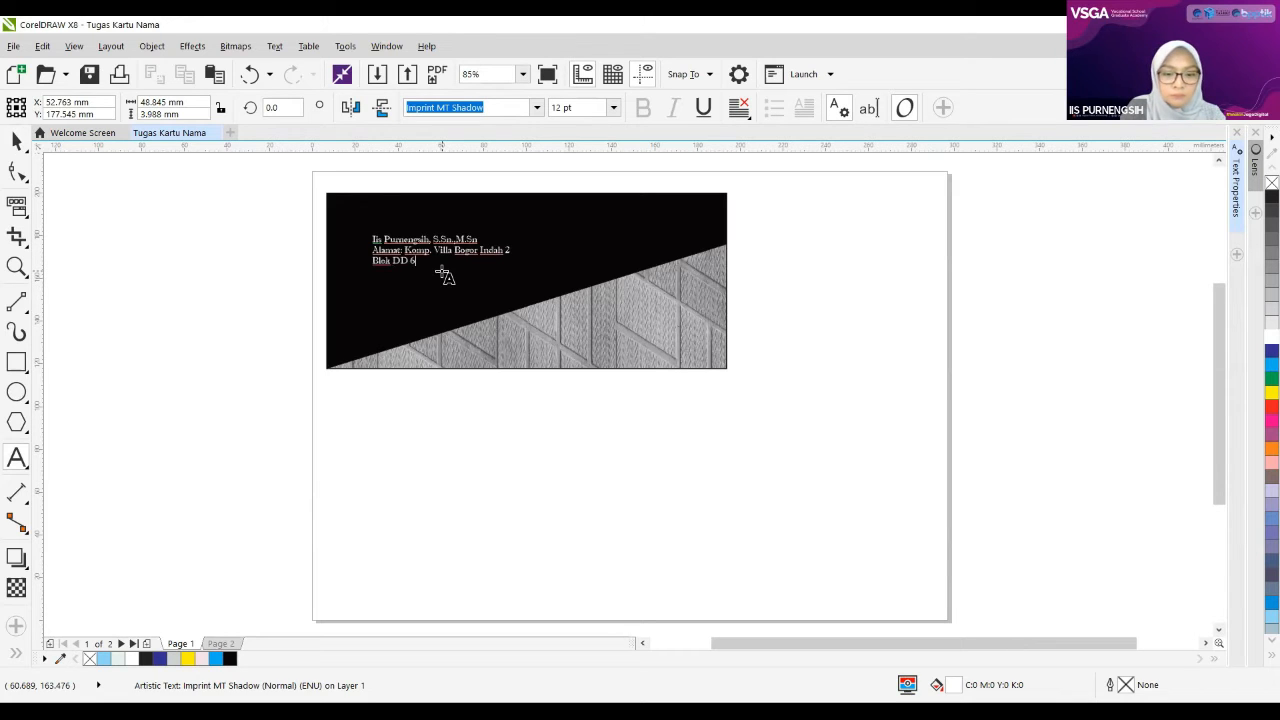
pyautogui.write(' no. ')
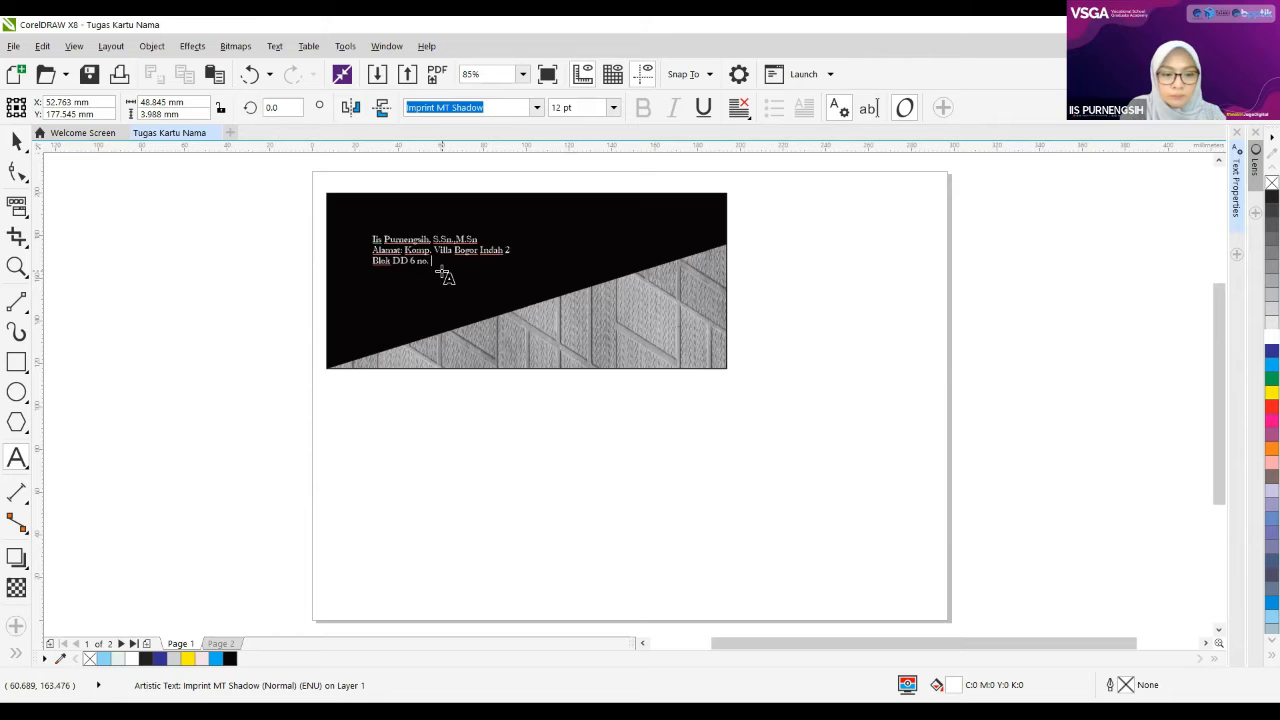
pyautogui.write('3 Bogor')
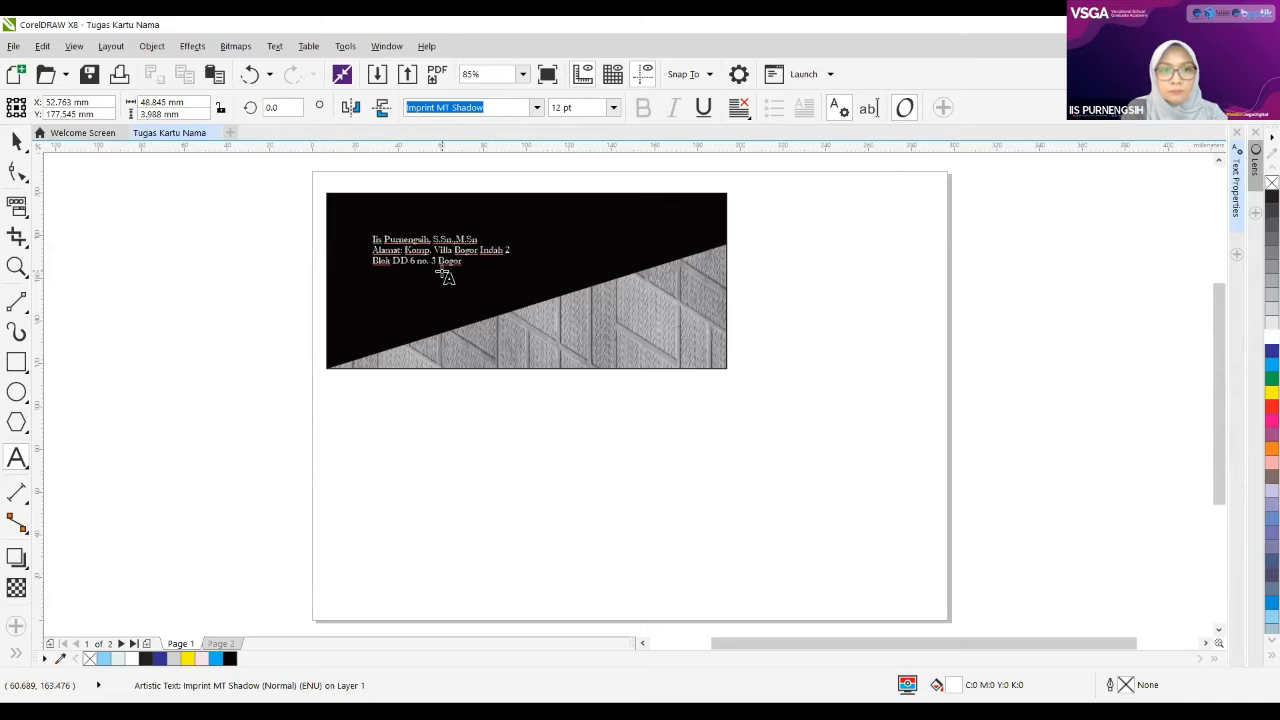
pyautogui.click(17, 141)
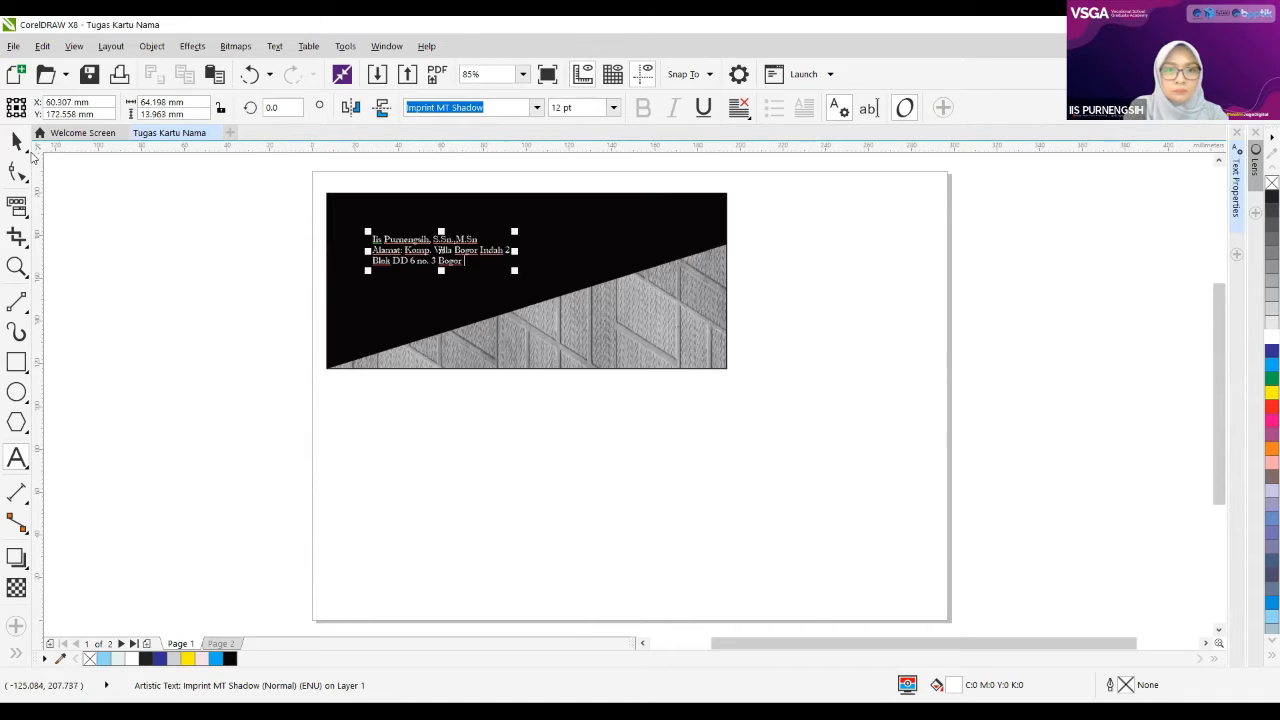
pyautogui.press('Escape')
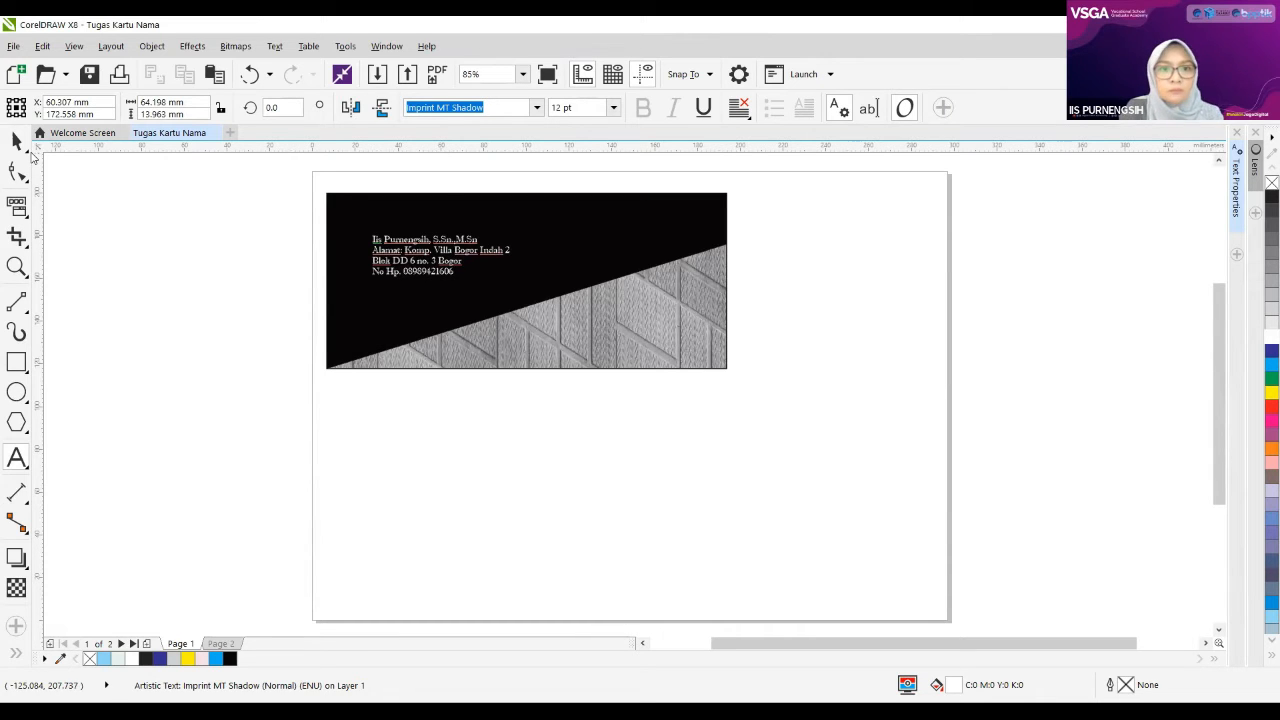
pyautogui.click(17, 141)
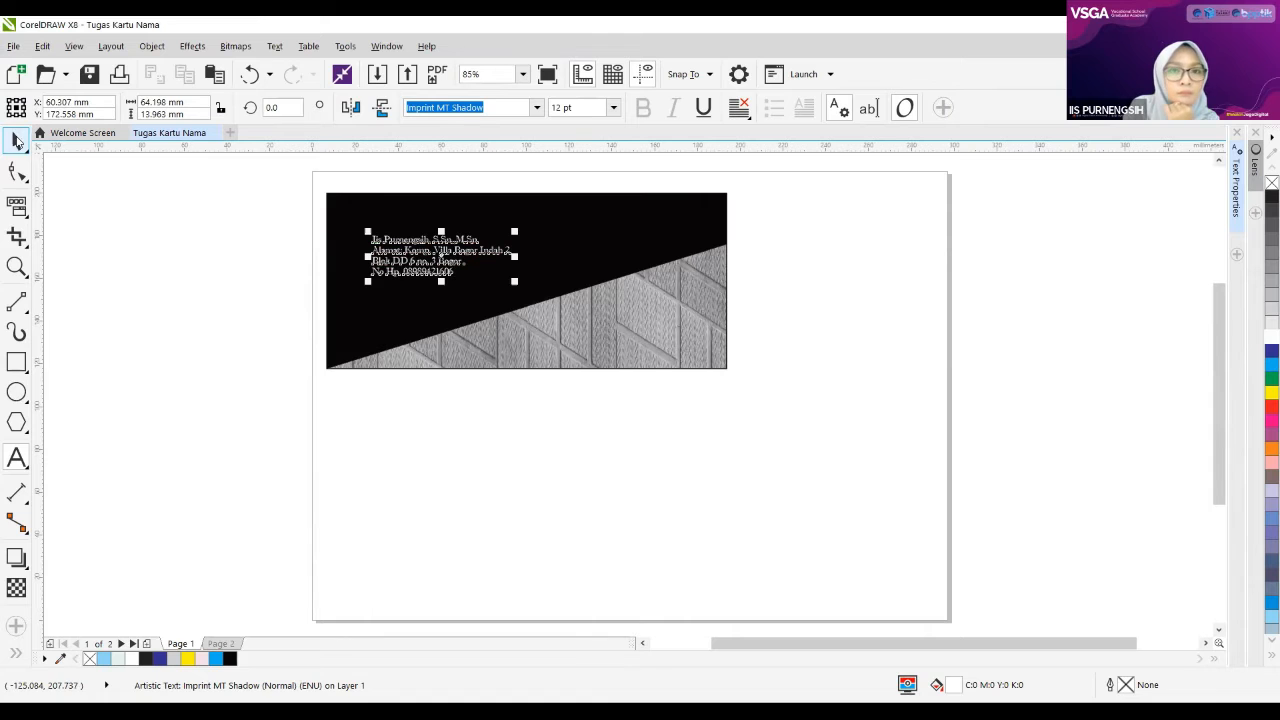
# Step: Move the contact text onto the lower right of the card's textured area, within the card's edge, and color it black
pyautogui.moveTo(446, 244); pyautogui.dragTo(661, 331)
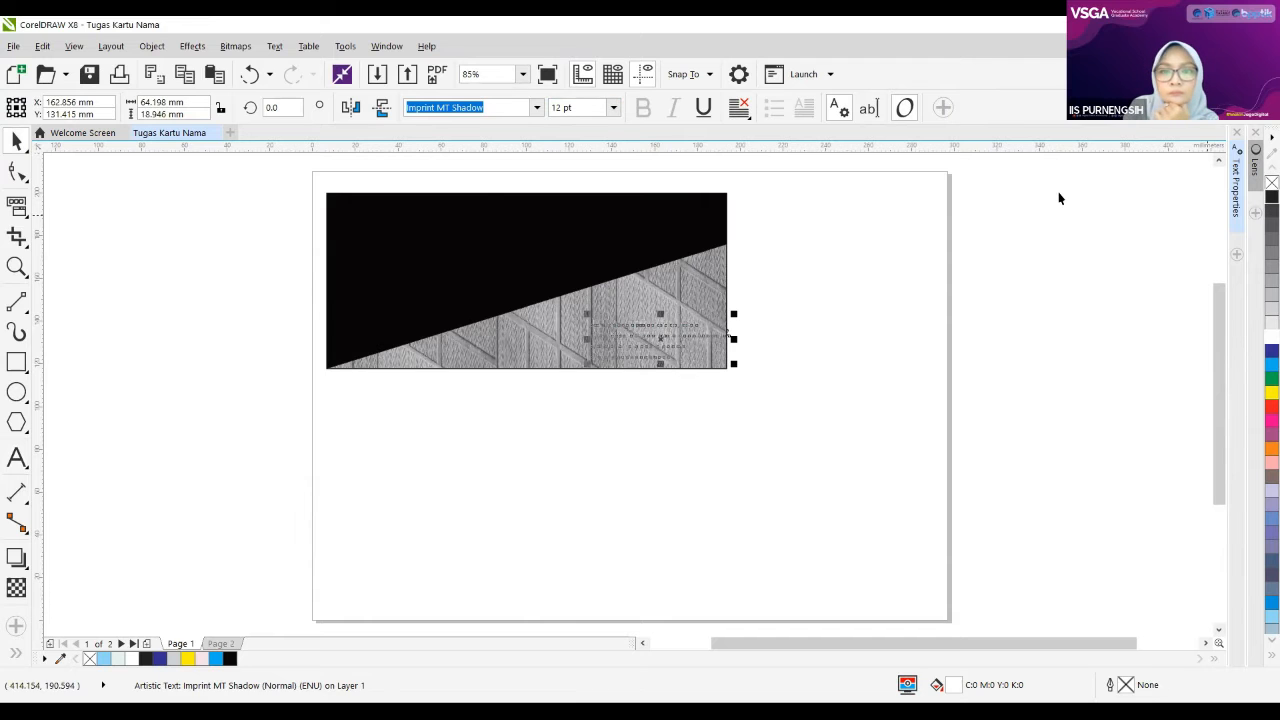
pyautogui.click(774, 202)
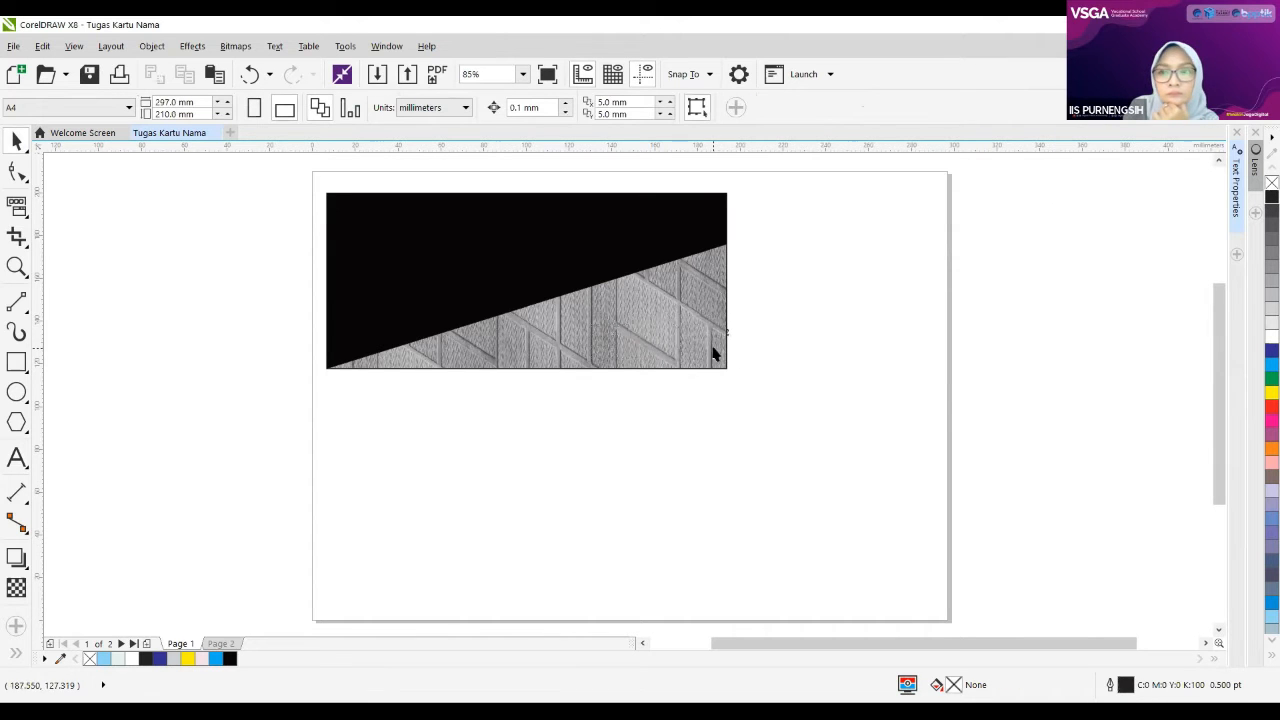
pyautogui.moveTo(510, 367); pyautogui.dragTo(480, 411)
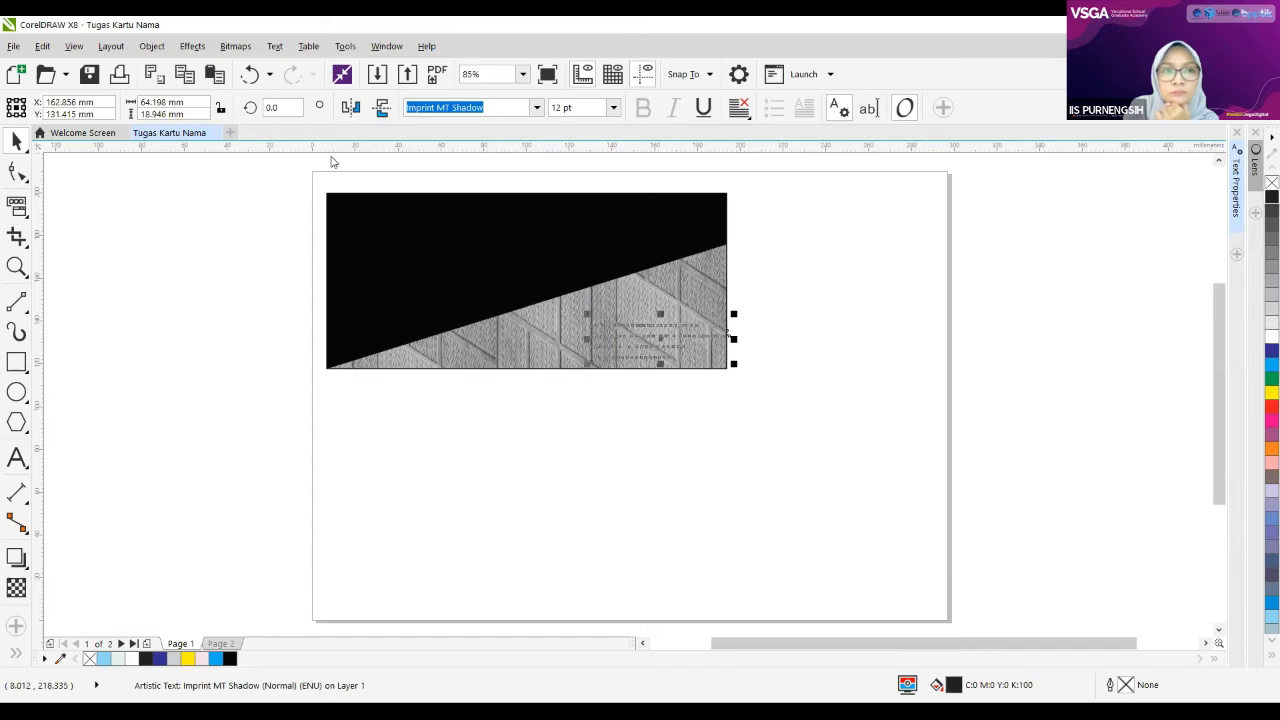
pyautogui.click(152, 47)
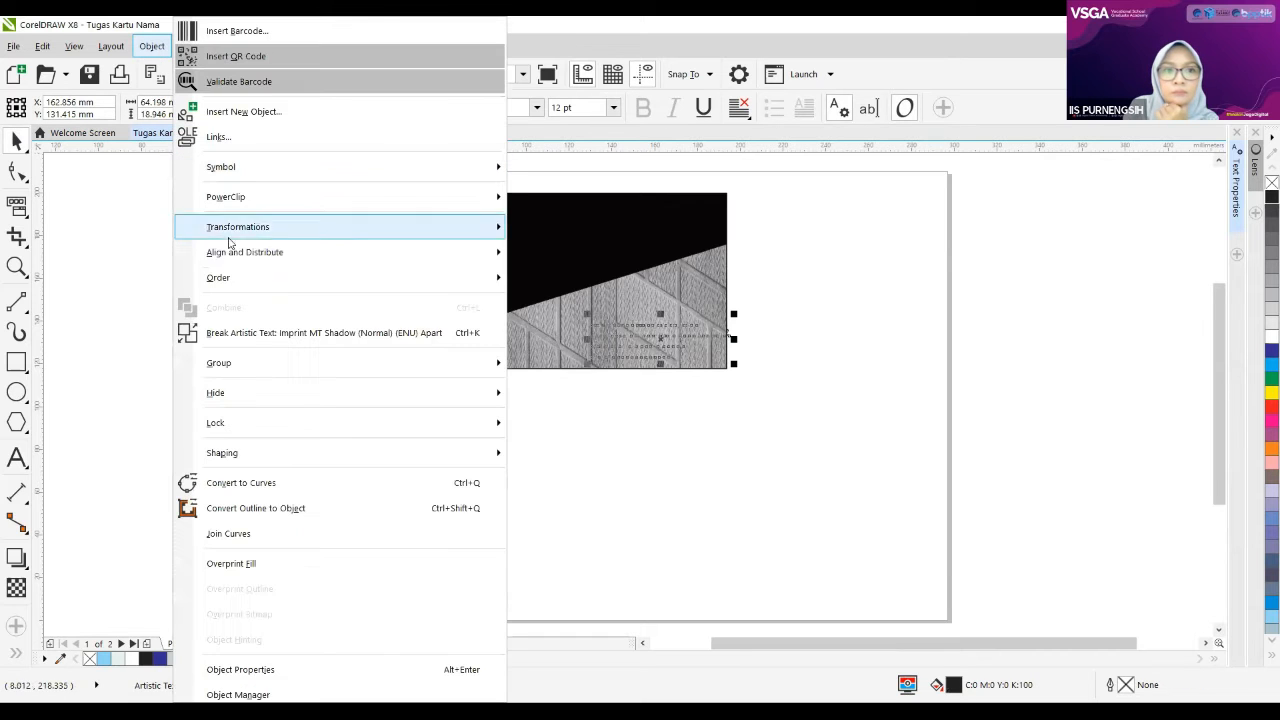
pyautogui.moveTo(248, 283)
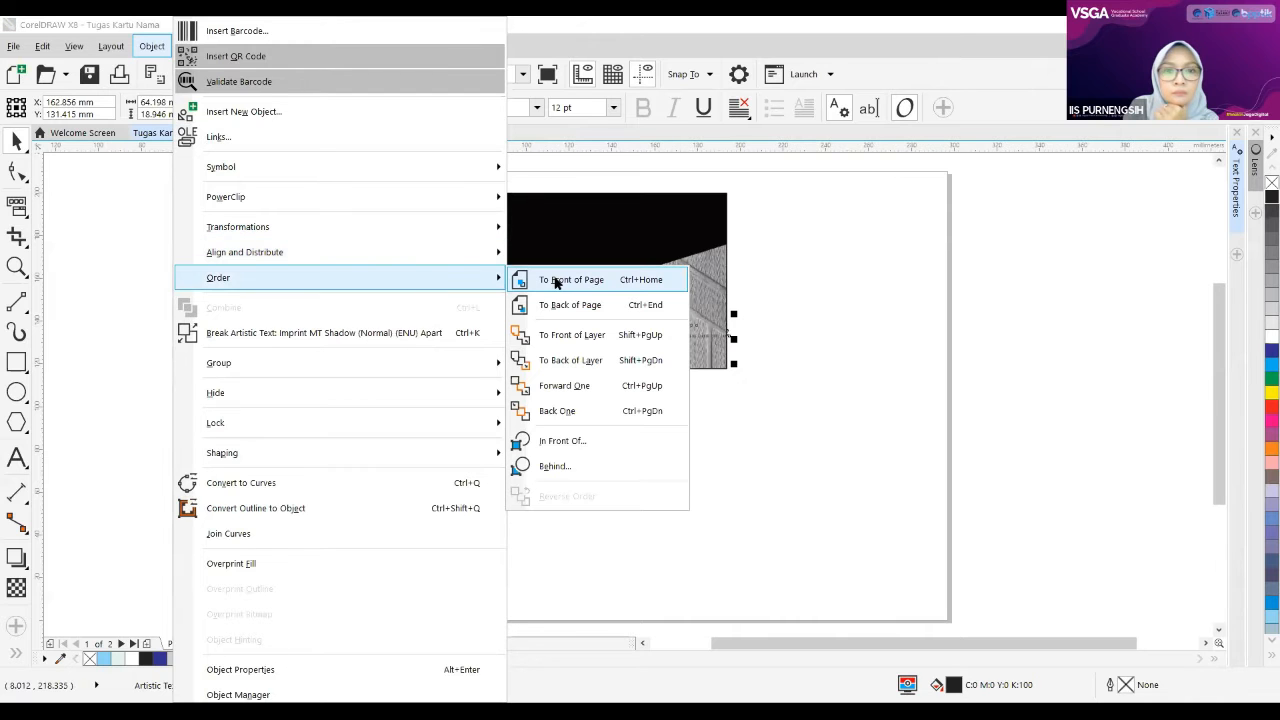
pyautogui.click(926, 323)
pyautogui.moveTo(652, 334)
pyautogui.mouseDown()
pyautogui.moveTo(363, 280)
pyautogui.moveTo(404, 257)
pyautogui.moveTo(644, 334)
pyautogui.mouseUp()
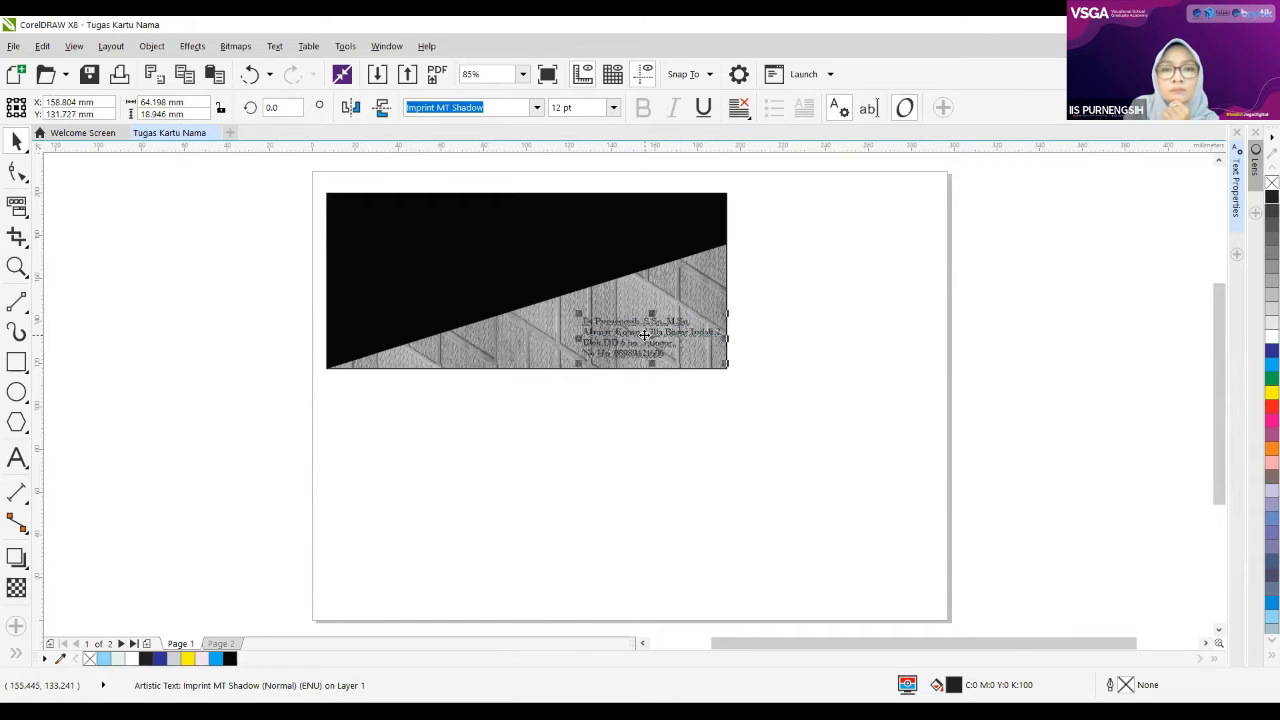
# Step: Draw a rectangle about 74 × 29 mm over the contact text and fill it with 40% Black
pyautogui.click(16, 362)
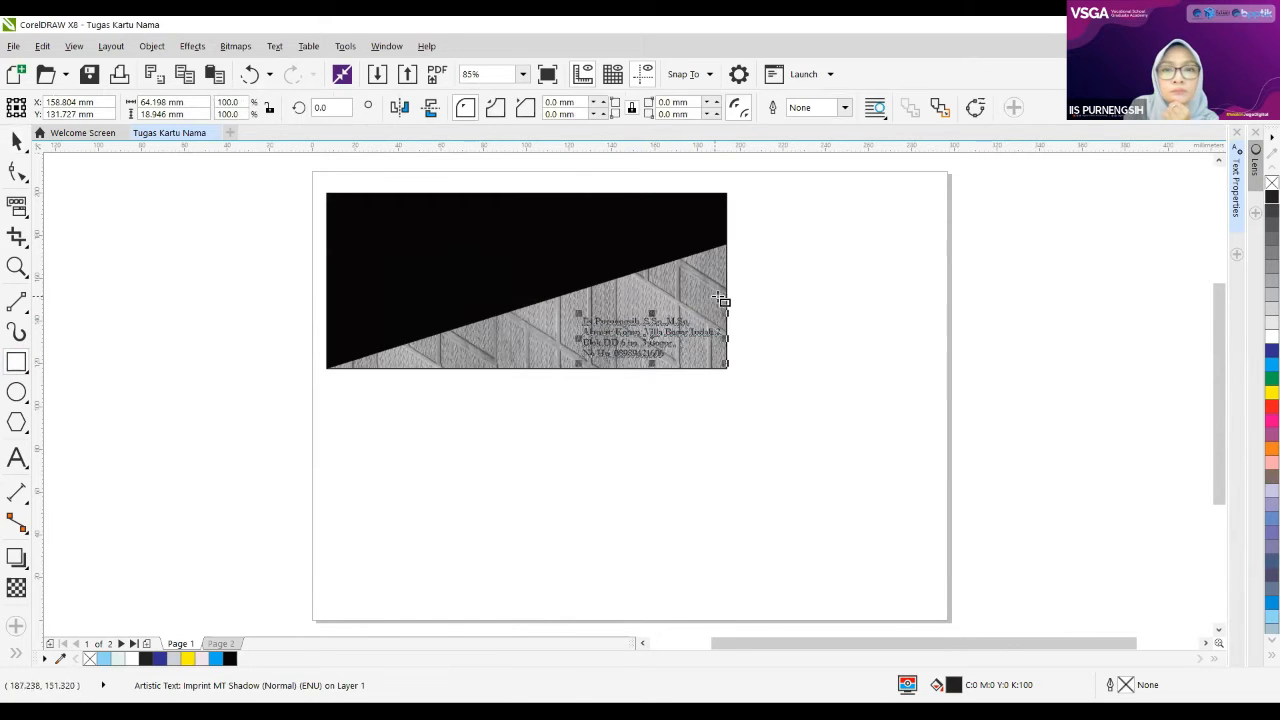
pyautogui.moveTo(726, 308); pyautogui.dragTo(563, 373)
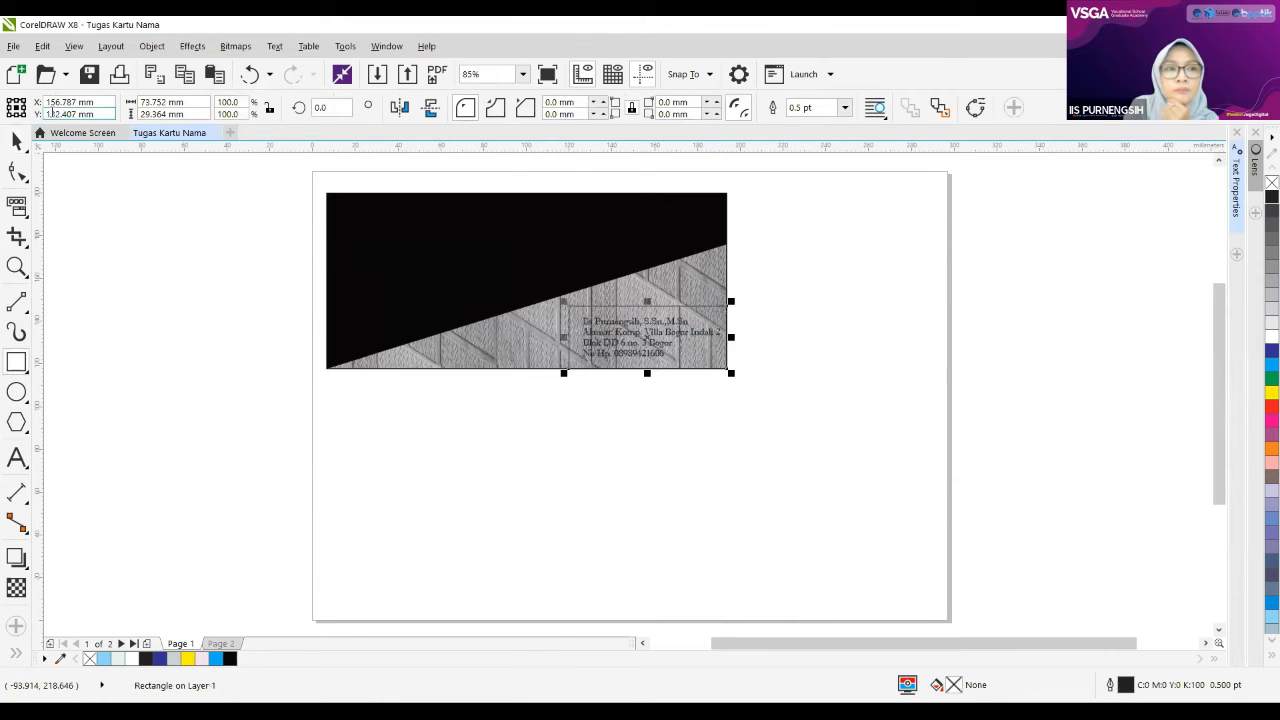
pyautogui.click(16, 140)
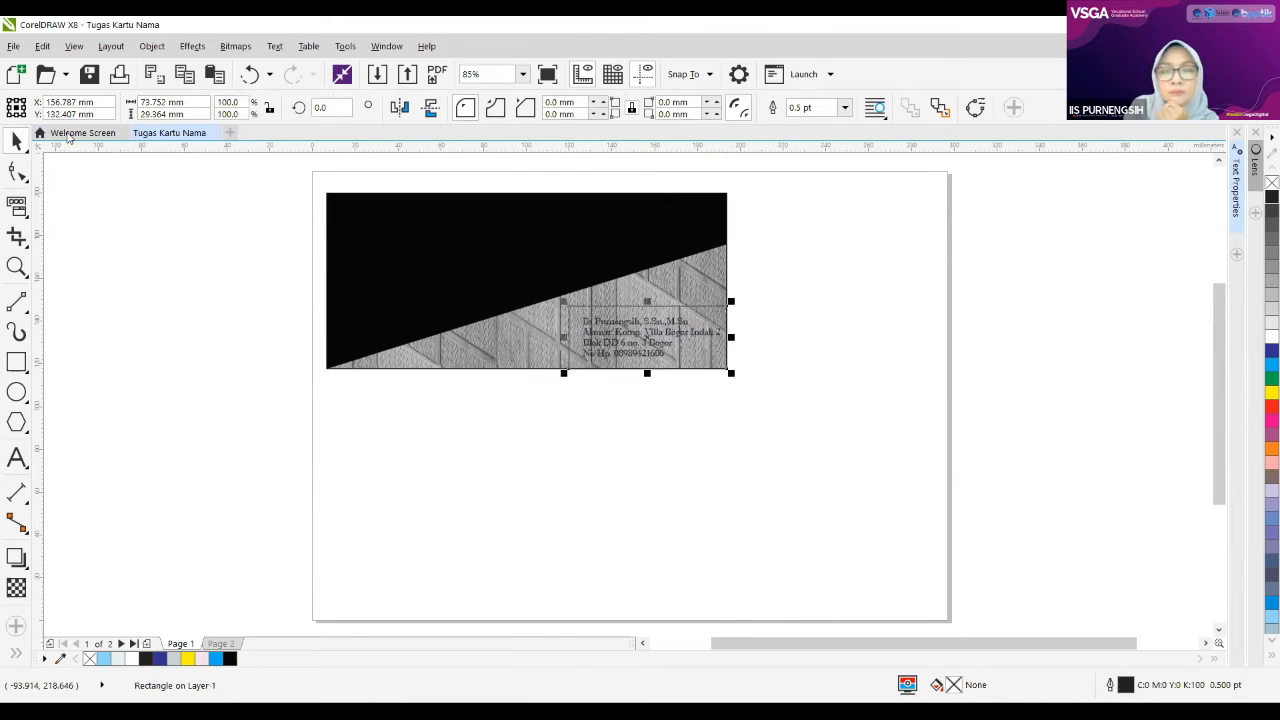
pyautogui.click(1262, 287)
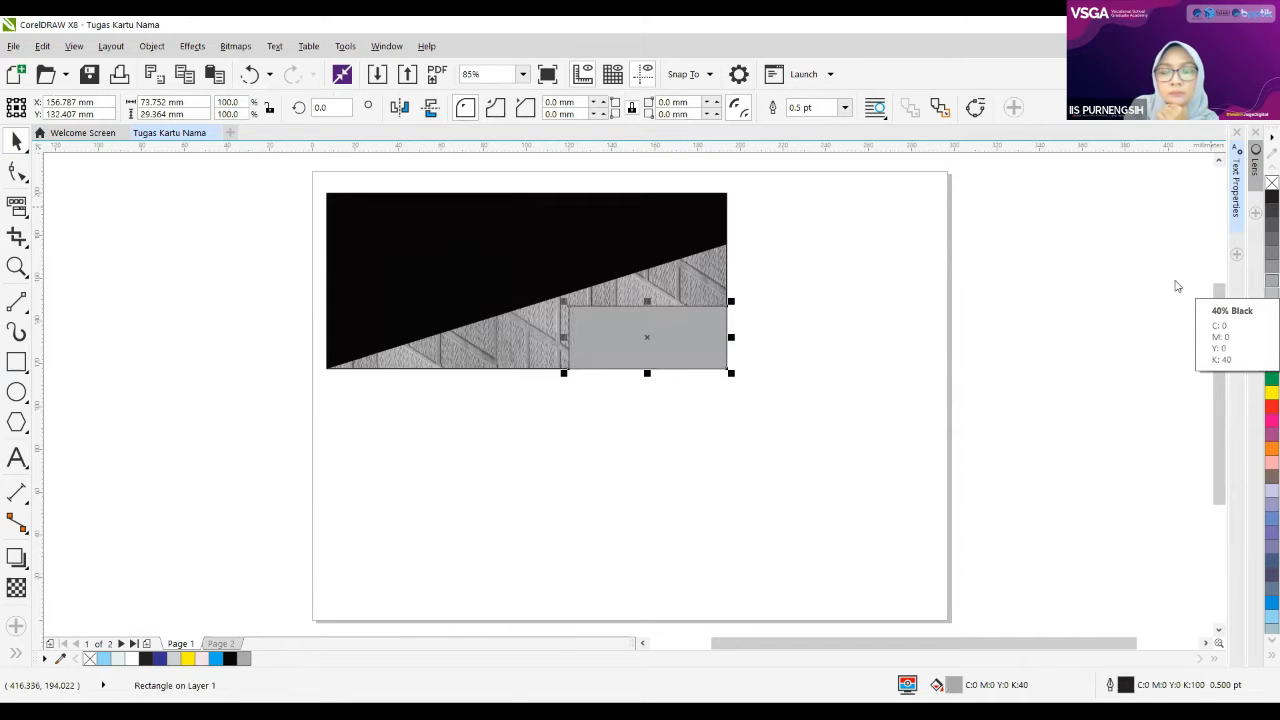
# Step: Bring the contact text to the front of the page and position the gray rectangle behind it within the textured area
pyautogui.moveTo(648, 304); pyautogui.dragTo(531, 314)
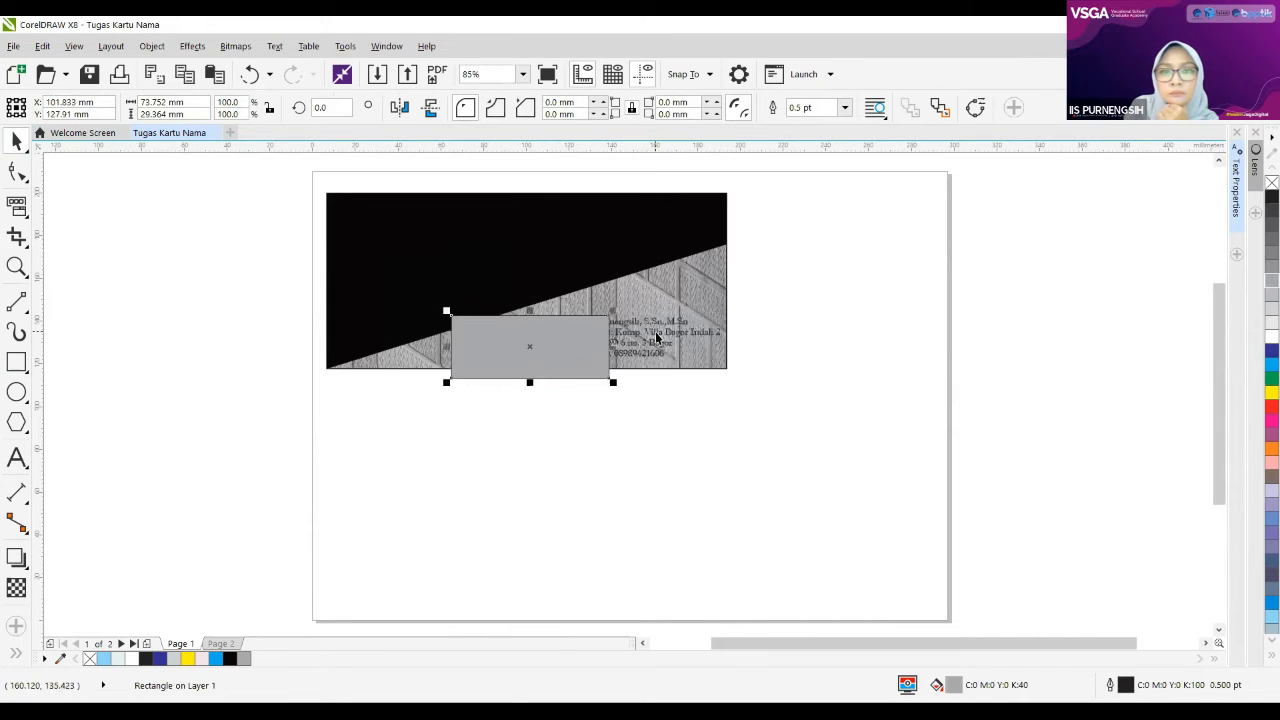
pyautogui.click(656, 338)
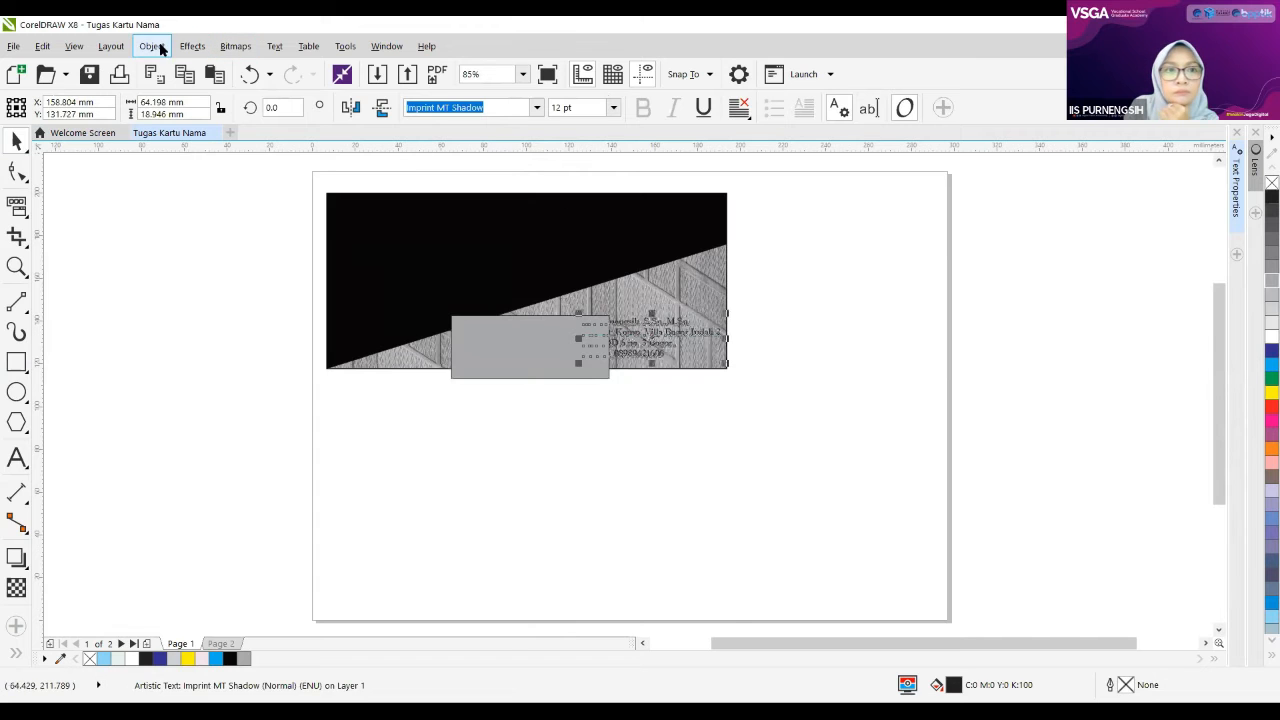
pyautogui.moveTo(285, 278)
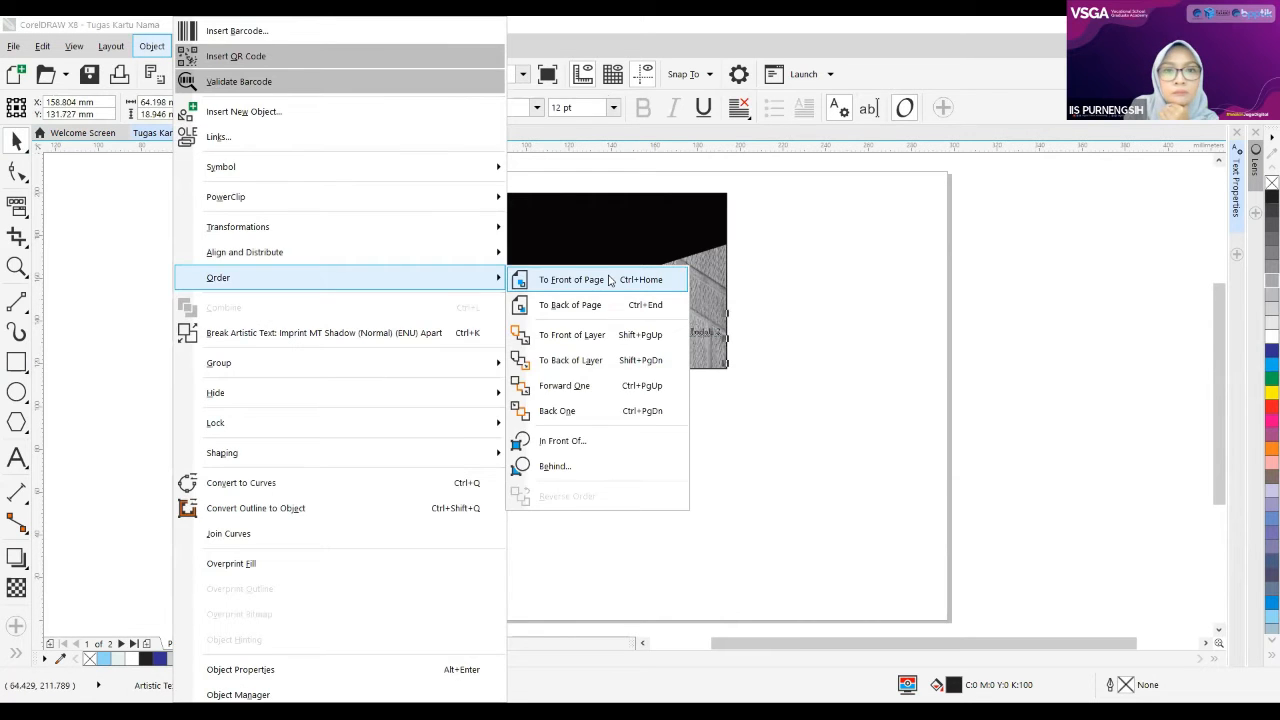
pyautogui.click(609, 280)
pyautogui.click(548, 345)
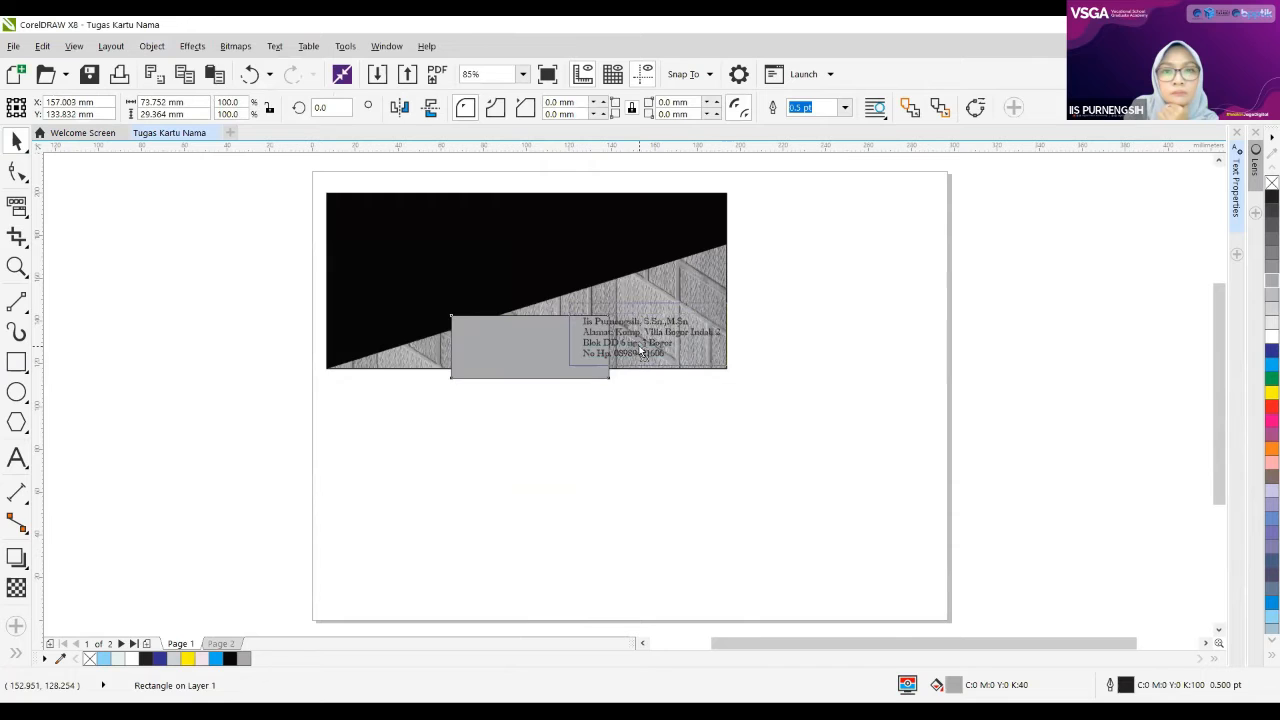
pyautogui.moveTo(641, 352); pyautogui.dragTo(592, 324)
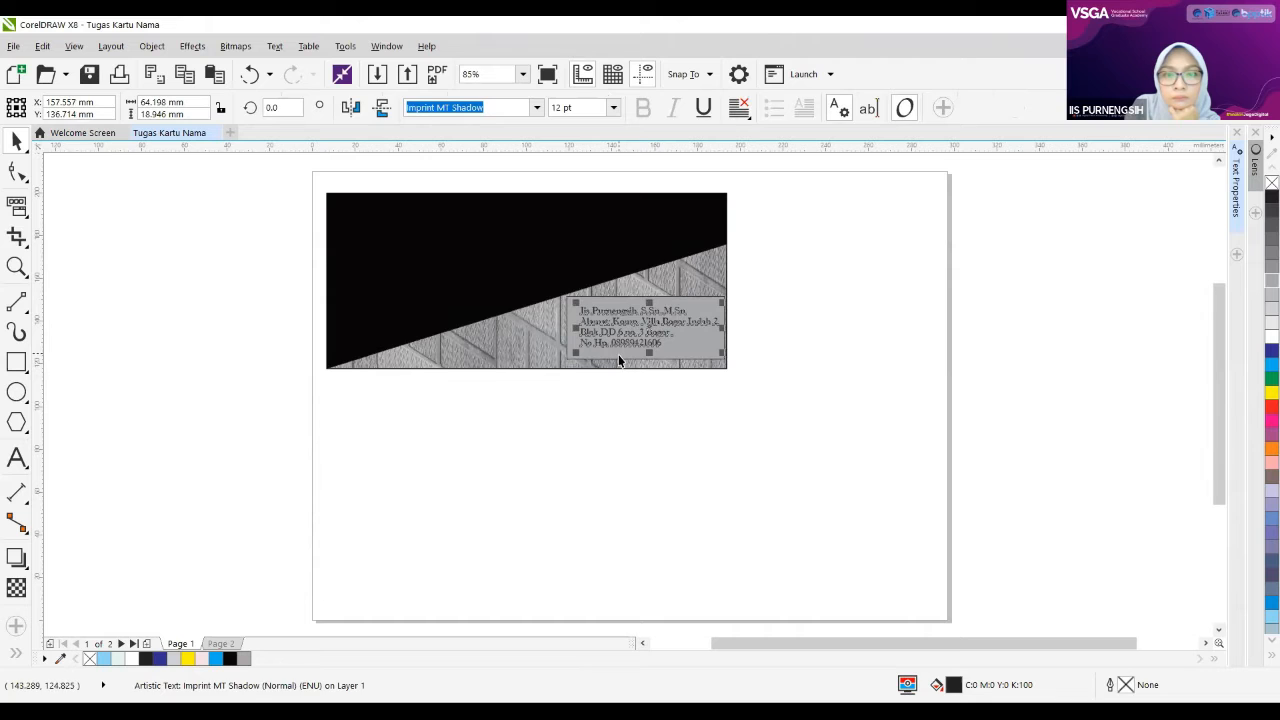
# Step: Remove the outline of the gray rectangle behind the contact text by setting its outline width to None
pyautogui.click(618, 356)
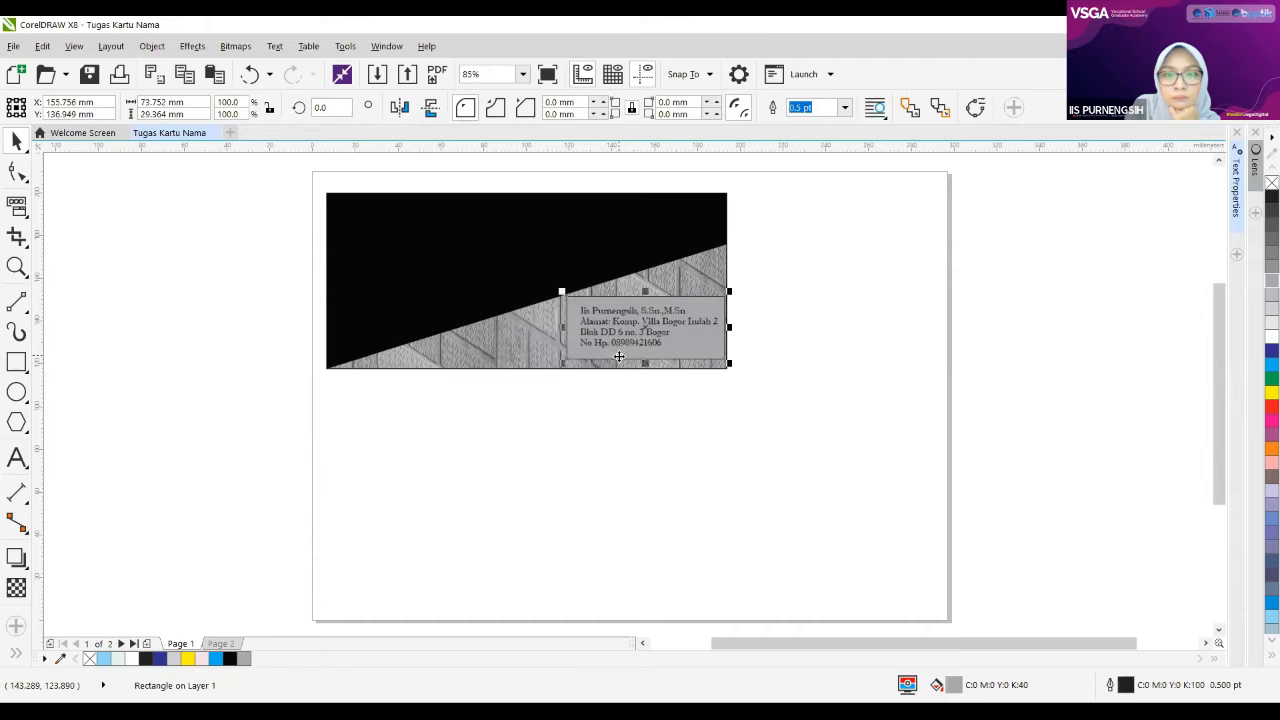
pyautogui.doubleClick(1126, 686)
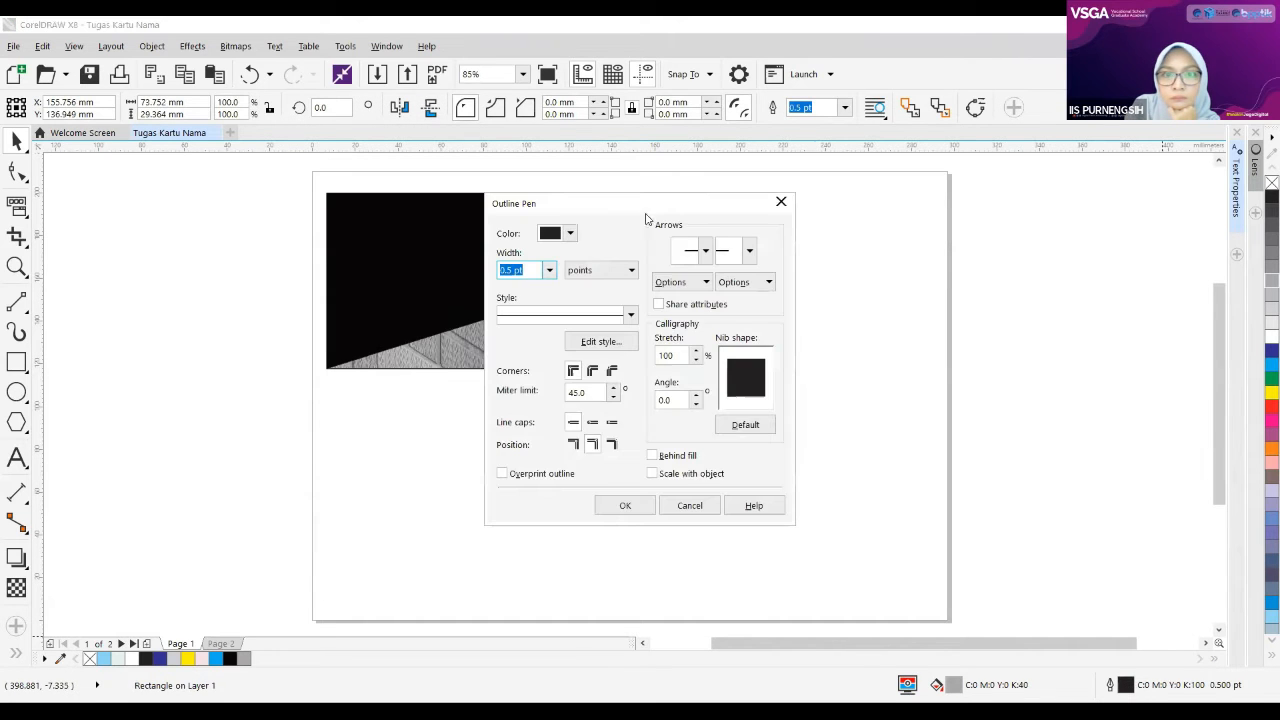
pyautogui.click(570, 234)
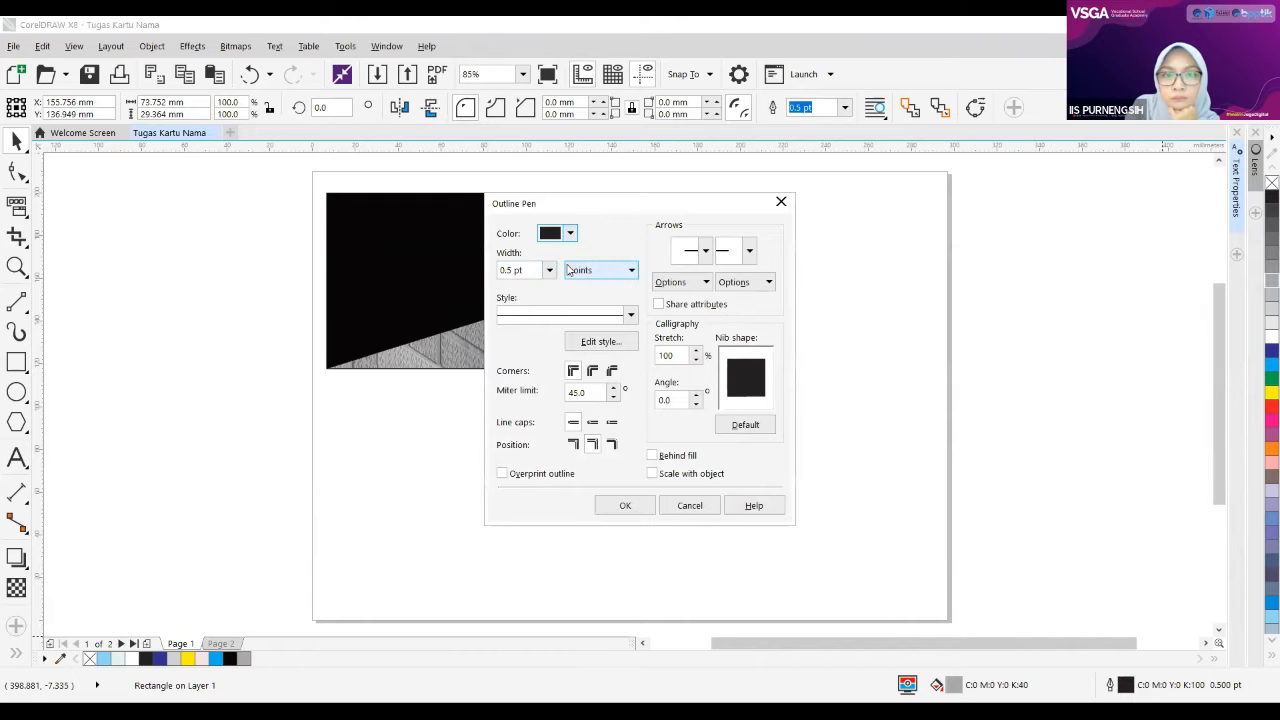
pyautogui.click(551, 272)
pyautogui.click(528, 284)
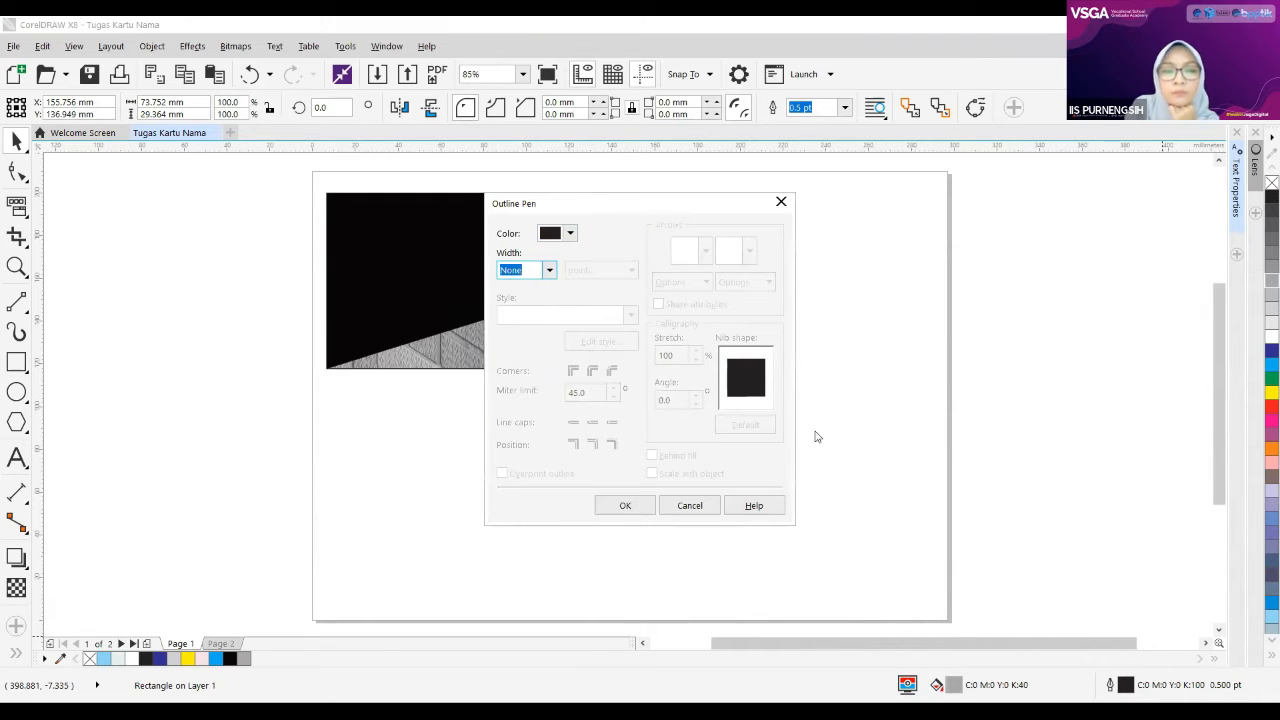
pyautogui.click(628, 509)
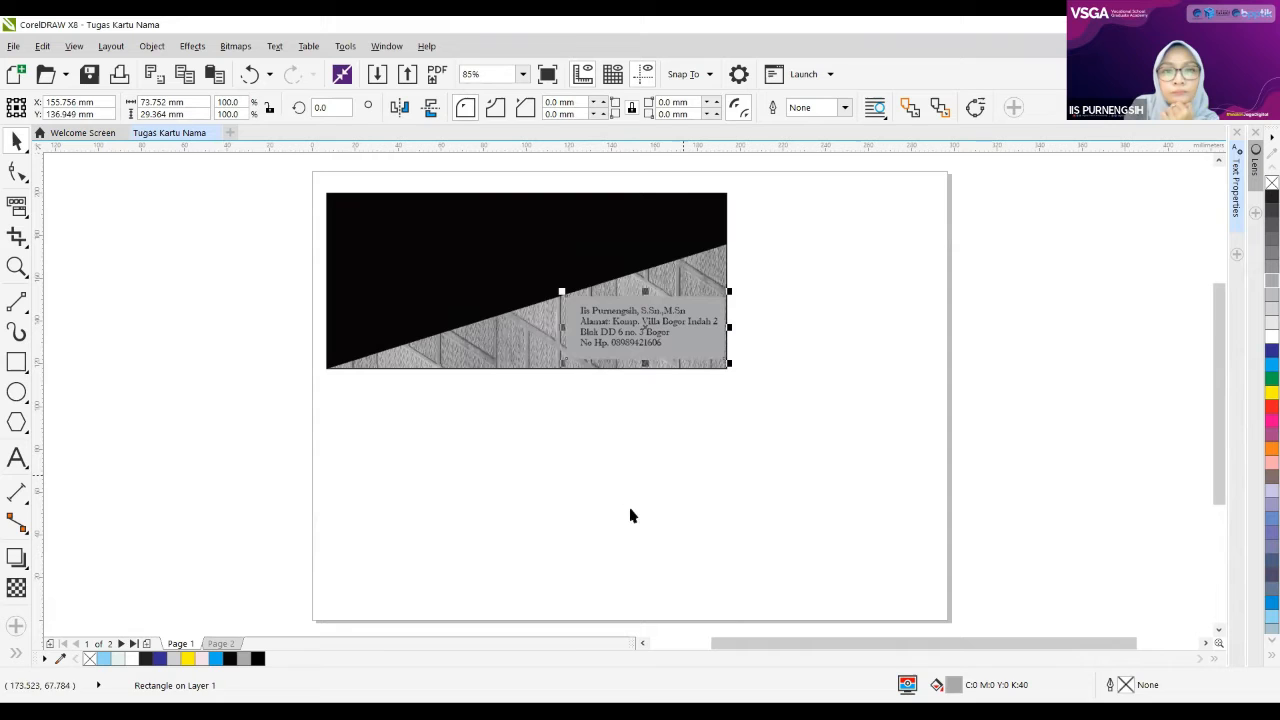
# Step: Change the fill of the rectangle behind the contact text to white
pyautogui.click(840, 375)
pyautogui.click(710, 349)
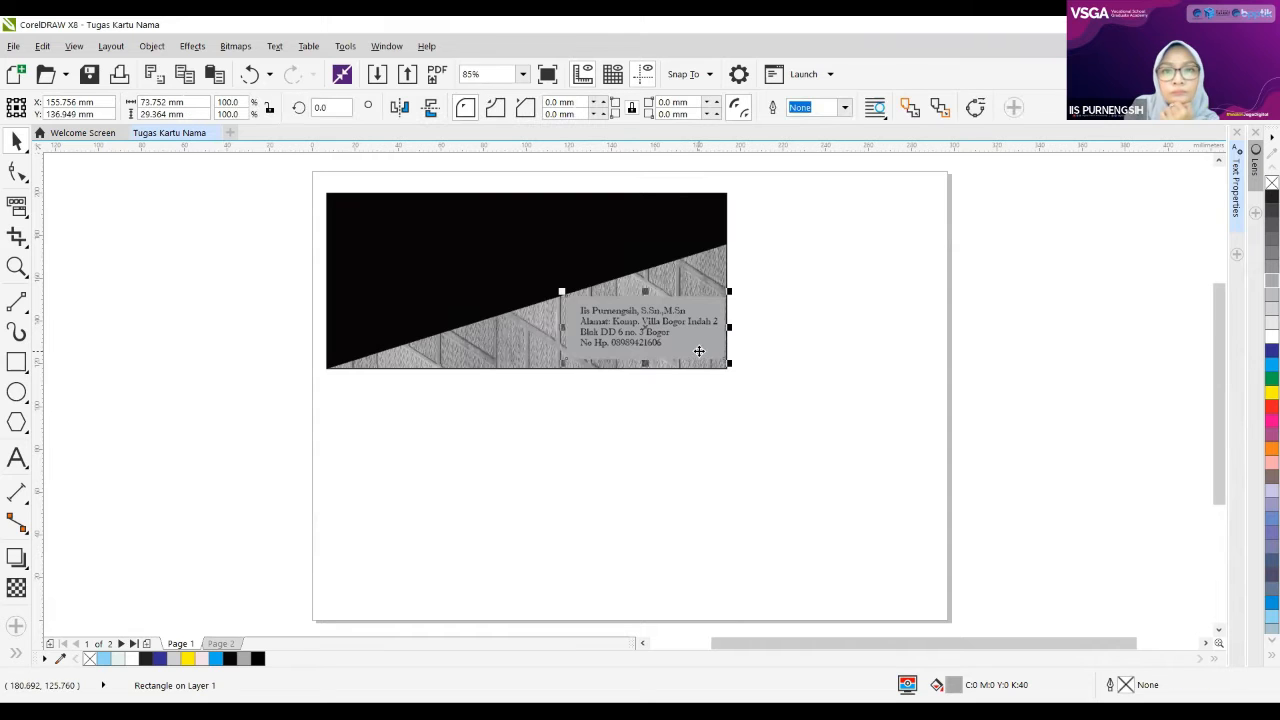
pyautogui.click(1264, 340)
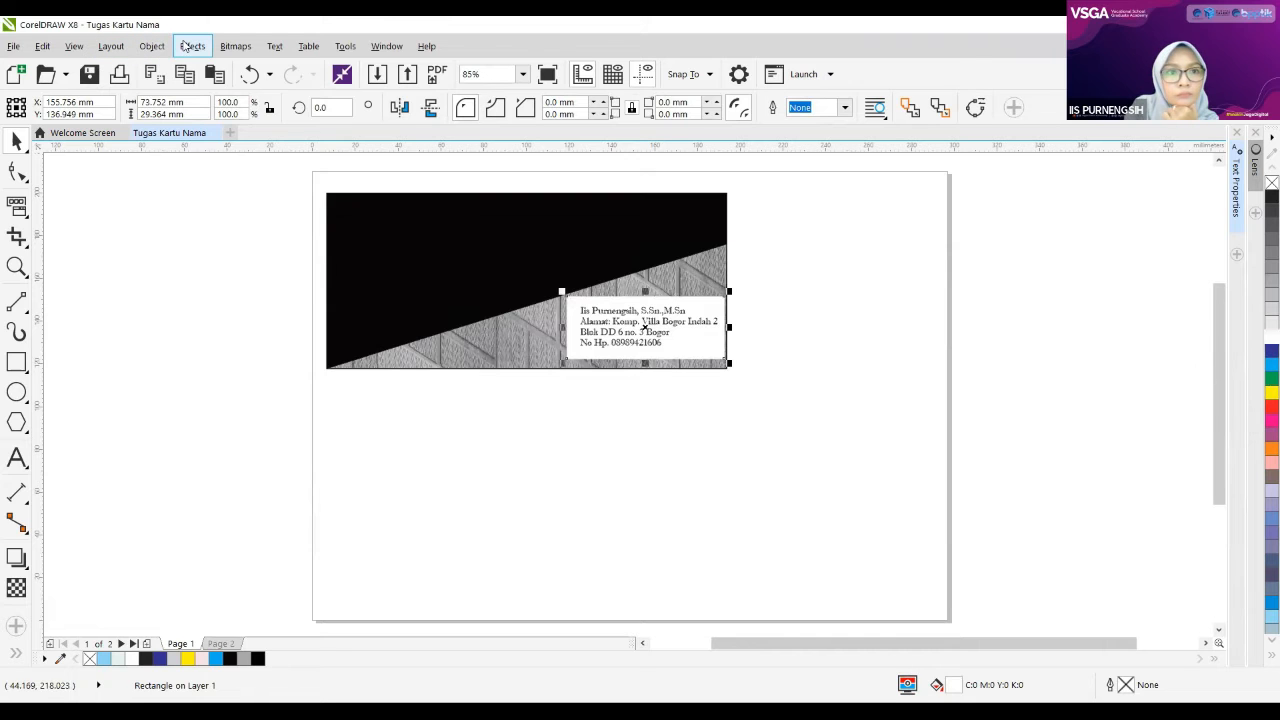
# Step: Select the white rectangle behind the contact text and open the Lens effect settings for it
pyautogui.click(190, 47)
pyautogui.click(230, 300)
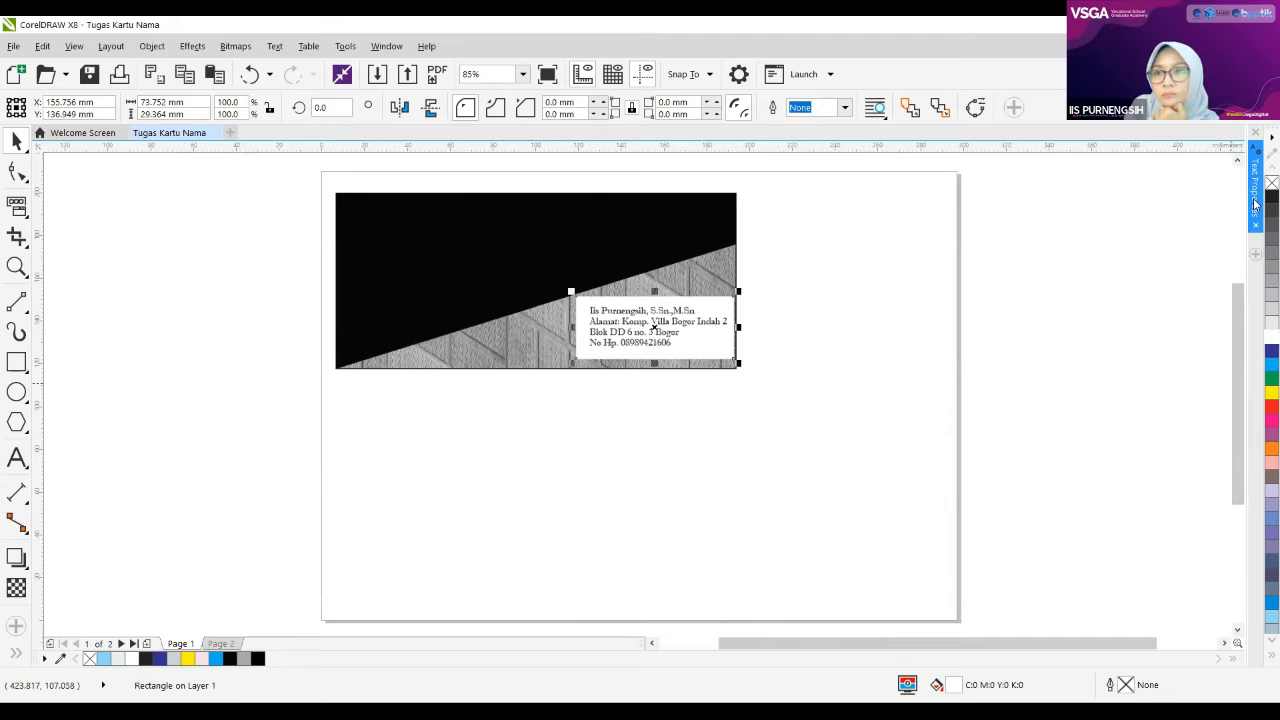
pyautogui.click(814, 346)
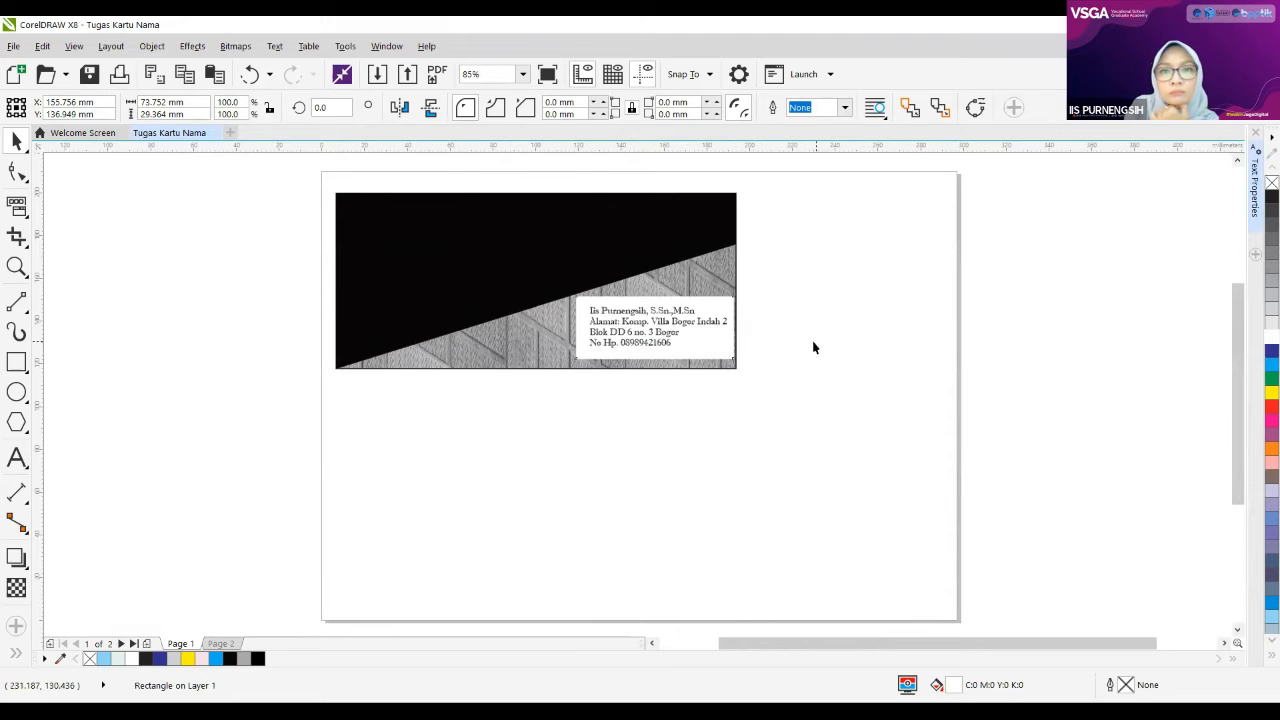
pyautogui.click(723, 351)
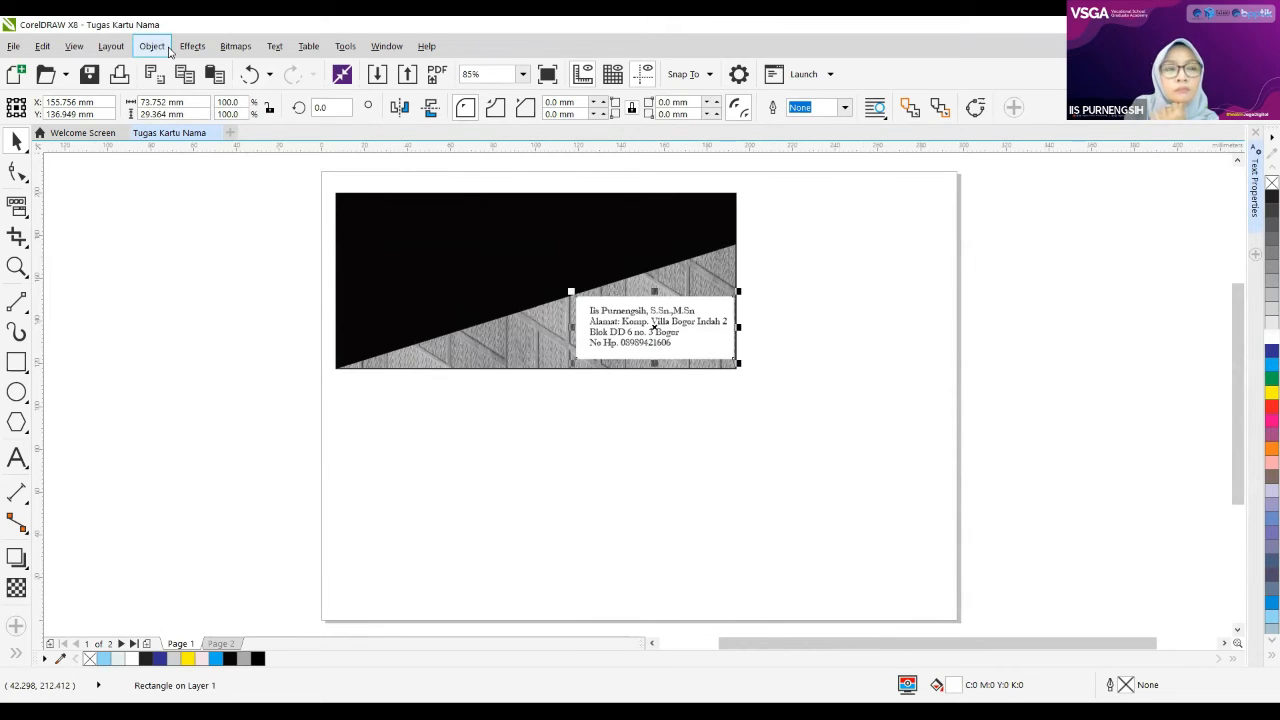
pyautogui.click(158, 46)
pyautogui.click(155, 46)
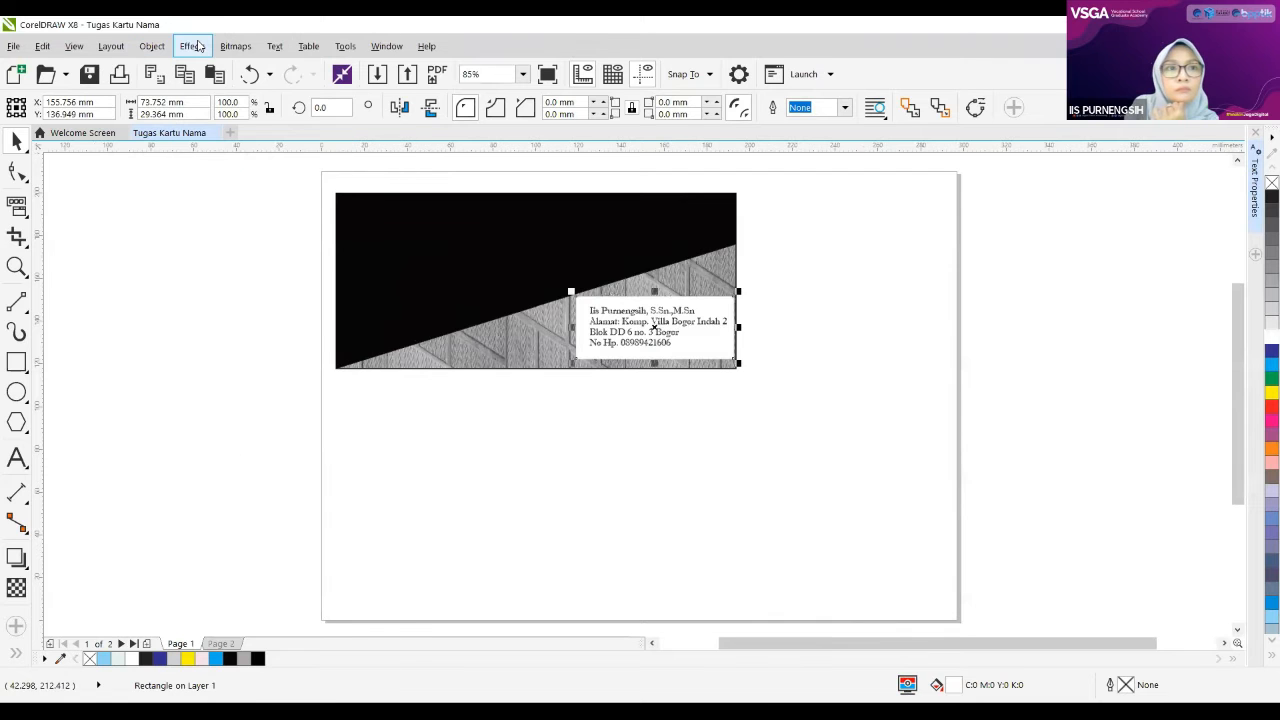
pyautogui.click(195, 46)
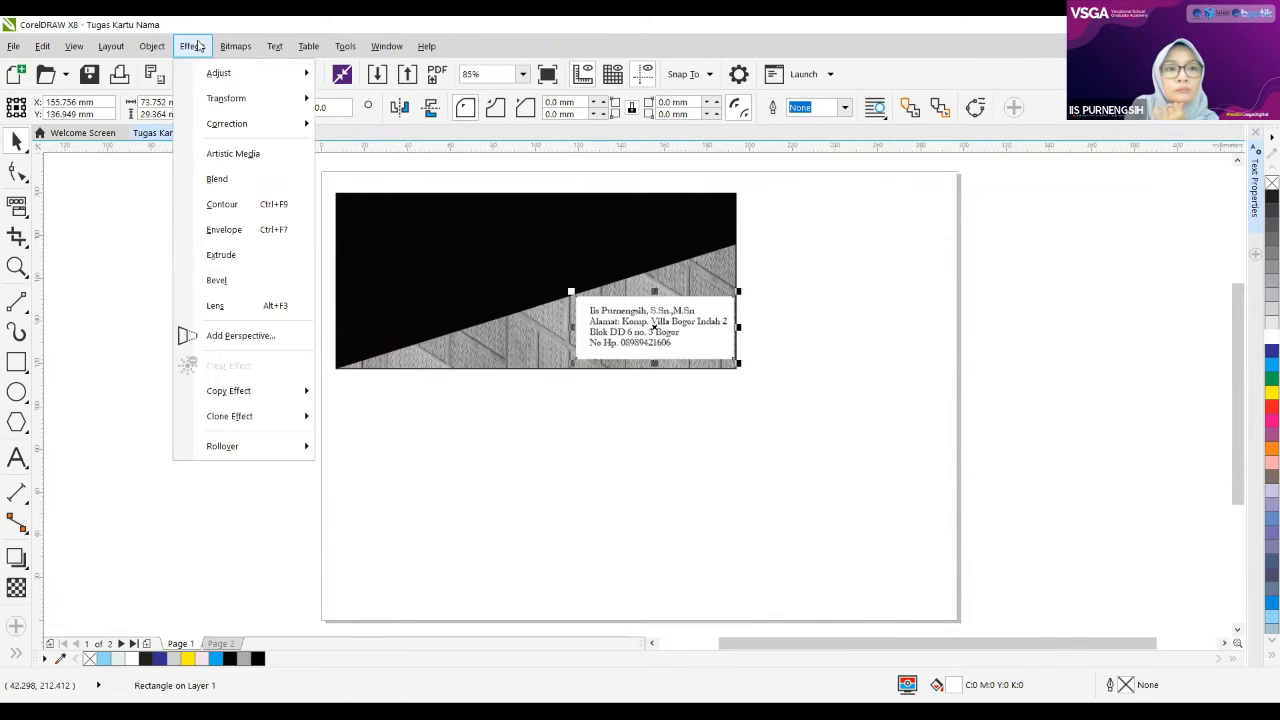
pyautogui.click(290, 305)
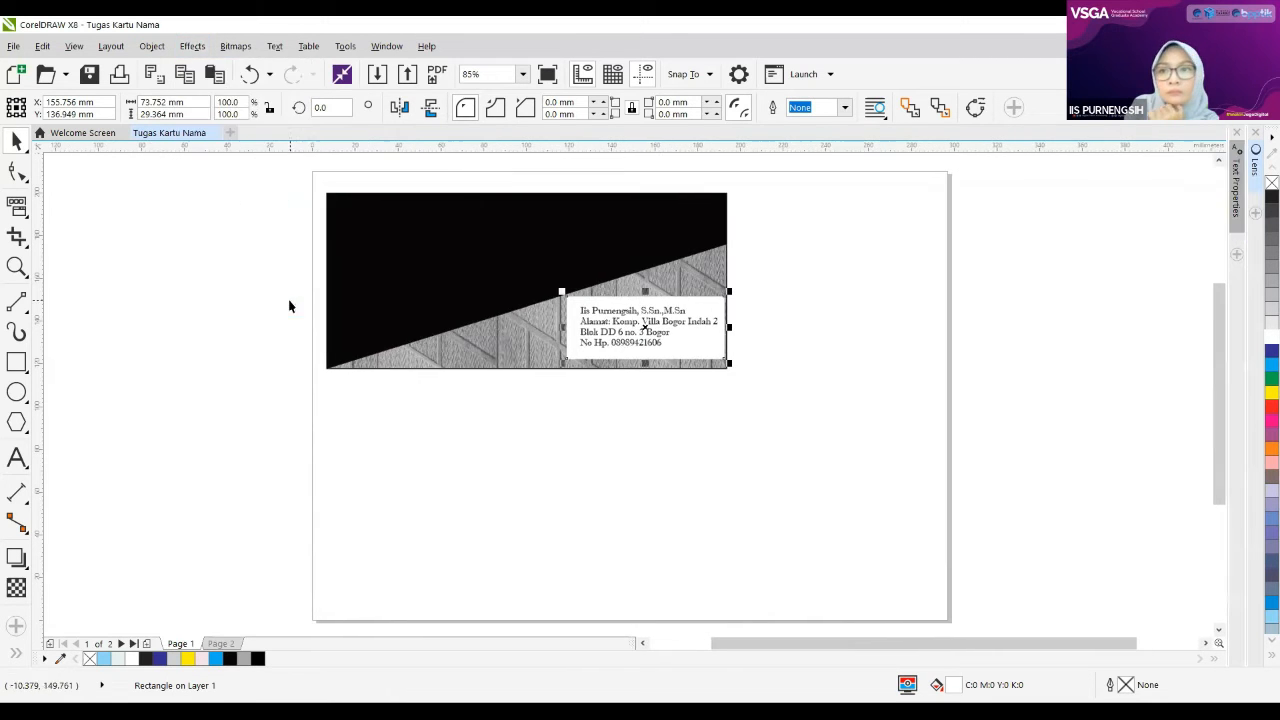
pyautogui.click(1250, 176)
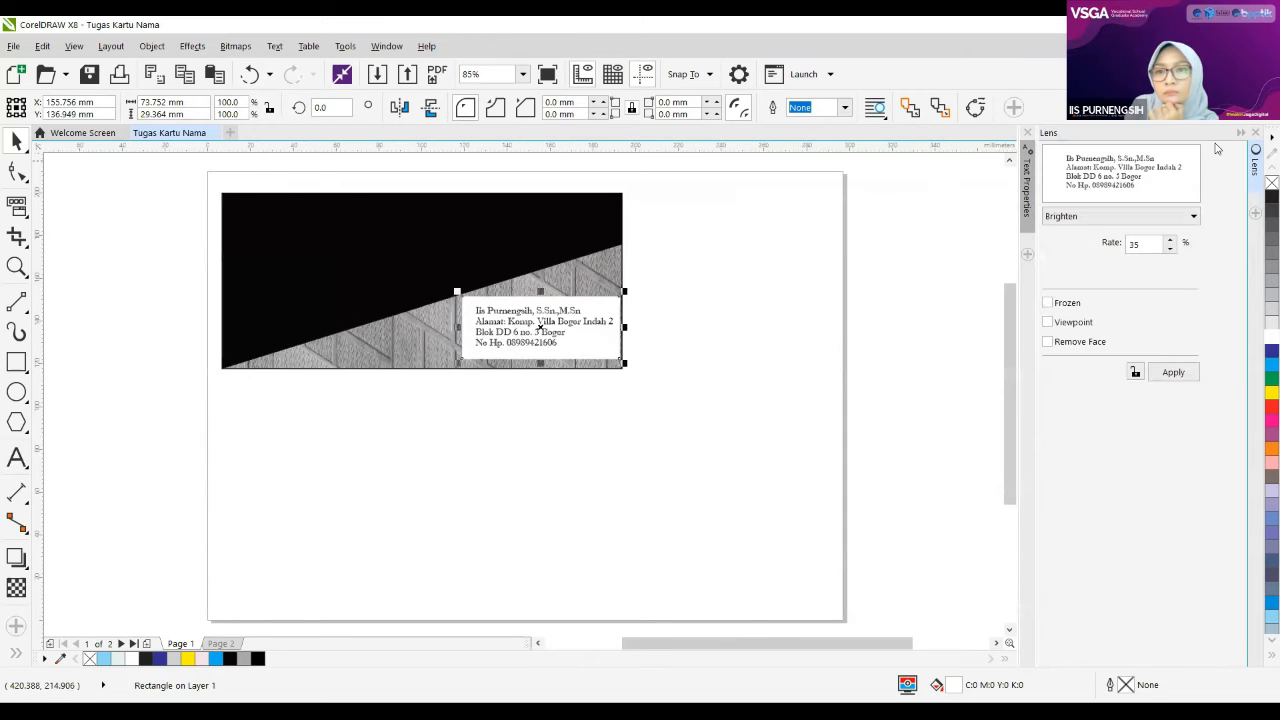
# Step: Apply a Transparency lens with a 25% rate to the white rectangle behind the contact text
pyautogui.click(1188, 216)
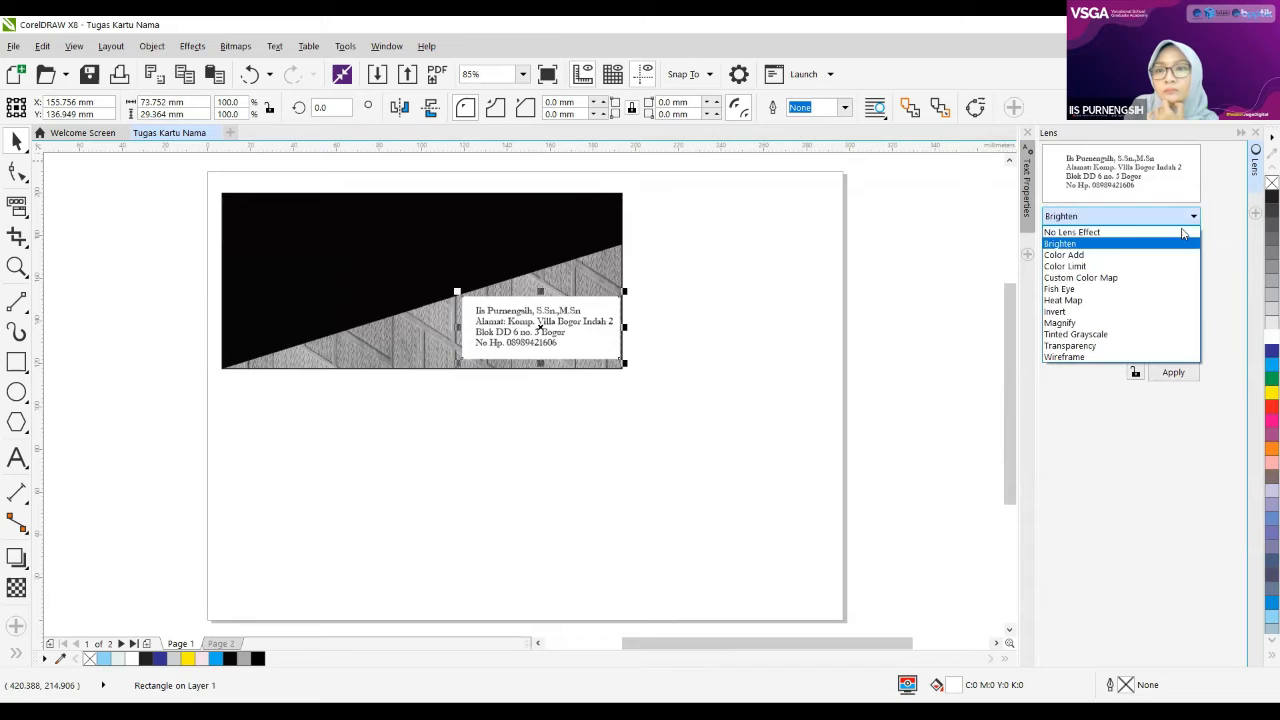
pyautogui.click(1098, 346)
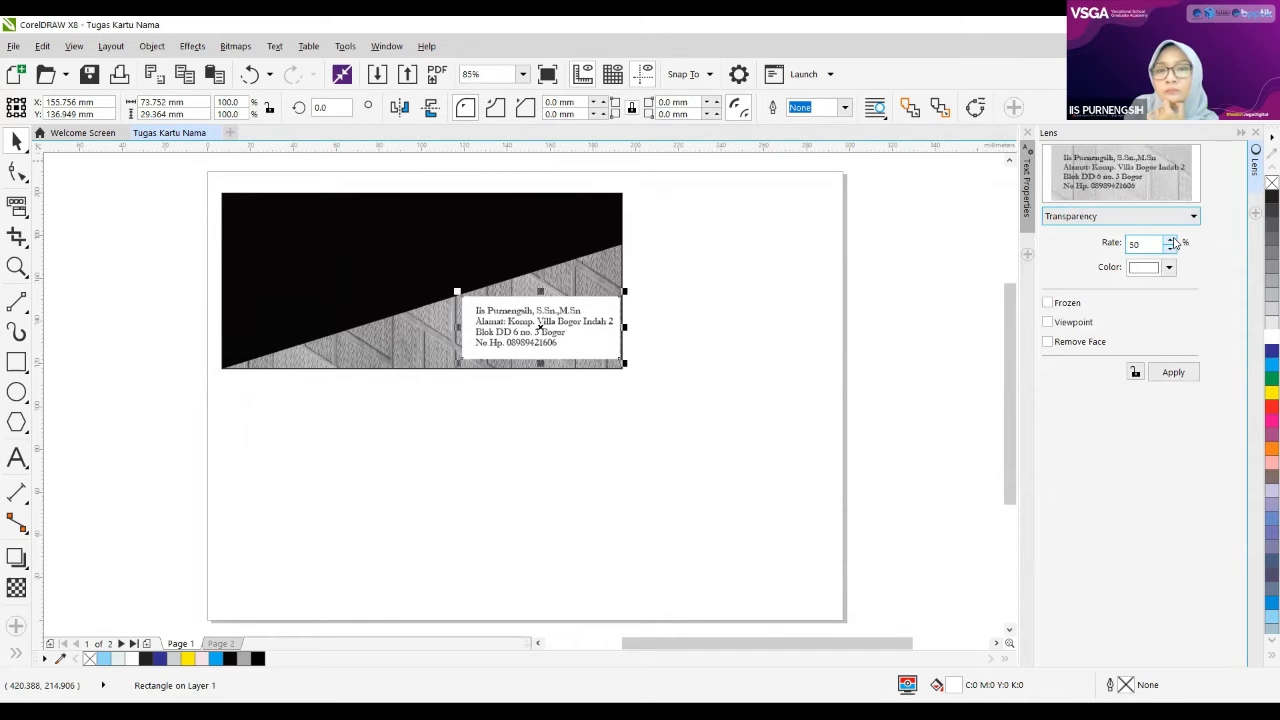
pyautogui.click(1172, 242)
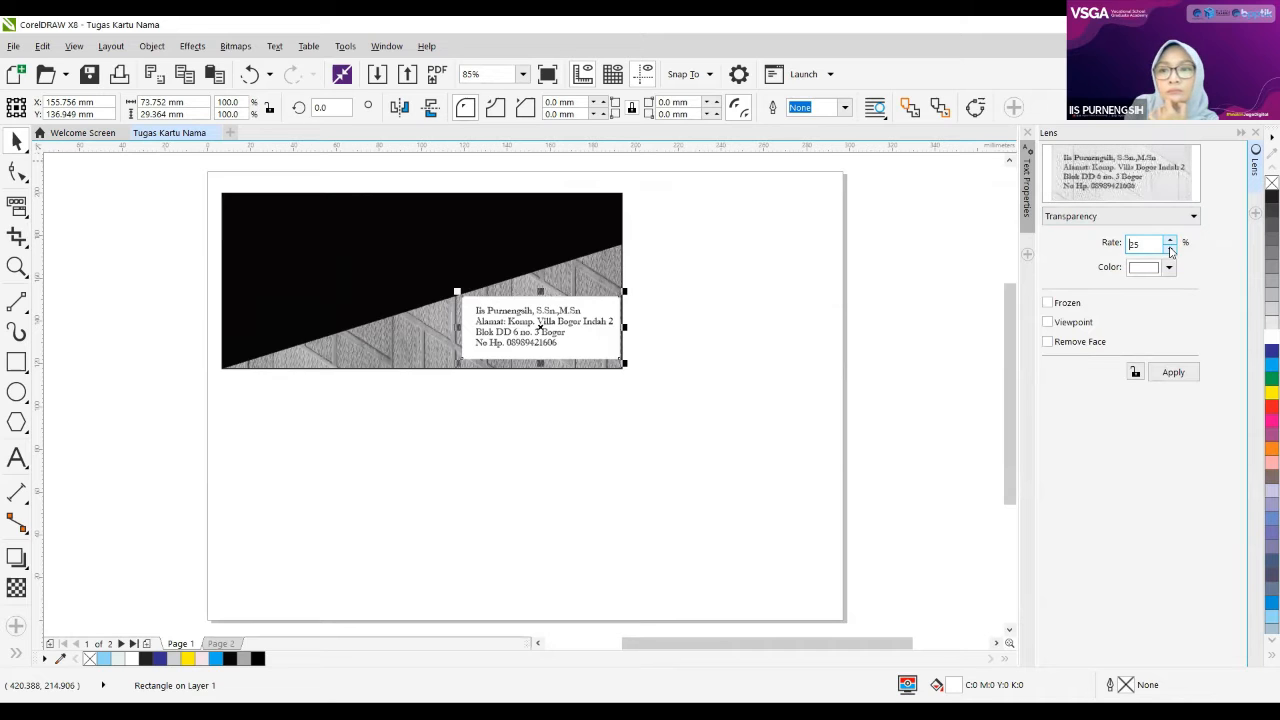
pyautogui.click(1177, 374)
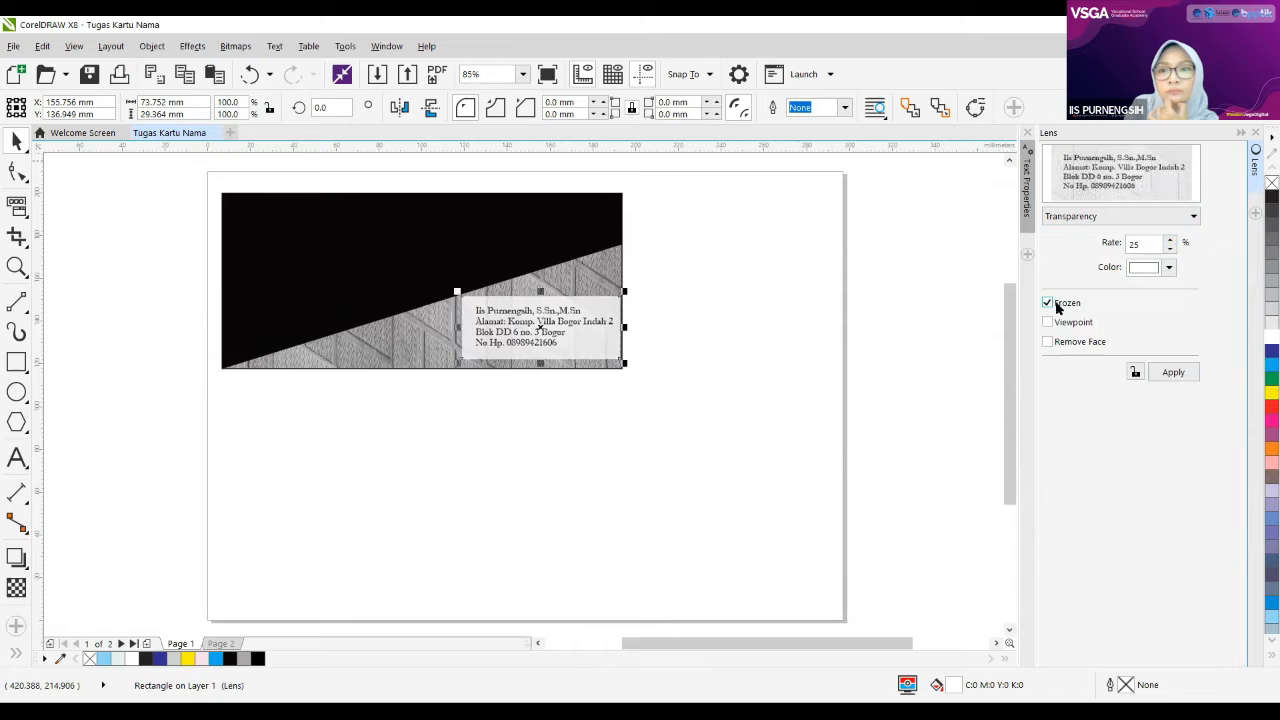
# Step: Freeze the Transparency lens on the rectangle and apply a rate of 45%
pyautogui.click(1169, 373)
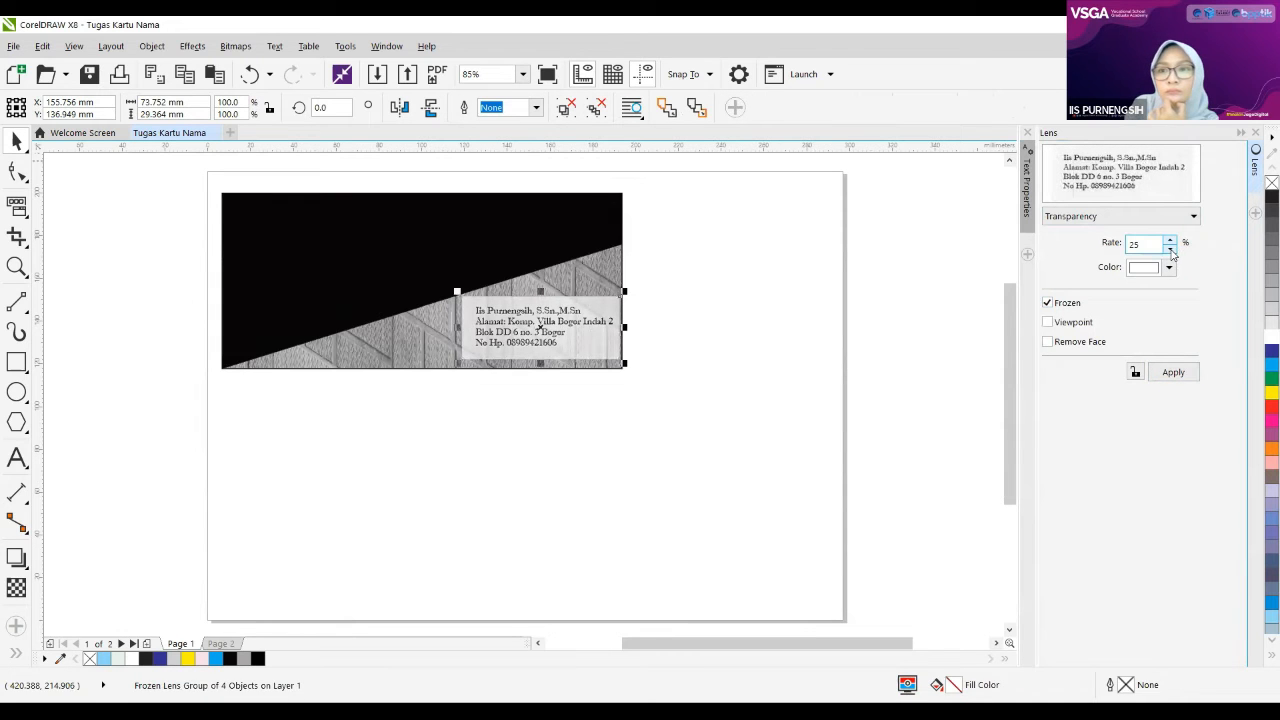
pyautogui.click(1171, 372)
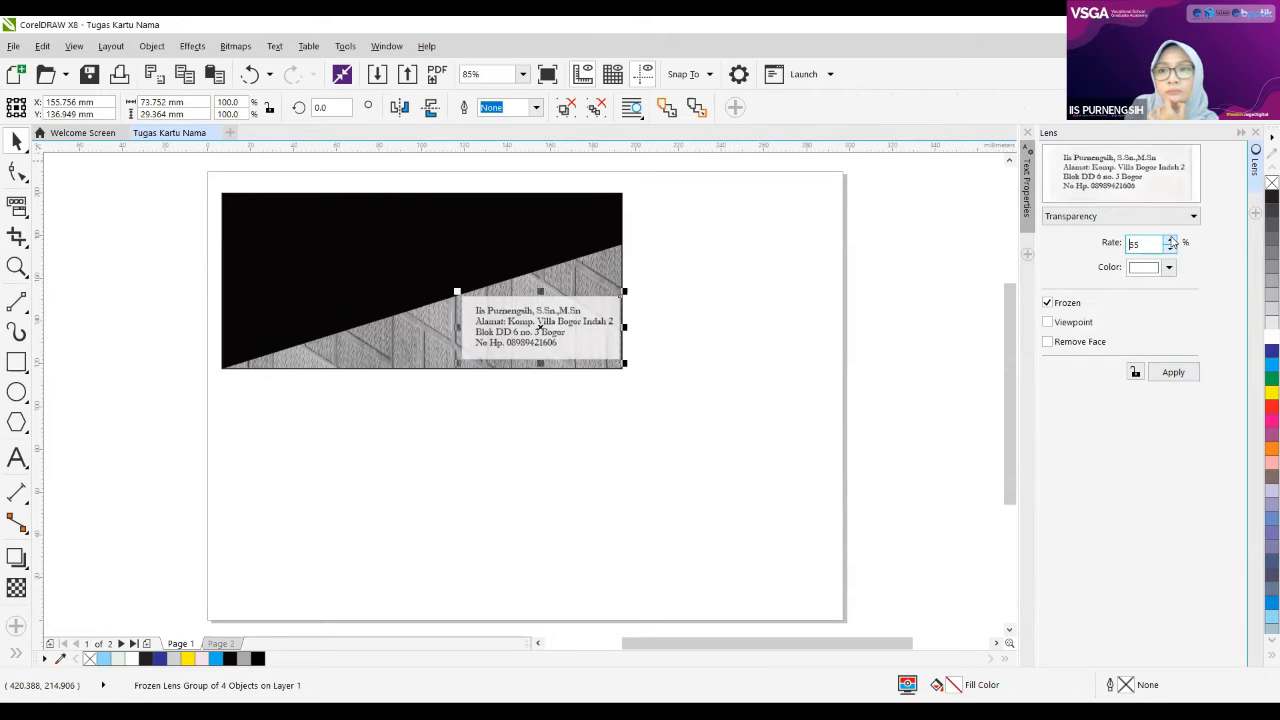
pyautogui.click(1174, 372)
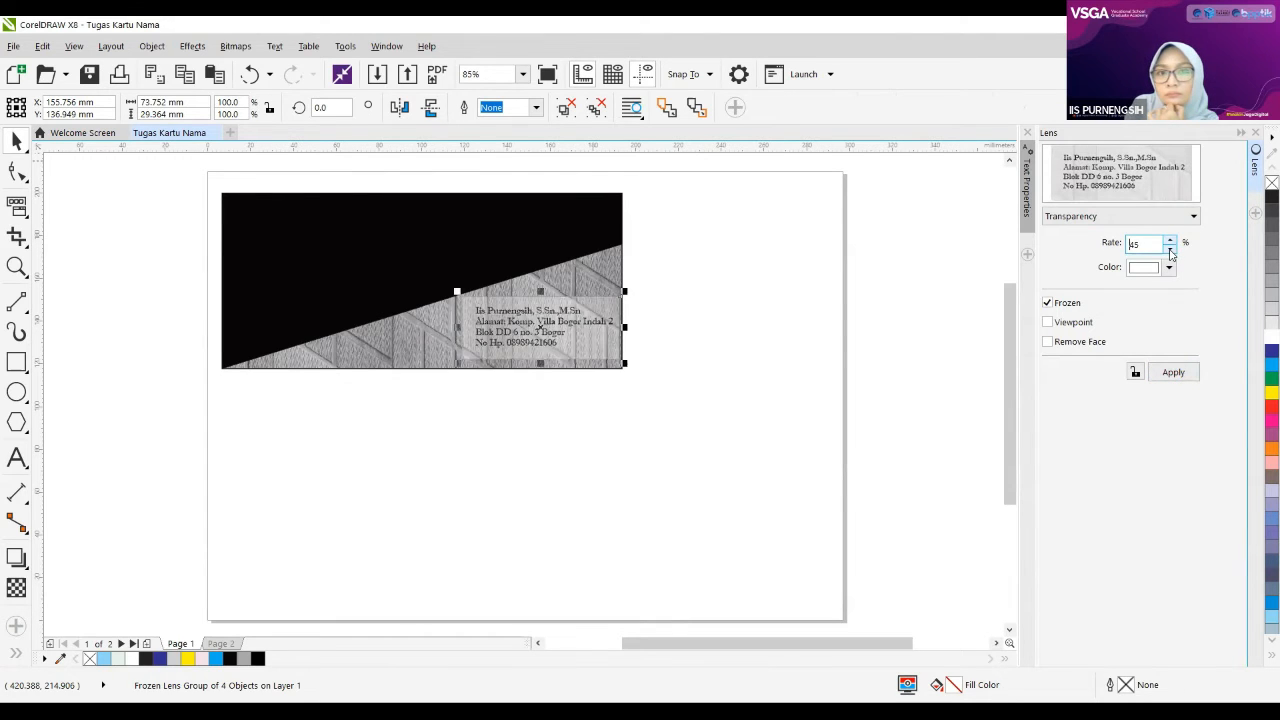
pyautogui.click(1188, 373)
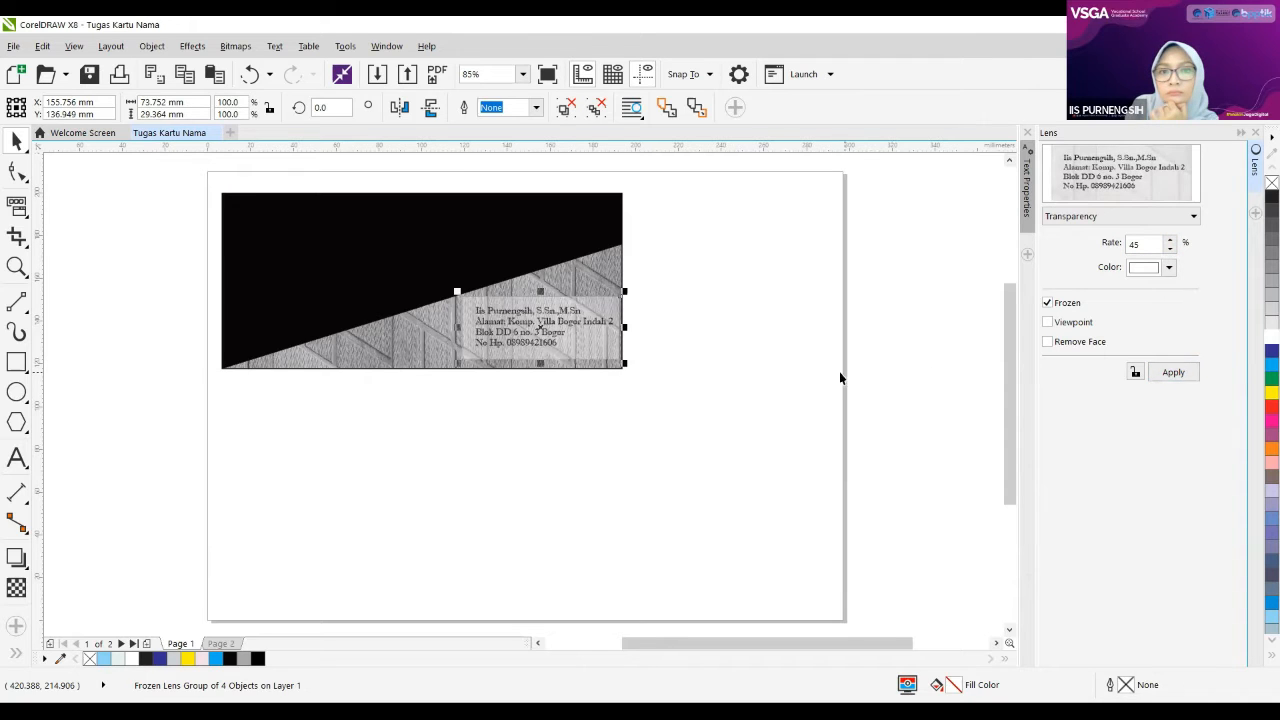
# Step: Move the frozen lens rectangle about 3 mm left and nudge the contact text slightly down and left over it
pyautogui.click(655, 343)
pyautogui.moveTo(611, 343); pyautogui.dragTo(608, 339)
pyautogui.click(526, 323)
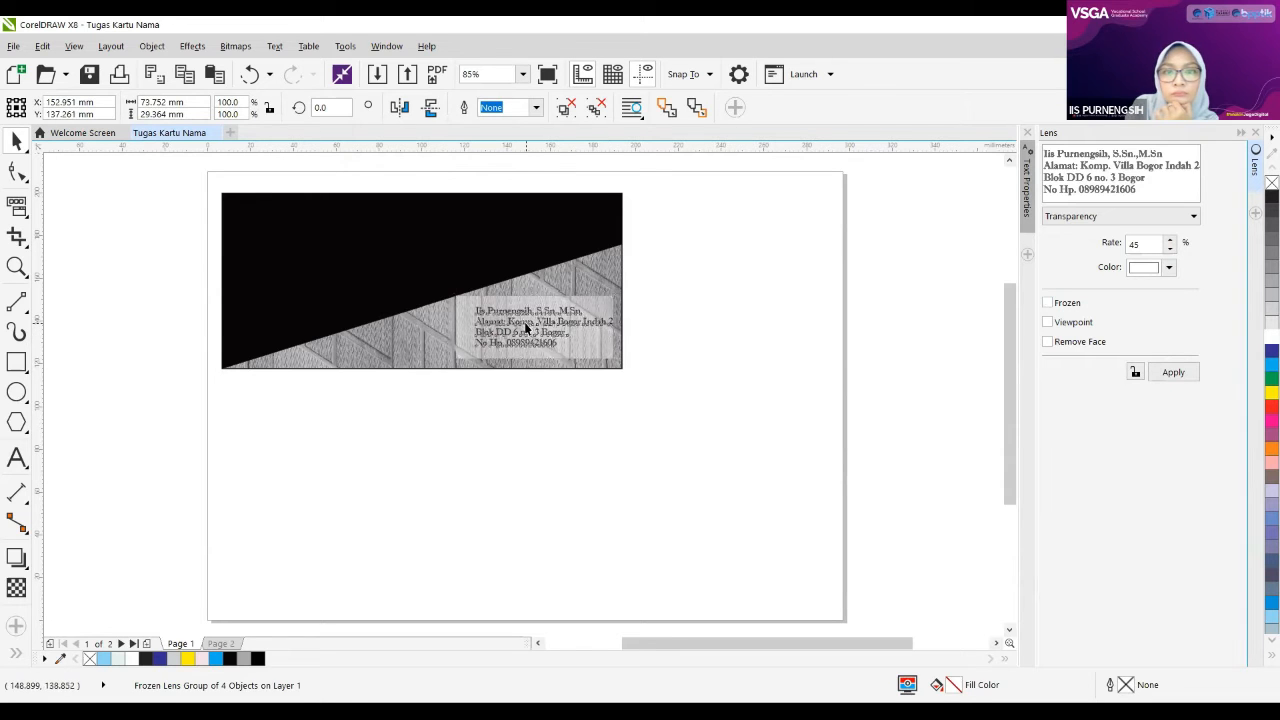
pyautogui.press('Down')
pyautogui.press('Down')
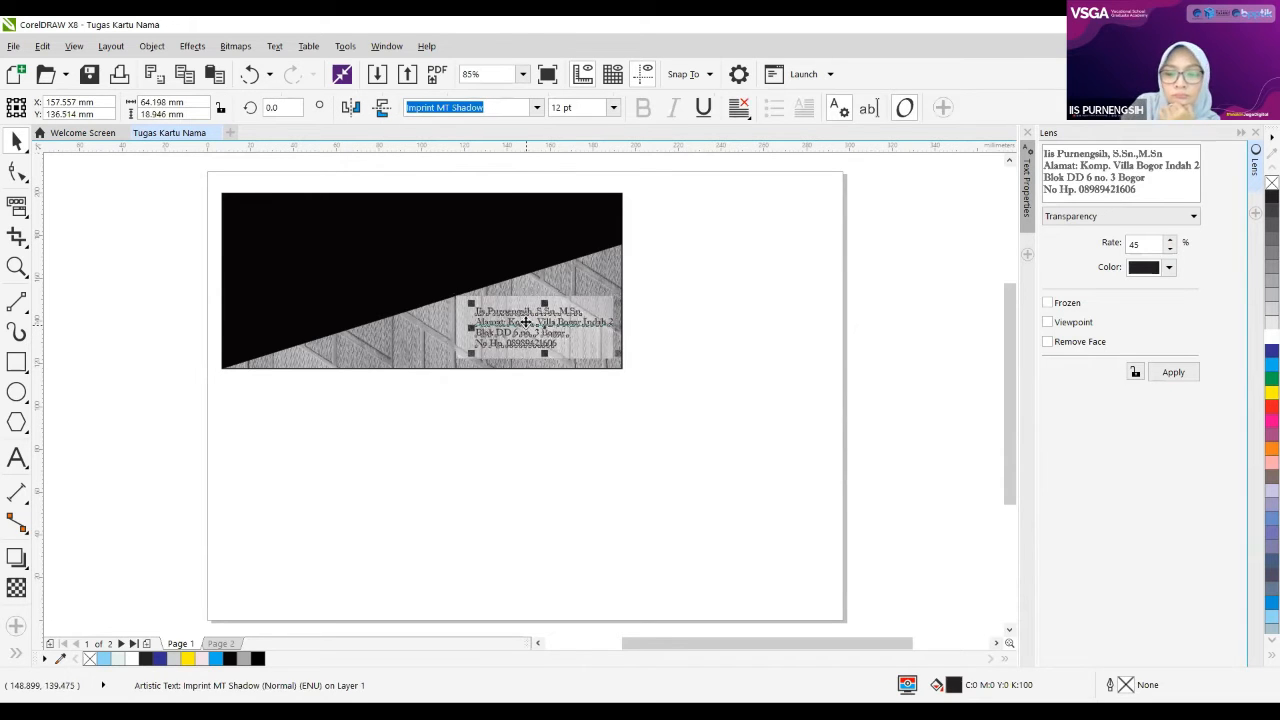
pyautogui.press('Left')
pyautogui.press('Left')
pyautogui.press('Left')
pyautogui.press('Left')
pyautogui.press('Left')
pyautogui.press('Left')
pyautogui.press('Left')
pyautogui.press('Left')
pyautogui.press('Left')
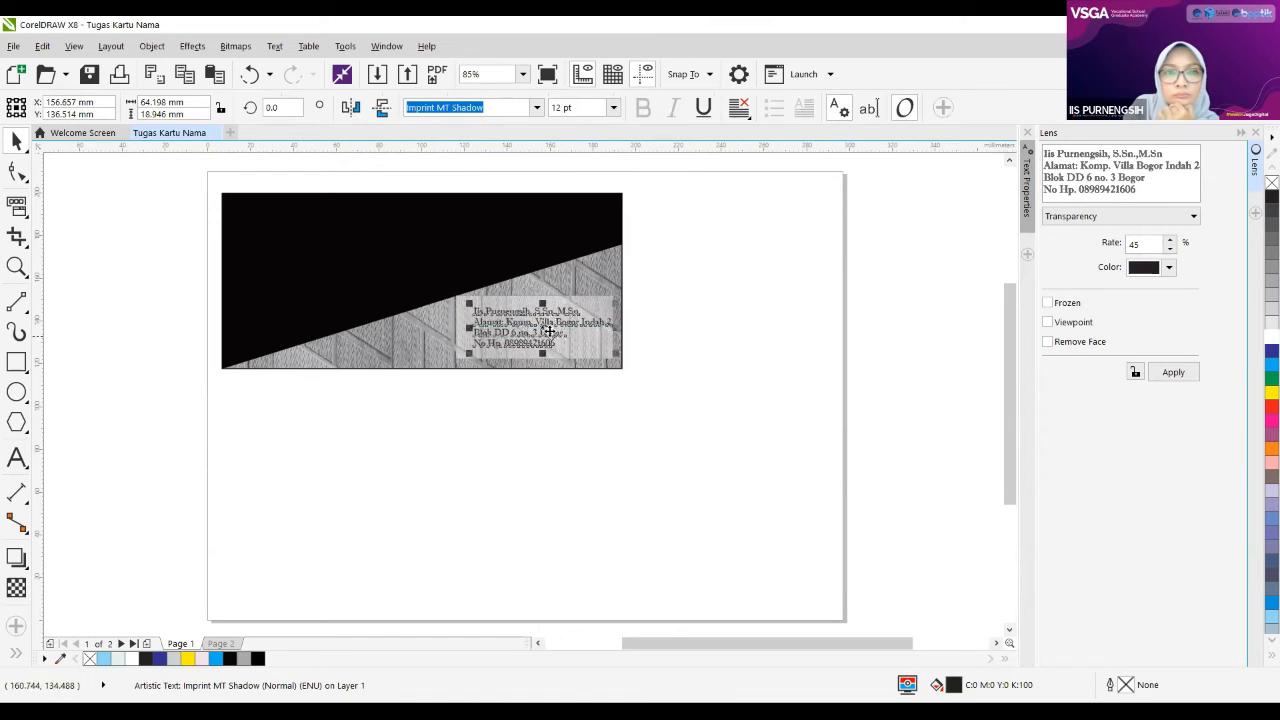
pyautogui.click(541, 329)
pyautogui.click(659, 369)
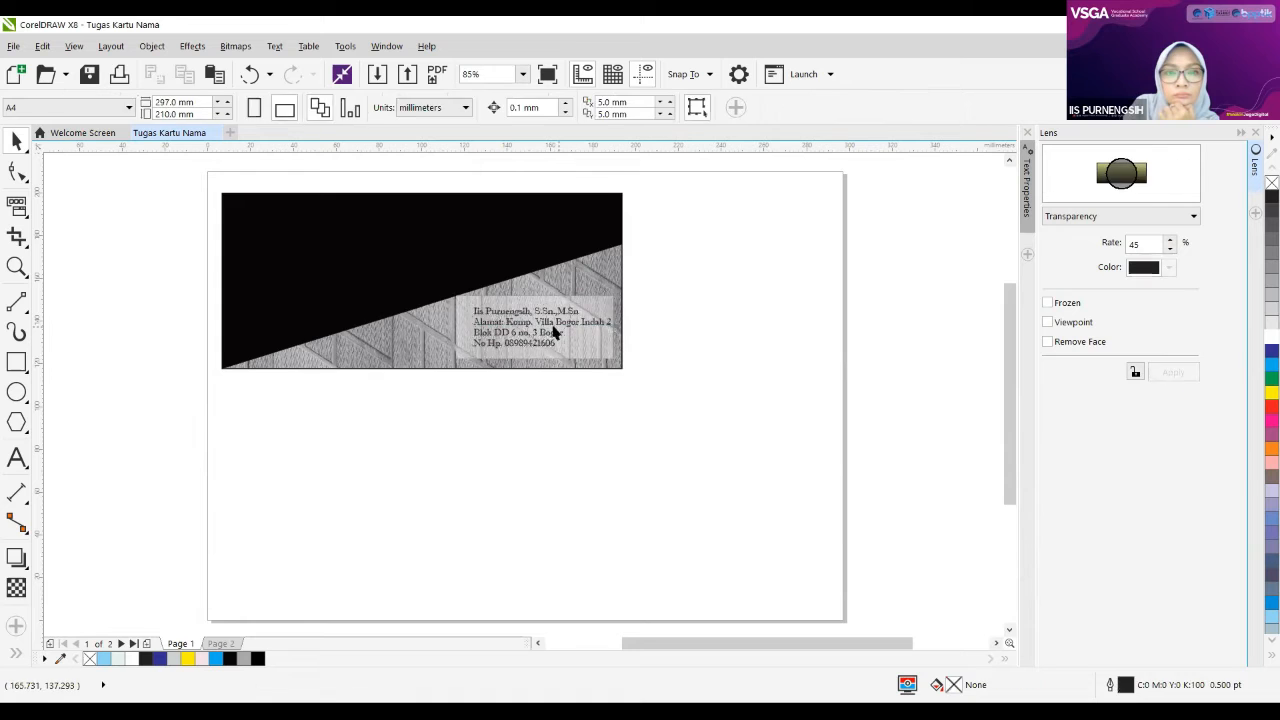
# Step: Move the contact text about 2.5 mm left and 1.5 mm up on the translucent rectangle
pyautogui.click(451, 291)
pyautogui.click(545, 325)
pyautogui.moveTo(545, 325)
pyautogui.mouseDown()
pyautogui.moveTo(535, 330)
pyautogui.moveTo(545, 321)
pyautogui.mouseUp()
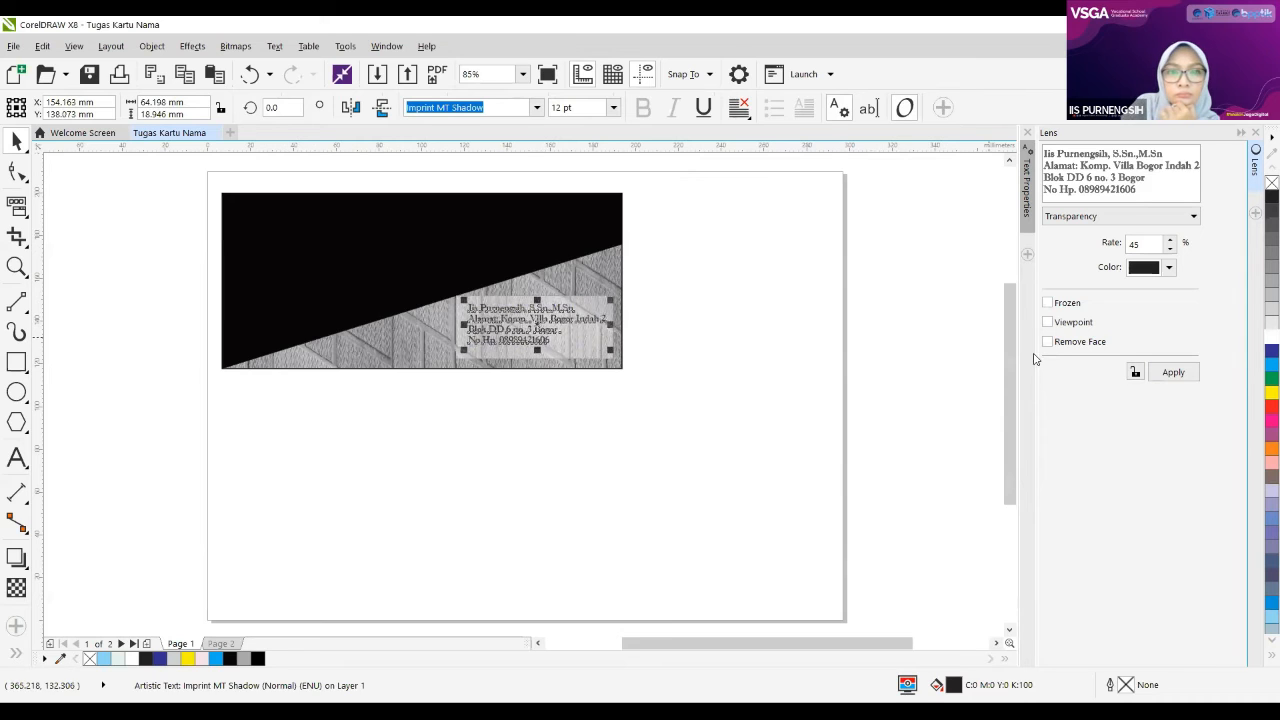
pyautogui.click(814, 434)
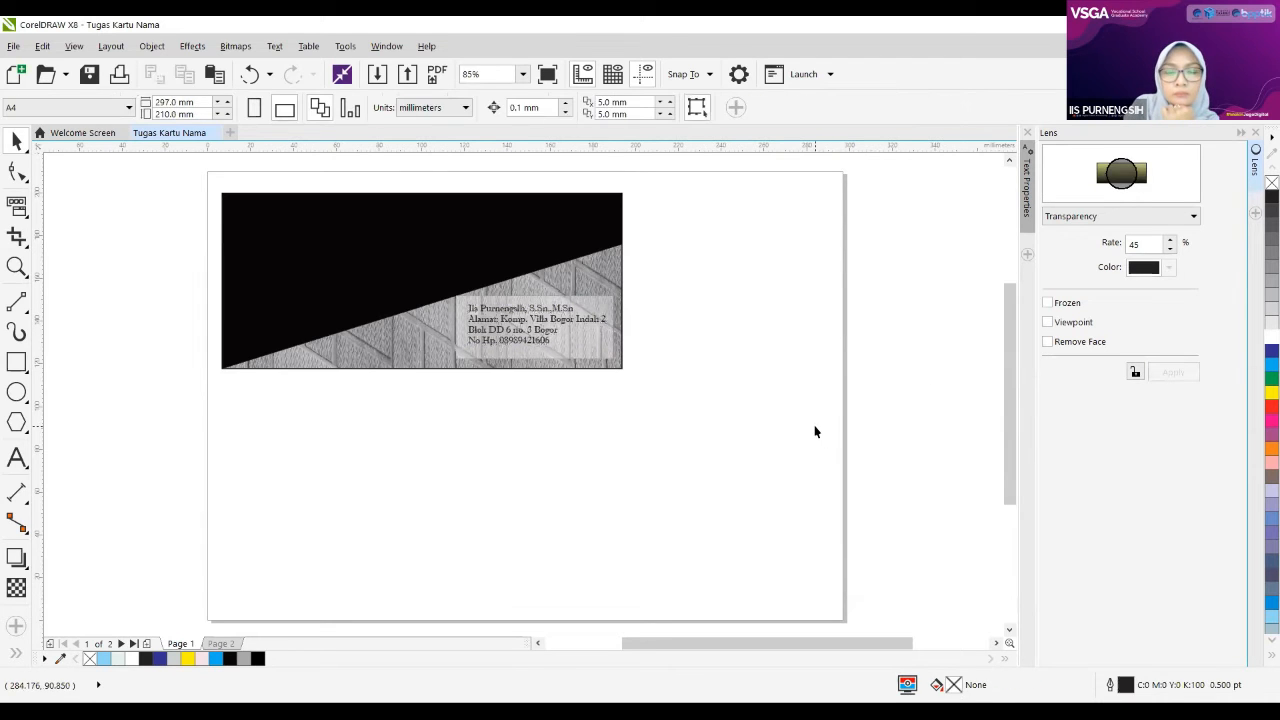
# Step: Shift the contact text slightly down to sit centred within the translucent rectangle
pyautogui.click(541, 337)
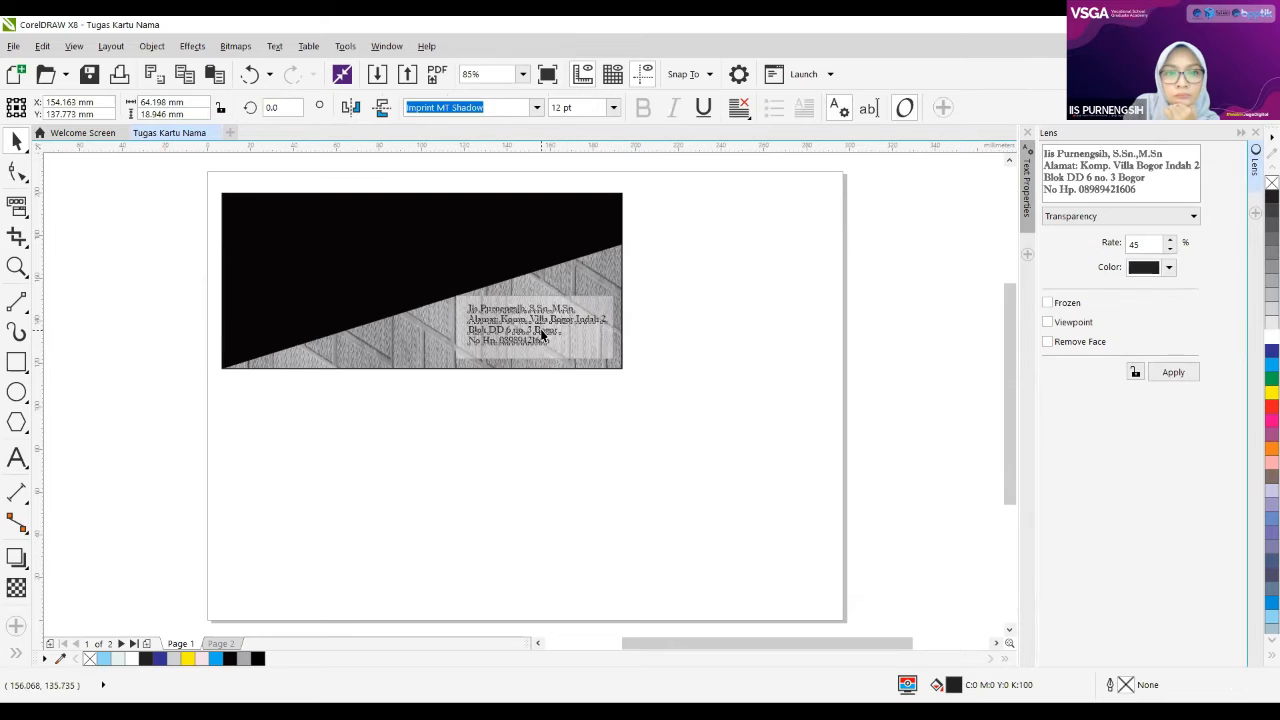
pyautogui.click(16, 267)
pyautogui.moveTo(668, 246); pyautogui.dragTo(441, 403)
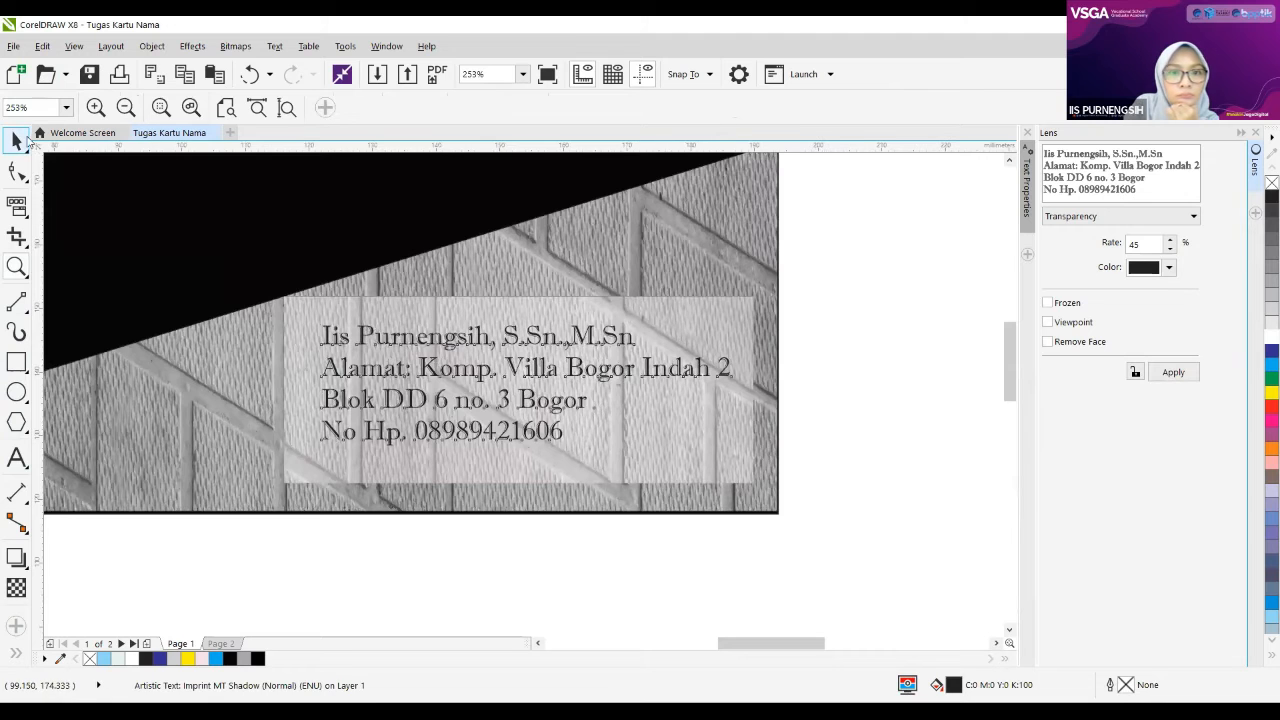
pyautogui.click(17, 141)
pyautogui.moveTo(525, 383); pyautogui.dragTo(521, 403)
pyautogui.click(817, 383)
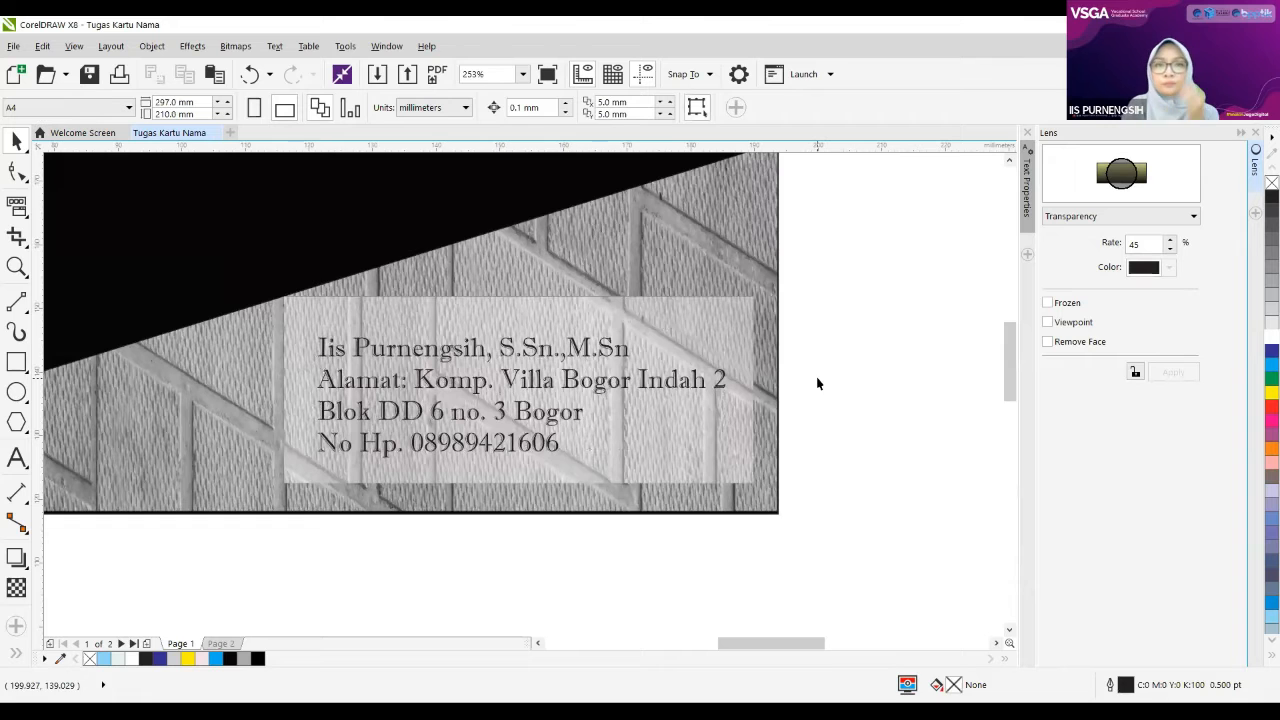
# Step: Shrink the translucent rectangle's height from its top and bottom edges to fit closely around the contact text
pyautogui.click(680, 304)
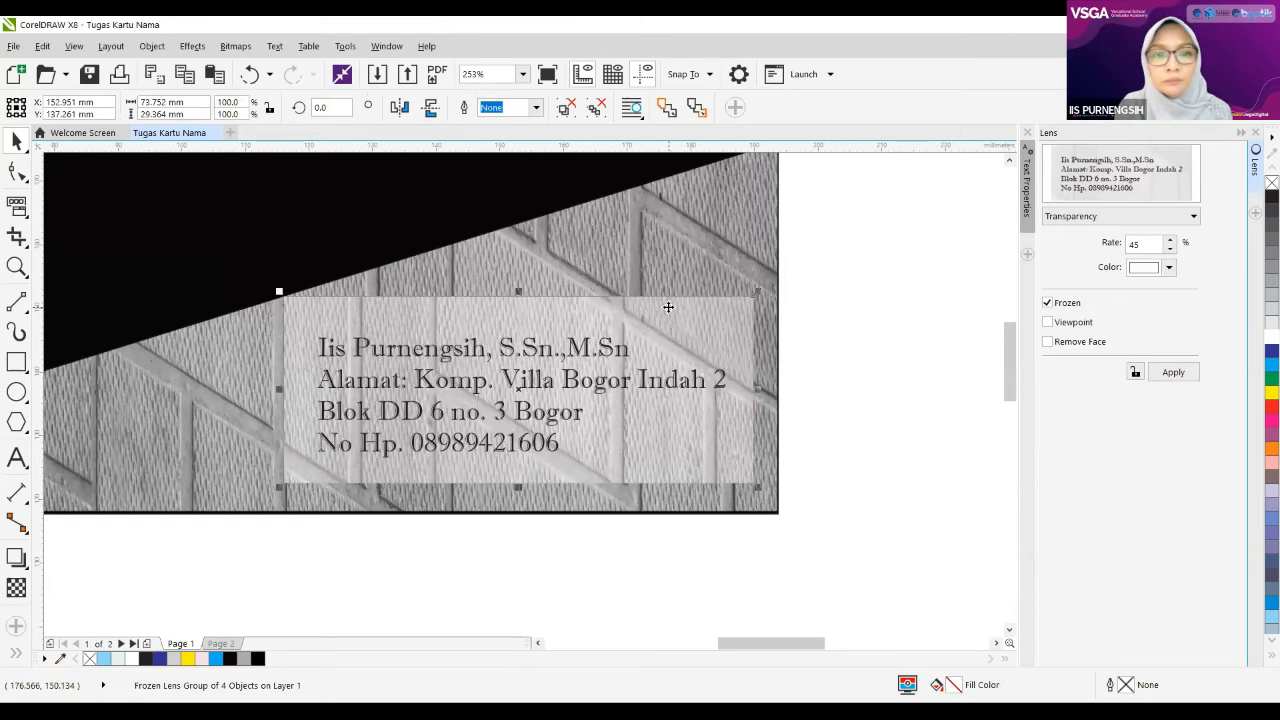
pyautogui.rightClick(669, 313)
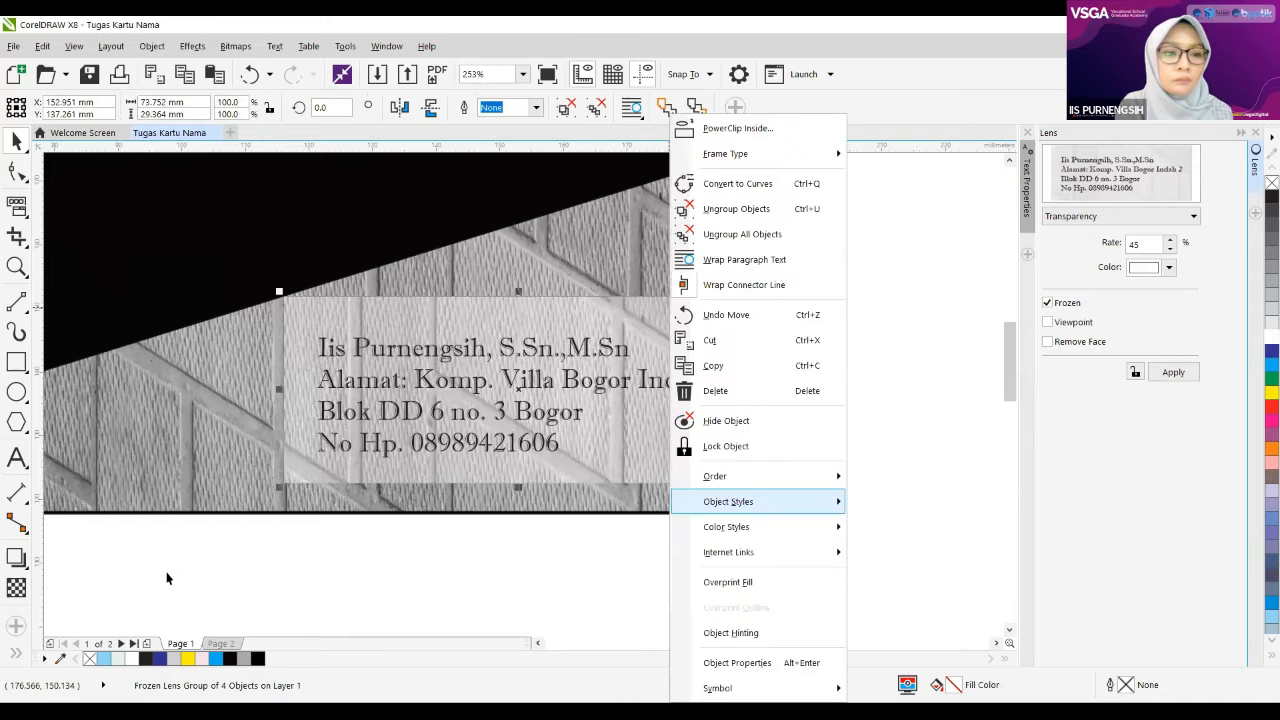
pyautogui.click(587, 305)
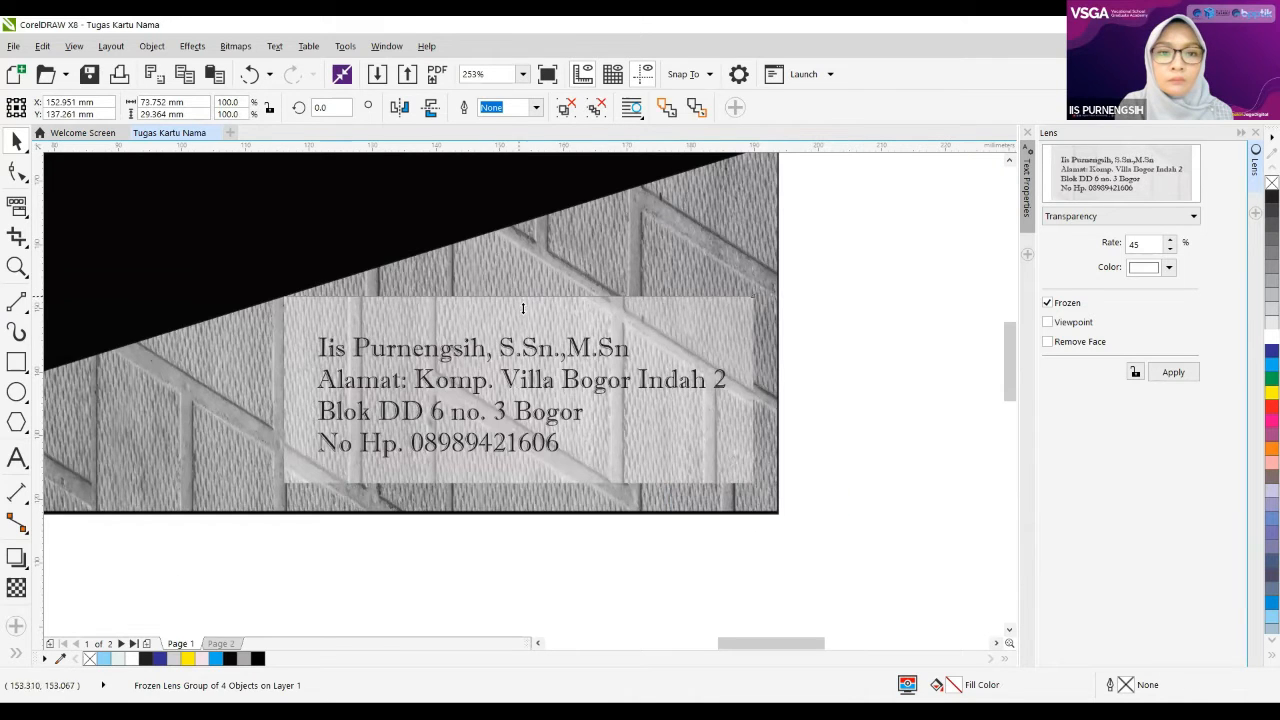
pyautogui.moveTo(518, 291); pyautogui.dragTo(519, 318)
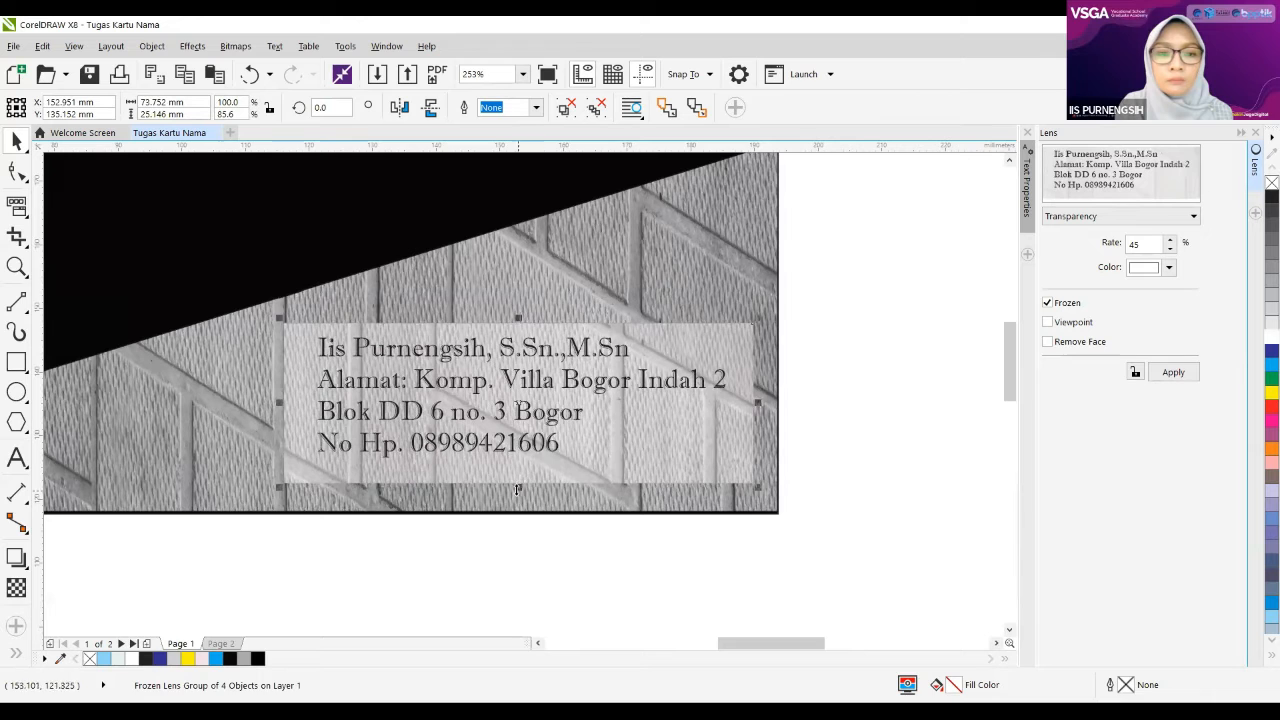
pyautogui.moveTo(518, 490); pyautogui.dragTo(517, 476)
pyautogui.click(903, 431)
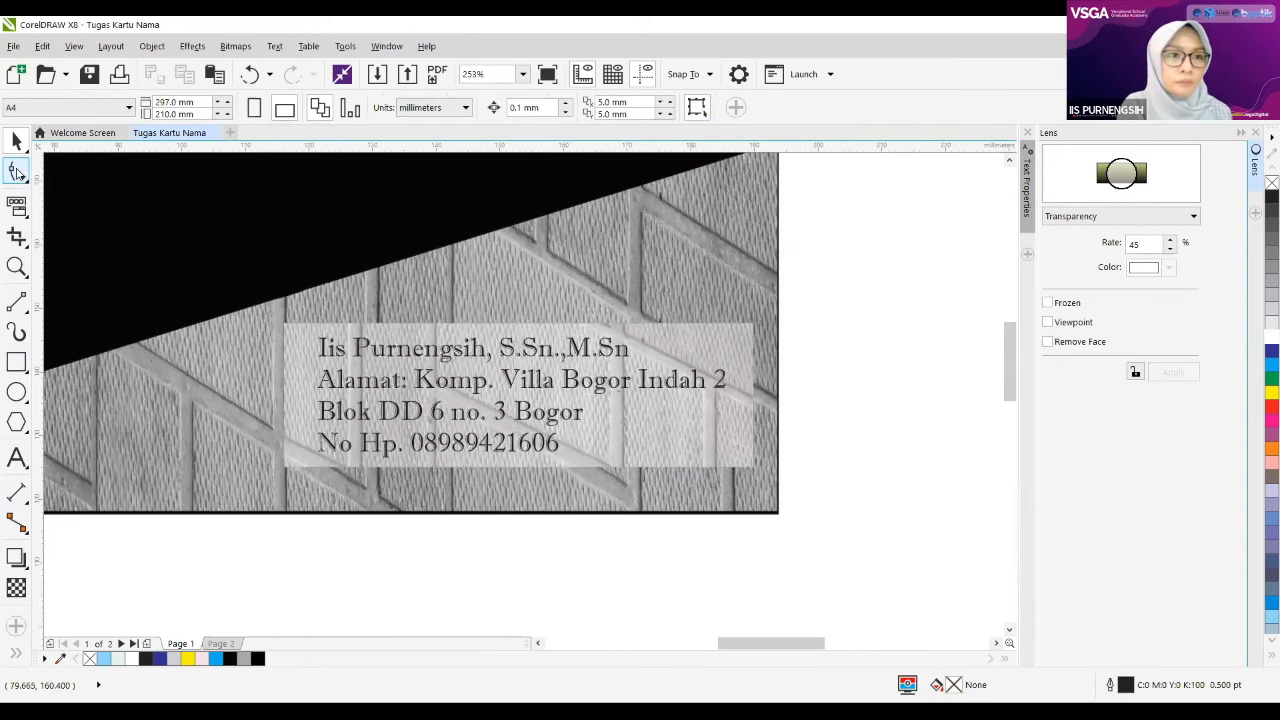
# Step: Narrow the black card background from its left edge to about 163 mm wide
pyautogui.click(17, 266)
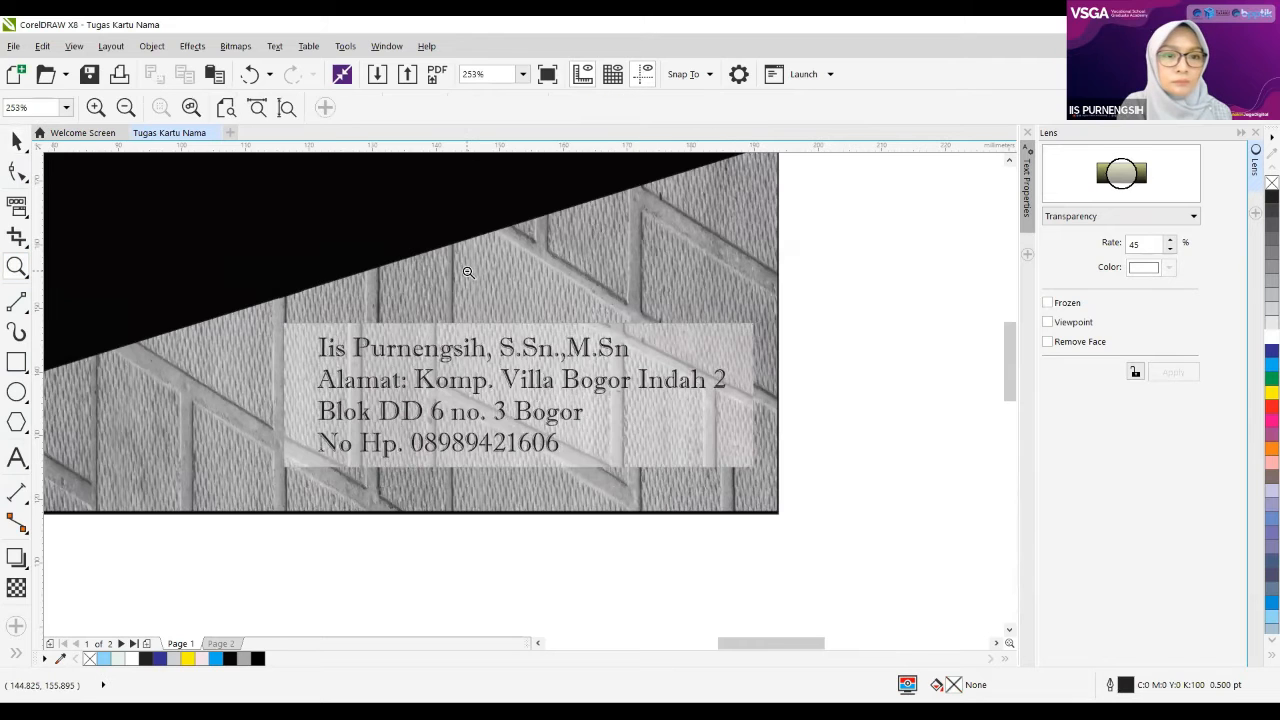
pyautogui.hotkey('shift', 'F4')
pyautogui.click(700, 363)
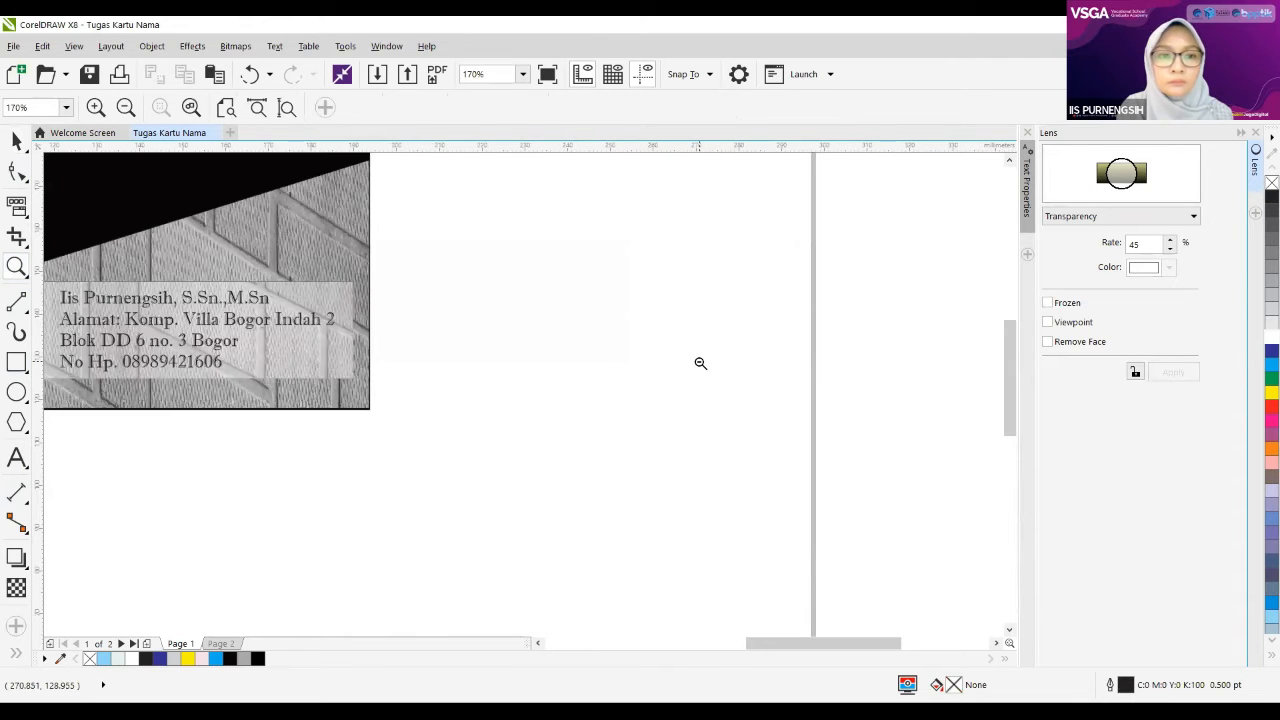
pyautogui.rightClick(700, 363)
pyautogui.press('F3')
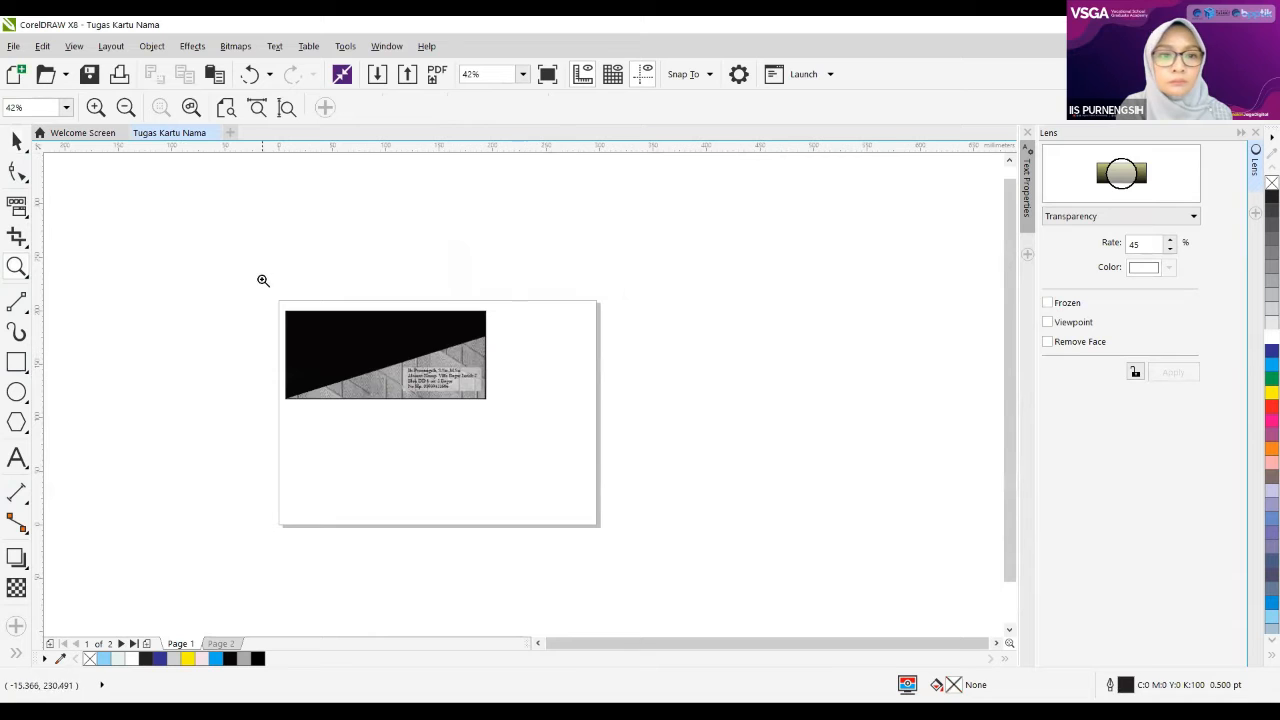
pyautogui.moveTo(262, 279); pyautogui.dragTo(537, 486)
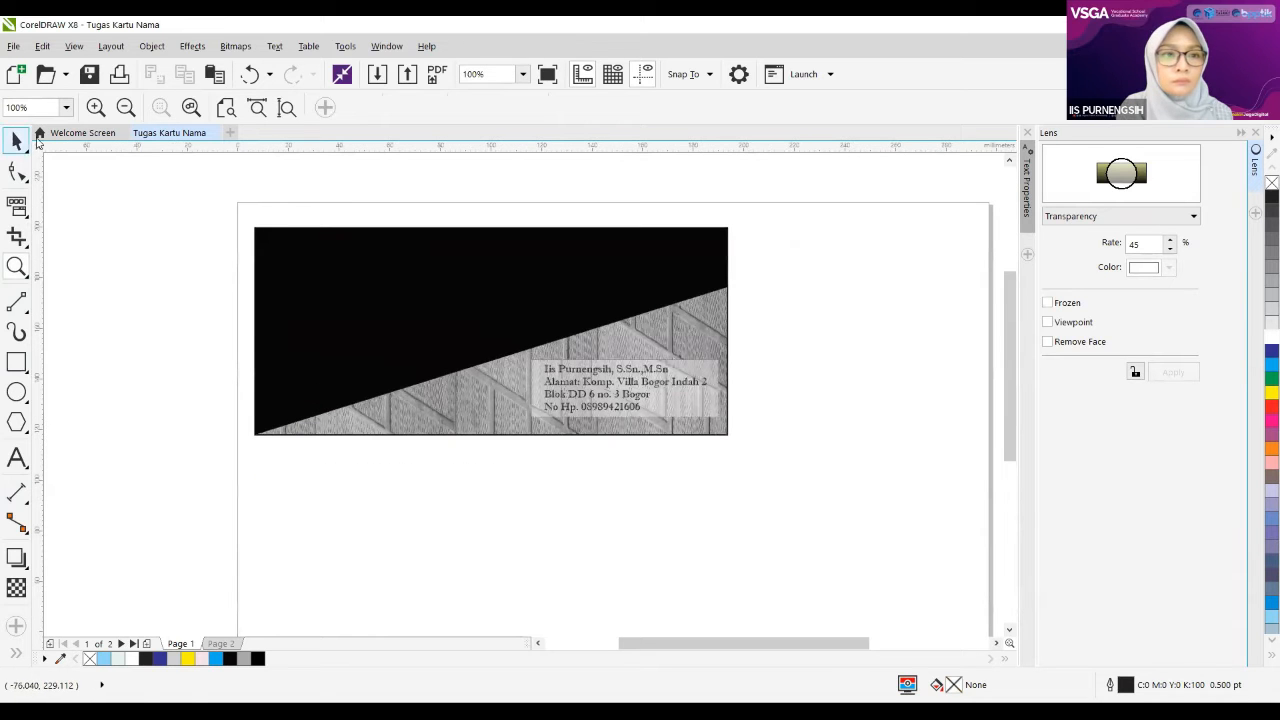
pyautogui.click(17, 141)
pyautogui.click(331, 277)
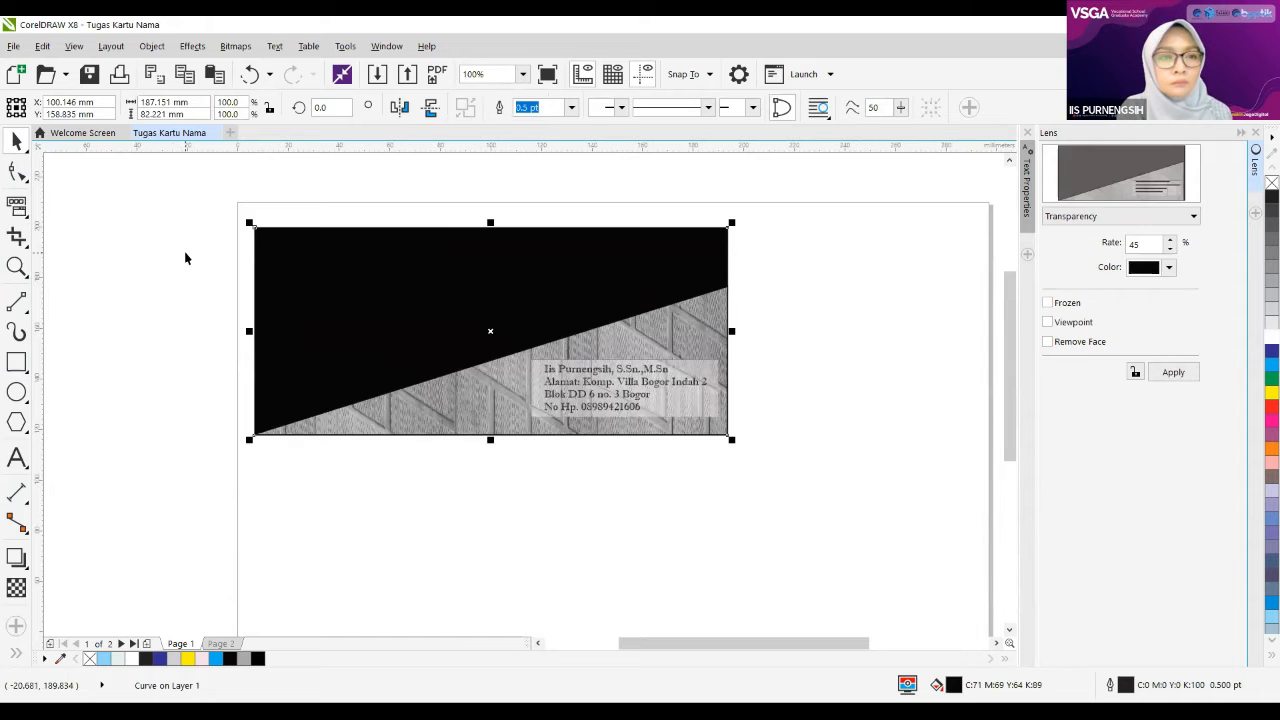
pyautogui.click(600, 200)
pyautogui.click(615, 232)
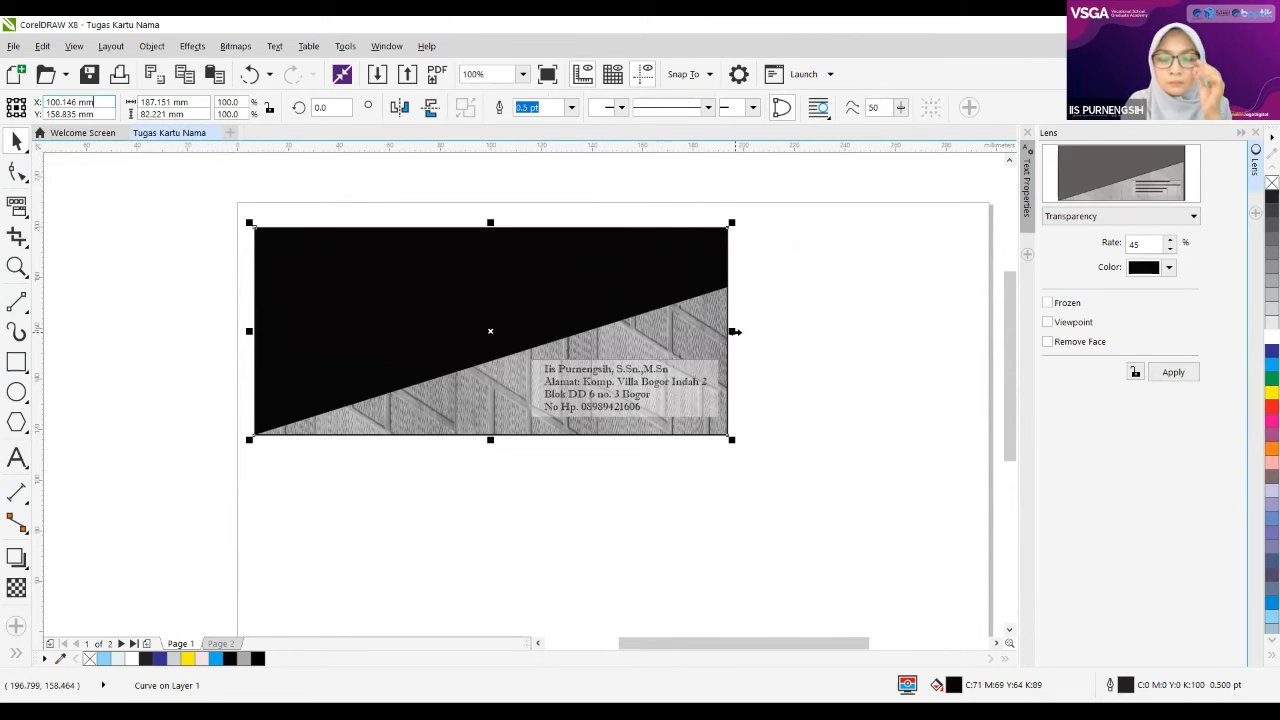
pyautogui.click(290, 340)
pyautogui.click(256, 342)
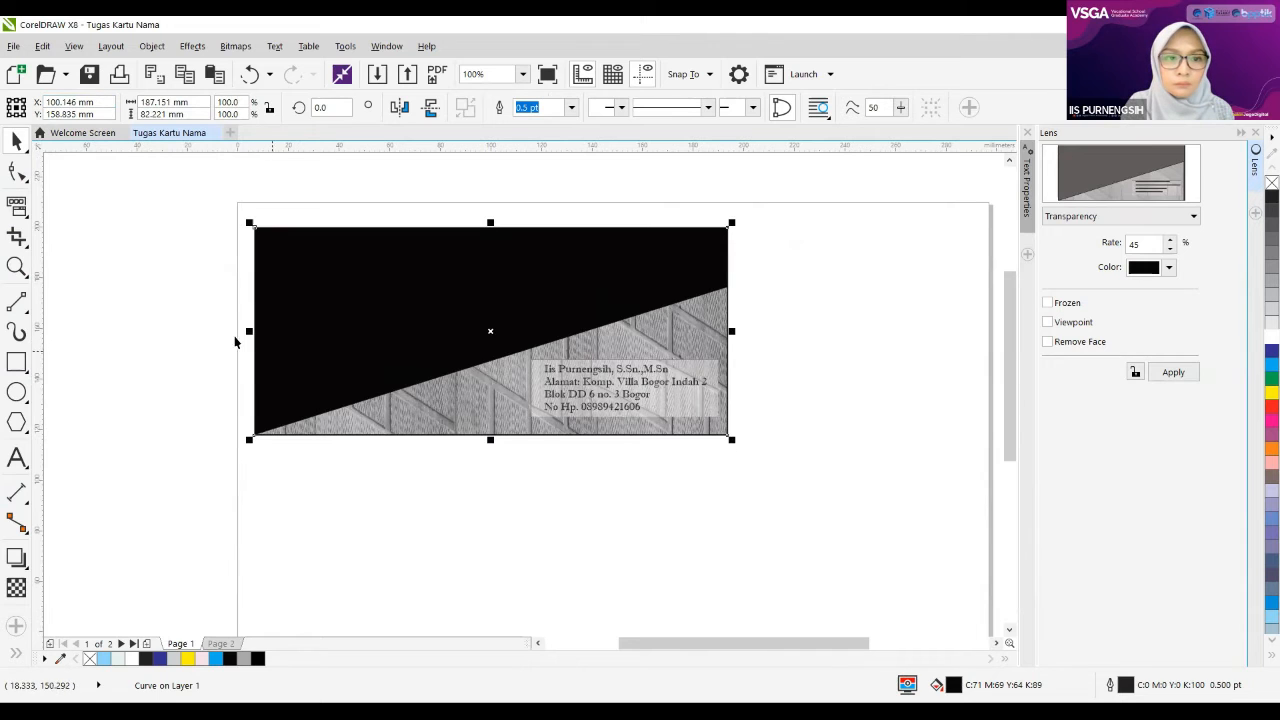
pyautogui.moveTo(248, 331); pyautogui.dragTo(310, 331)
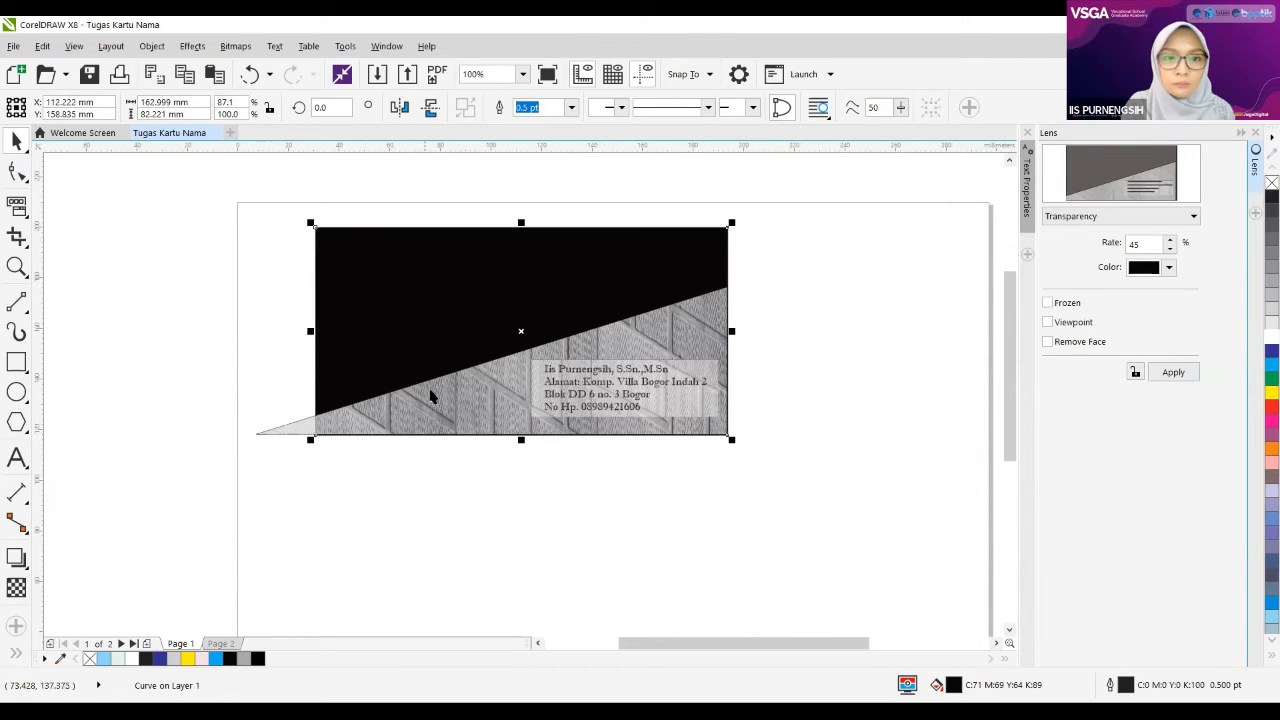
# Step: Narrow the textured triangle from its left edge to about 163 mm wide so it lines up with the black background
pyautogui.click(430, 397)
pyautogui.moveTo(249, 361); pyautogui.dragTo(311, 359)
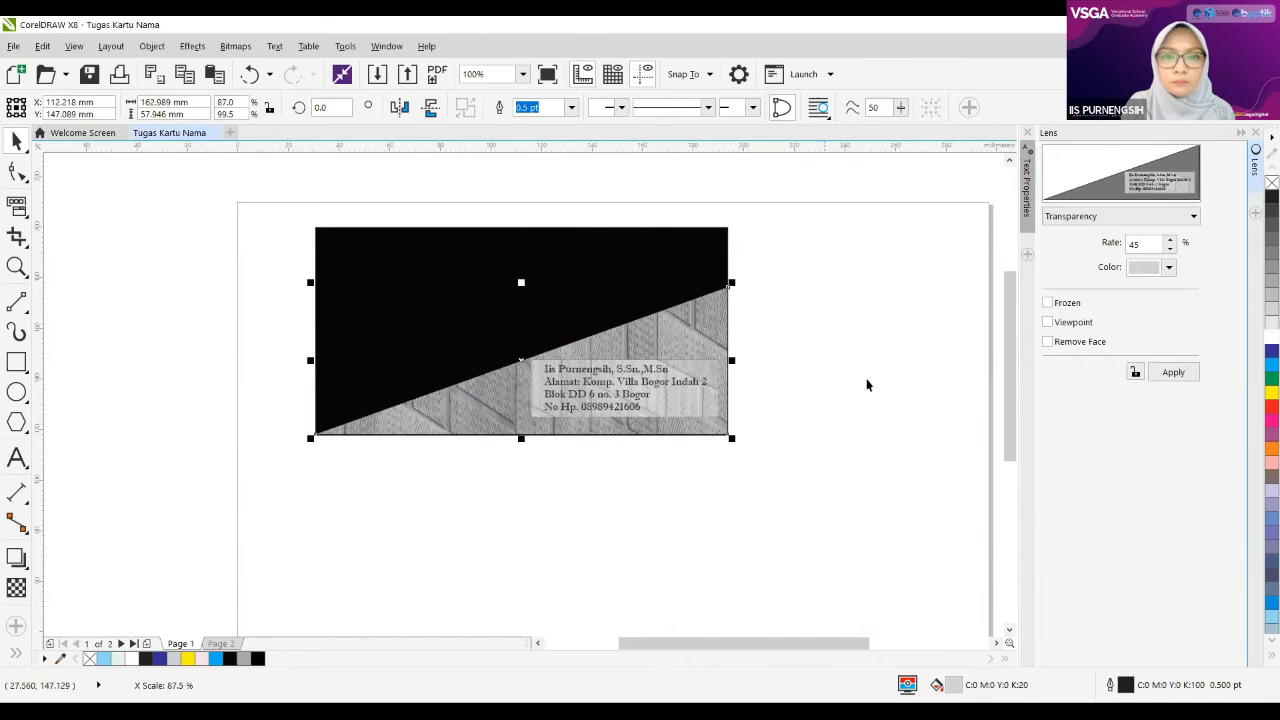
pyautogui.click(849, 349)
pyautogui.click(700, 308)
pyautogui.click(845, 304)
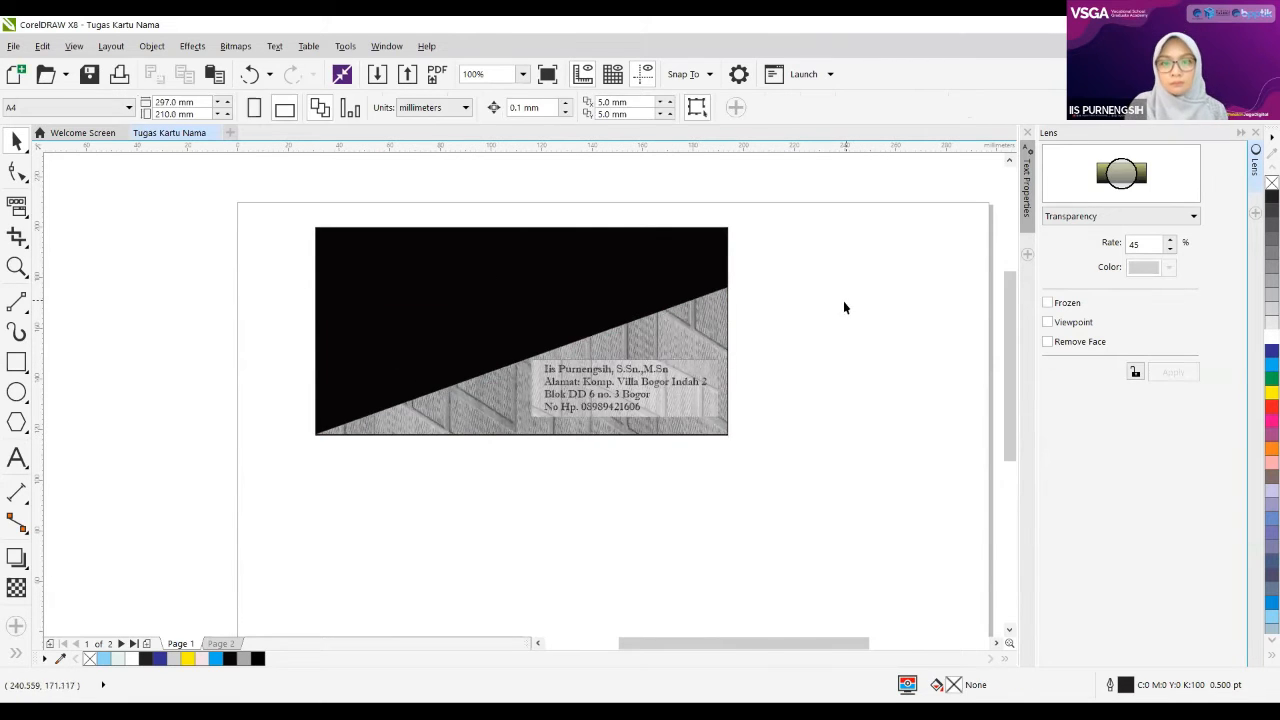
pyautogui.click(700, 367)
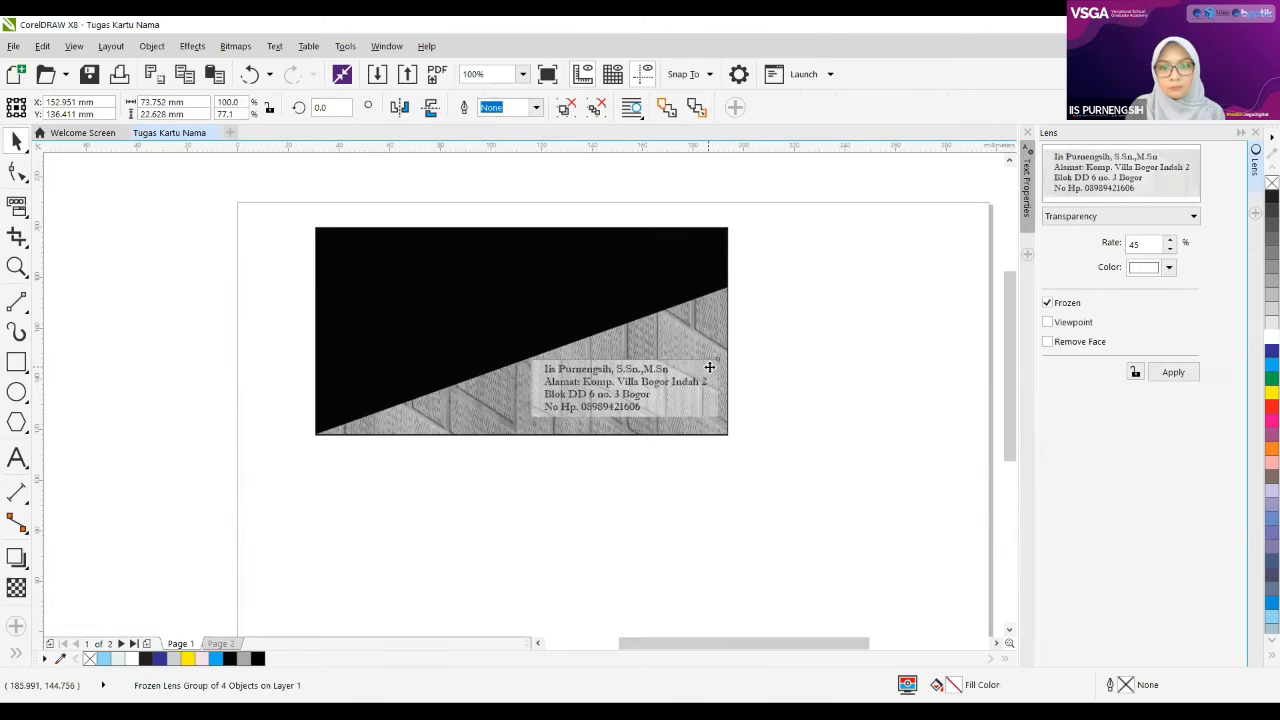
pyautogui.moveTo(708, 367)
pyautogui.mouseDown()
pyautogui.moveTo(470, 285)
pyautogui.moveTo(706, 380)
pyautogui.mouseUp()
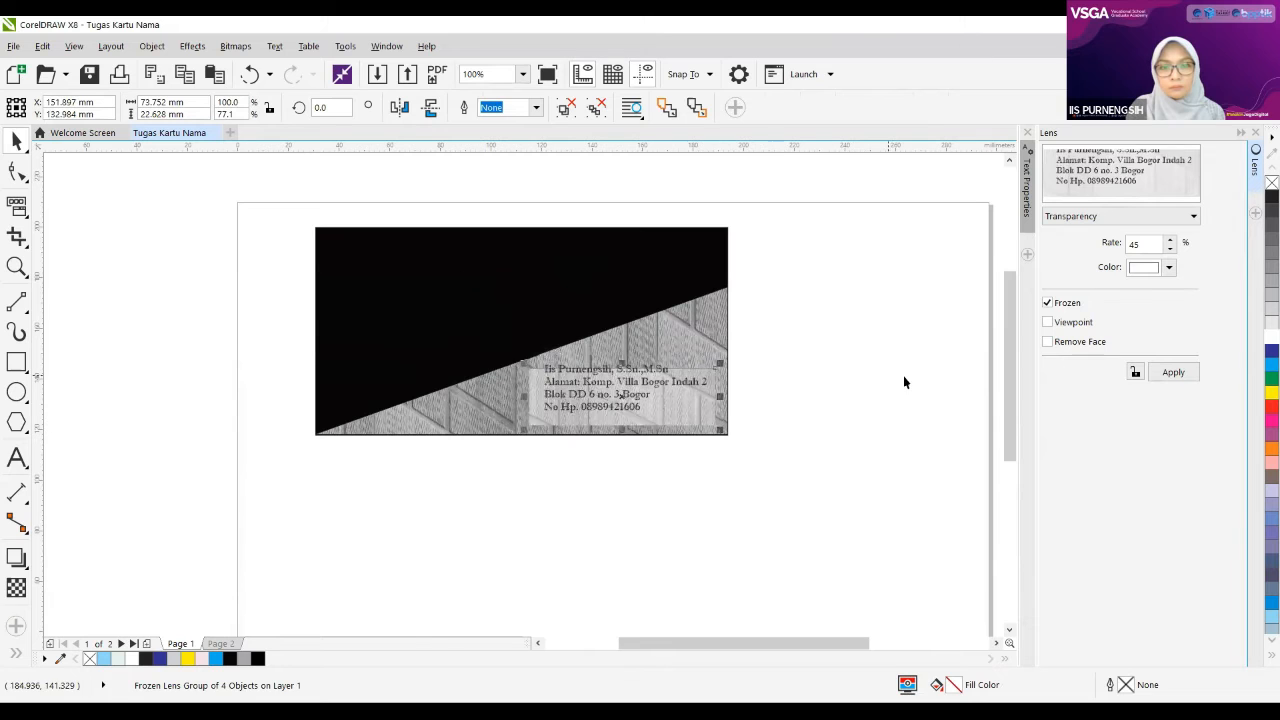
pyautogui.hotkey('ctrl', 'z')
pyautogui.hotkey('ctrl', 'shift', 'z')
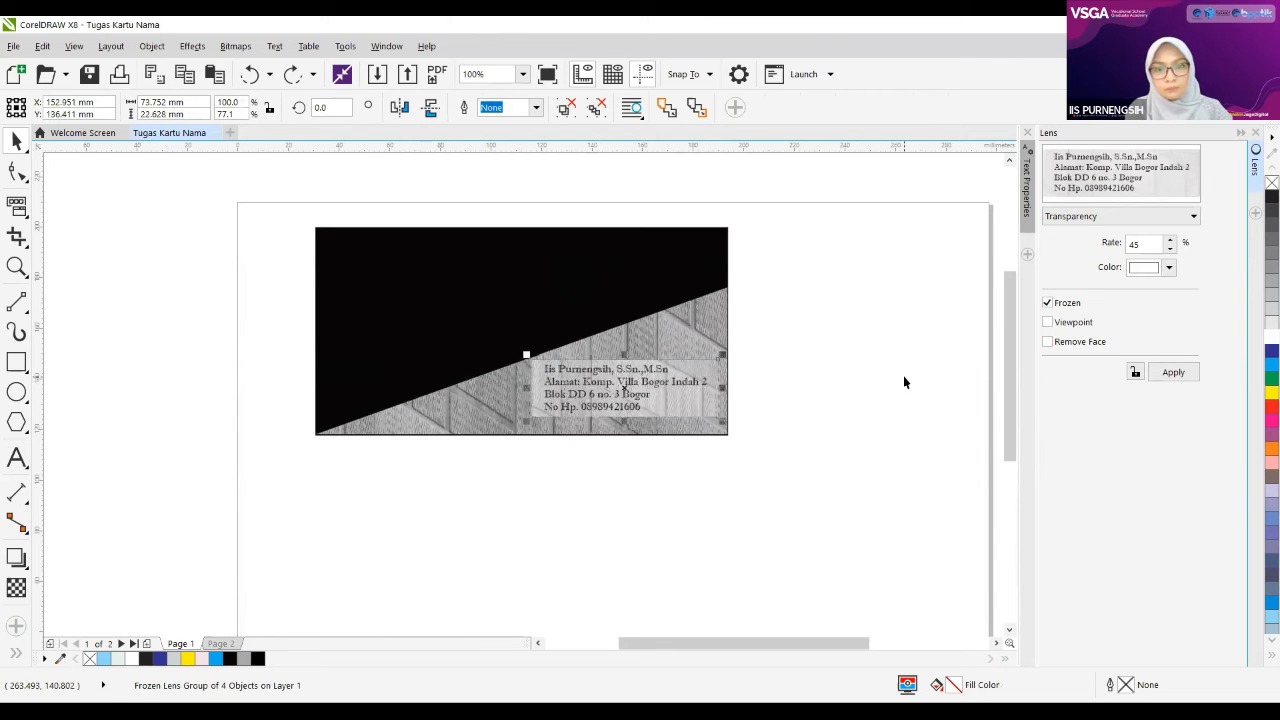
# Step: Move the frozen lens rectangle about 1.6 mm right and 5.3 mm down, and shift the contact text to sit over it
pyautogui.click(780, 378)
pyautogui.click(694, 420)
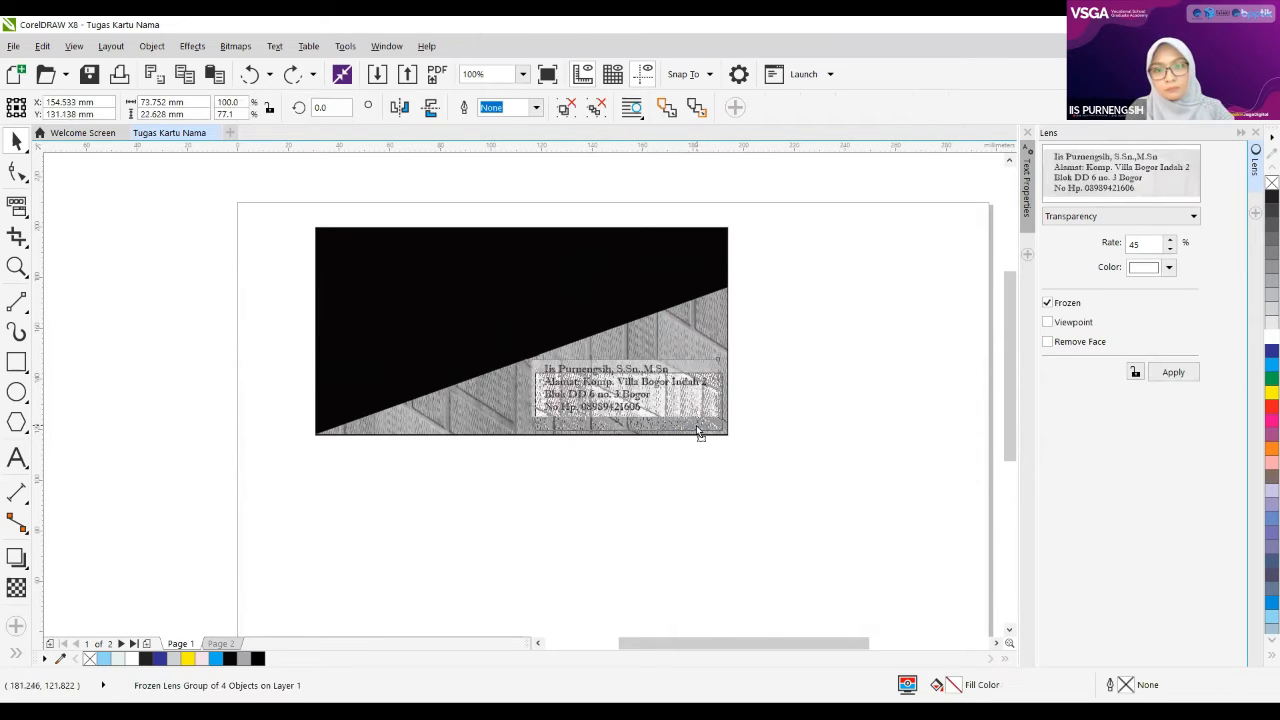
pyautogui.click(625, 409)
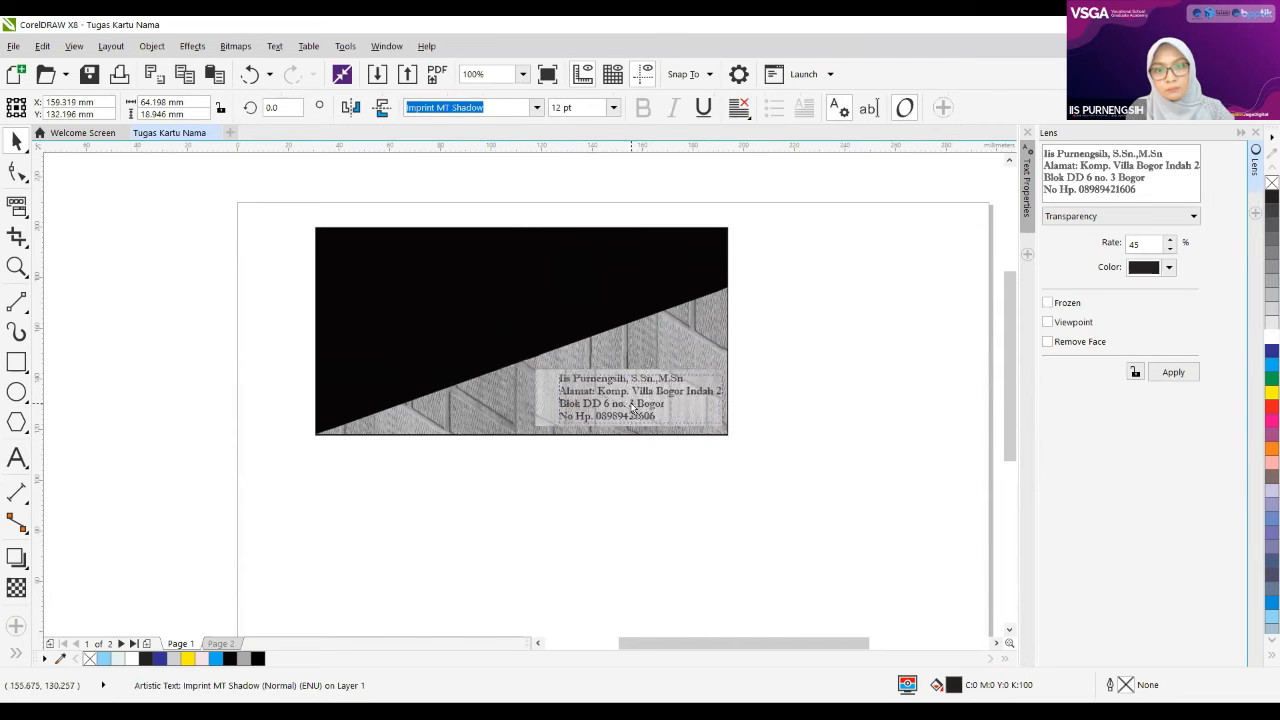
pyautogui.moveTo(625, 409); pyautogui.dragTo(617, 409)
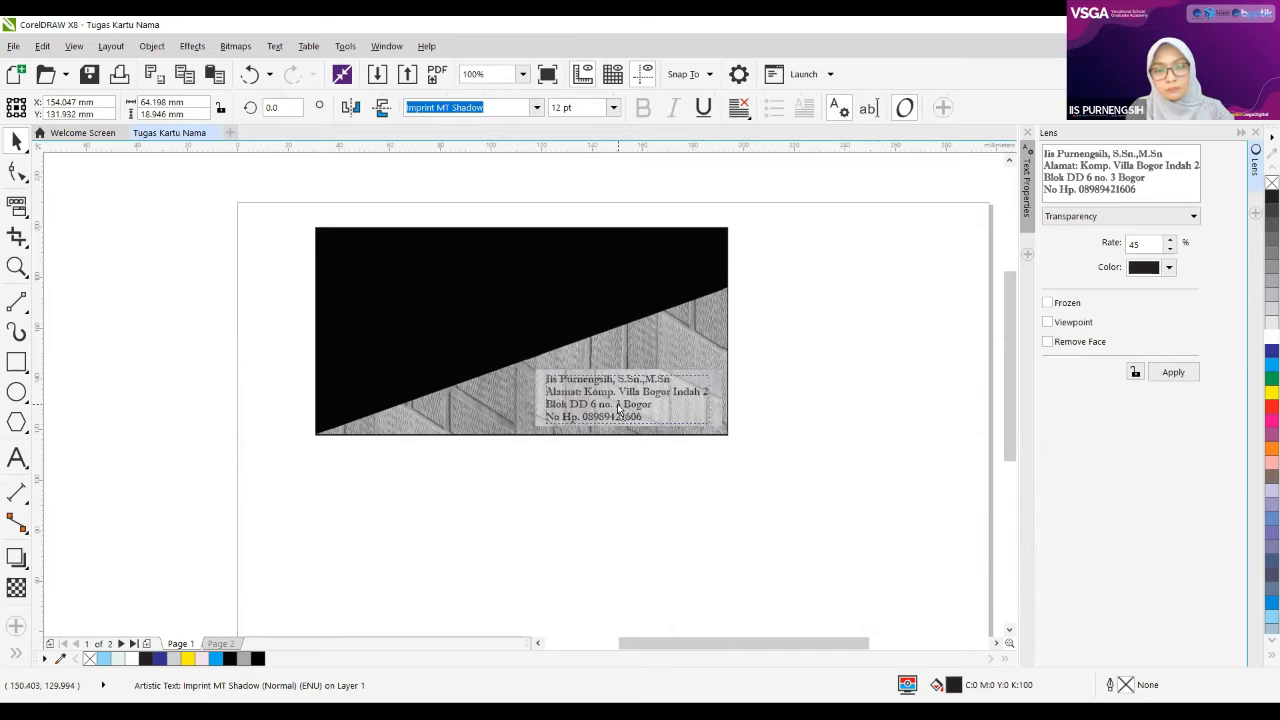
pyautogui.click(775, 402)
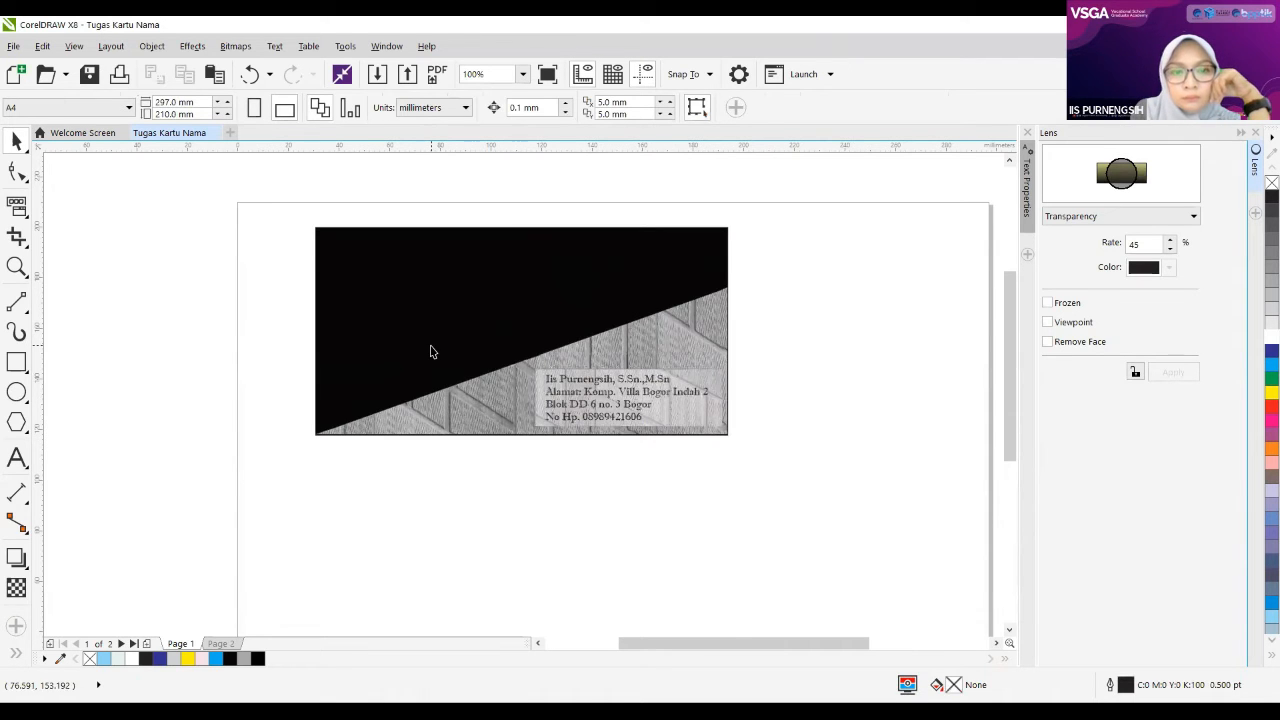
# Step: Add the artistic text "IP" in 24 pt Arial on the blank area beside the page
pyautogui.click(17, 458)
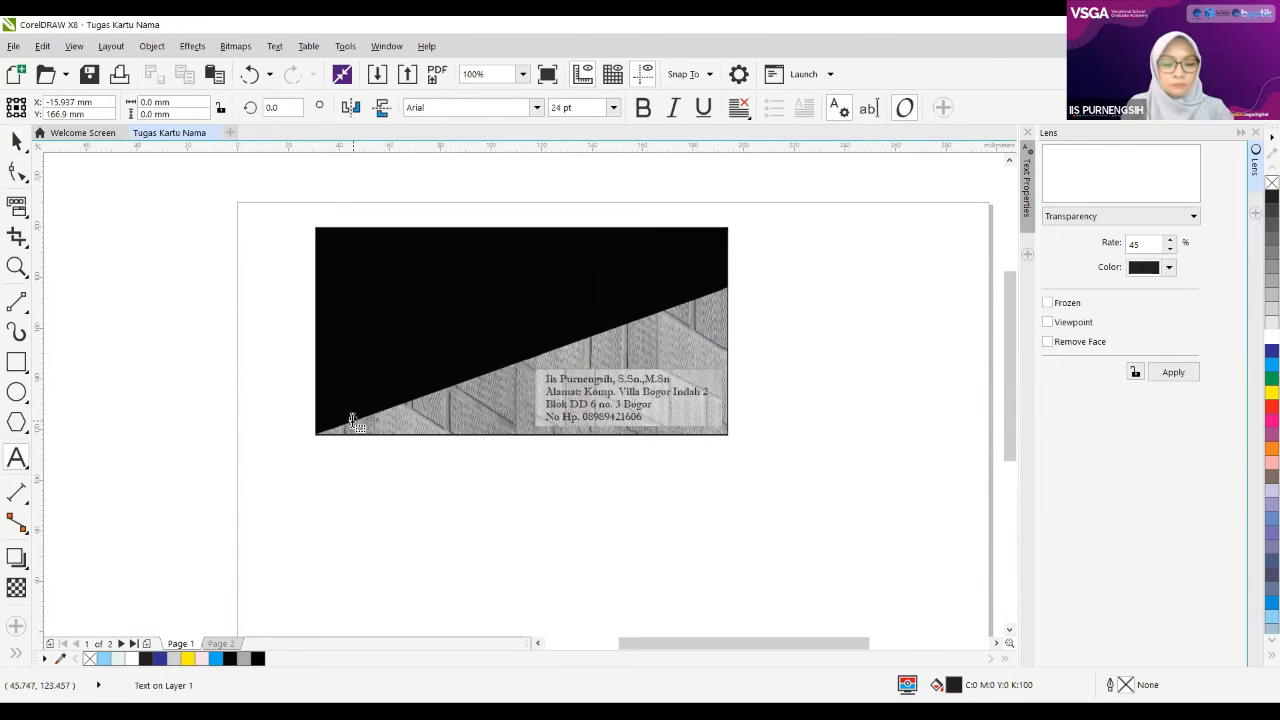
pyautogui.write('IP')
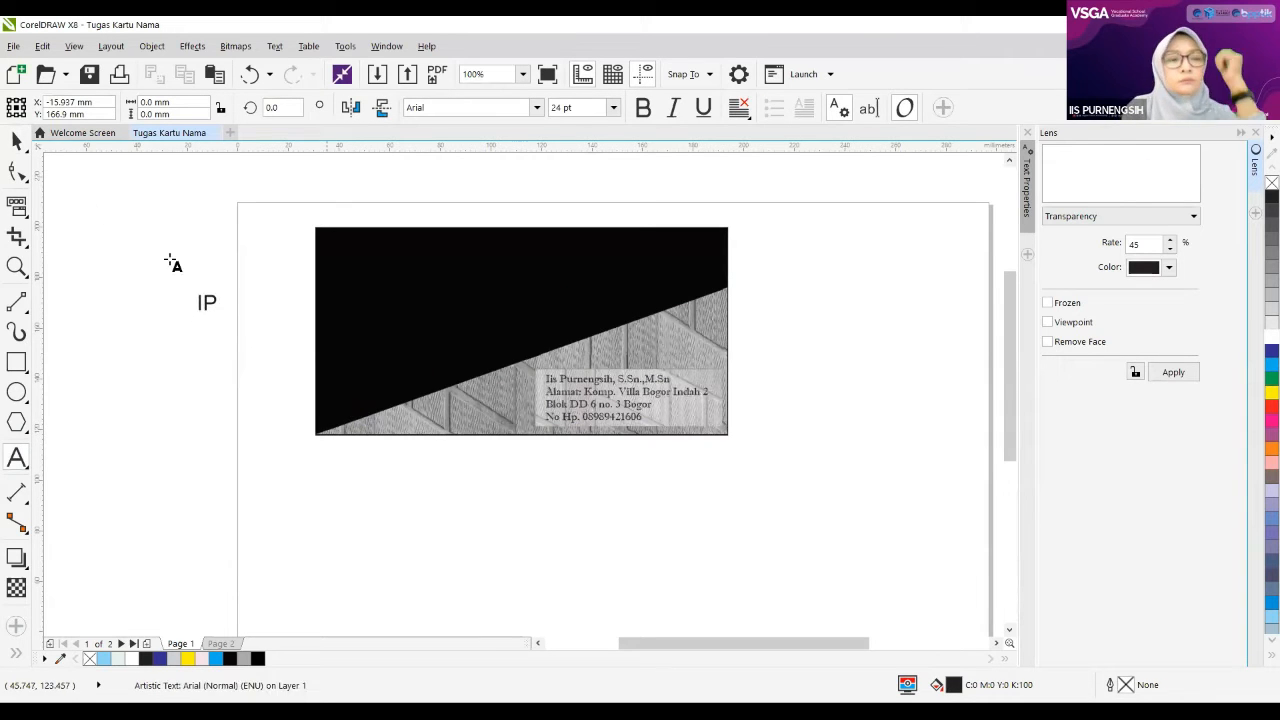
pyautogui.hotkey('ctrl', 'space')
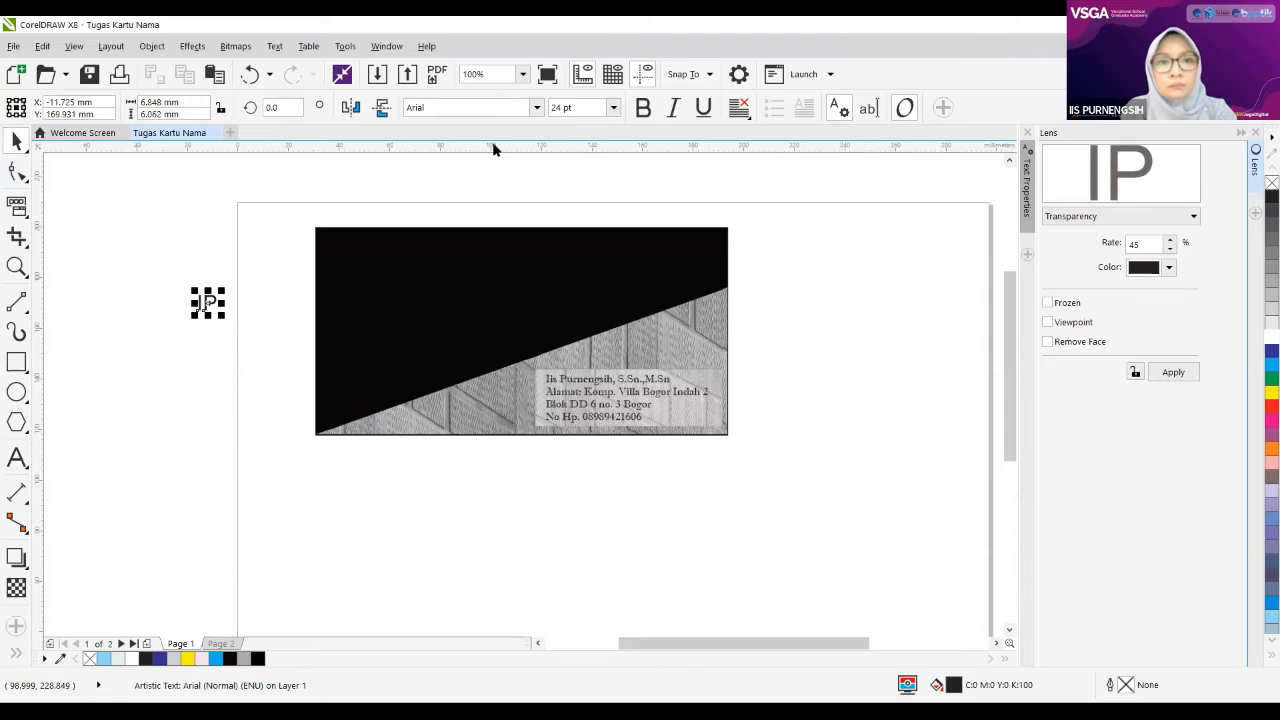
pyautogui.click(622, 164)
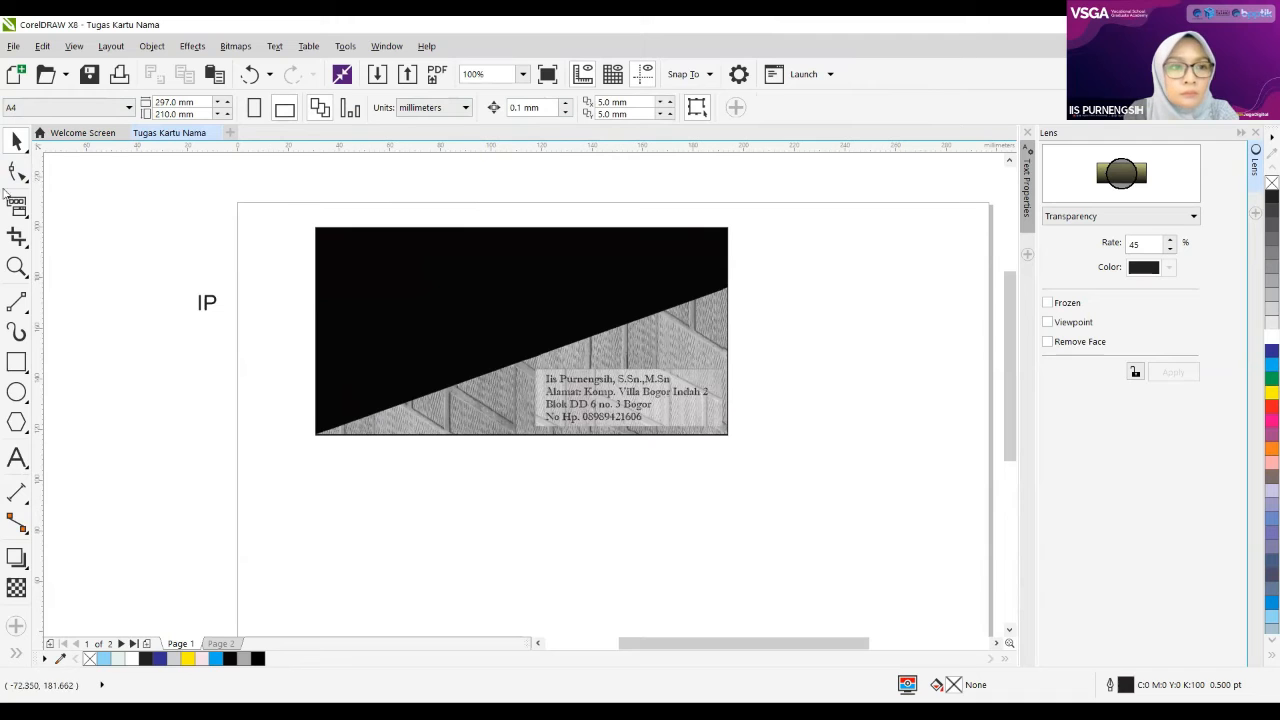
# Step: Set the font of the "IP" text to Stencil
pyautogui.click(14, 458)
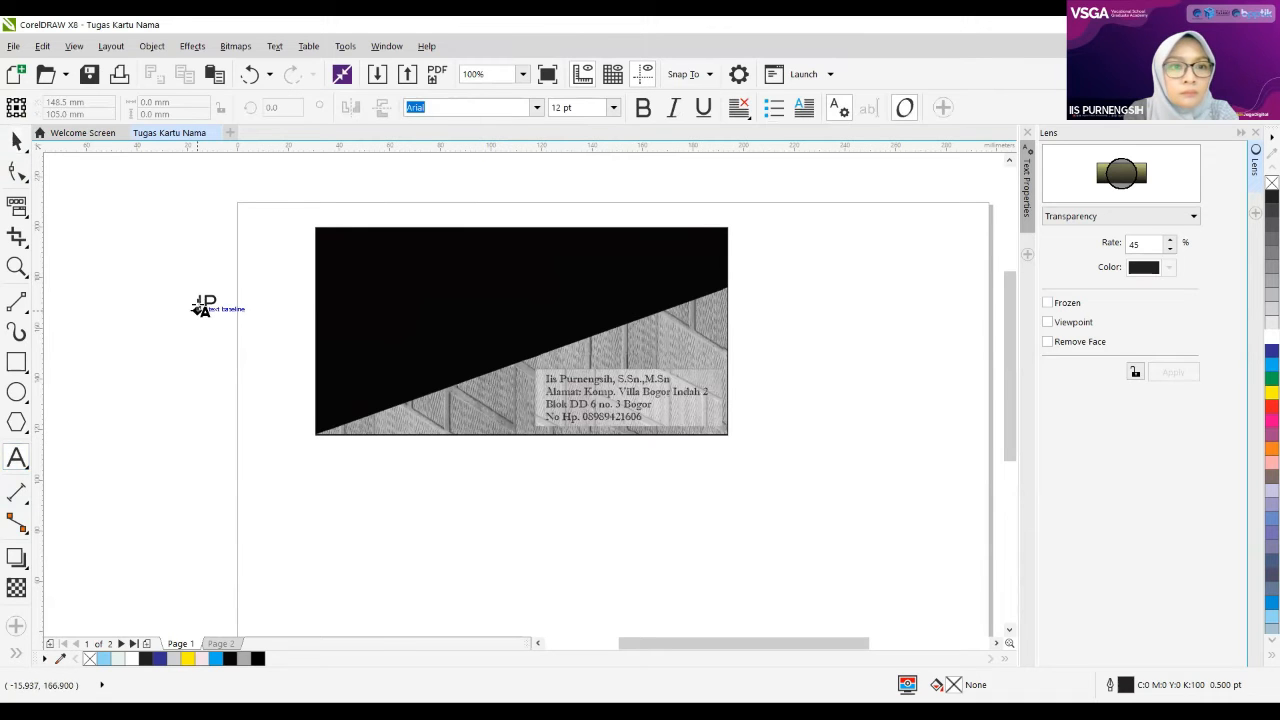
pyautogui.click(16, 141)
pyautogui.click(205, 302)
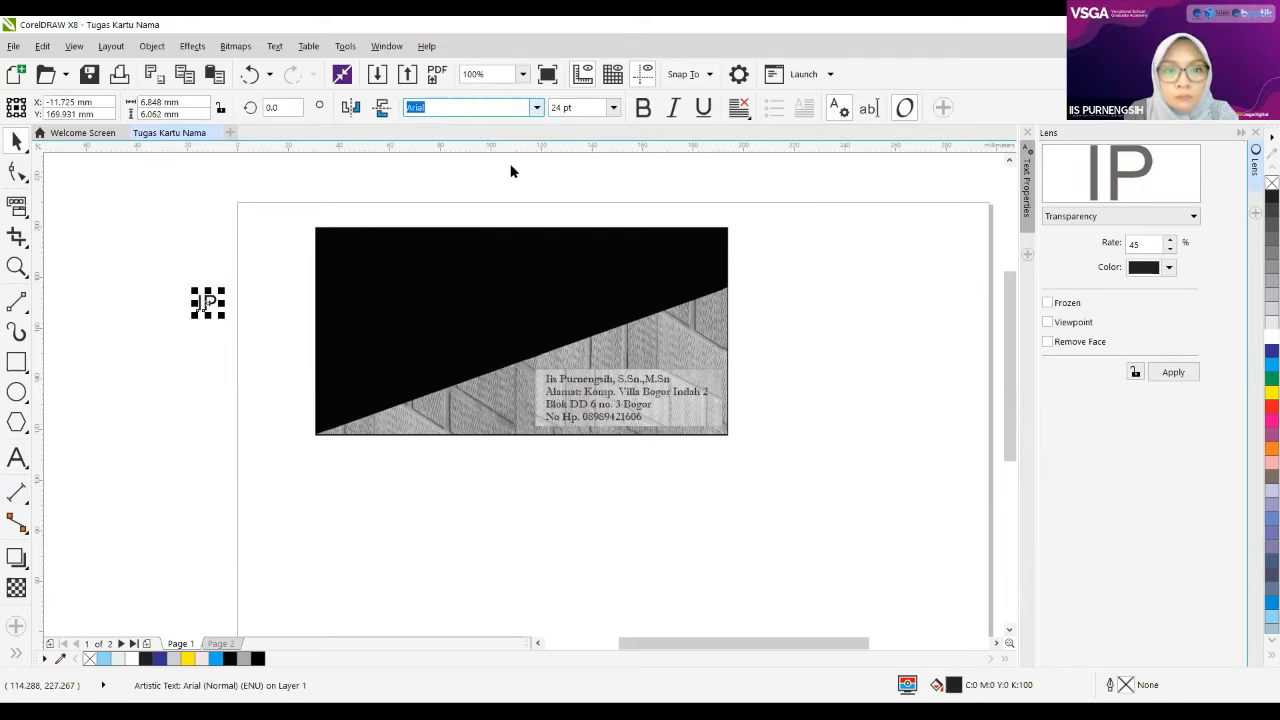
pyautogui.click(536, 107)
pyautogui.scroll(-5, 560, 285)
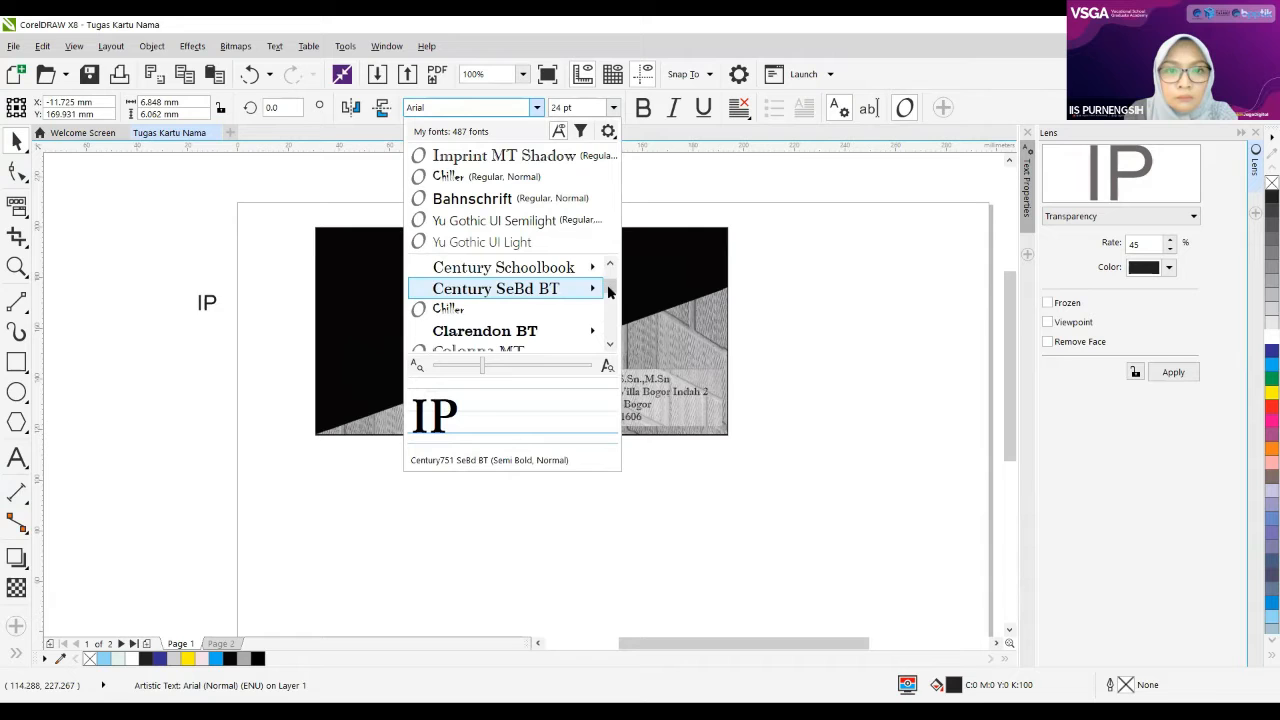
pyautogui.scroll(-5, 609, 290)
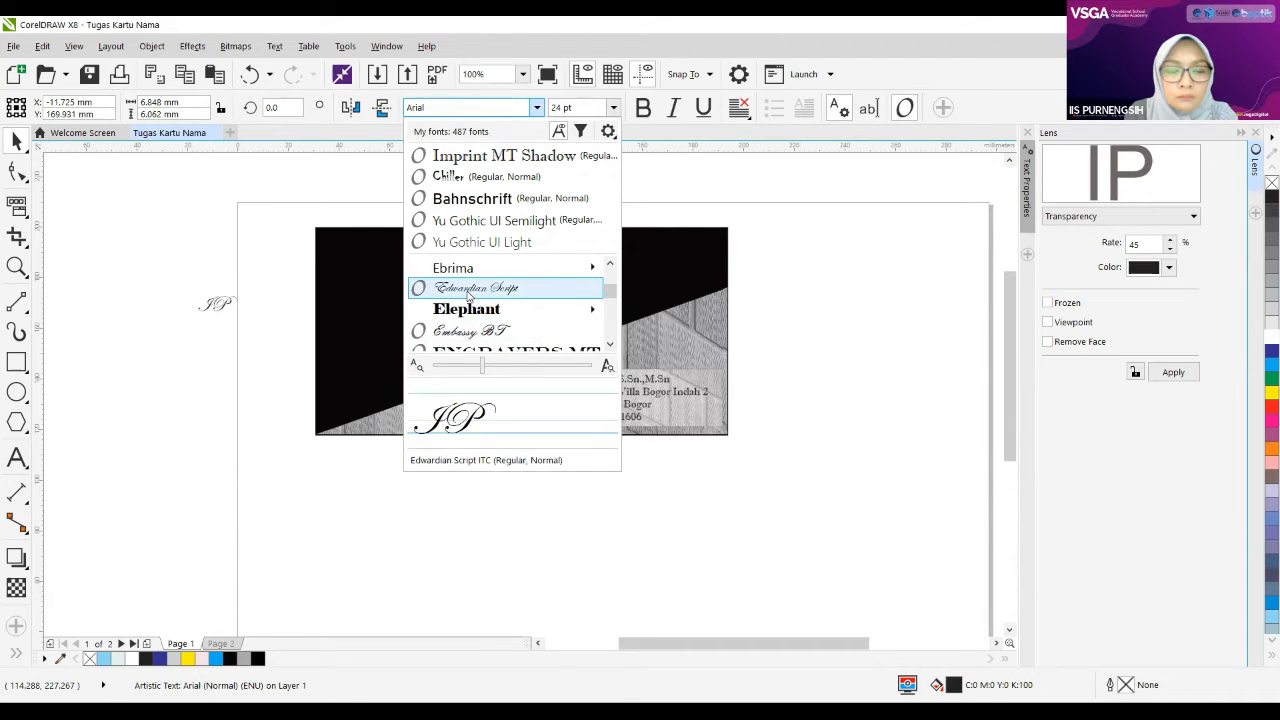
pyautogui.moveTo(613, 296); pyautogui.dragTo(614, 302)
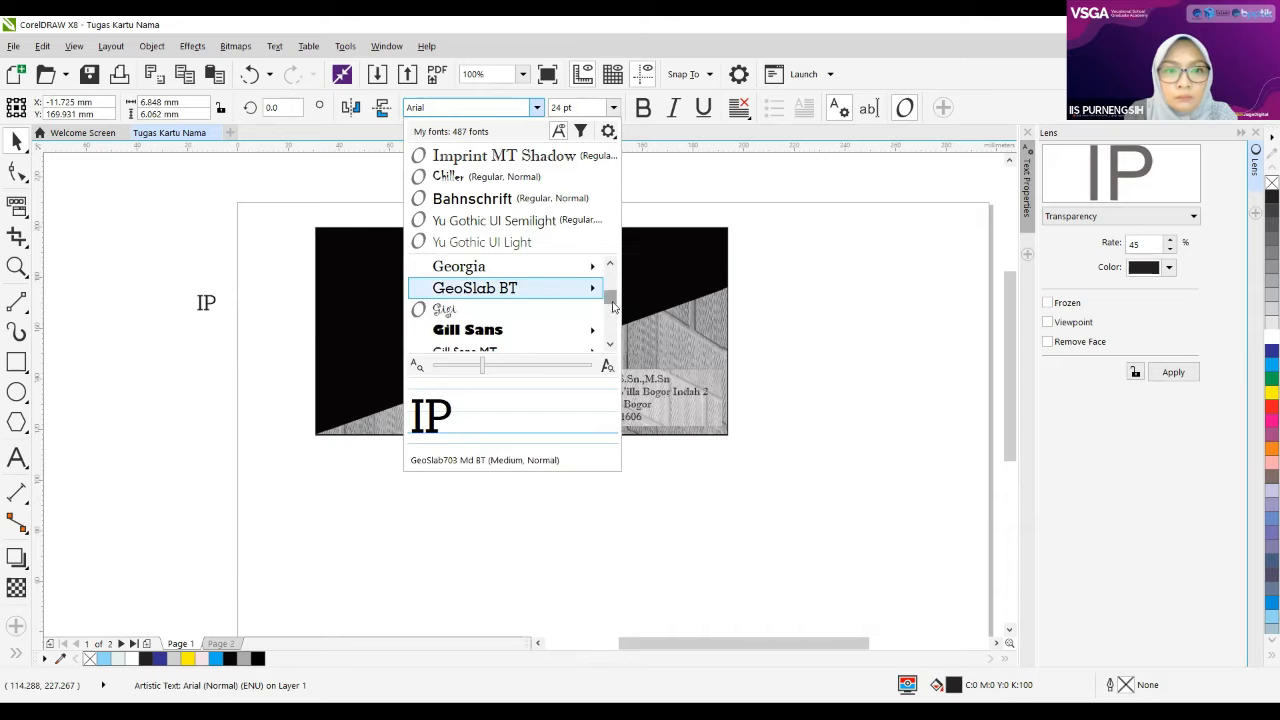
pyautogui.moveTo(613, 307); pyautogui.dragTo(613, 322)
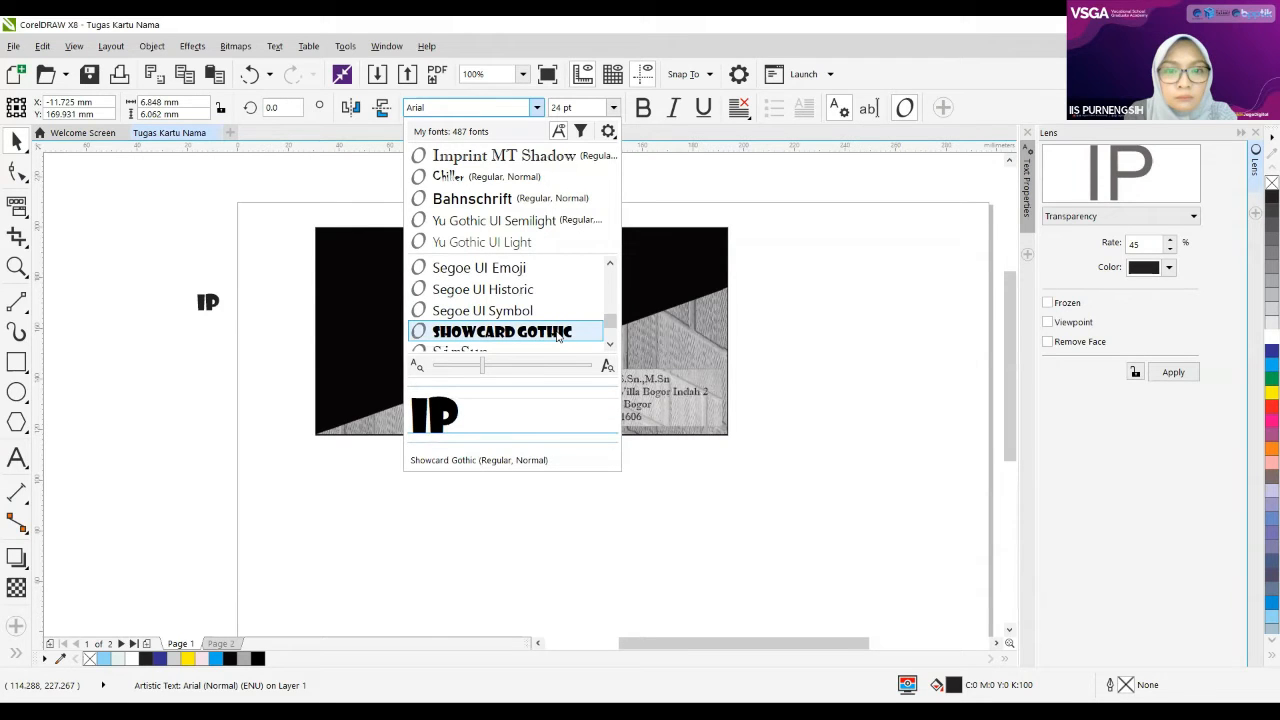
pyautogui.scroll(-1, 565, 336)
pyautogui.scroll(-1, 565, 335)
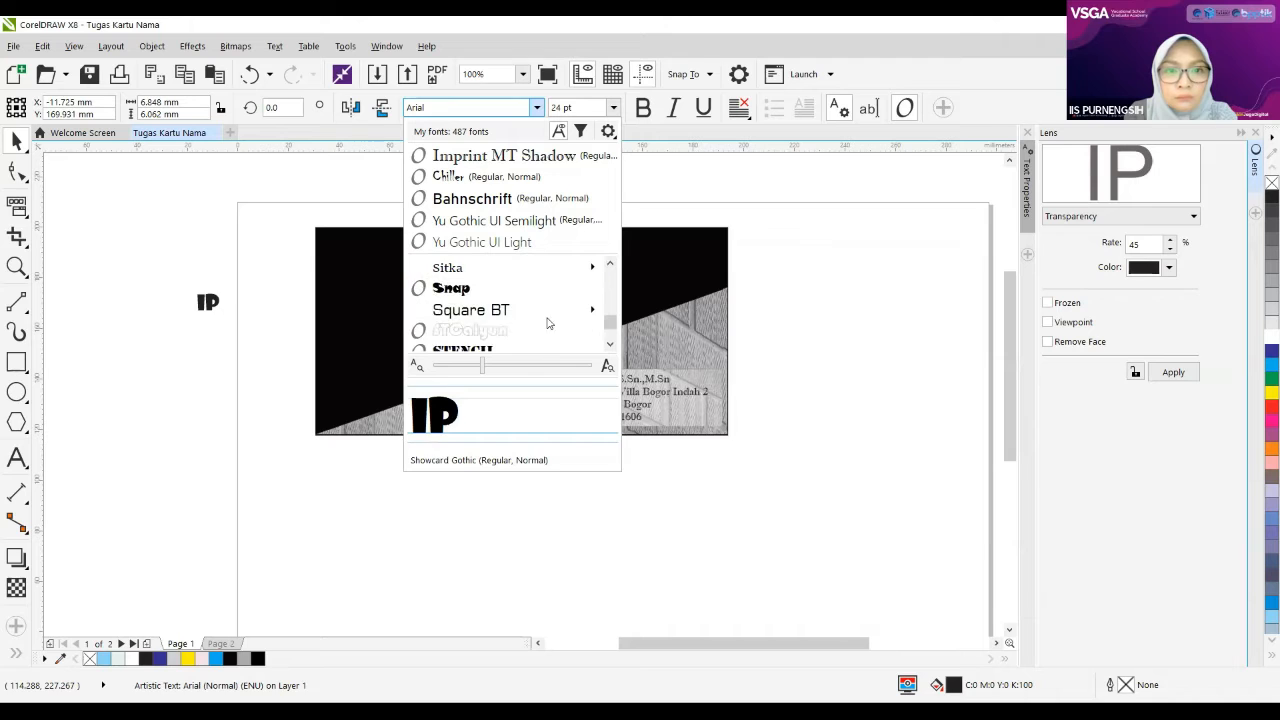
pyautogui.scroll(-1, 497, 290)
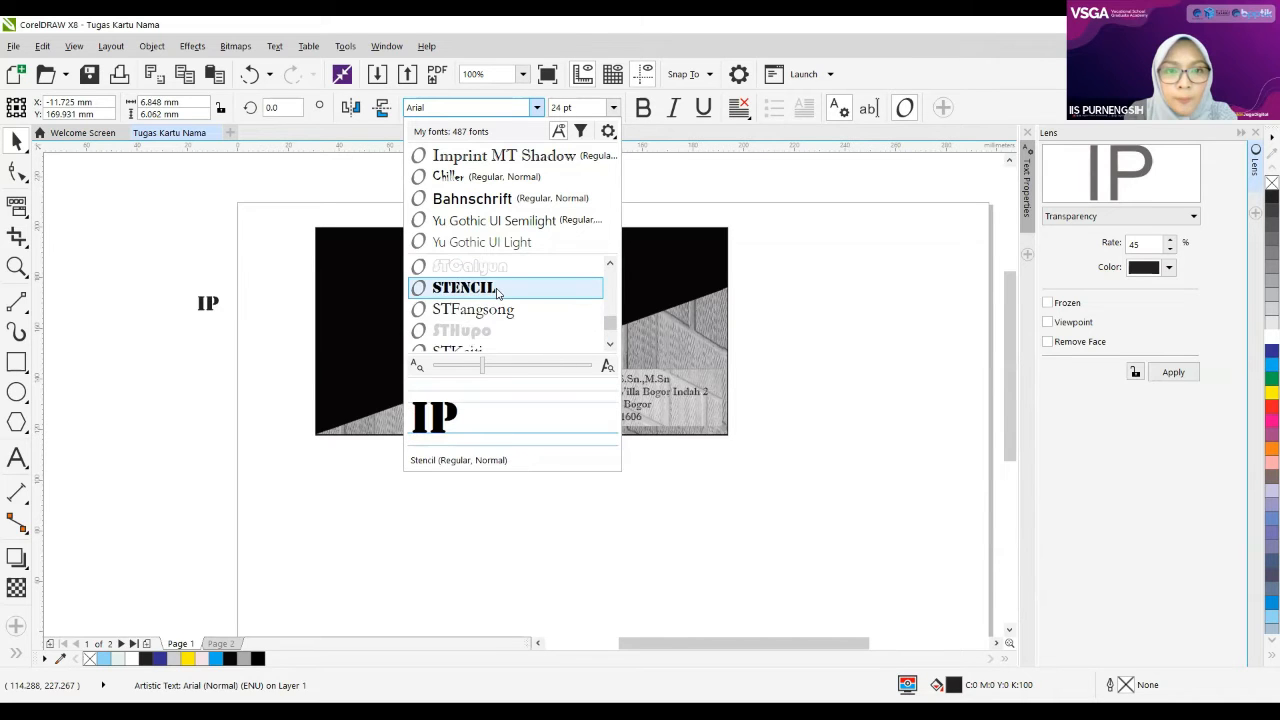
pyautogui.click(497, 290)
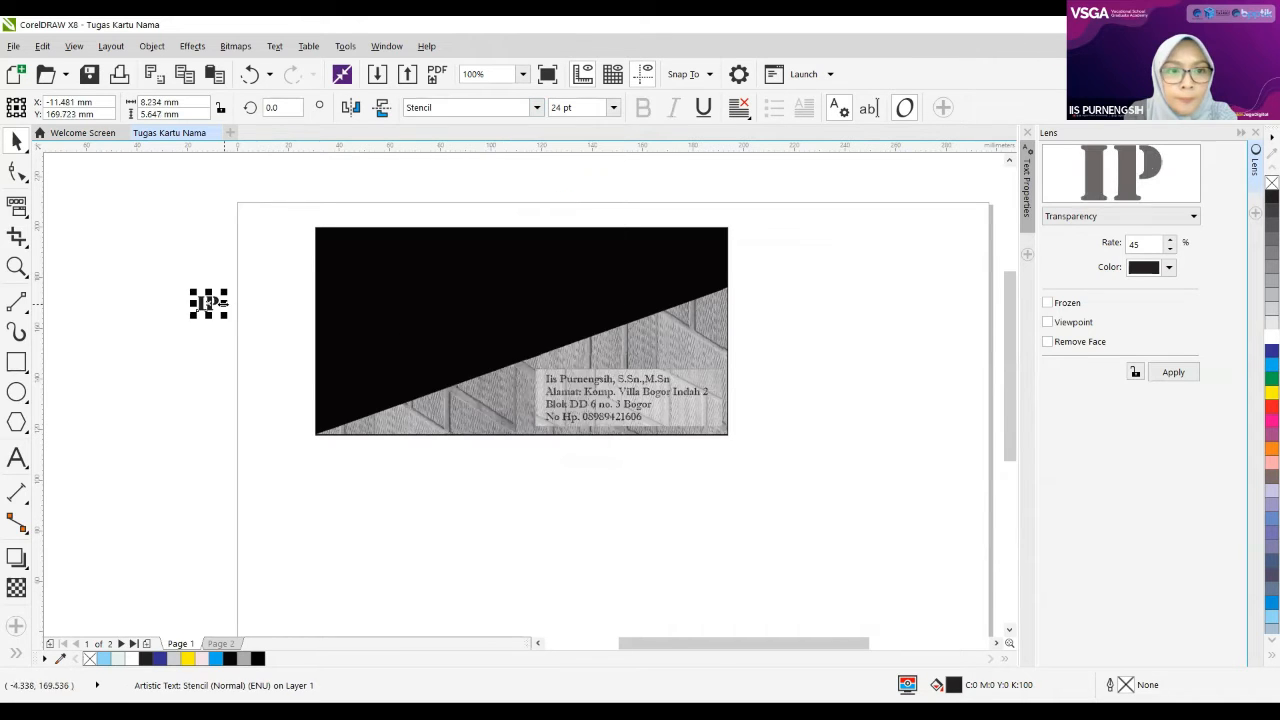
# Step: Place the "IP" text in the upper-left corner of the black background, fill it with 50% black and enlarge it
pyautogui.moveTo(215, 303); pyautogui.dragTo(349, 250)
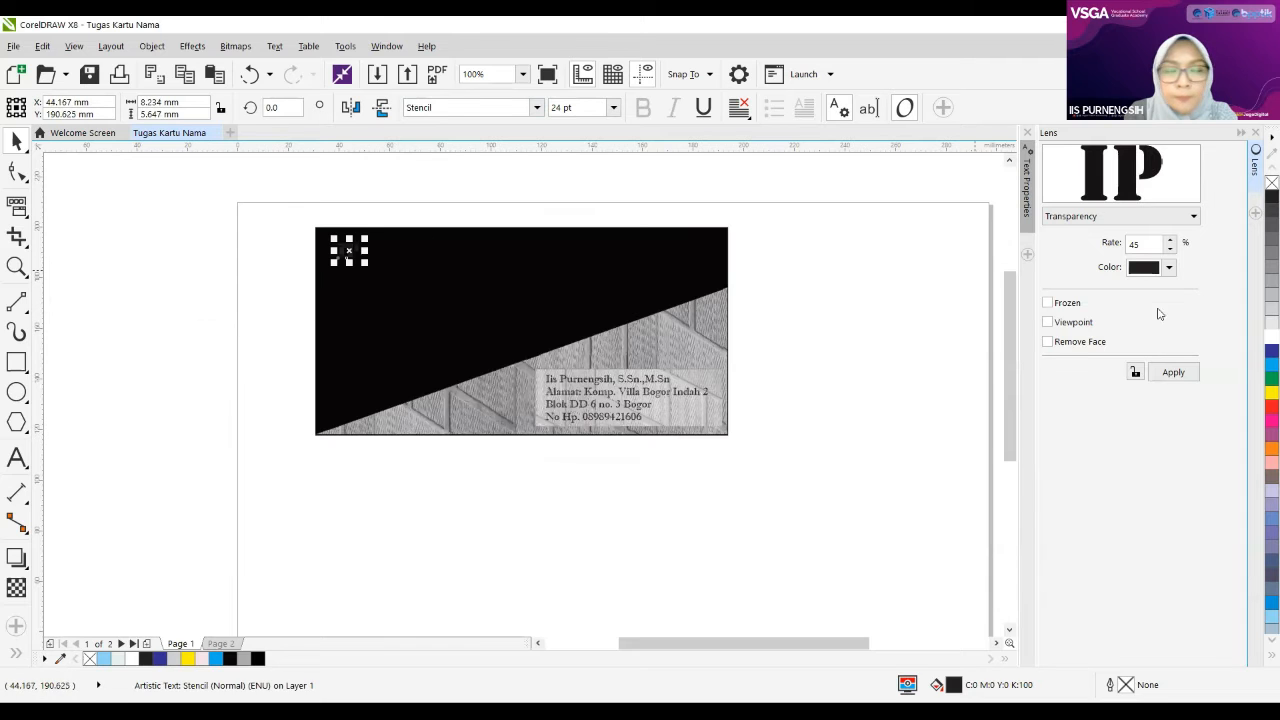
pyautogui.click(1265, 274)
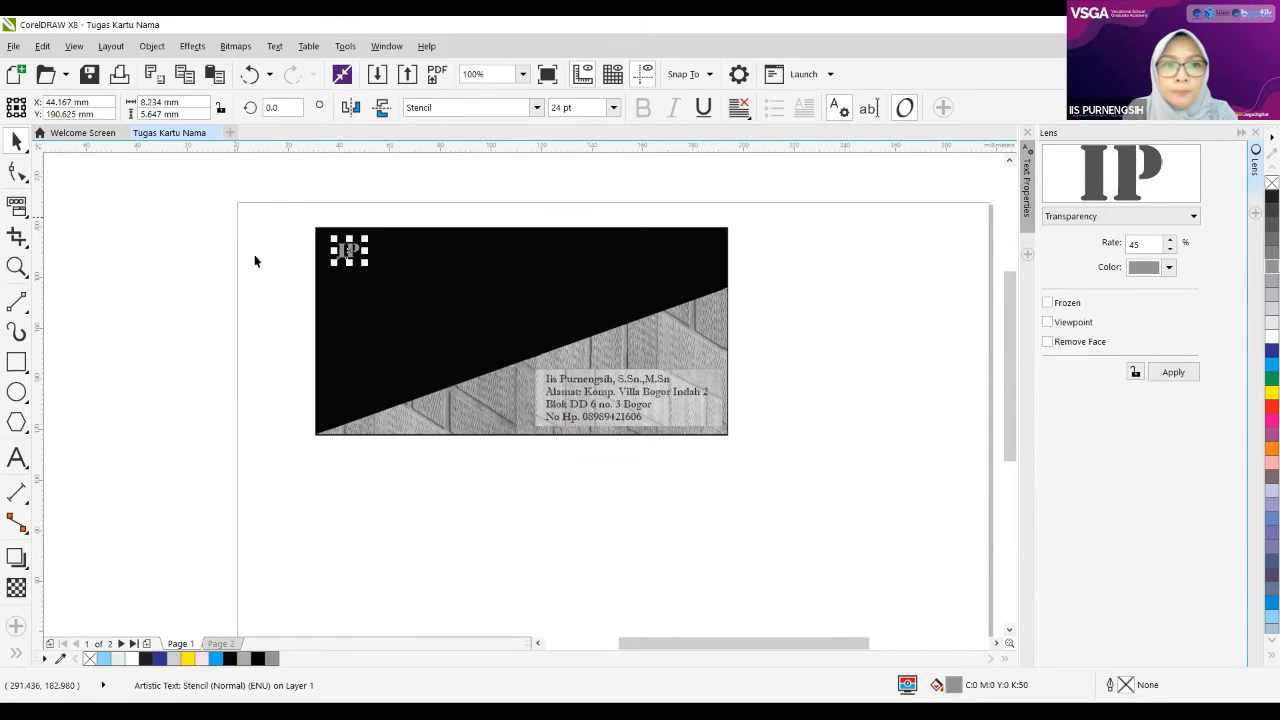
pyautogui.moveTo(383, 296); pyautogui.dragTo(372, 272)
pyautogui.click(783, 363)
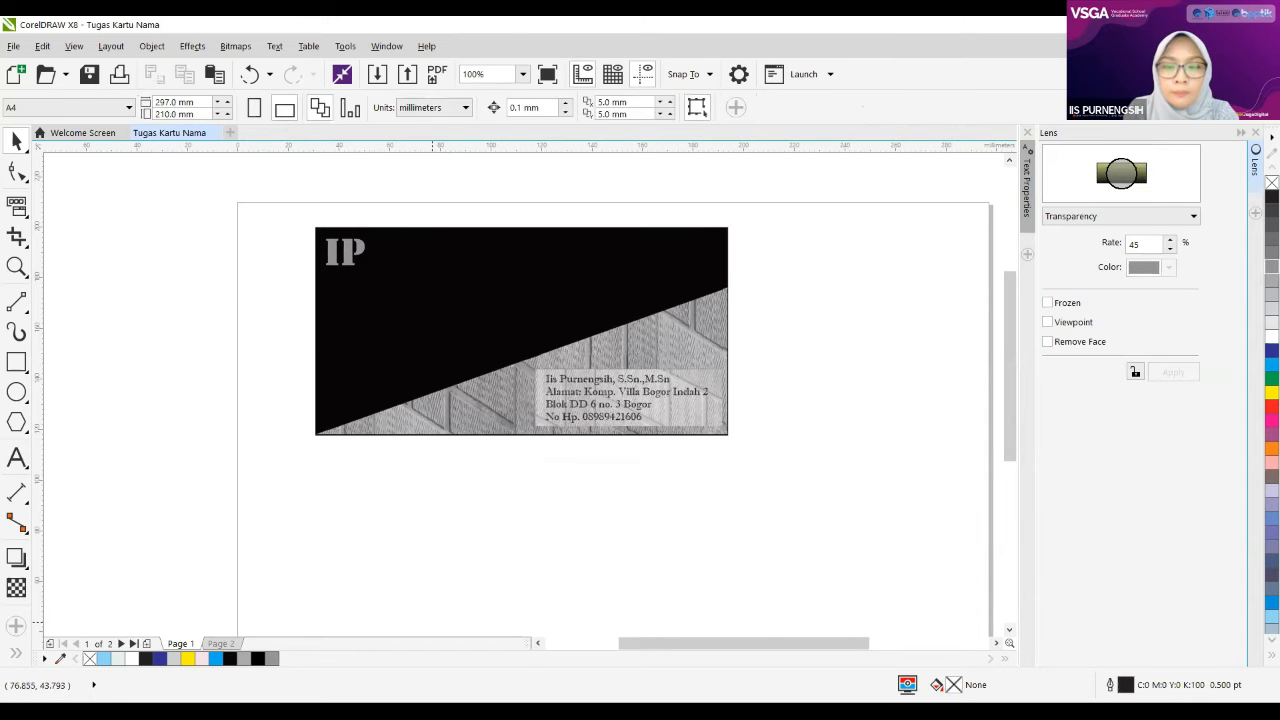
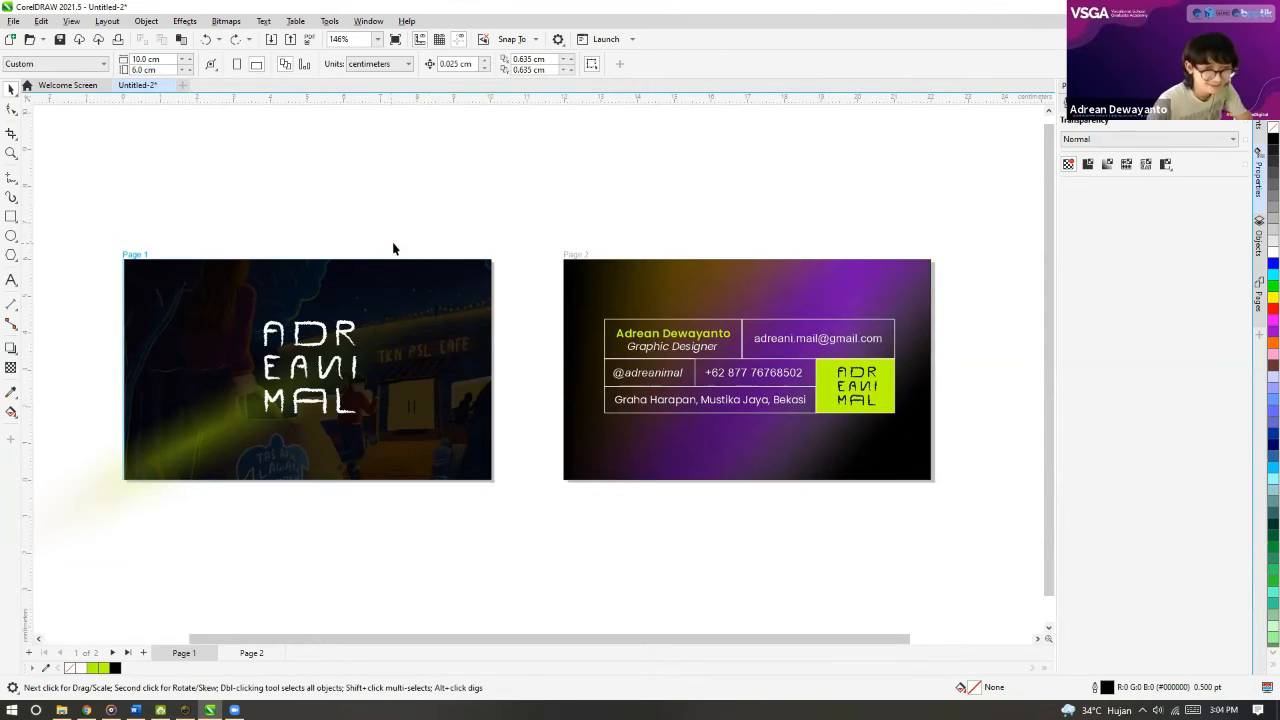
pyautogui.click(228, 22)
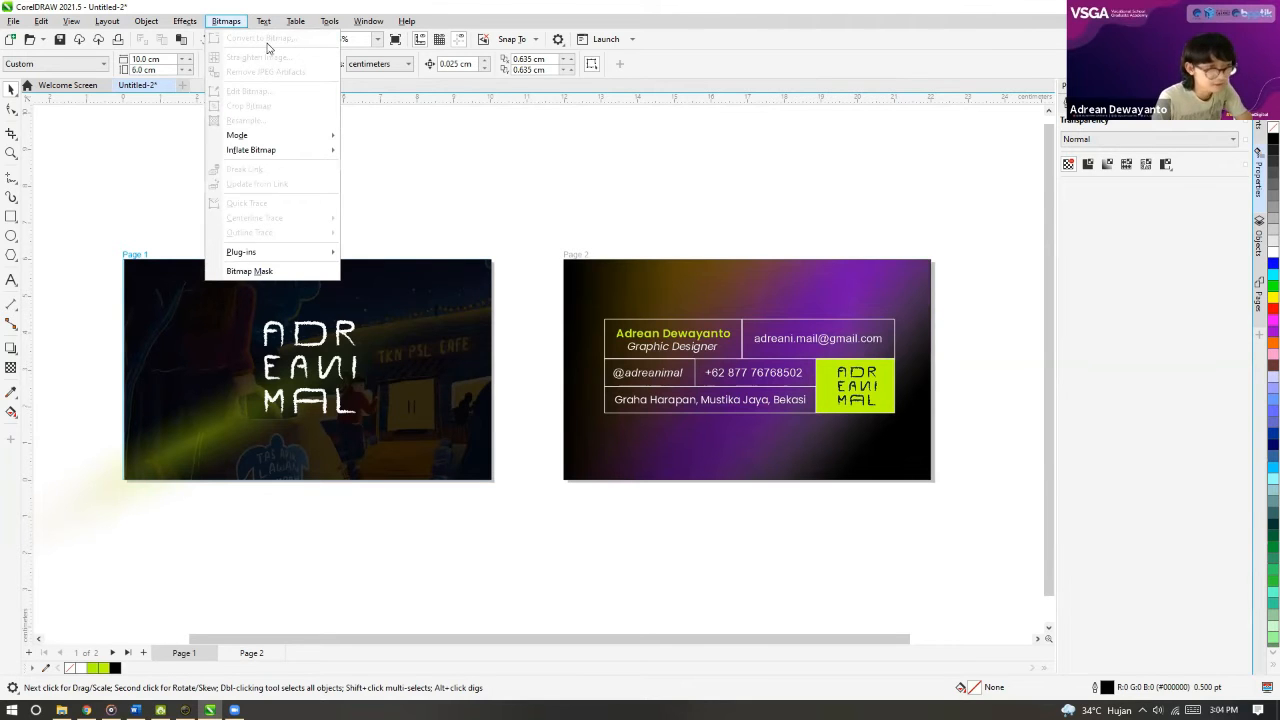
# Step: Examine the front and back sides of the two-page business card design up close
pyautogui.click(740, 278)
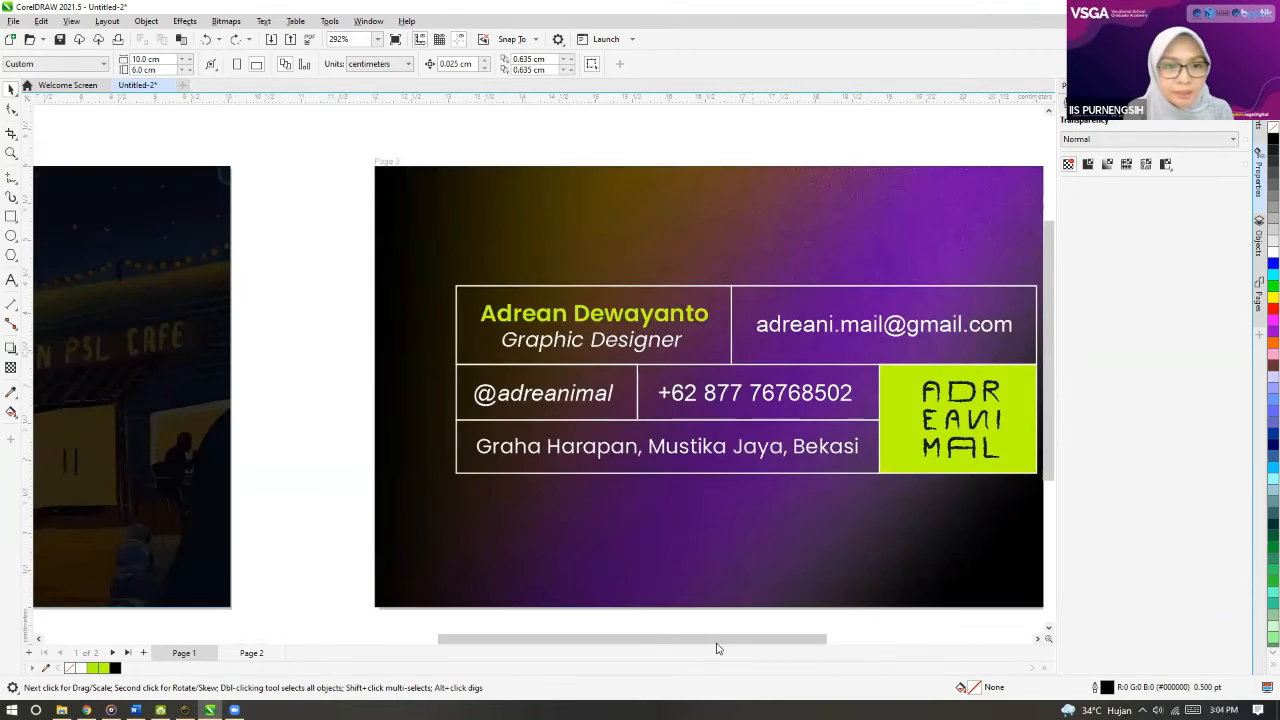
pyautogui.hscroll(2, 860, 404)
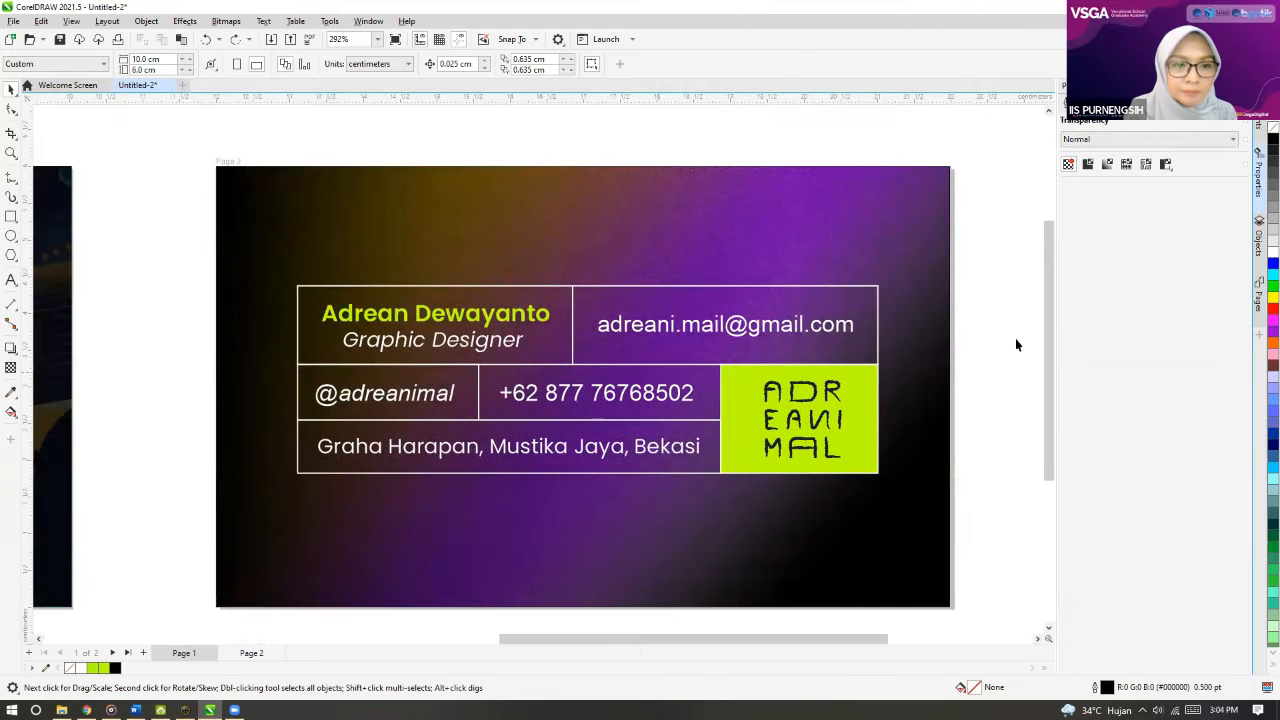
pyautogui.moveTo(563, 639); pyautogui.dragTo(558, 656)
pyautogui.hscroll(-5, 558, 656)
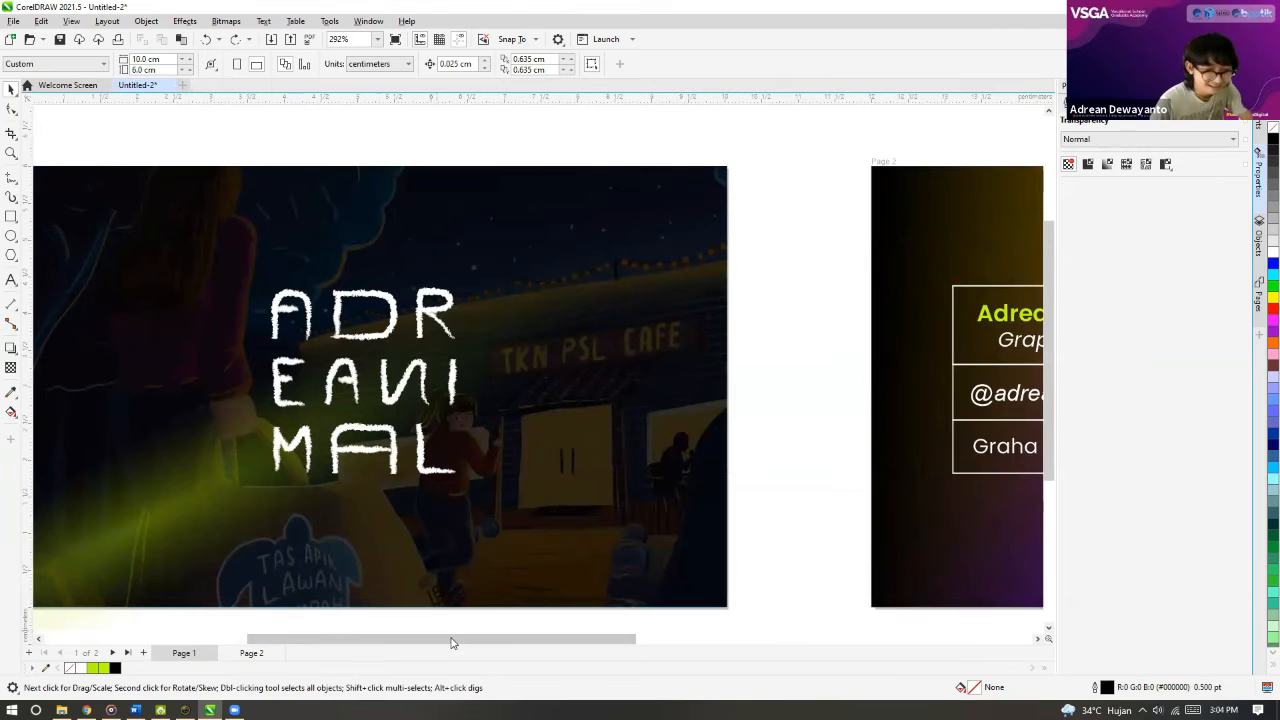
pyautogui.moveTo(431, 641)
pyautogui.mouseDown()
pyautogui.moveTo(444, 648)
pyautogui.moveTo(434, 641)
pyautogui.mouseUp()
pyautogui.scroll(-1, 1052, 365)
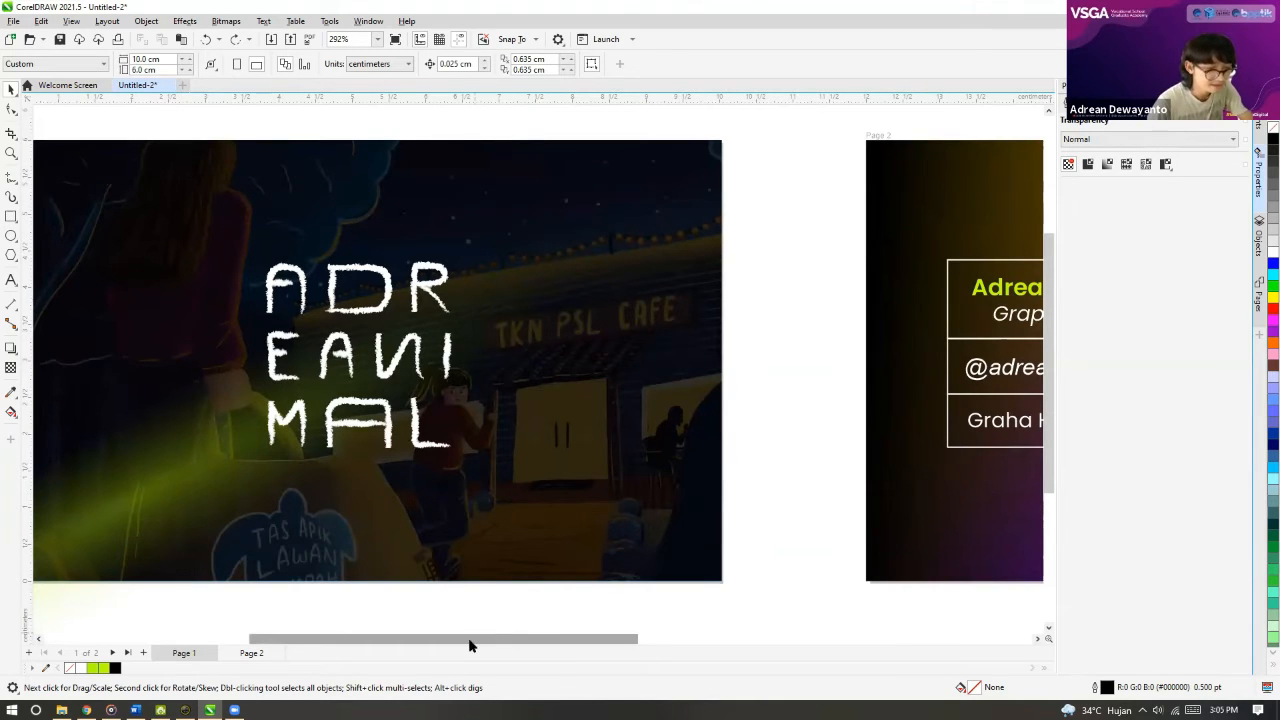
pyautogui.hscroll(1, 475, 645)
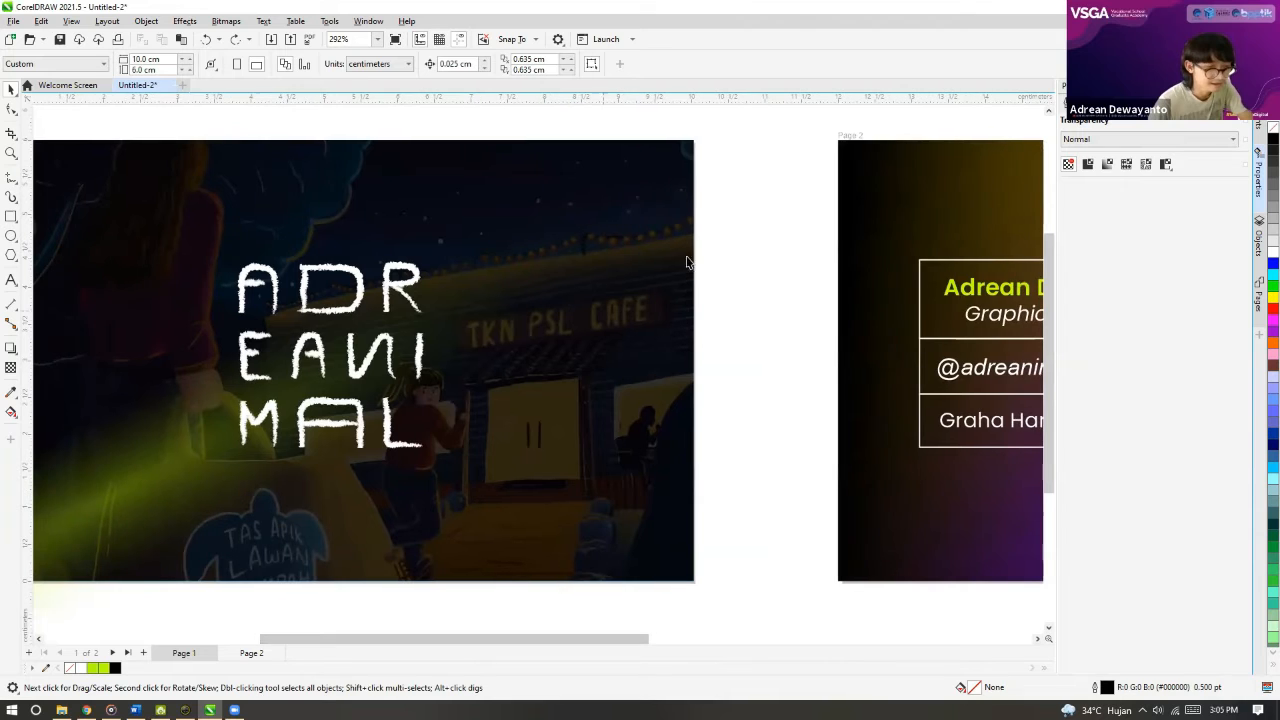
# Step: Move the translucent black rectangle aside to expose the page 1 illustration, undo the accidental glow shift, and place the rectangle back
pyautogui.click(630, 353)
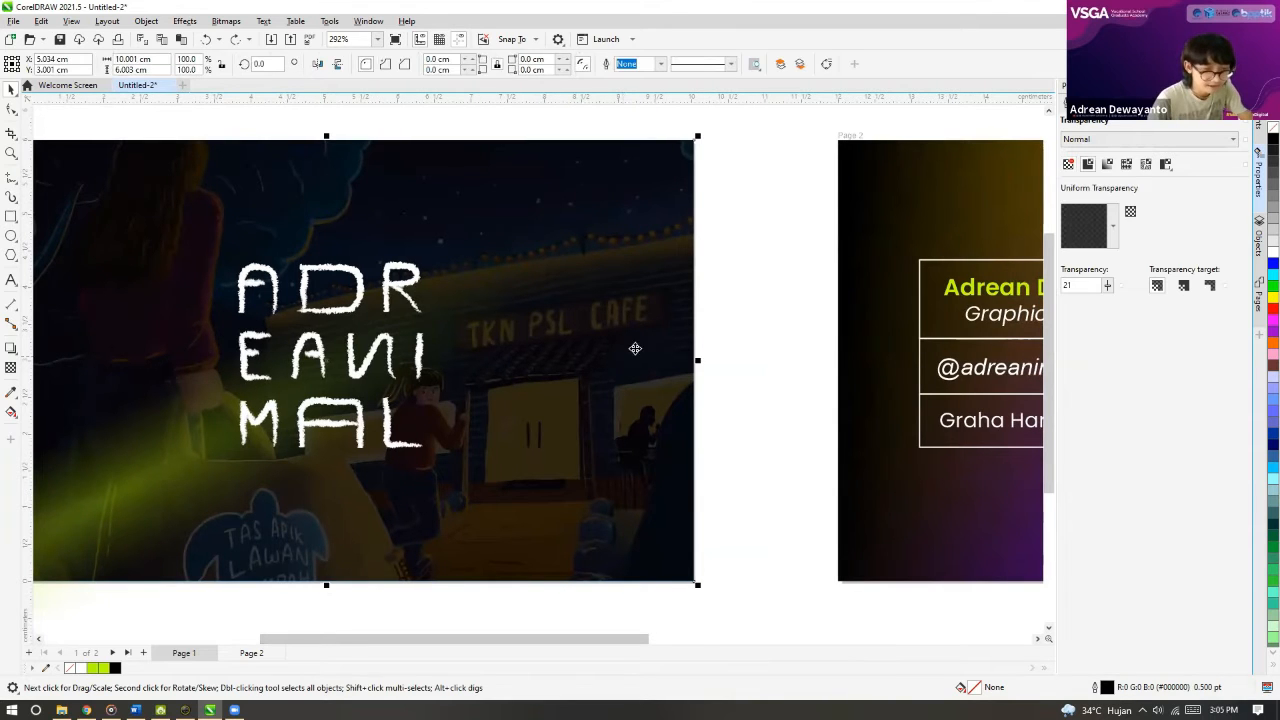
pyautogui.moveTo(566, 393); pyautogui.dragTo(469, 449)
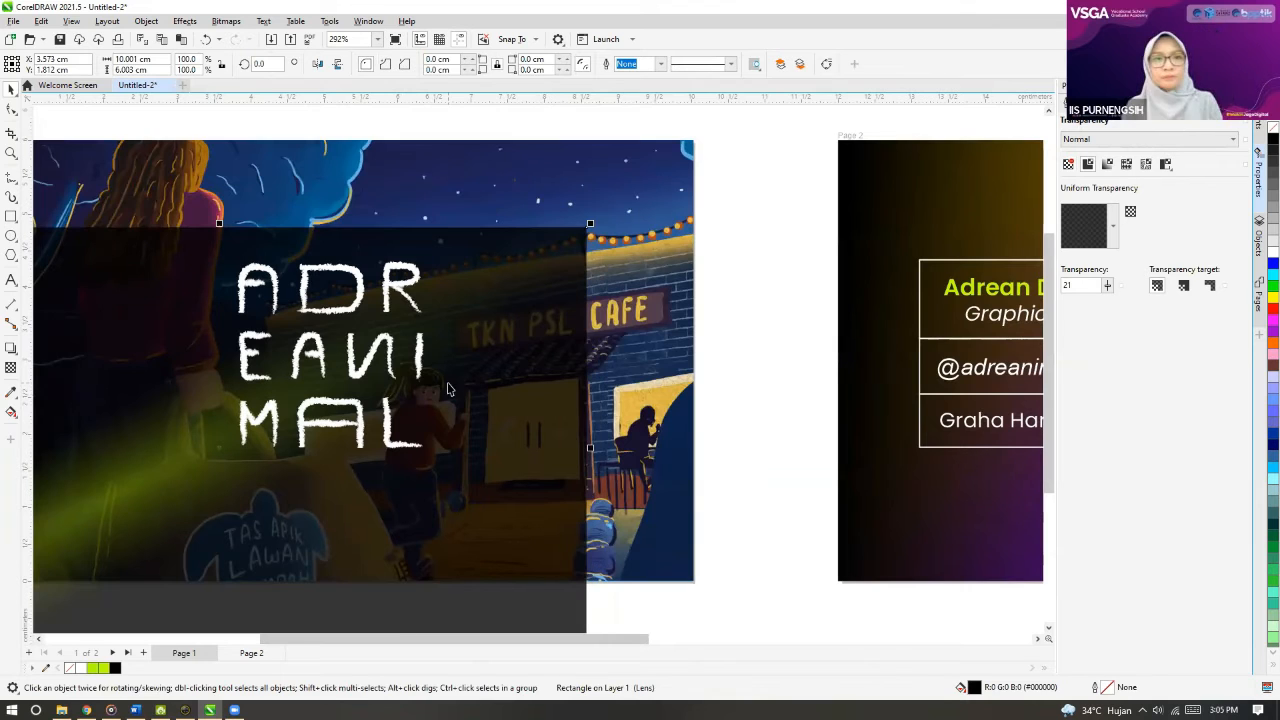
pyautogui.scroll(-2, 450, 390)
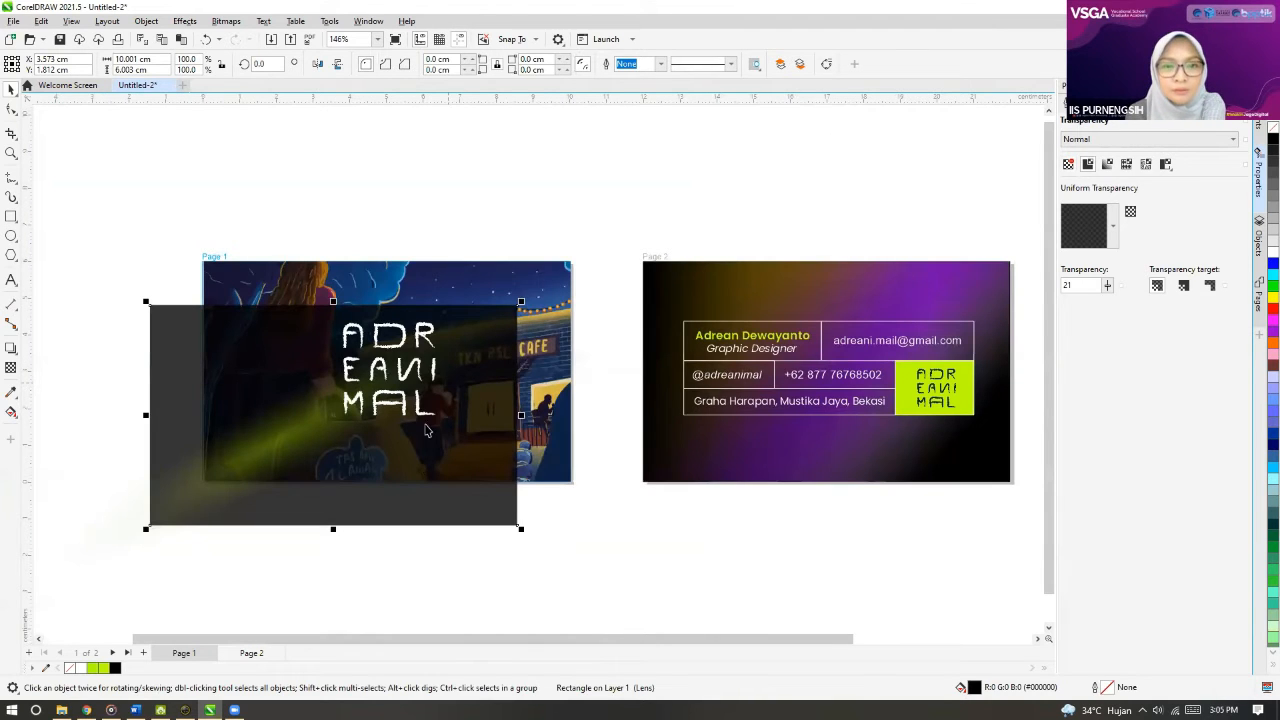
pyautogui.moveTo(321, 441); pyautogui.dragTo(301, 419)
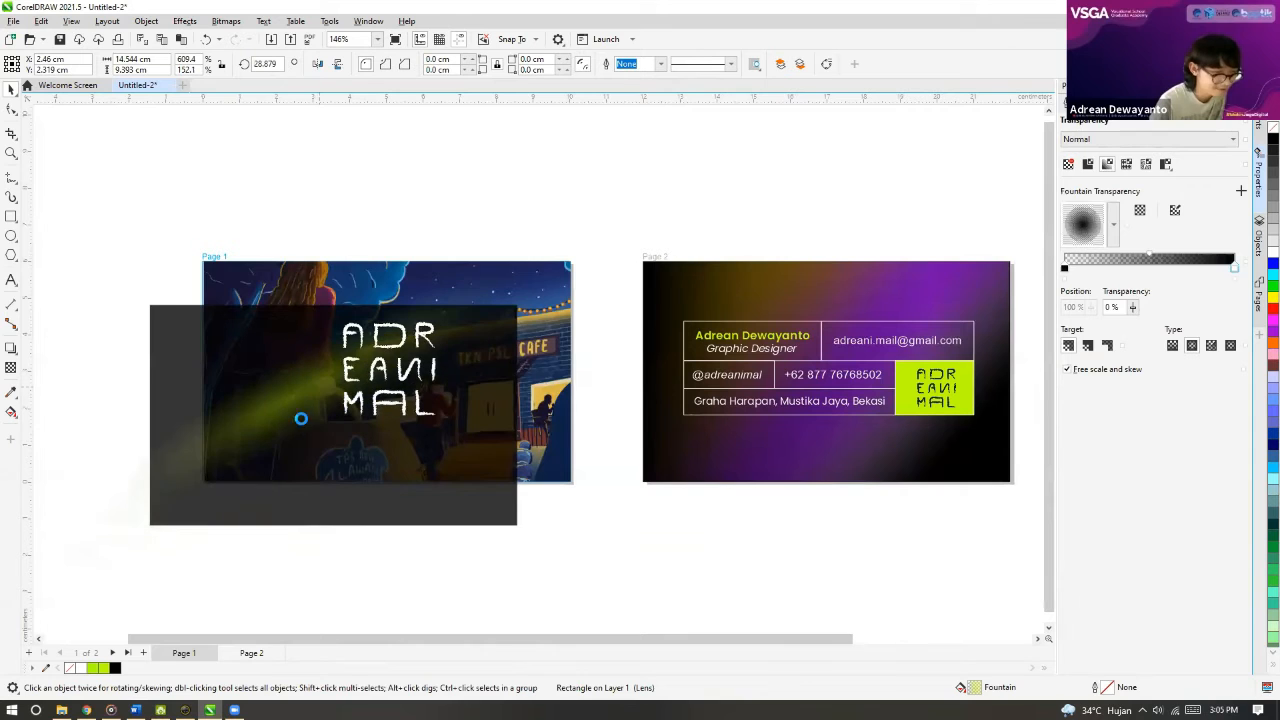
pyautogui.hotkey('ctrl', 'z')
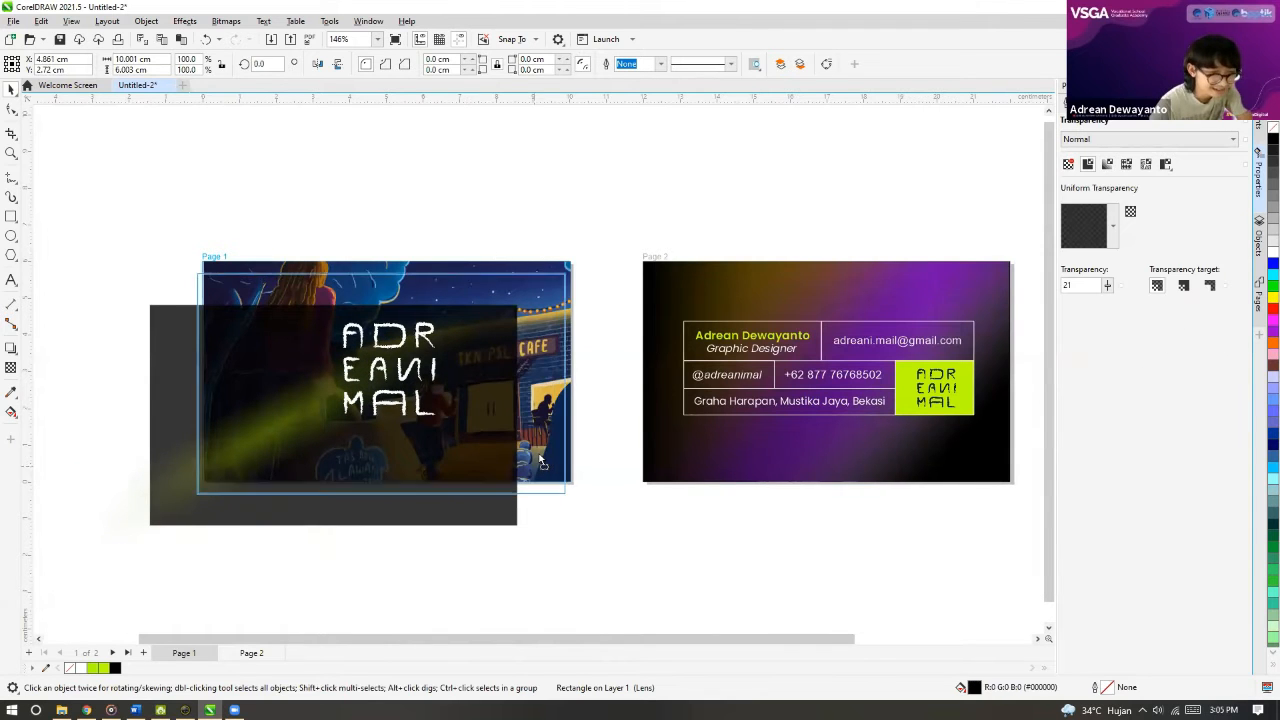
pyautogui.hotkey('ctrl', 'z')
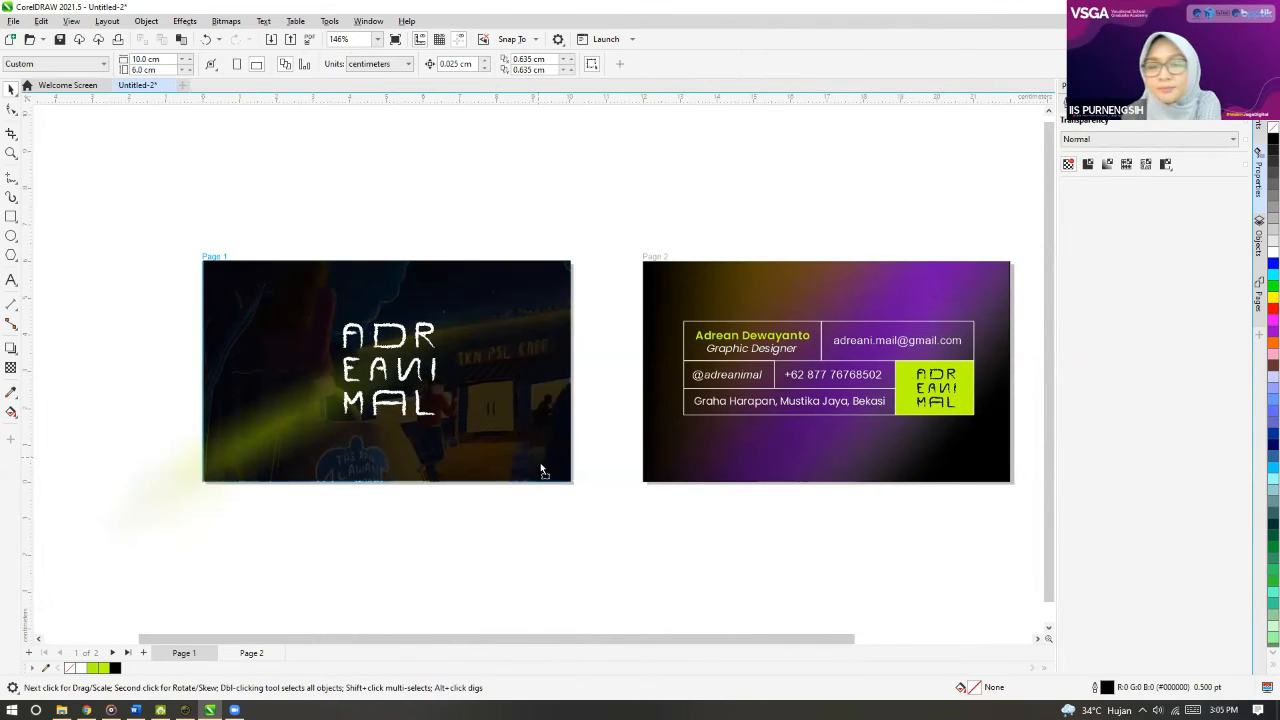
pyautogui.click(560, 531)
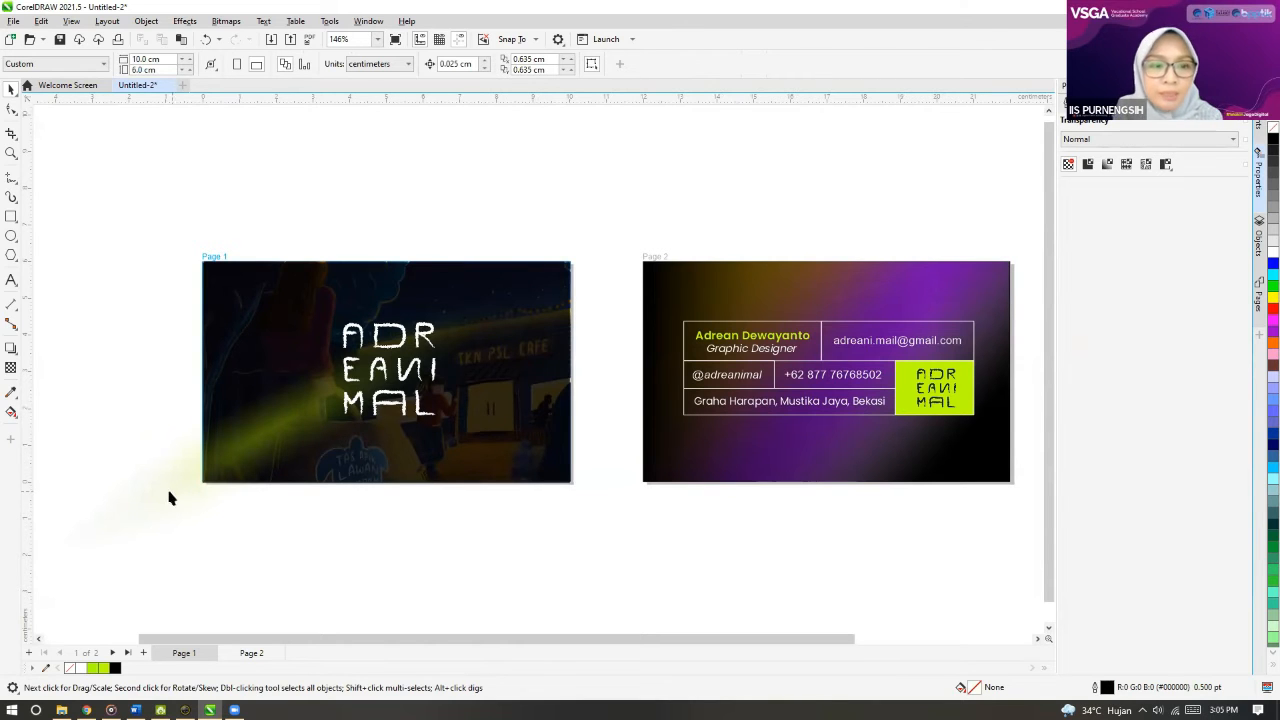
# Step: Move the translucent black rectangle down off the page 1 illustration and open the Lens effect settings for the illustration bitmap
pyautogui.click(267, 301)
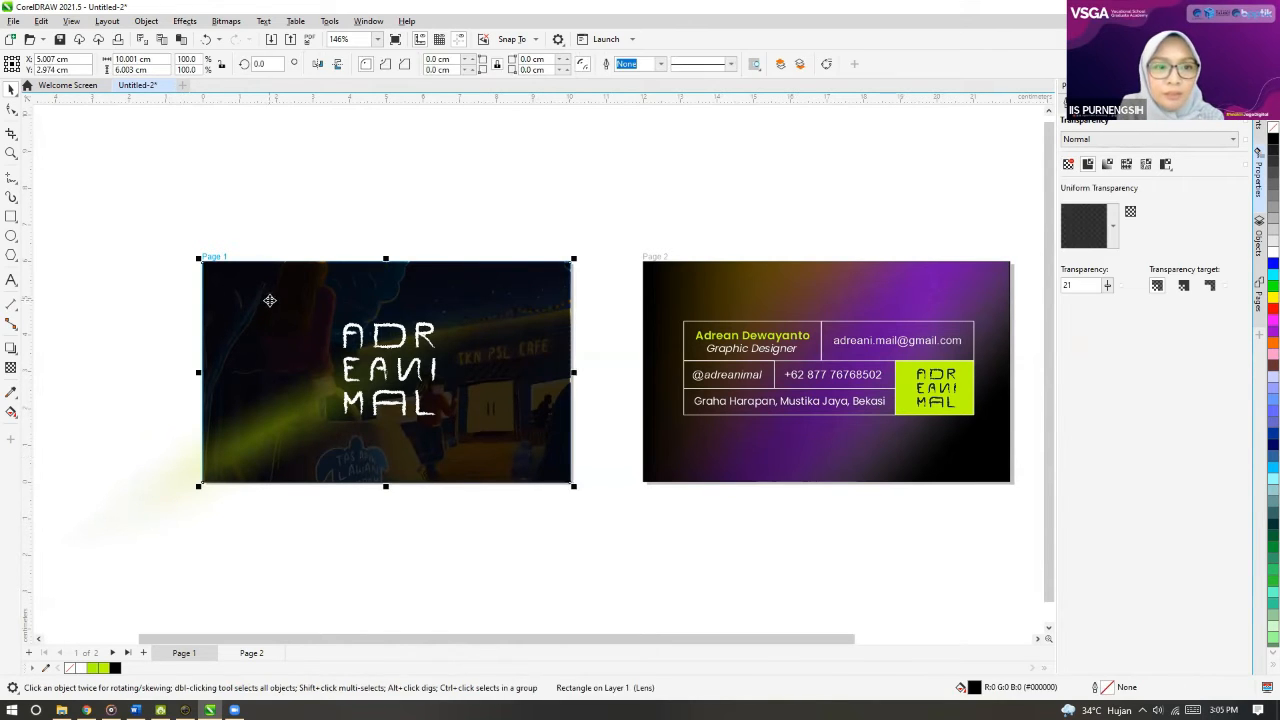
pyautogui.moveTo(270, 301); pyautogui.dragTo(228, 429)
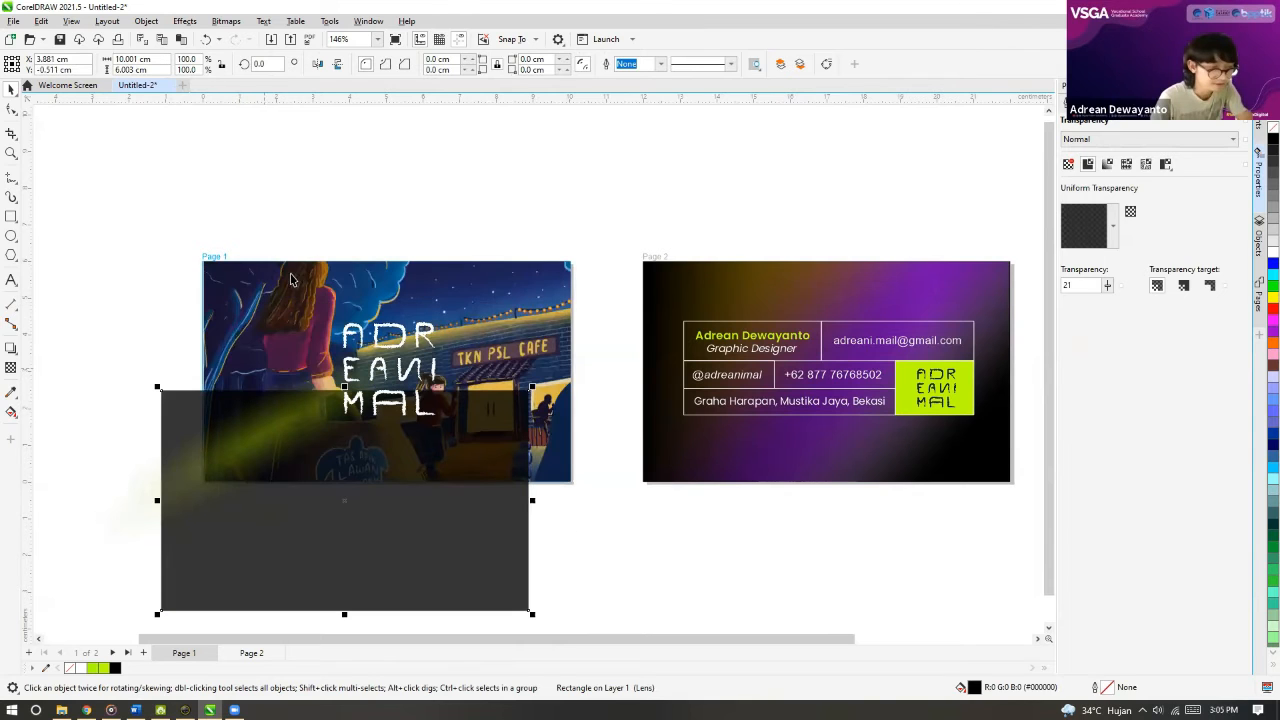
pyautogui.click(297, 280)
pyautogui.click(185, 21)
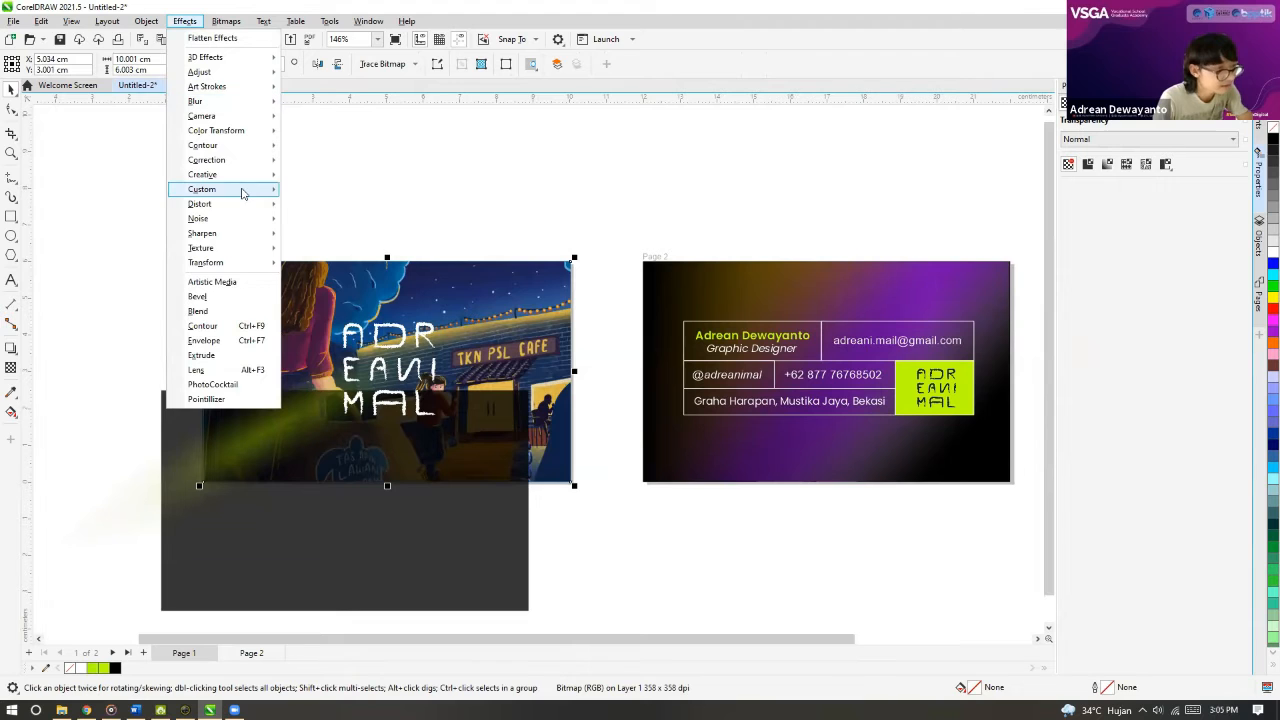
pyautogui.moveTo(241, 208)
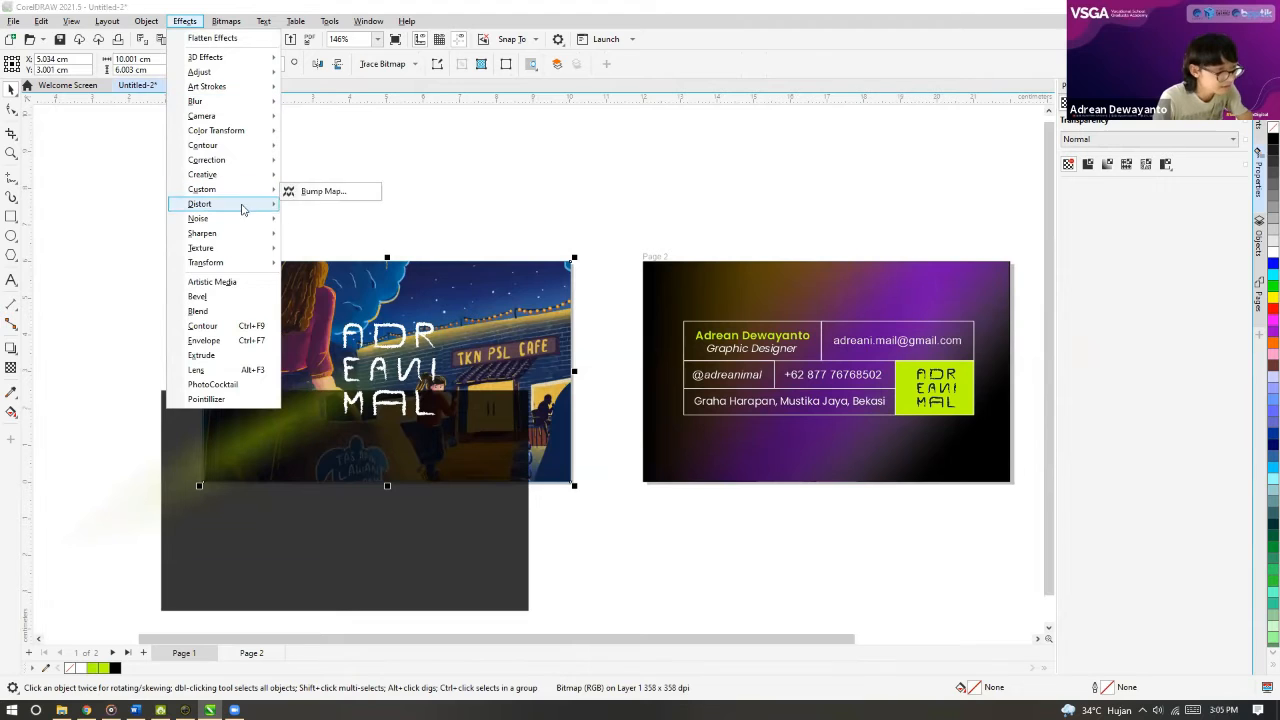
pyautogui.click(210, 371)
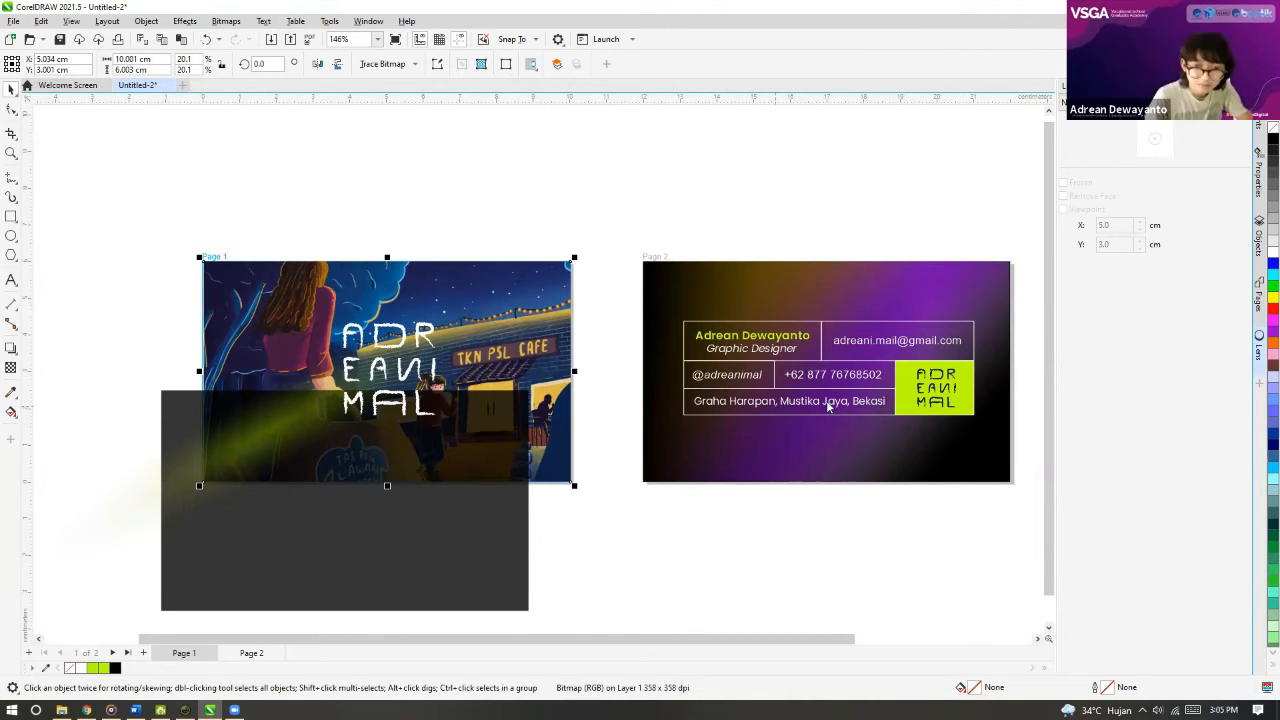
# Step: Try the Brighten and Transparency lens types on the illustration bitmap without applying them
pyautogui.click(1090, 118)
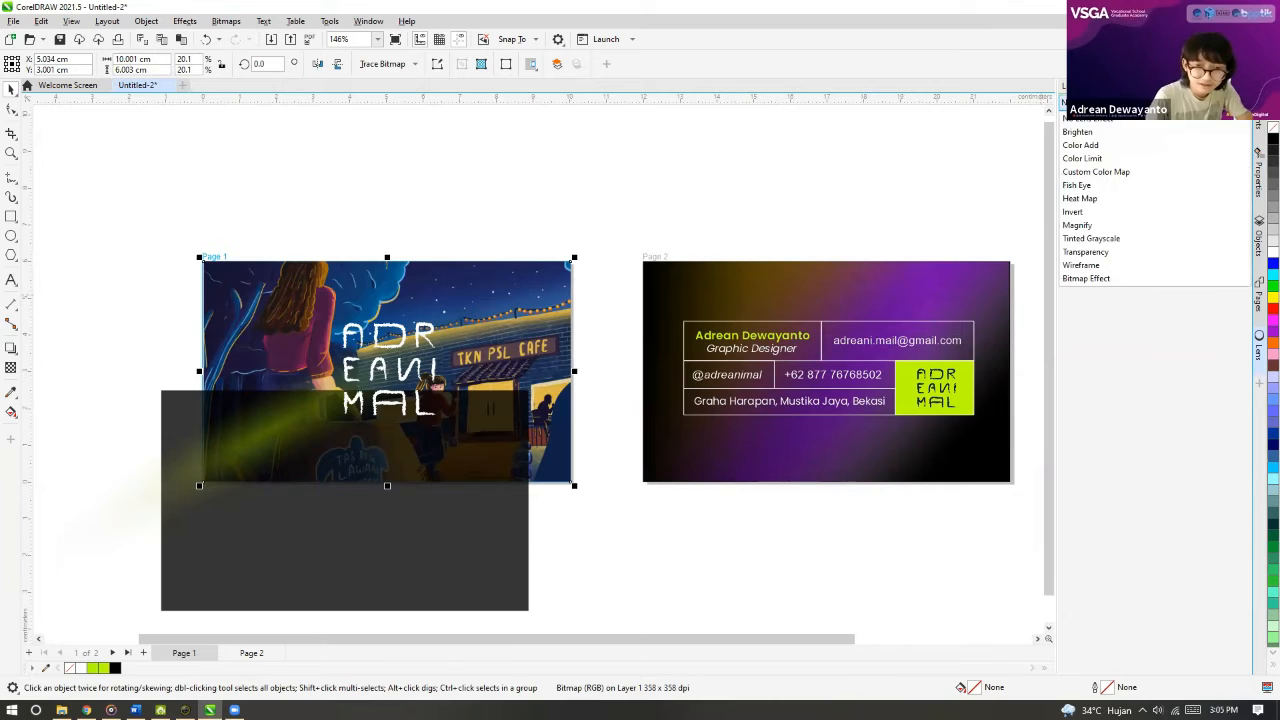
pyautogui.click(1082, 131)
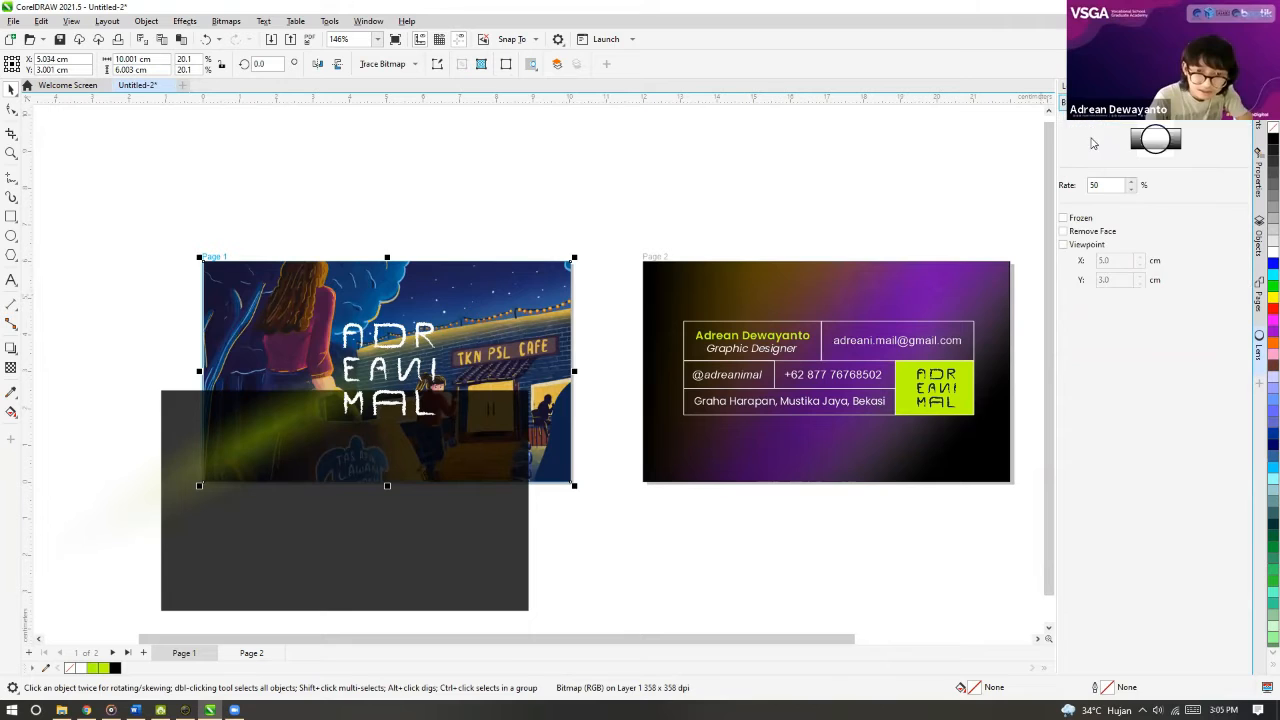
pyautogui.click(1090, 118)
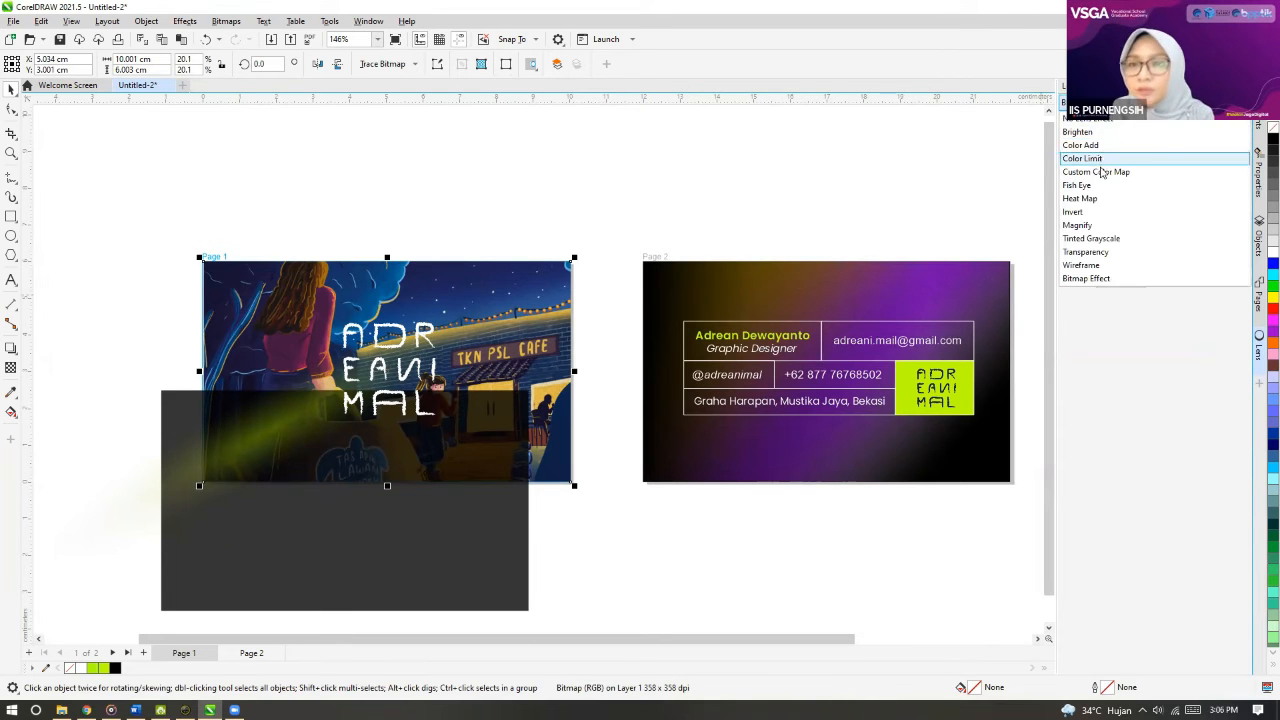
pyautogui.click(1092, 253)
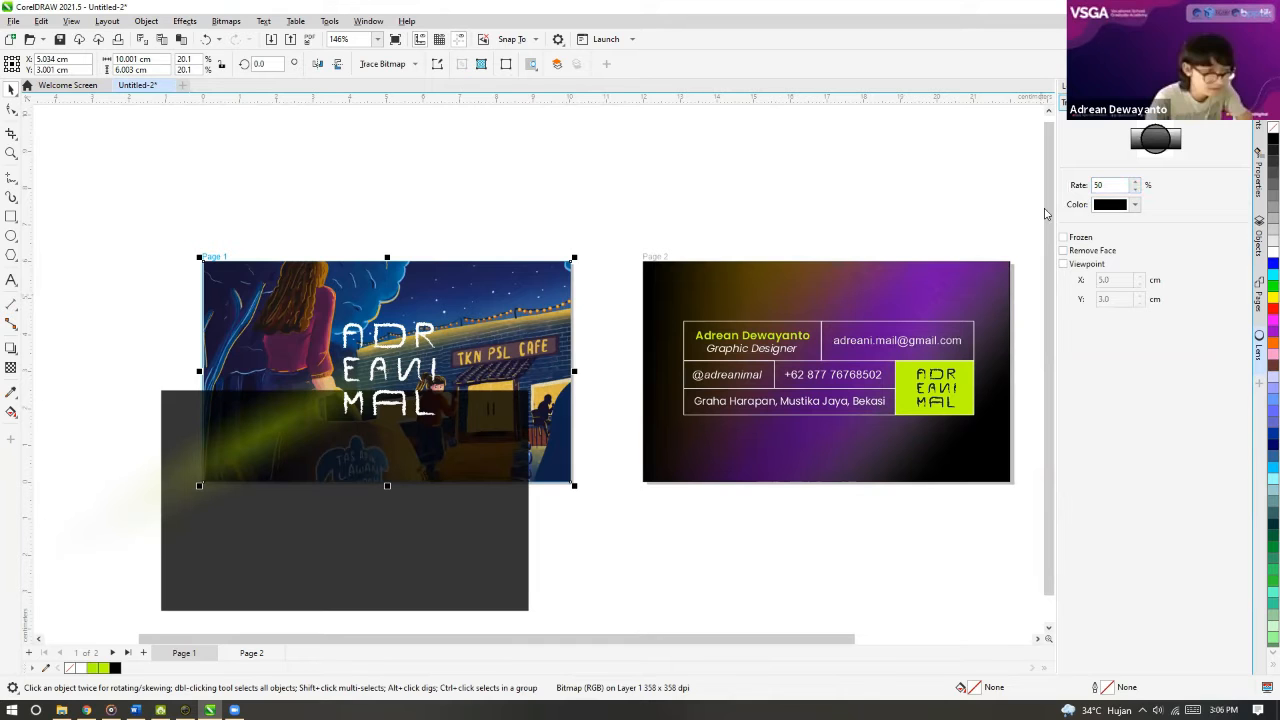
pyautogui.click(437, 335)
pyautogui.press('Tab')
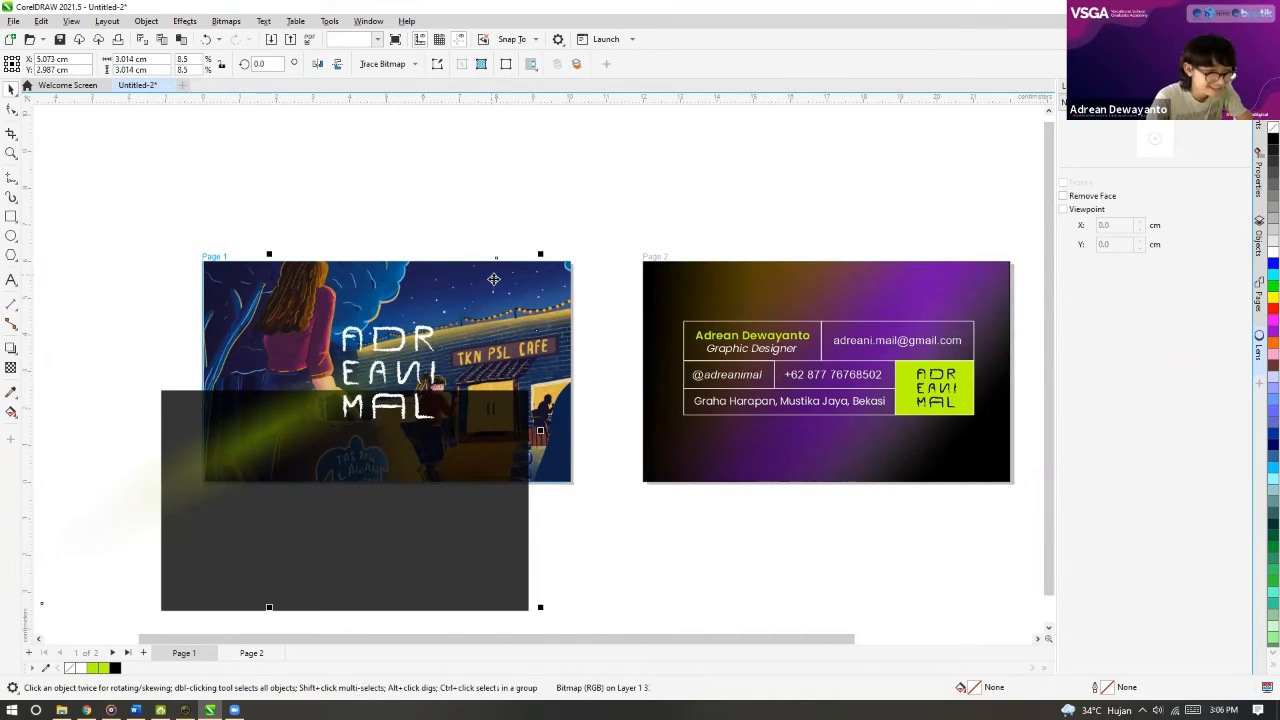
pyautogui.click(564, 300)
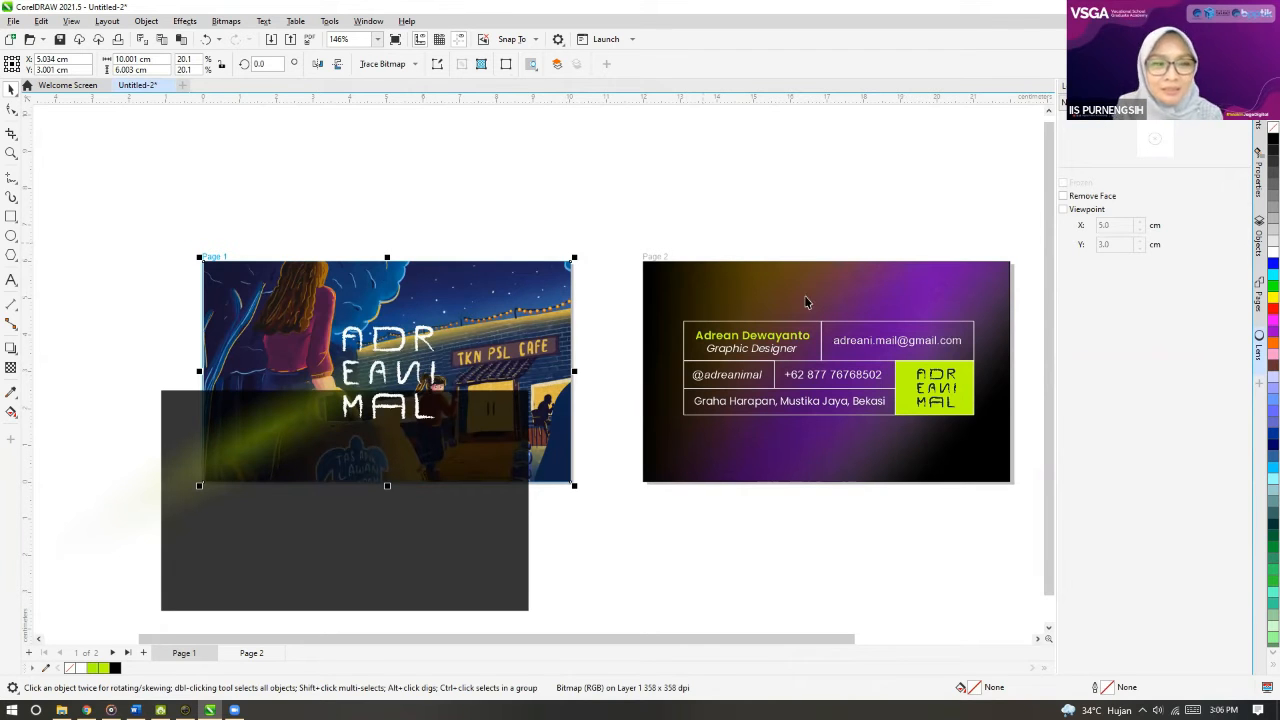
# Step: Move the translucent black rectangle back into place over the page 1 illustration
pyautogui.moveTo(503, 571); pyautogui.dragTo(542, 521)
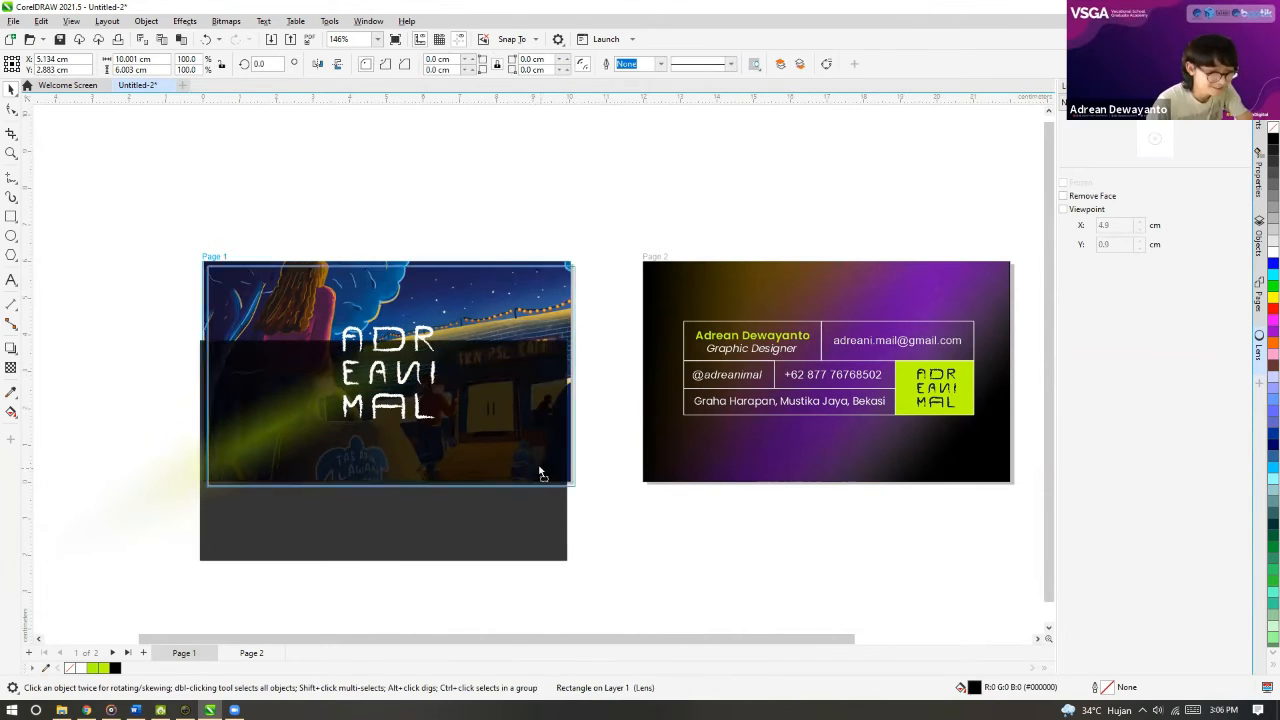
pyautogui.moveTo(540, 473); pyautogui.dragTo(533, 461)
pyautogui.click(549, 508)
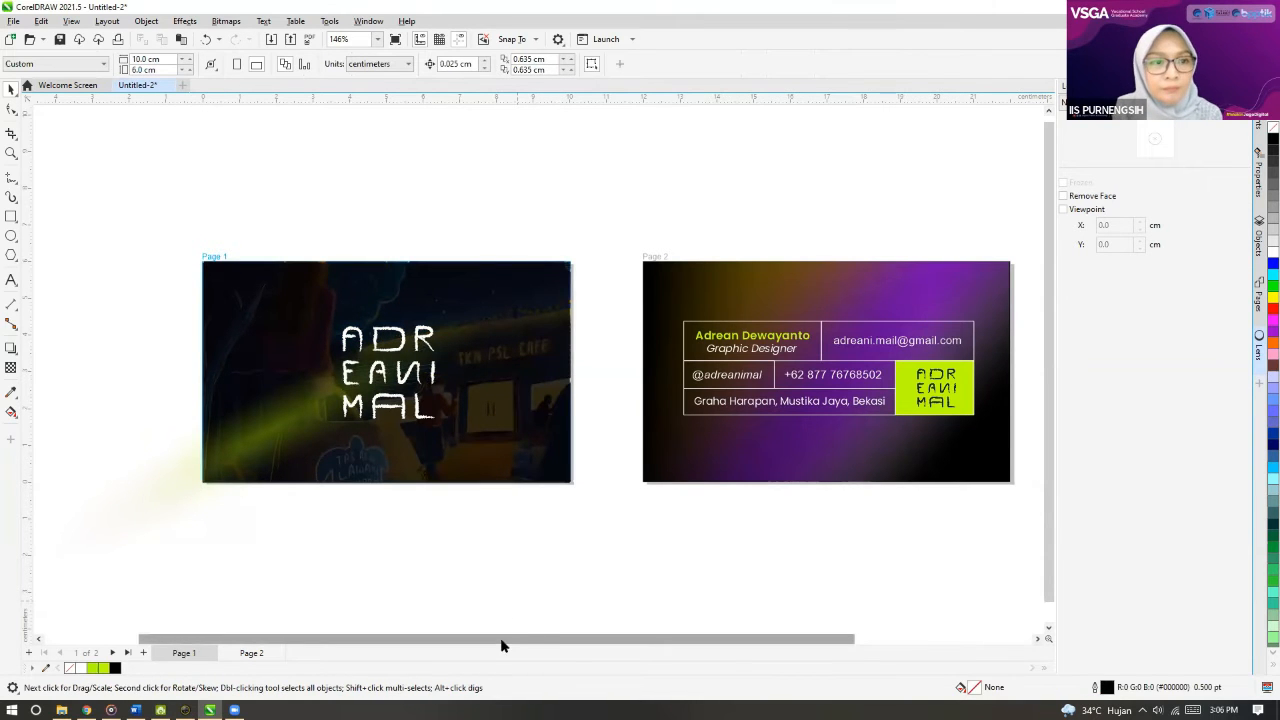
# Step: Sketch a freehand curve about 2 cm wide and 2.6 cm tall in the upper-left area of page 1 and delete it
pyautogui.moveTo(502, 645); pyautogui.dragTo(523, 606)
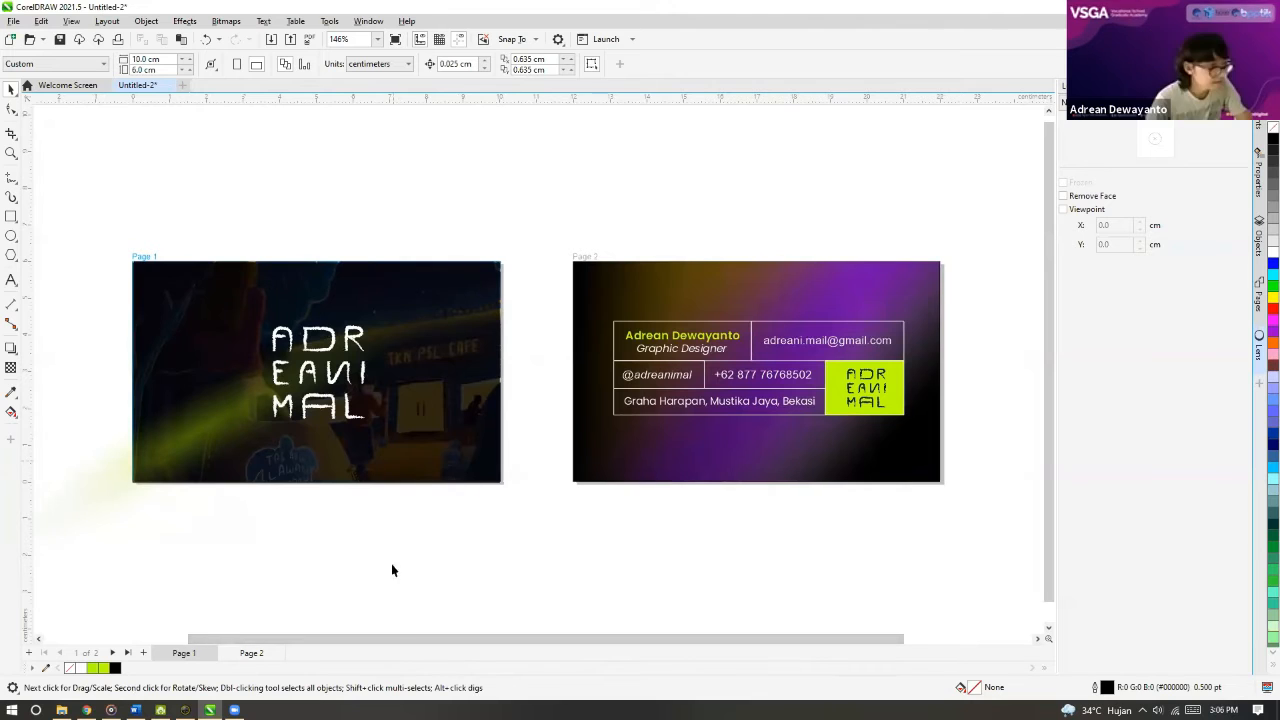
pyautogui.moveTo(428, 646); pyautogui.dragTo(460, 645)
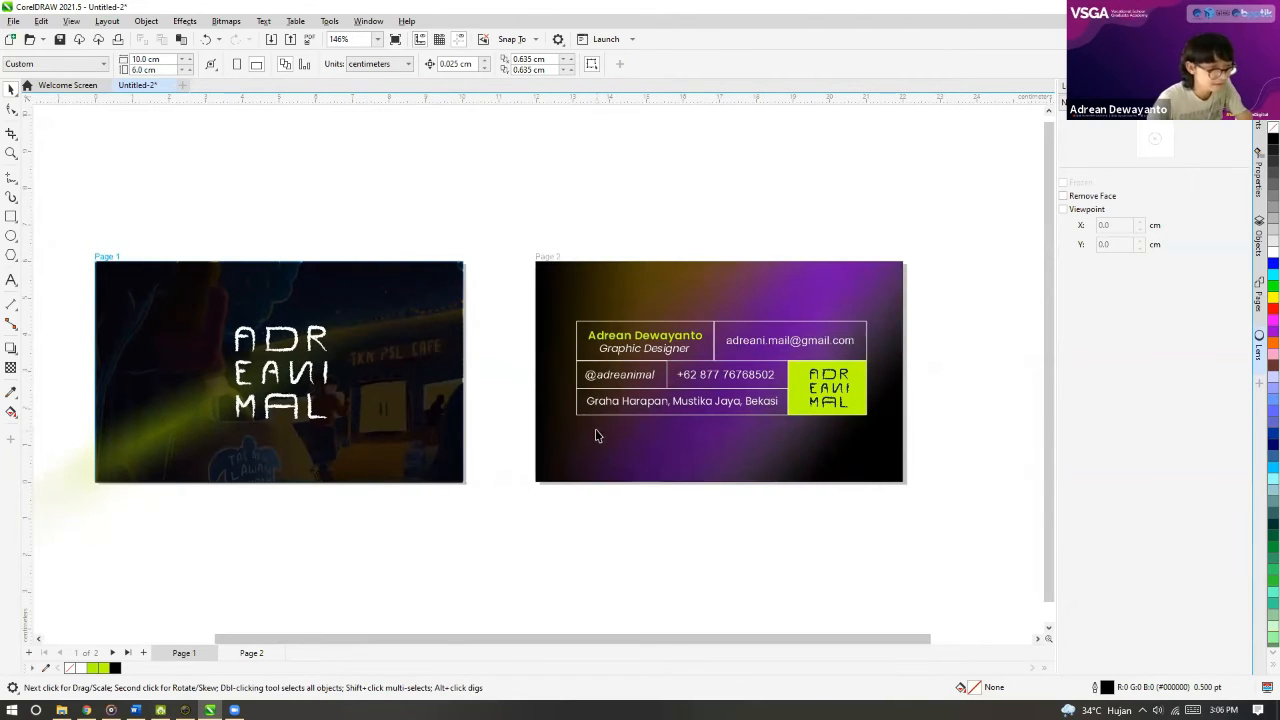
pyautogui.click(11, 177)
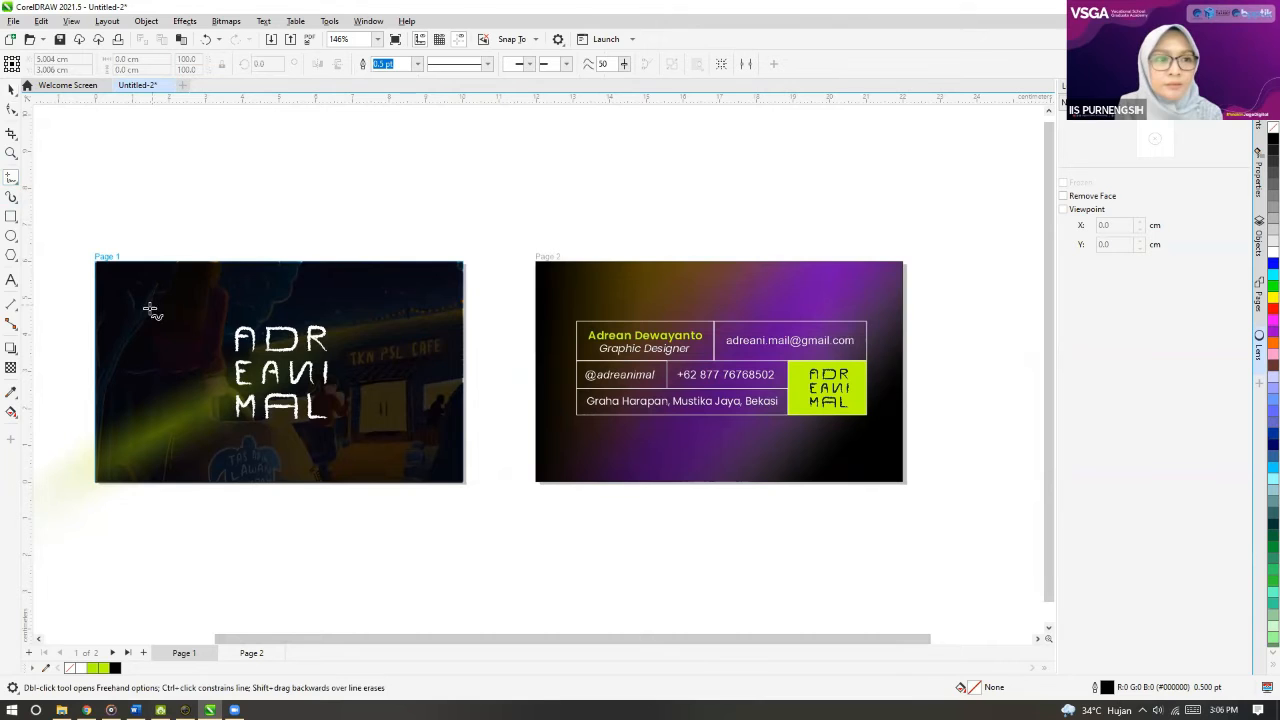
pyautogui.moveTo(143, 300)
pyautogui.mouseDown()
pyautogui.moveTo(199, 343)
pyautogui.moveTo(192, 392)
pyautogui.moveTo(142, 361)
pyautogui.moveTo(147, 312)
pyautogui.mouseUp()
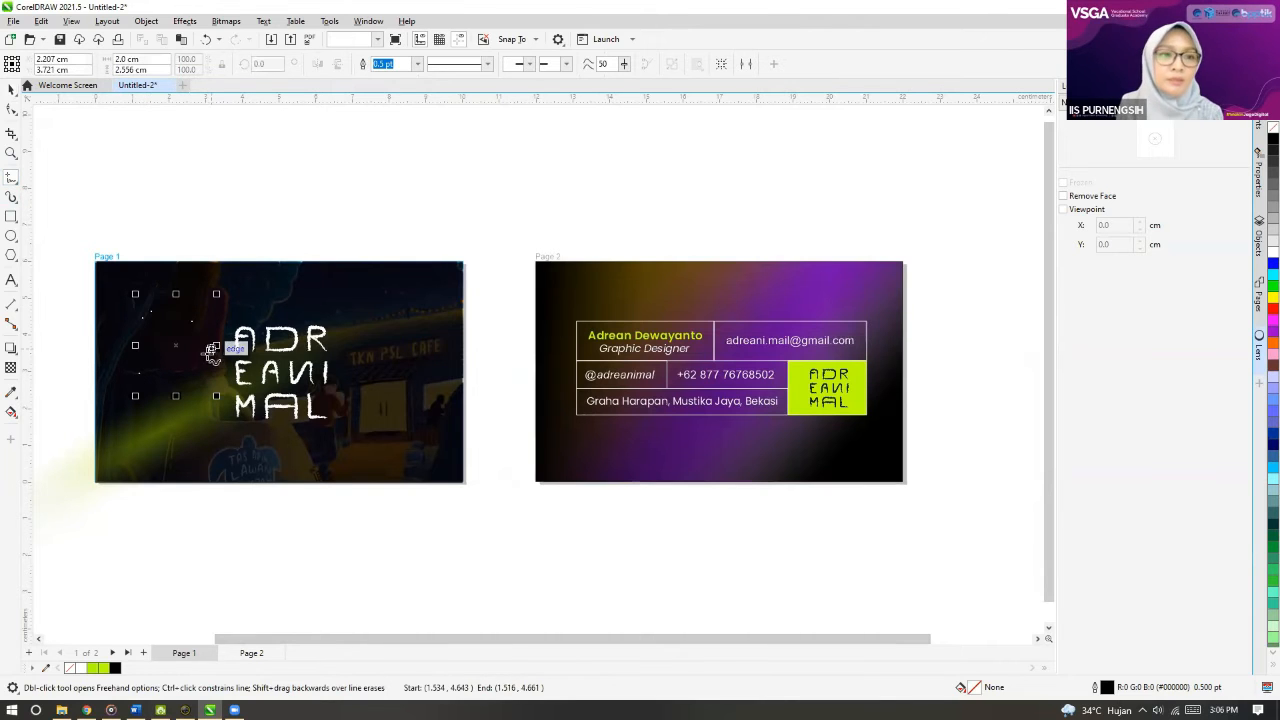
pyautogui.press('Delete')
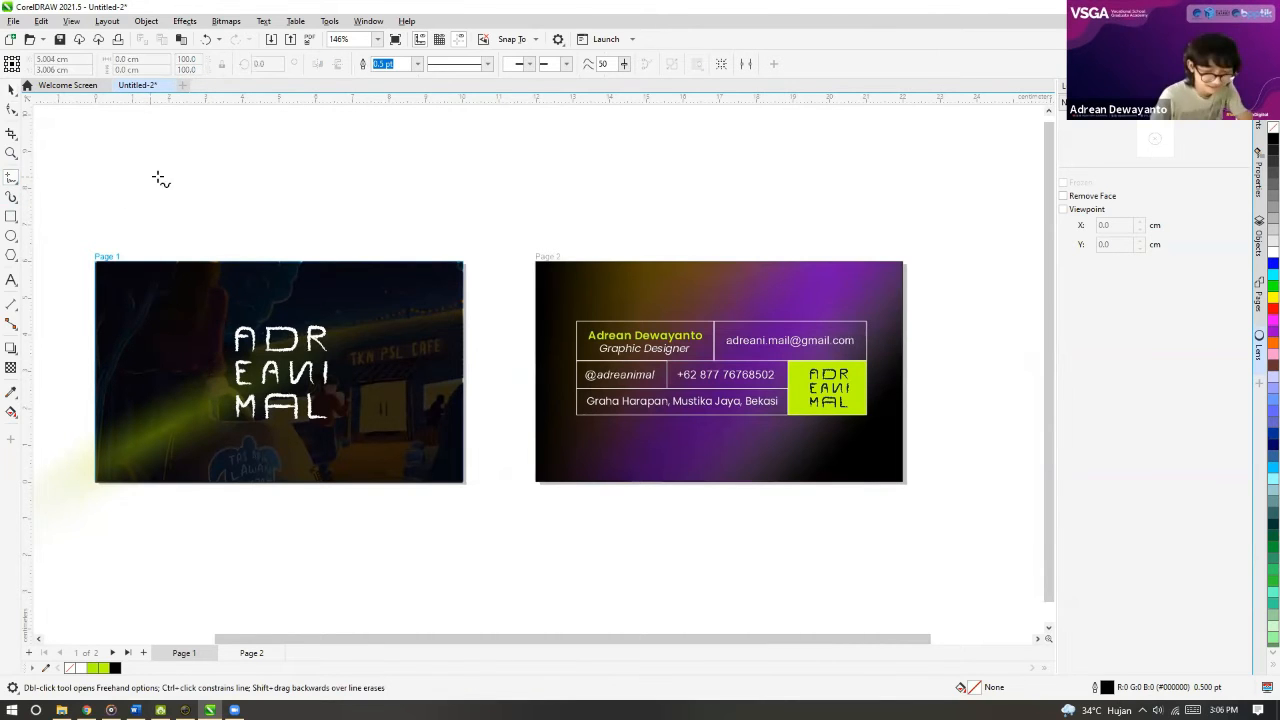
pyautogui.click(11, 89)
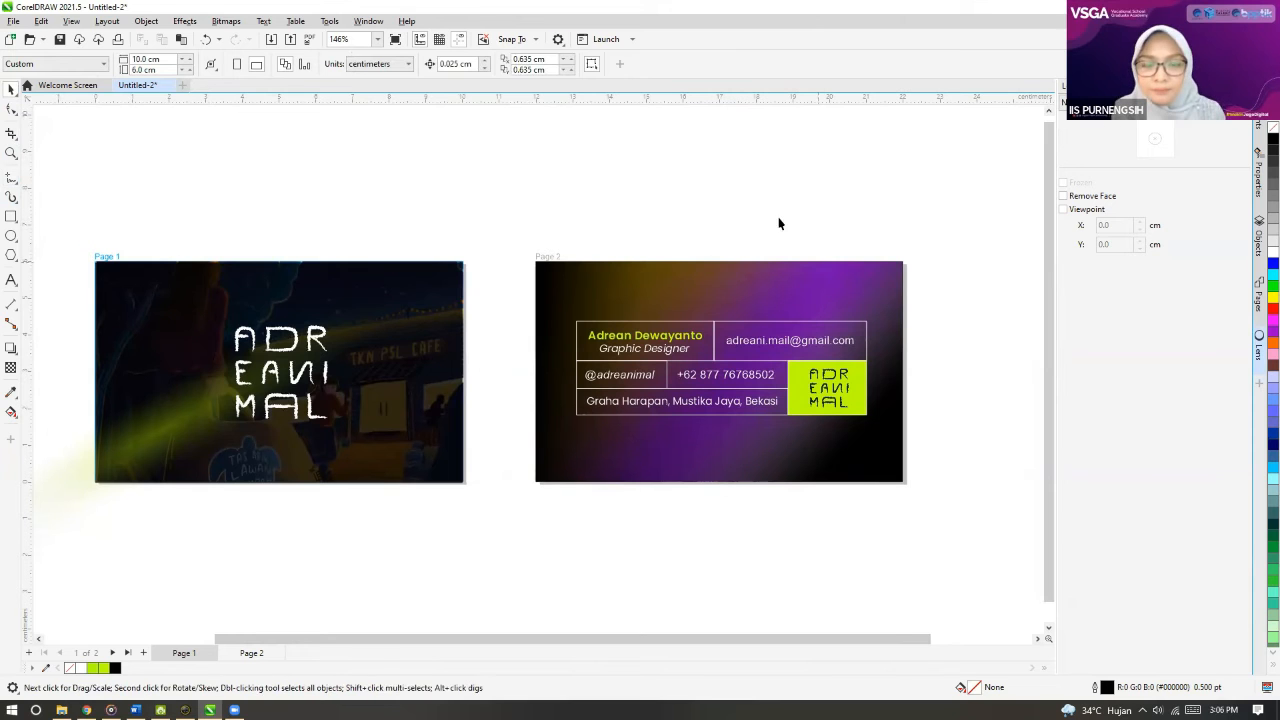
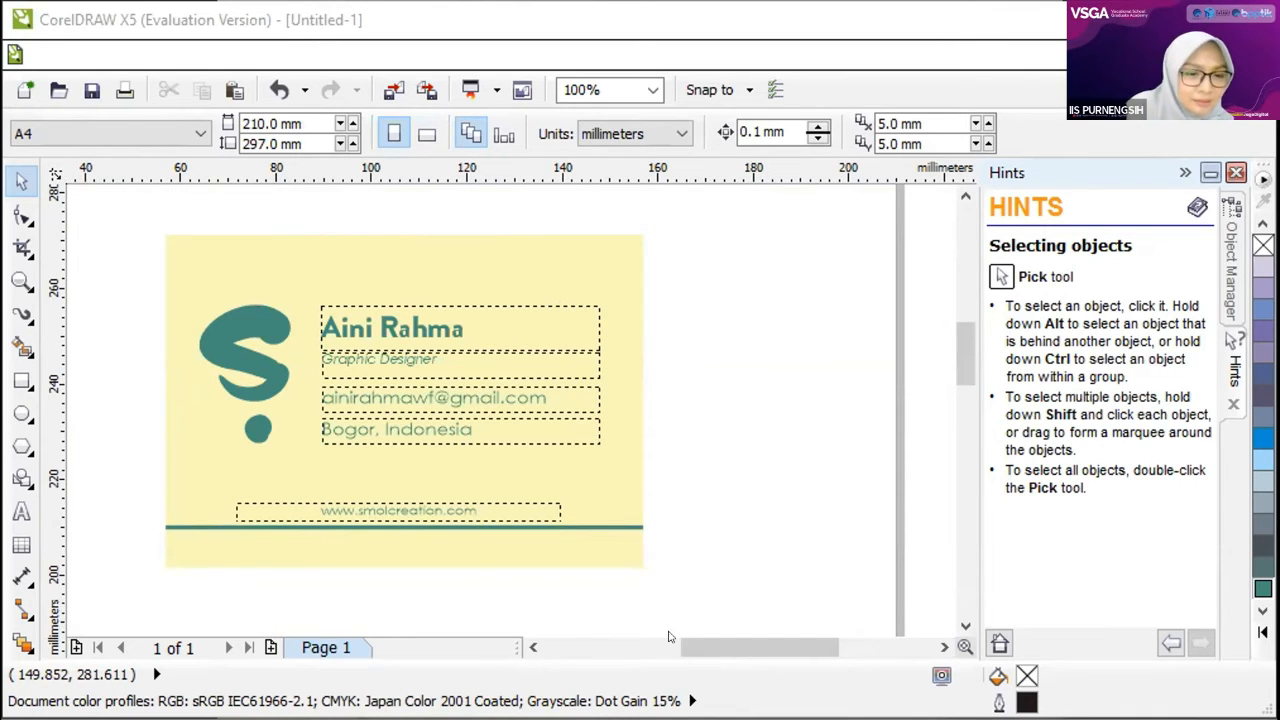
pyautogui.moveTo(688, 641); pyautogui.dragTo(678, 650)
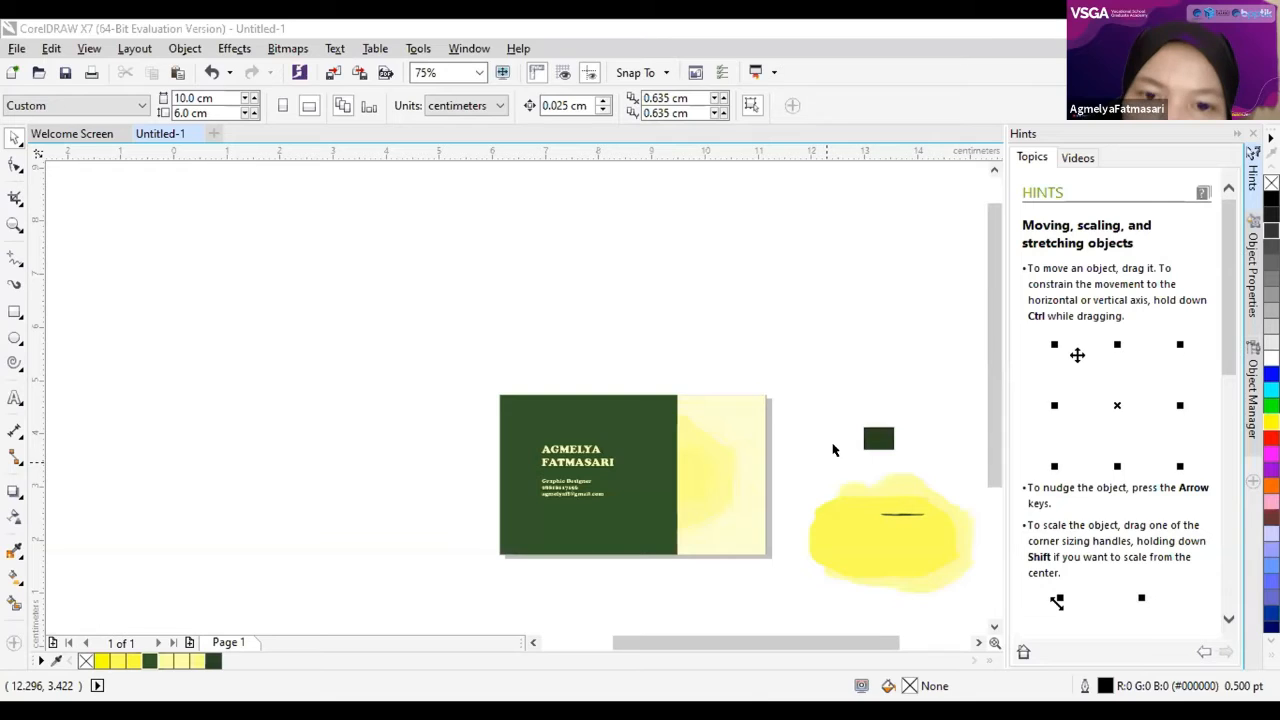
pyautogui.scroll(2, 836, 446)
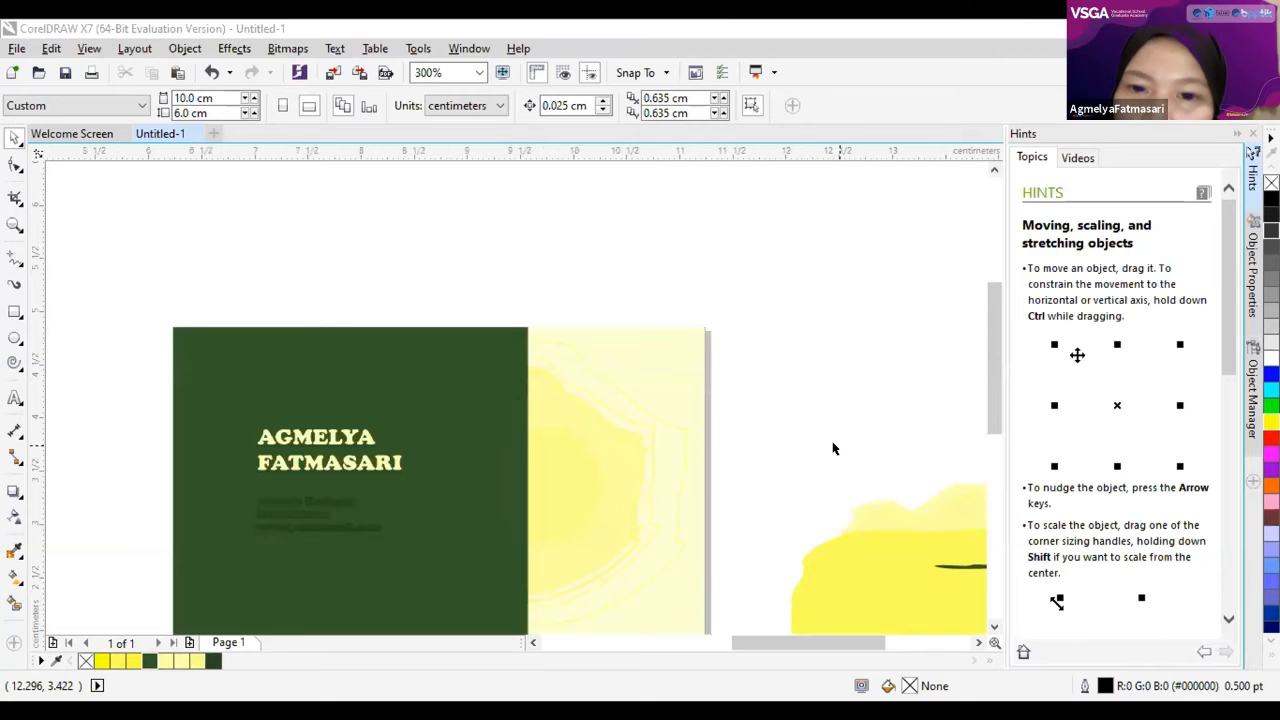
pyautogui.scroll(-1, 834, 448)
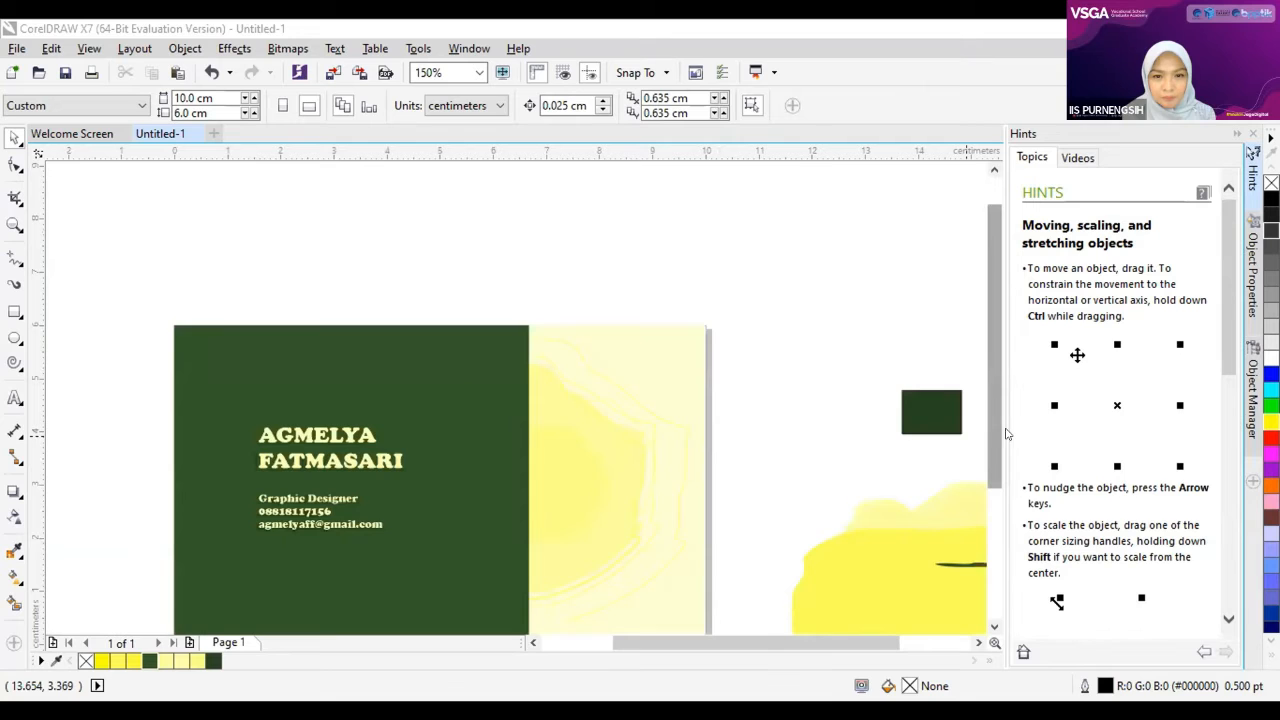
# Step: Delete the dark green rectangle to check the yellow artwork beneath the lettering, and undo the deletion
pyautogui.scroll(-2, 1005, 430)
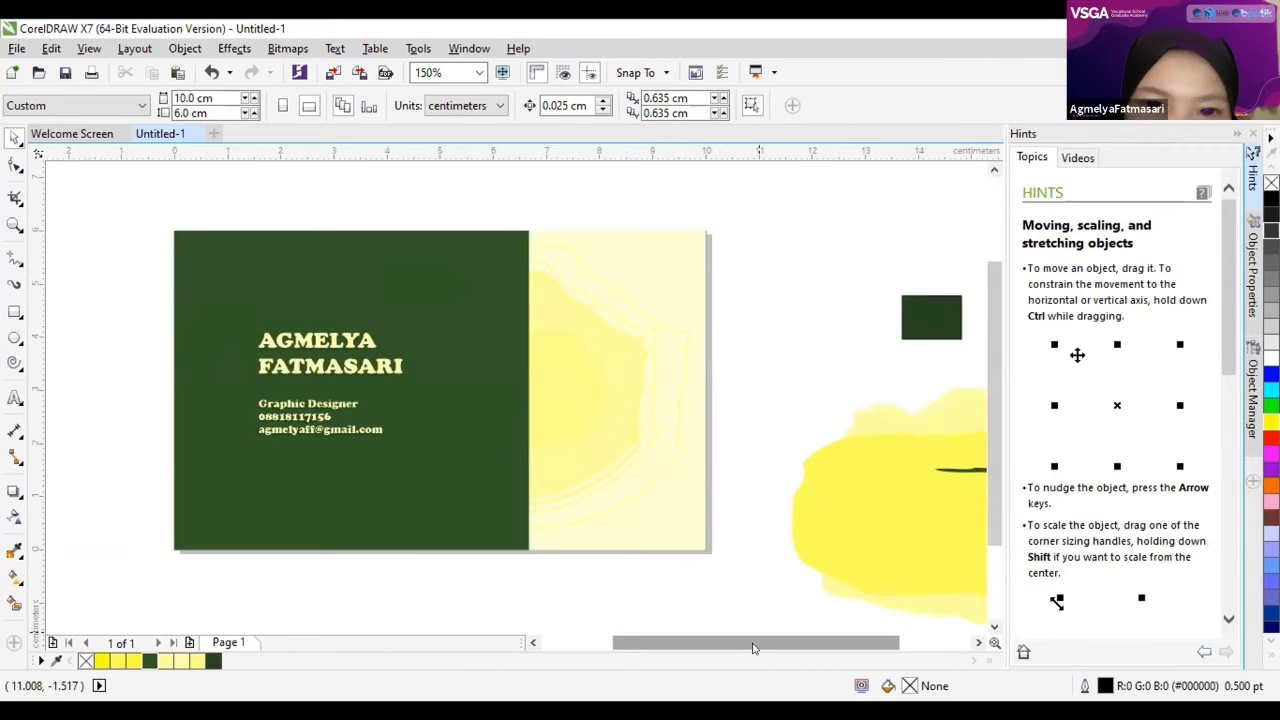
pyautogui.moveTo(728, 648); pyautogui.dragTo(710, 647)
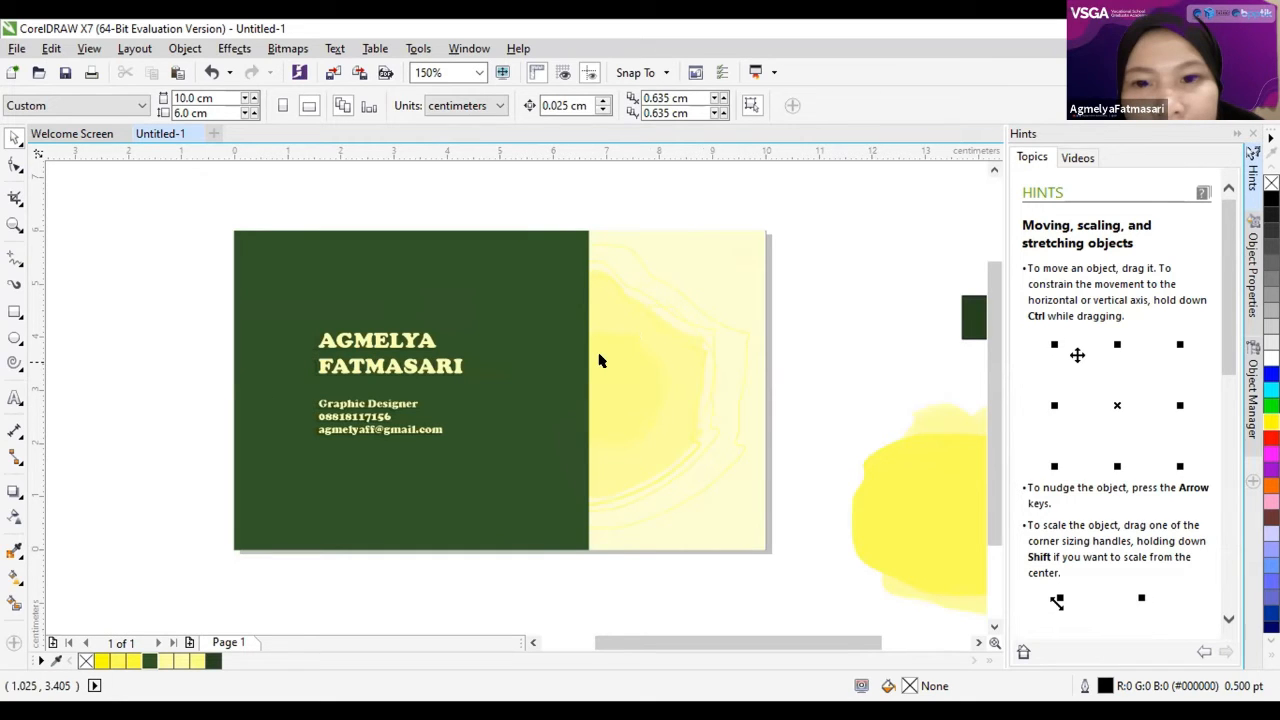
pyautogui.click(486, 406)
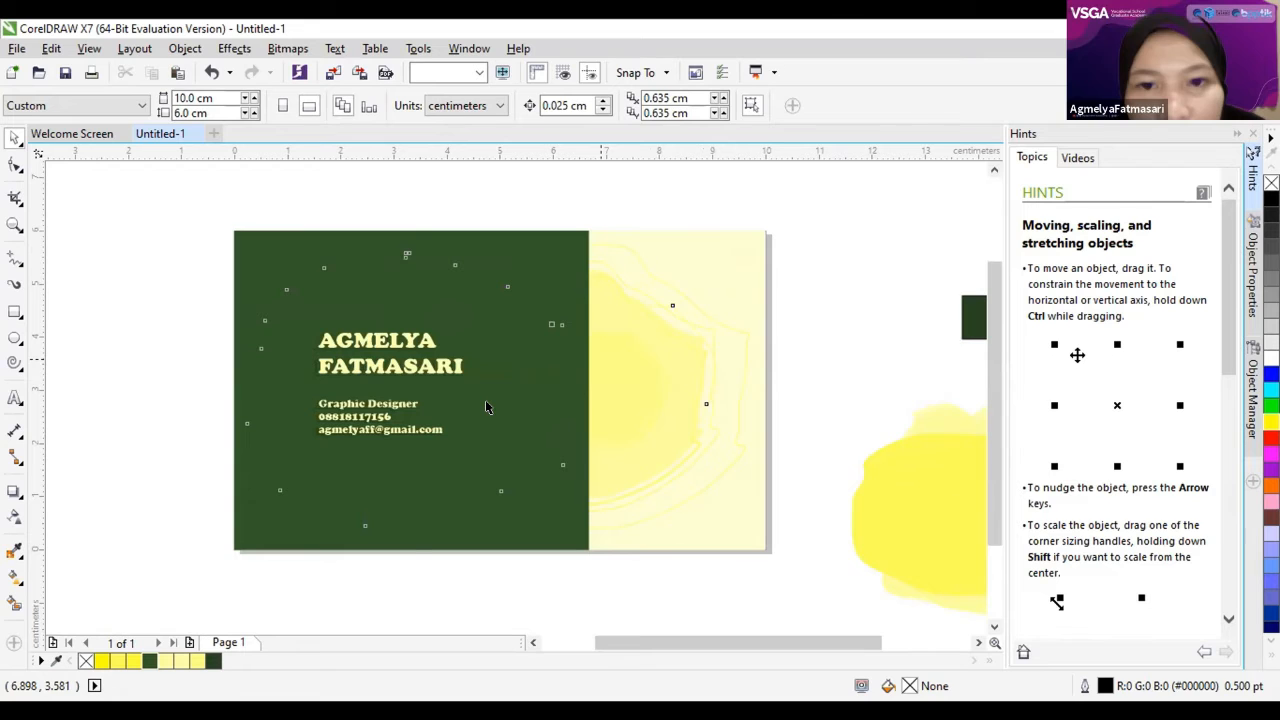
pyautogui.click(509, 379)
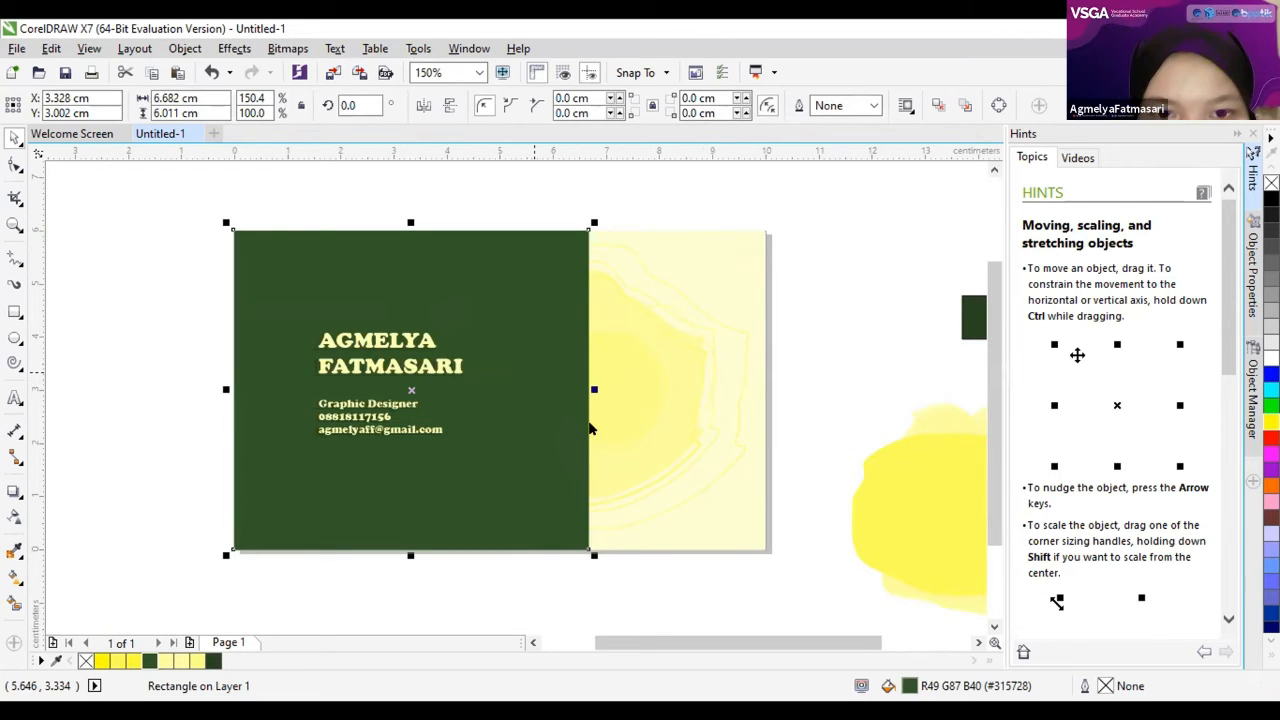
pyautogui.press('Delete')
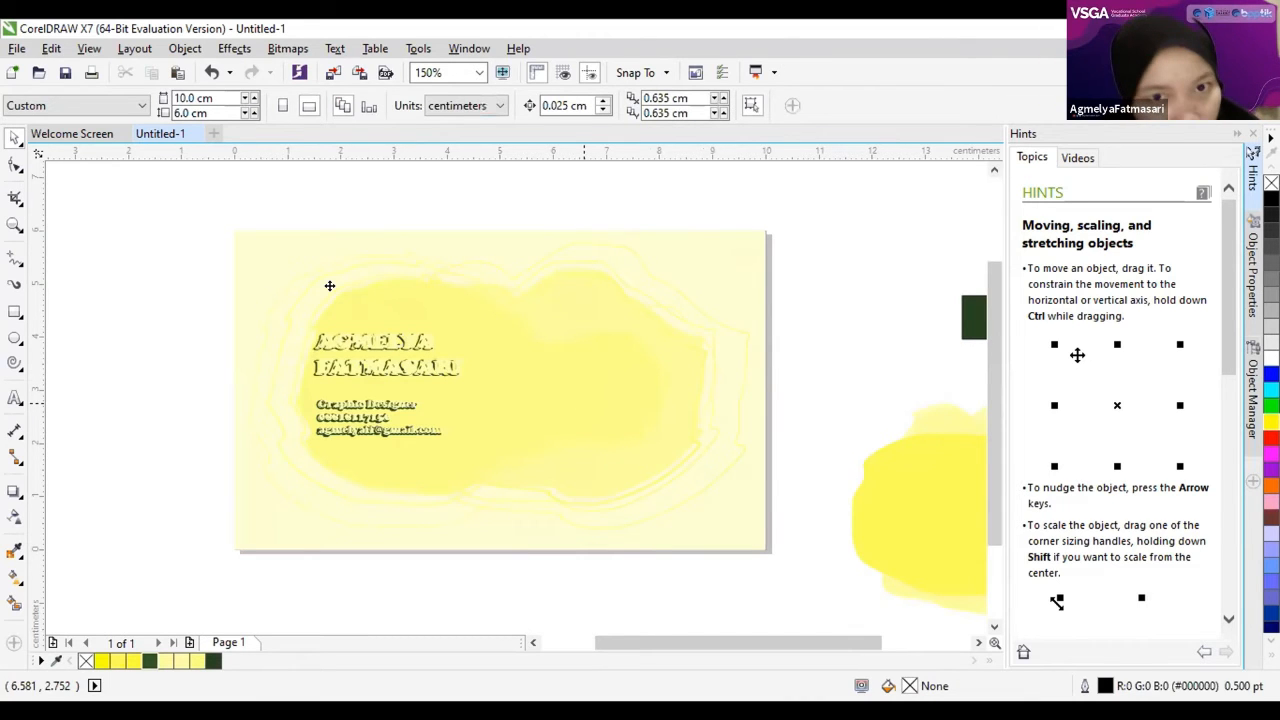
pyautogui.hotkey('ctrl', 'z')
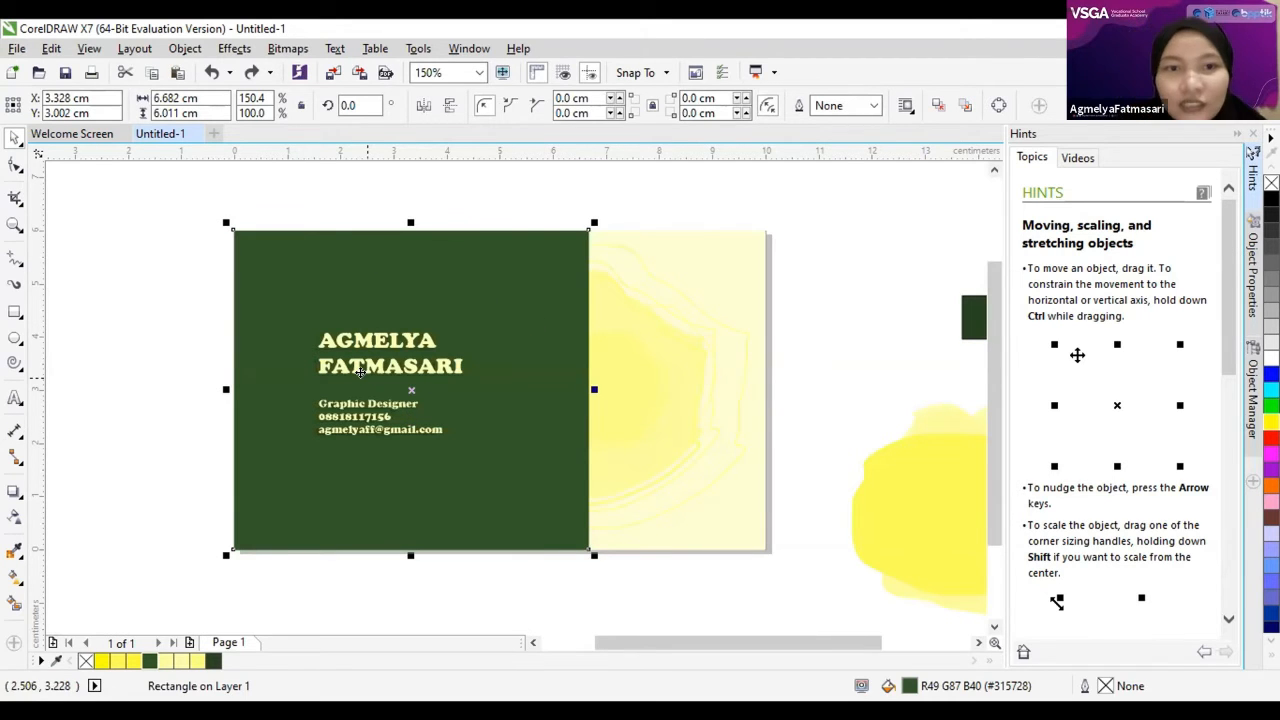
# Step: Examine the shadowed name and contact lettering on the dark green panel and the card's overall layout
pyautogui.scroll(4, 360, 371)
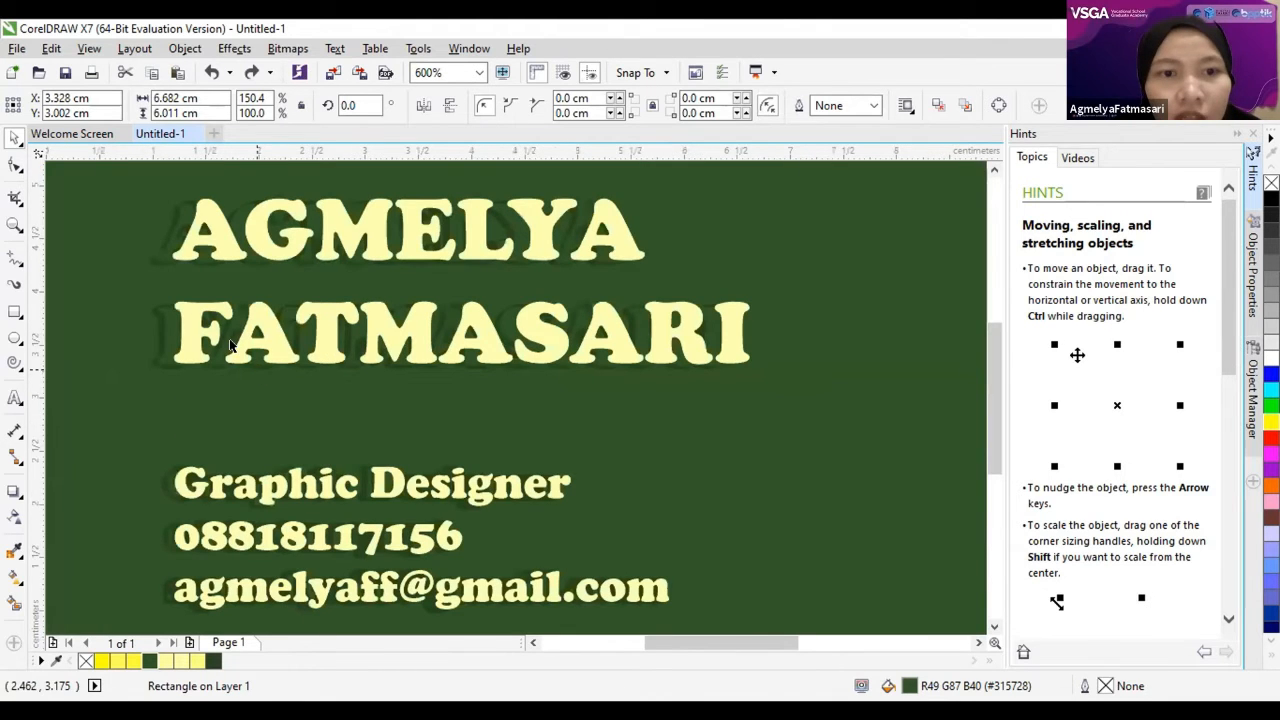
pyautogui.scroll(-3, 232, 345)
pyautogui.scroll(3, 284, 344)
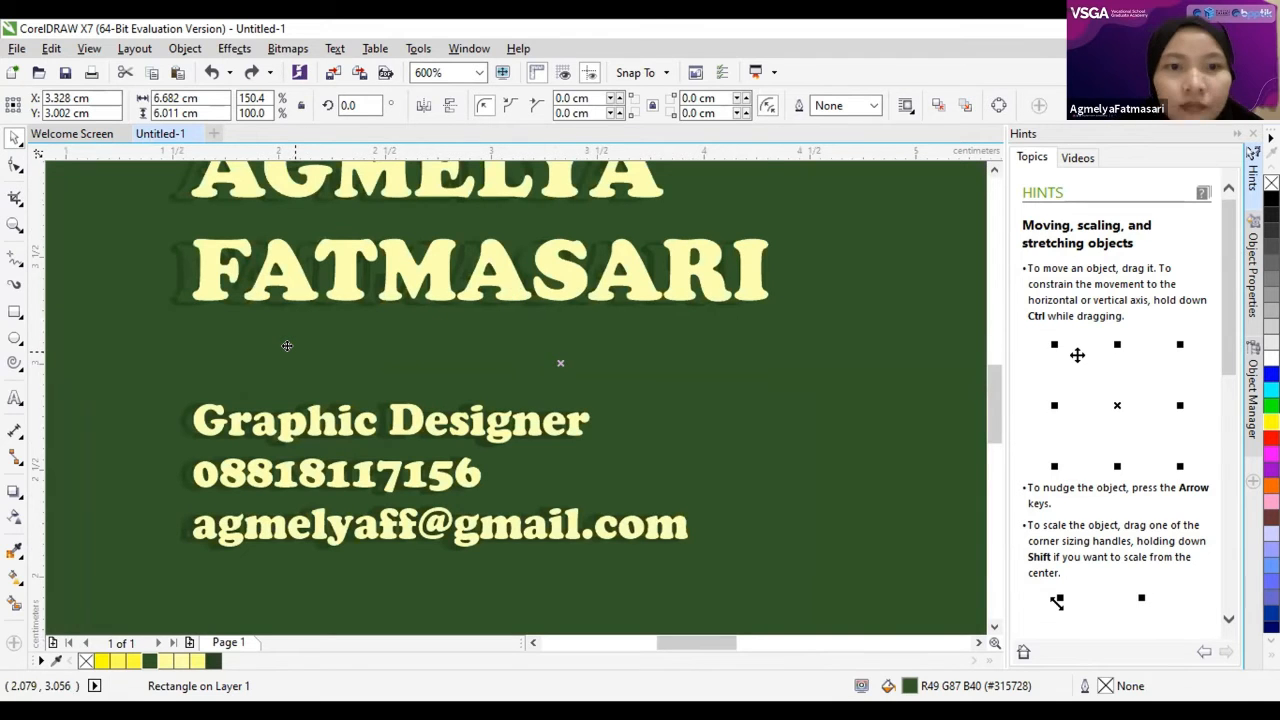
pyautogui.scroll(-2, 290, 345)
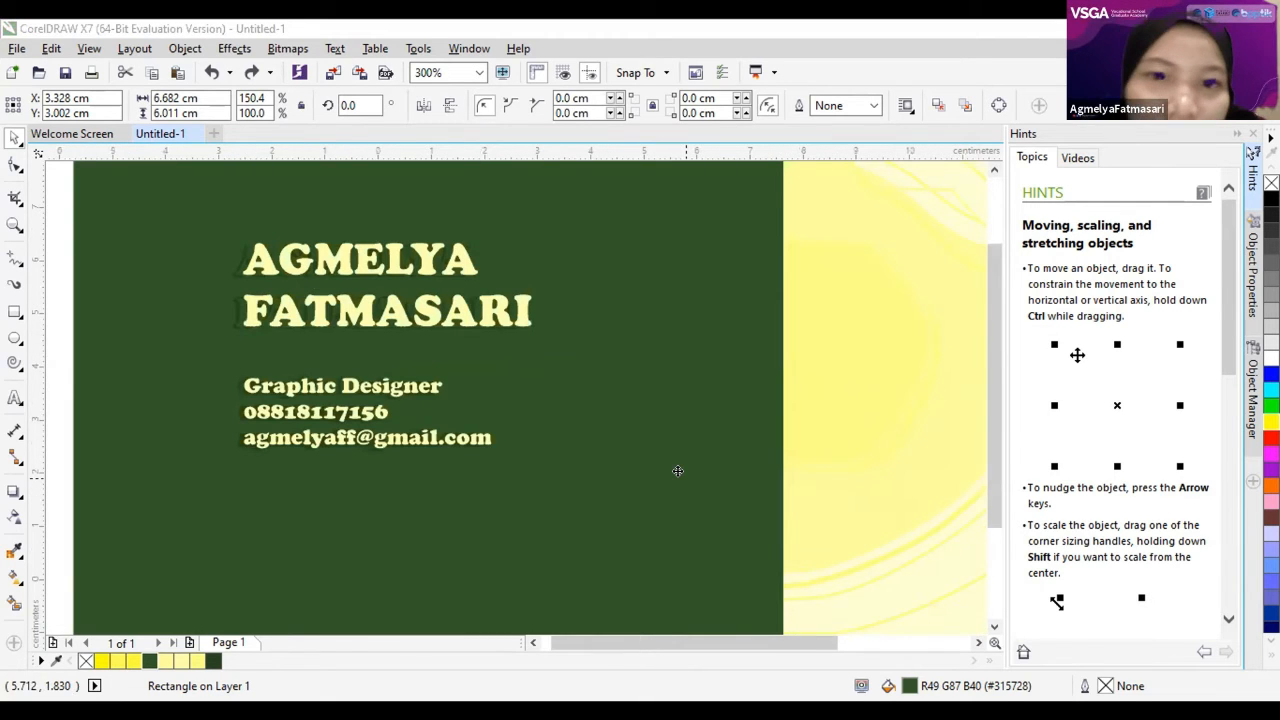
pyautogui.scroll(-1, 677, 471)
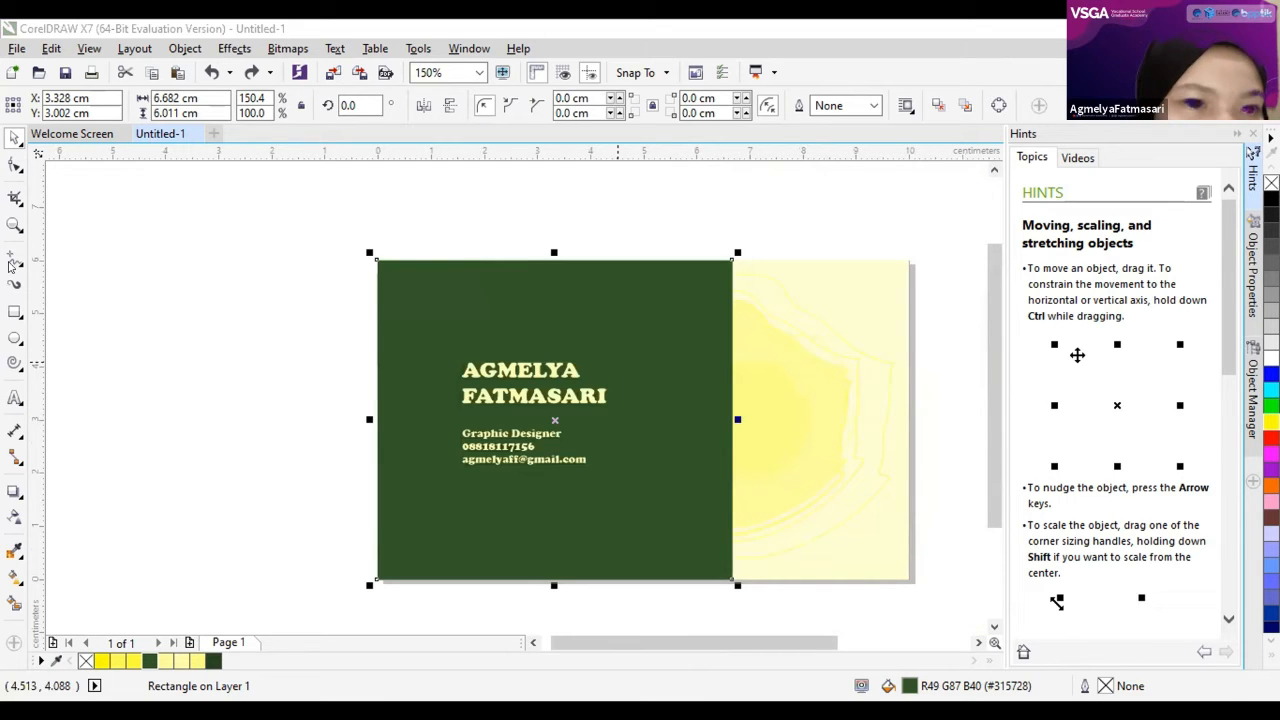
pyautogui.click(14, 259)
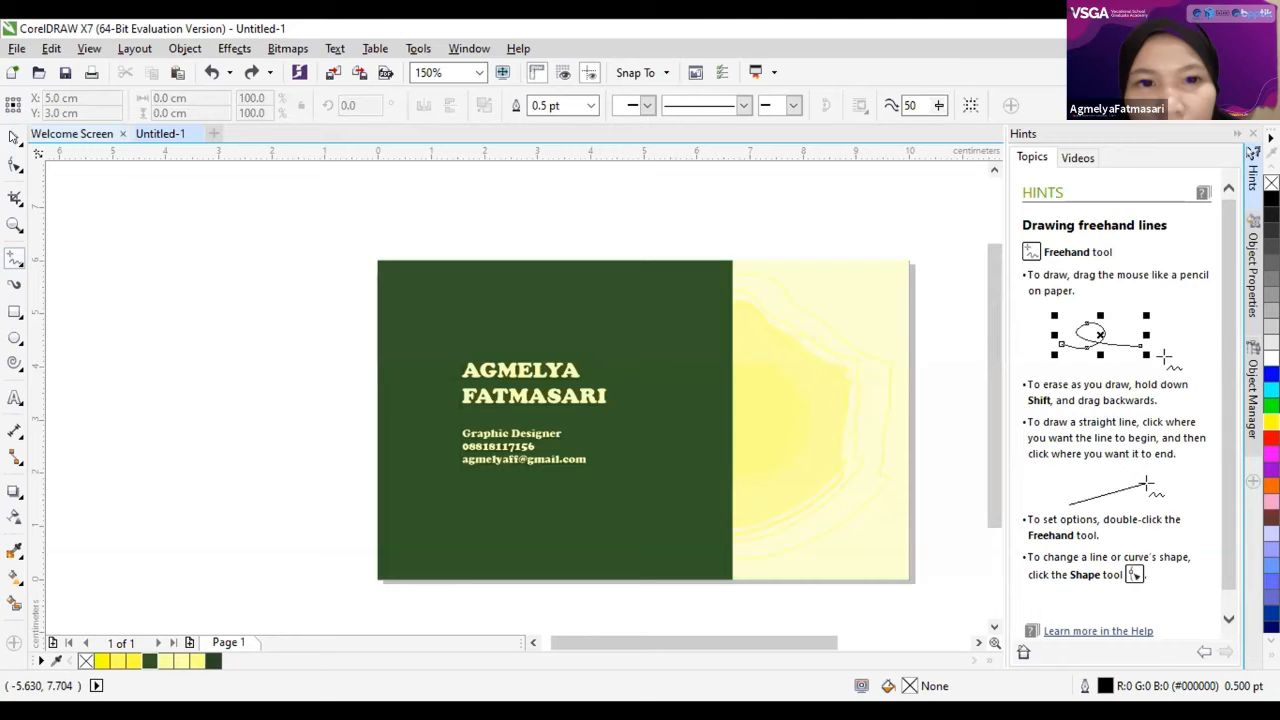
pyautogui.press('space')
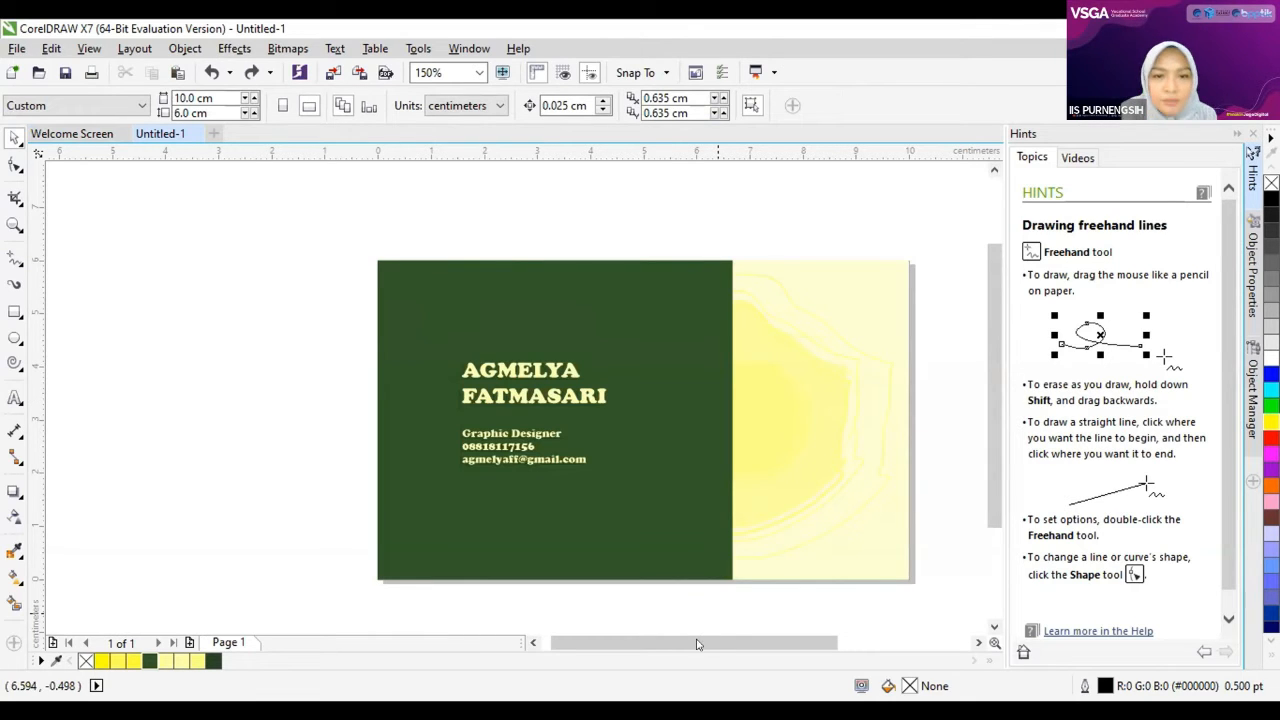
pyautogui.hscroll(1, 718, 640)
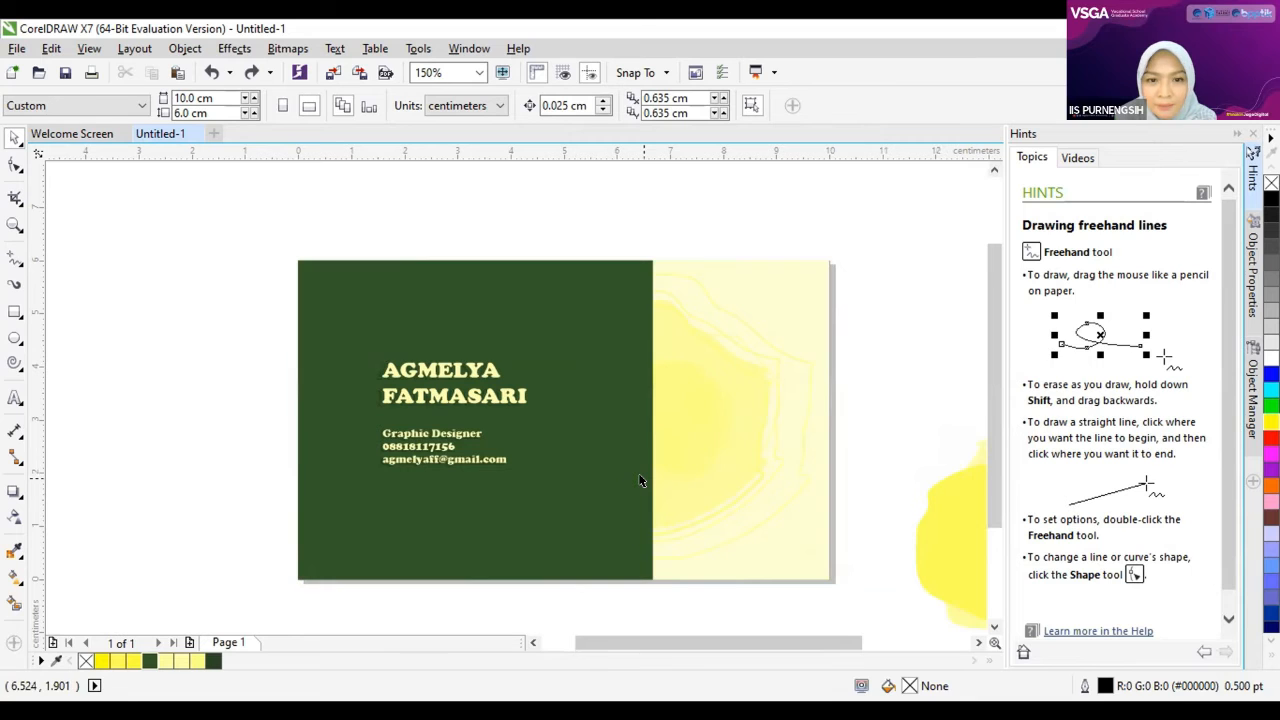
# Step: Draw a rectangle about 2 cm wide and 1.6 cm tall beside the card's upper-left corner and give it a uniform black fill
pyautogui.click(512, 487)
pyautogui.click(15, 311)
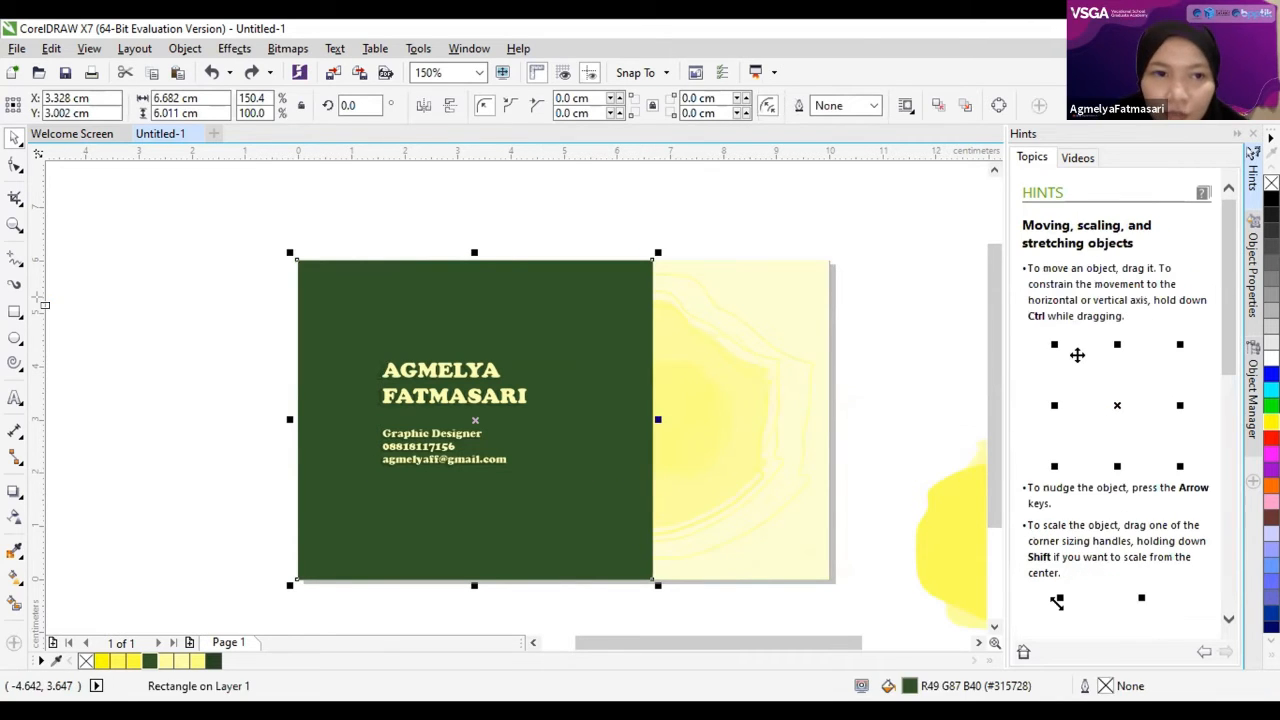
pyautogui.moveTo(119, 238); pyautogui.dragTo(228, 314)
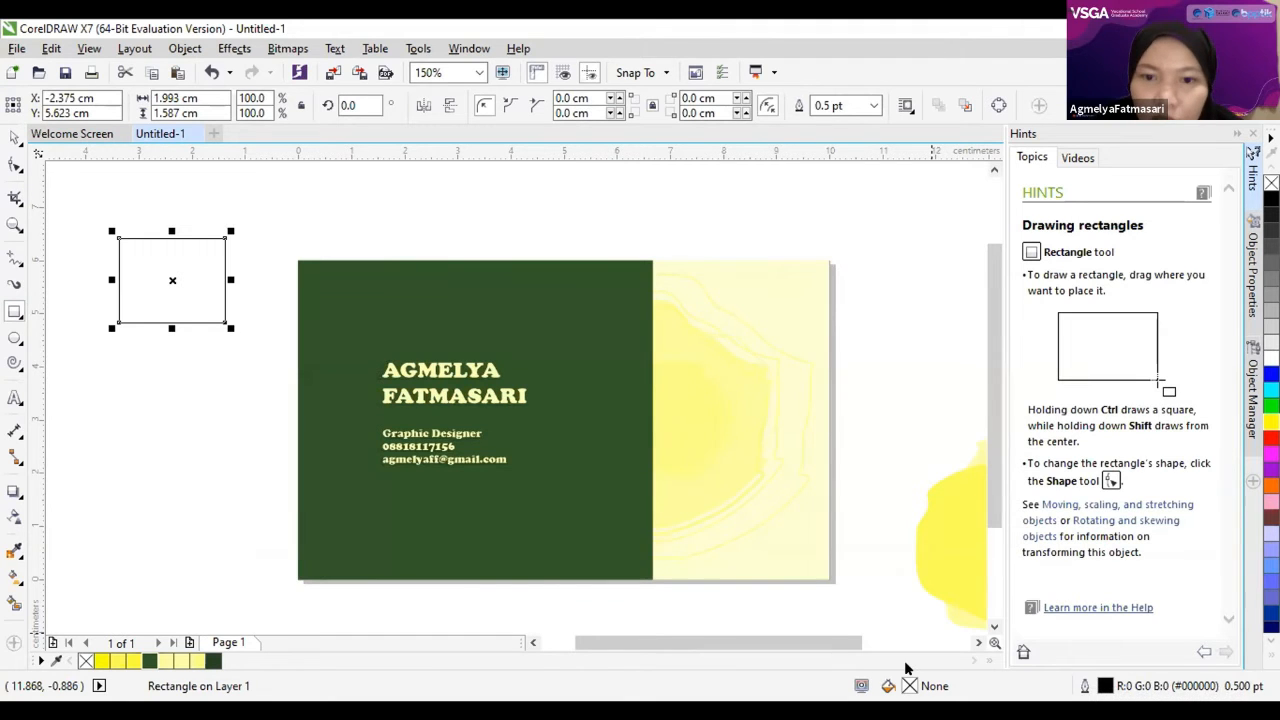
pyautogui.press('F11')
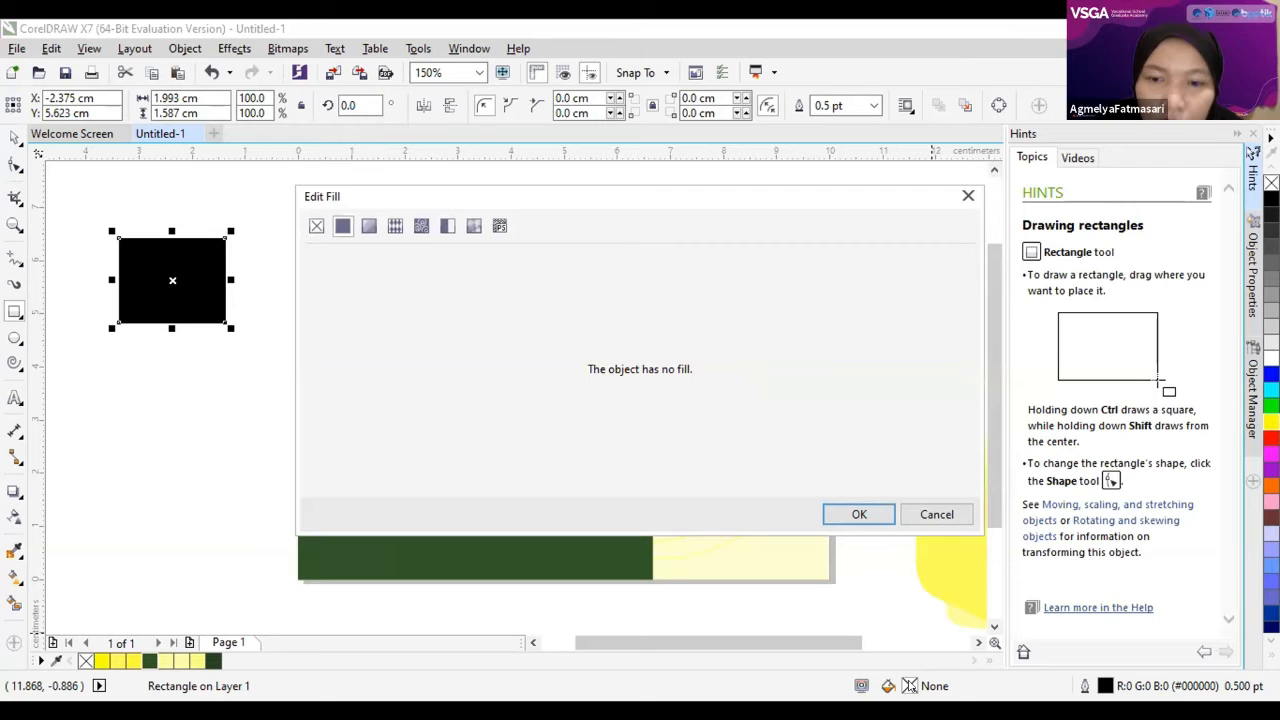
pyautogui.click(346, 226)
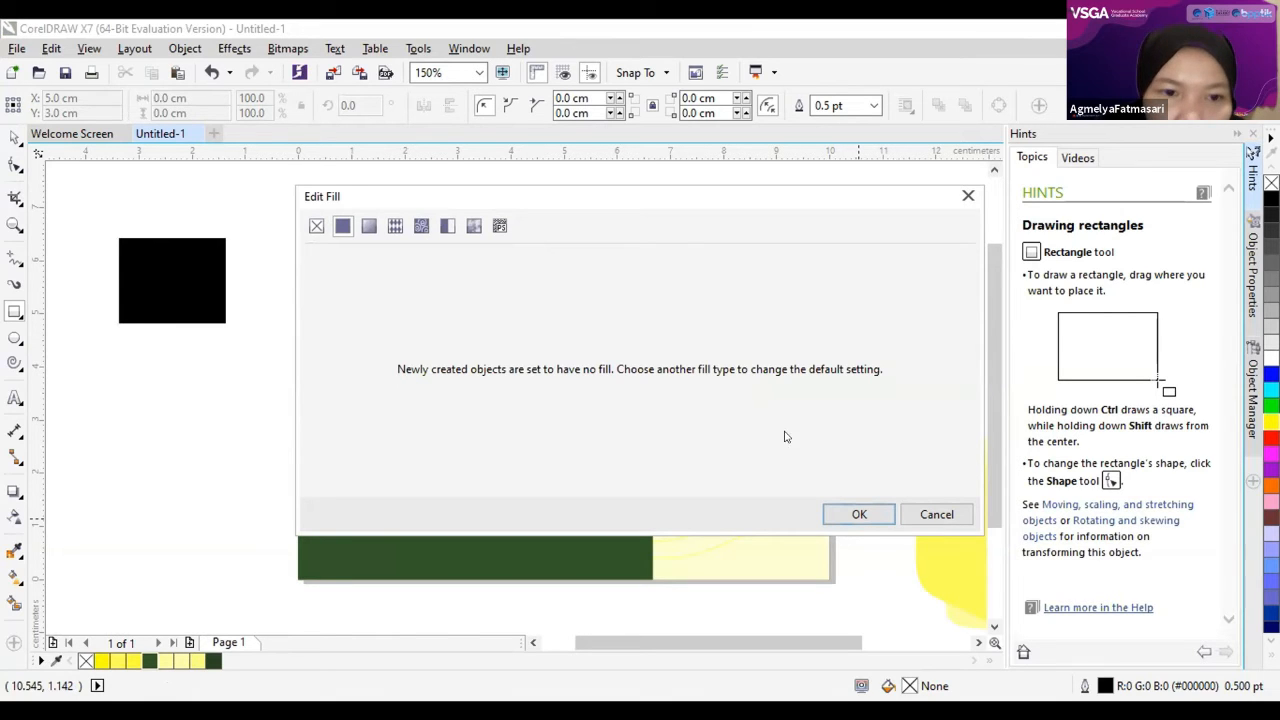
# Step: Add Dimension, Callout and Artistic Text to the default fill change, and try to recolour the black rectangle dark green
pyautogui.press('Return')
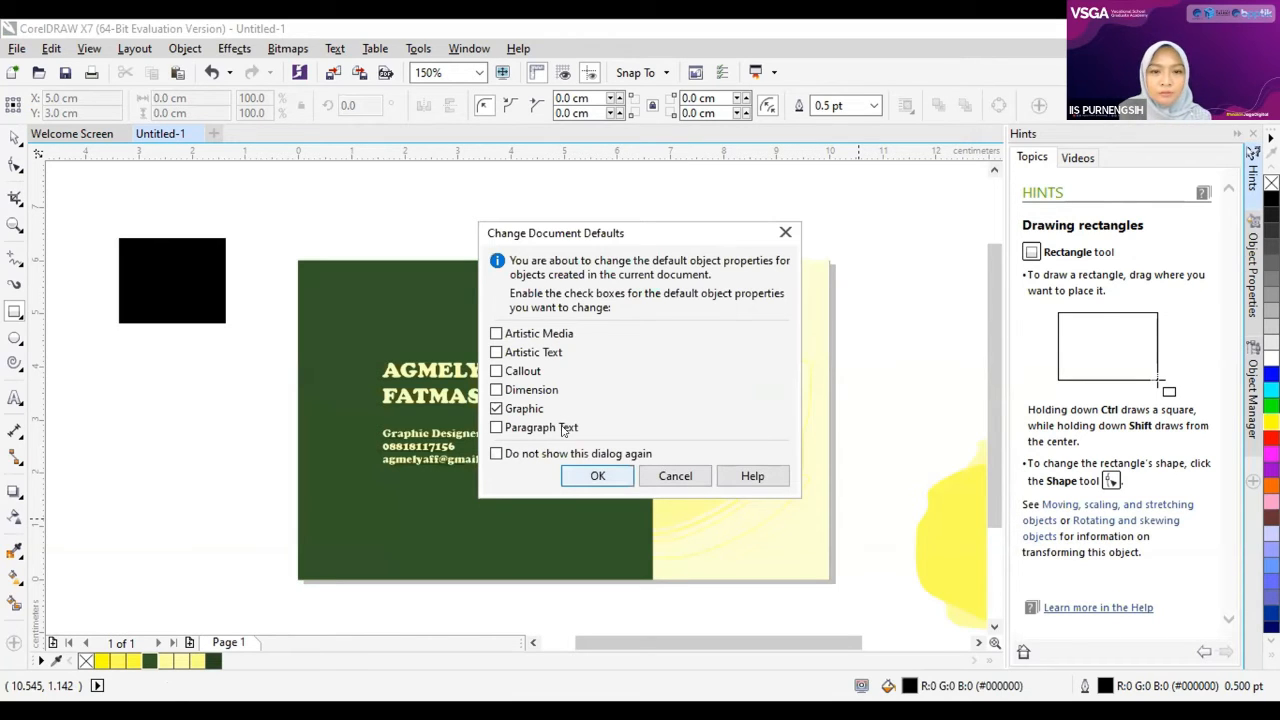
pyautogui.click(496, 389)
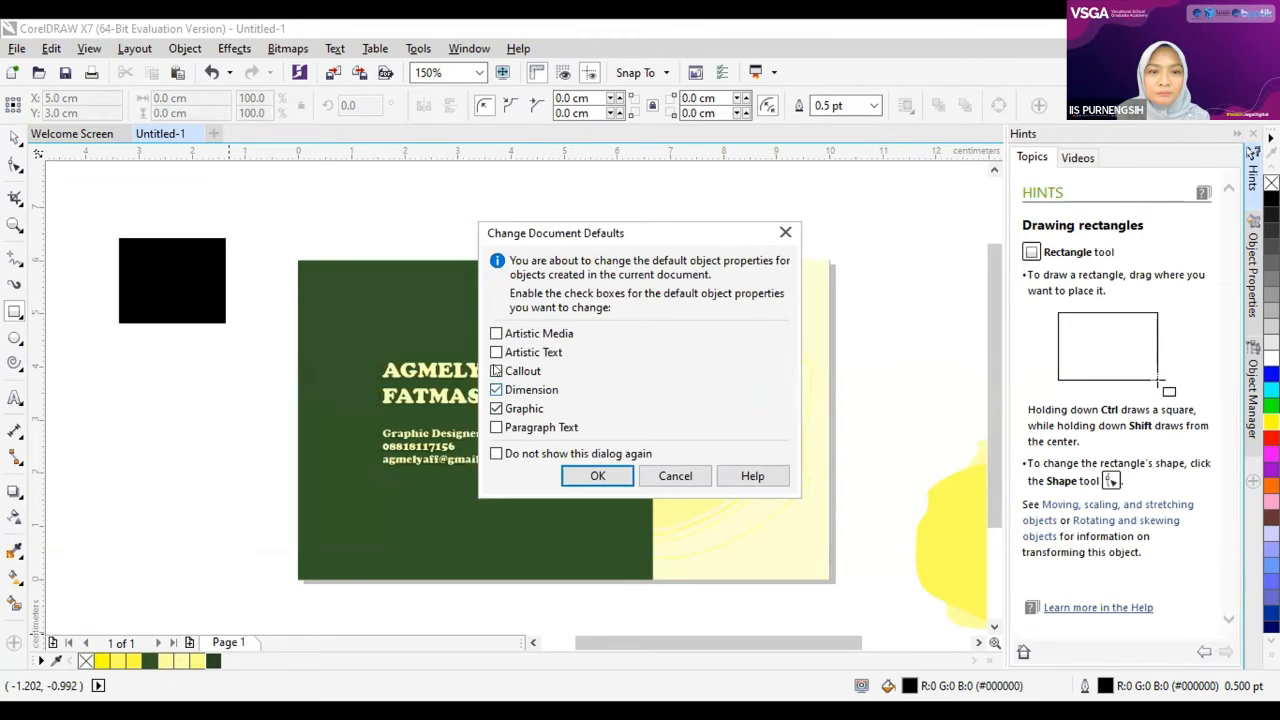
pyautogui.click(496, 371)
pyautogui.click(496, 352)
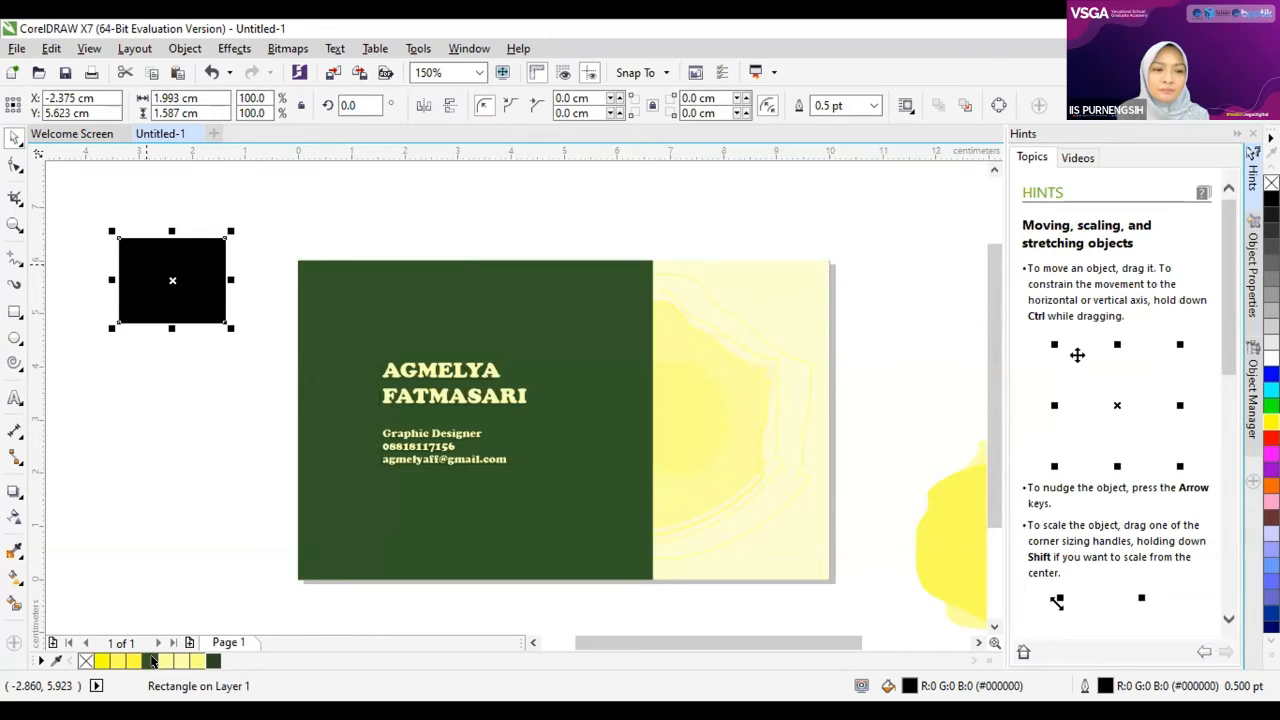
pyautogui.click(152, 661)
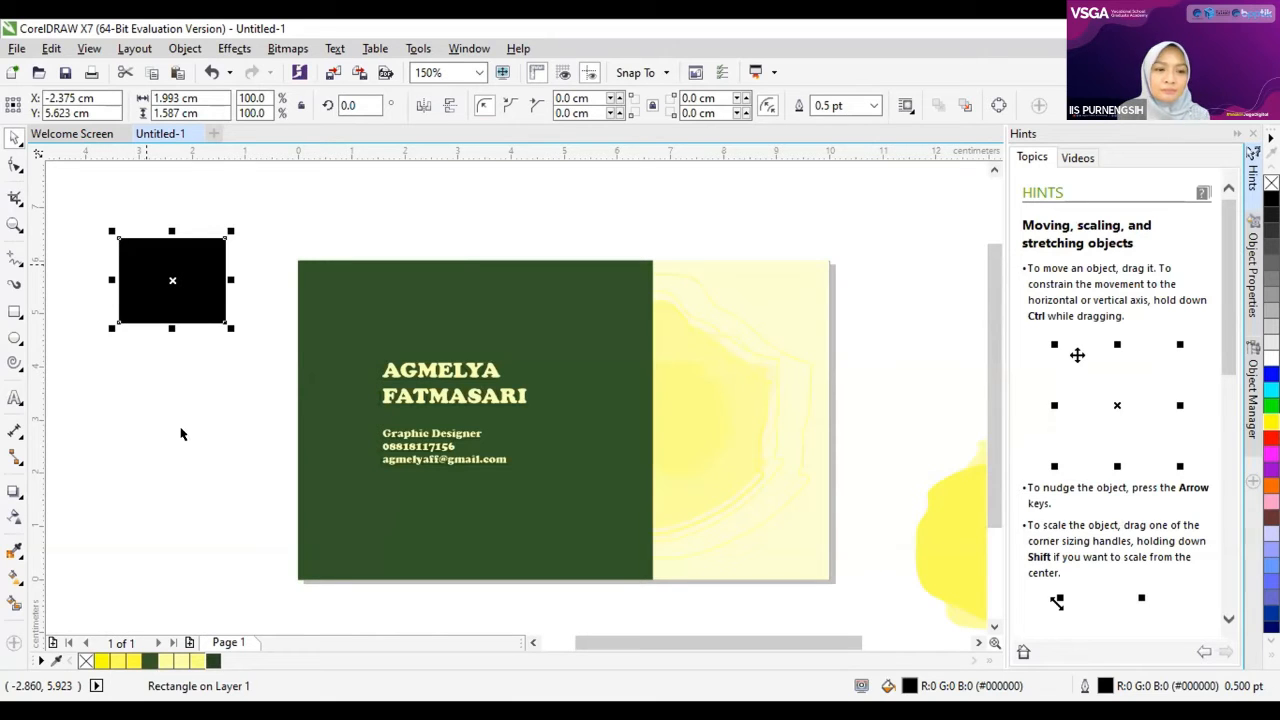
# Step: Review the grey card's front with its contact details and its back with the outlined DK logo
pyautogui.click(344, 361)
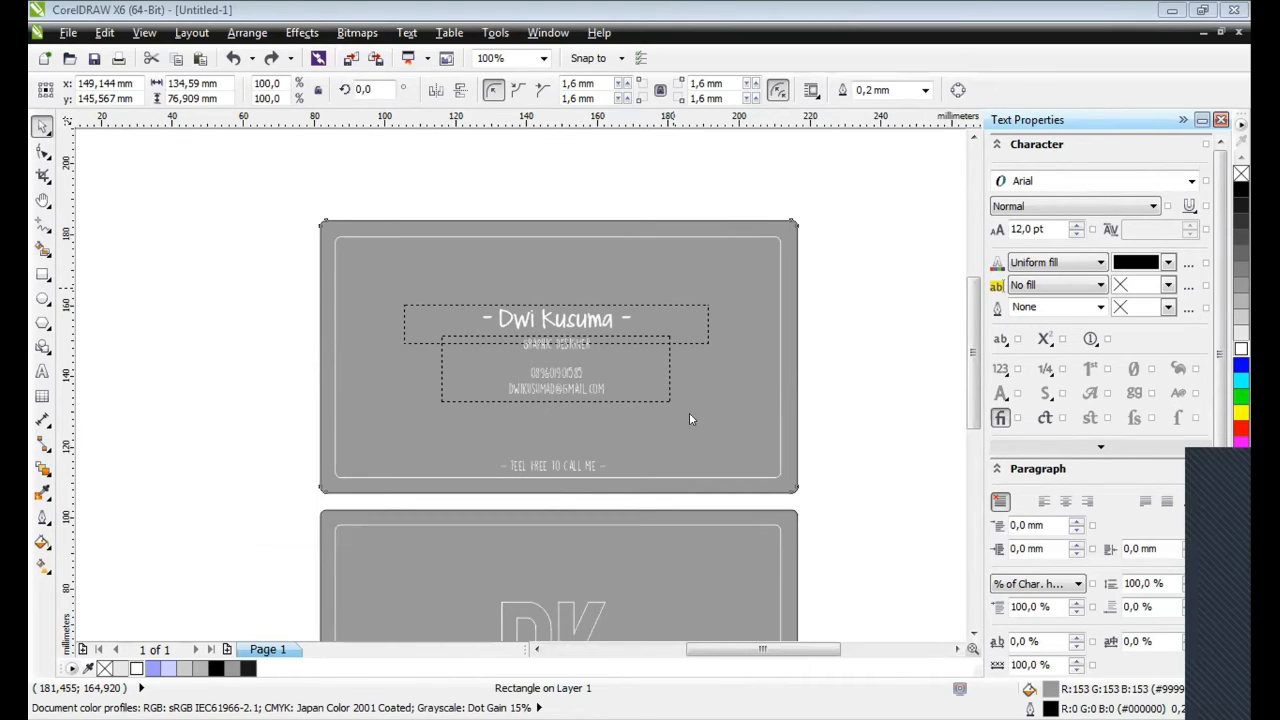
pyautogui.moveTo(975, 341); pyautogui.dragTo(975, 331)
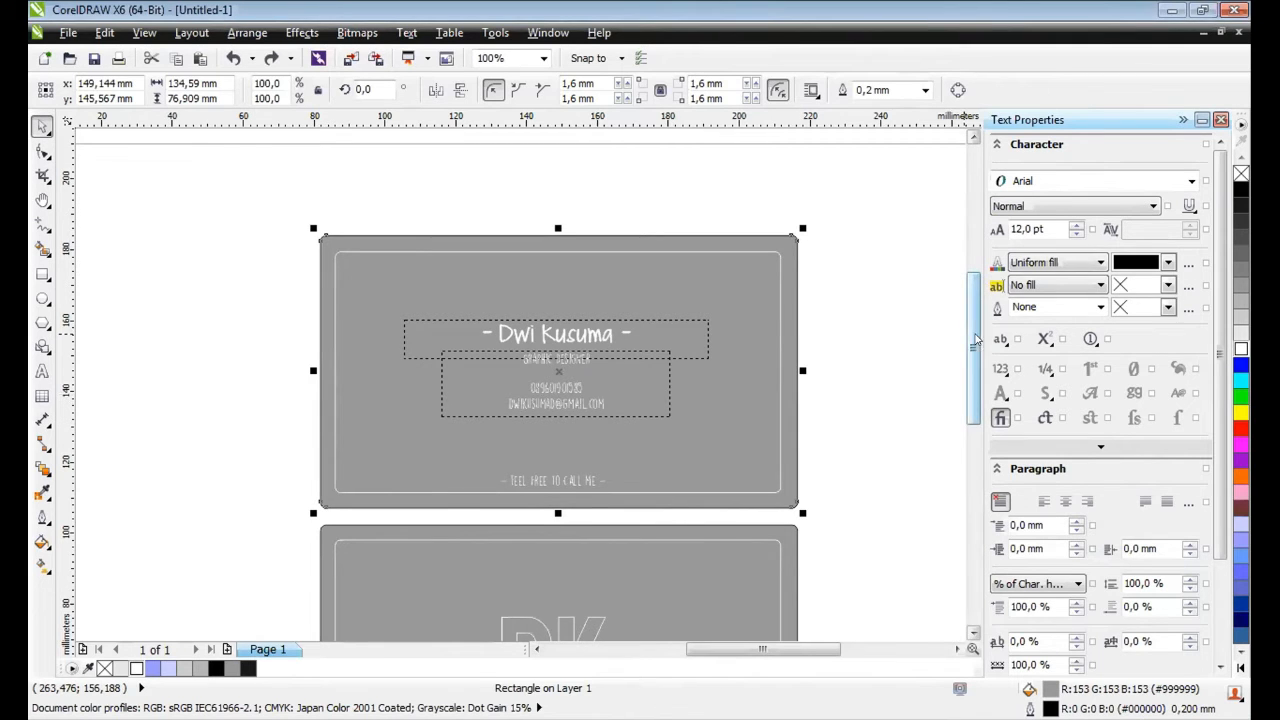
pyautogui.moveTo(977, 340); pyautogui.dragTo(977, 428)
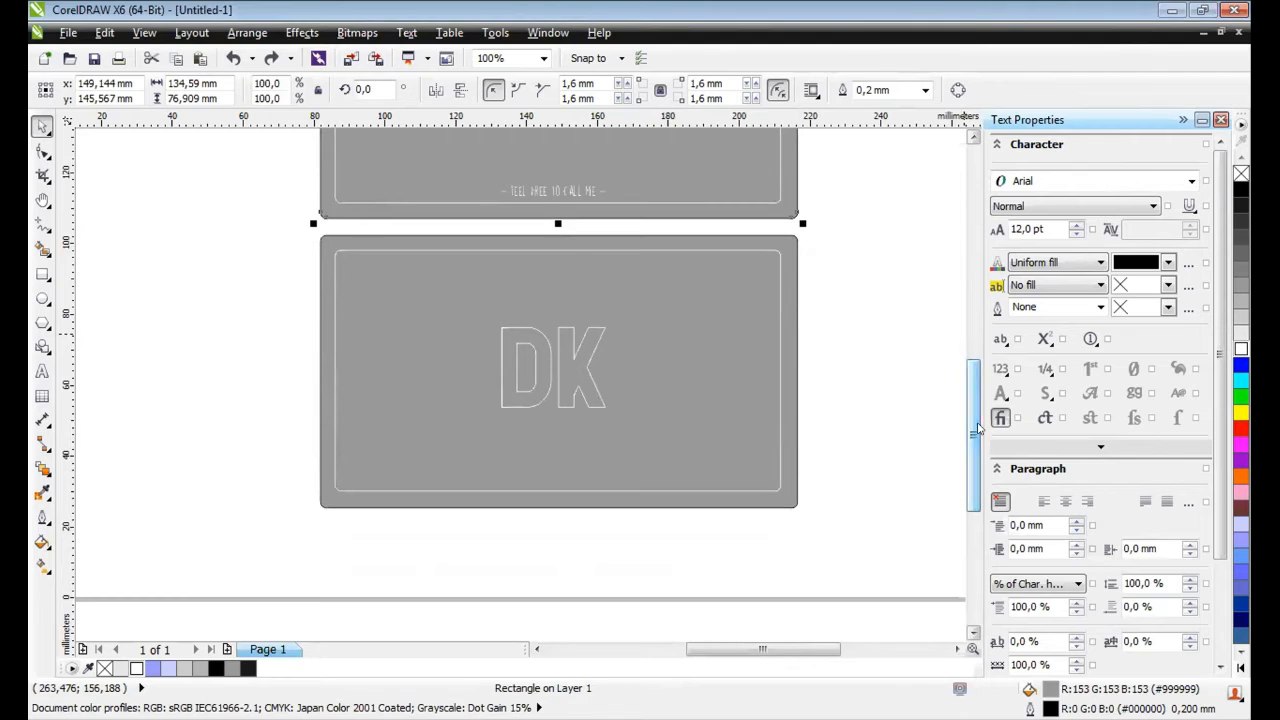
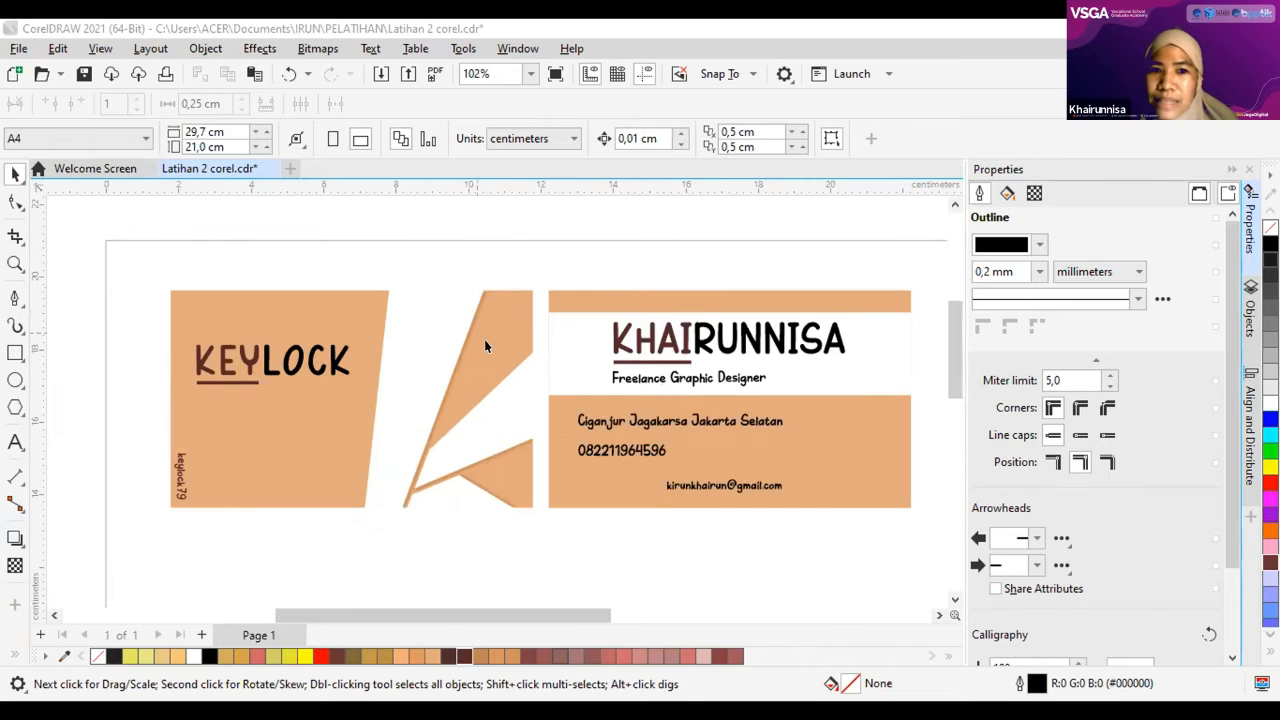
# Step: Examine the orange KEYLOCK card's angular shapes and lettering on both the front and back designs
pyautogui.scroll(2, 459, 363)
pyautogui.scroll(1, 458, 364)
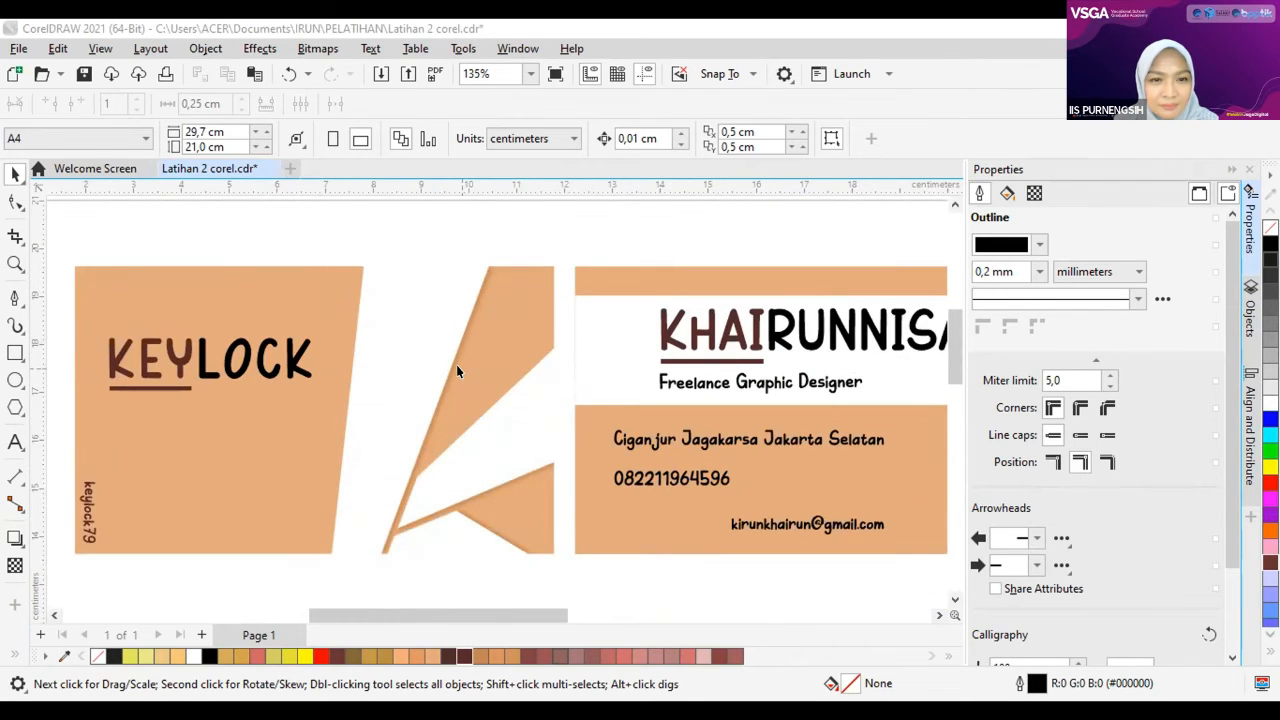
pyautogui.scroll(-1, 457, 372)
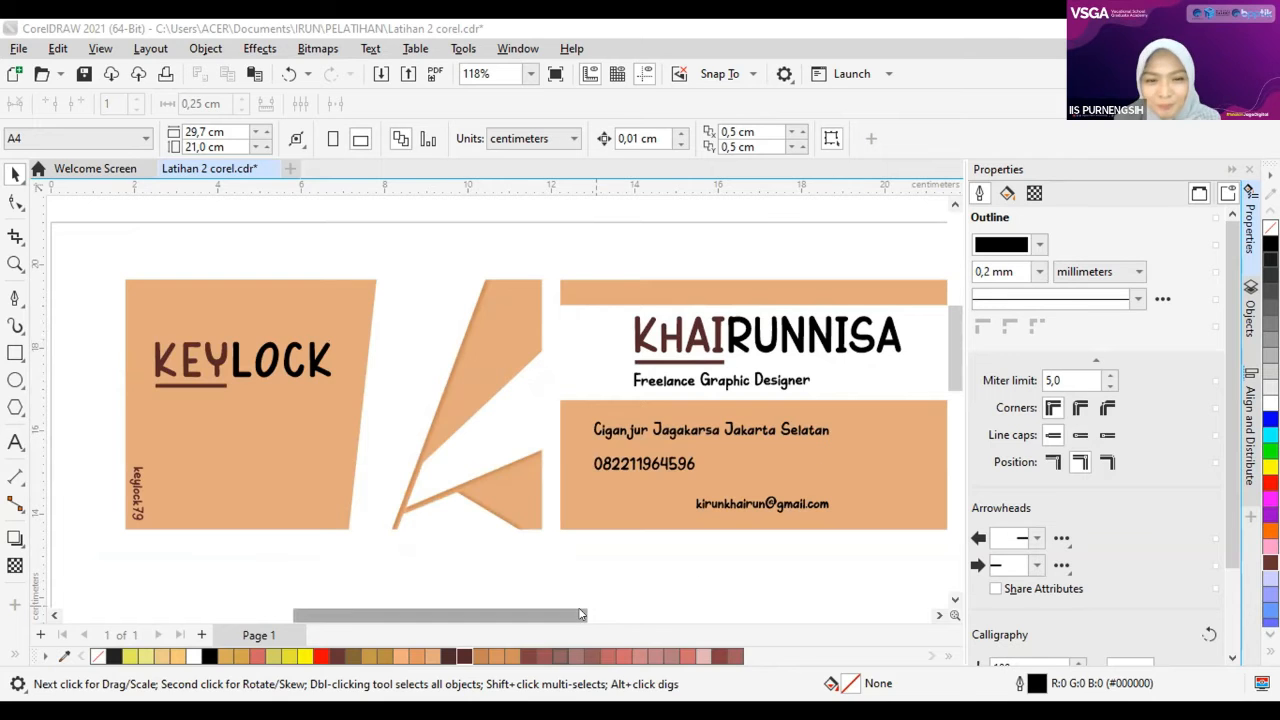
pyautogui.moveTo(586, 614); pyautogui.dragTo(603, 612)
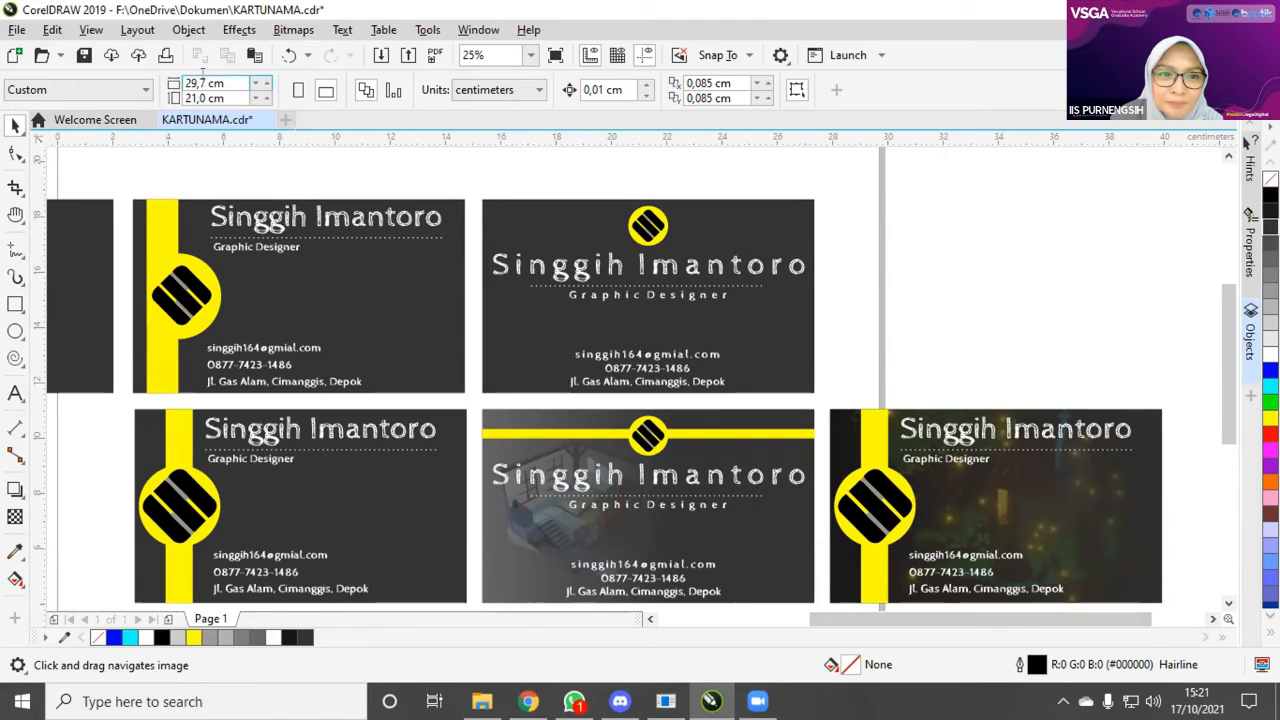
# Step: Inspect the size, font and line properties of the upper-left yellow-striped card's background, name lettering, dotted divider and logo group
pyautogui.click(240, 300)
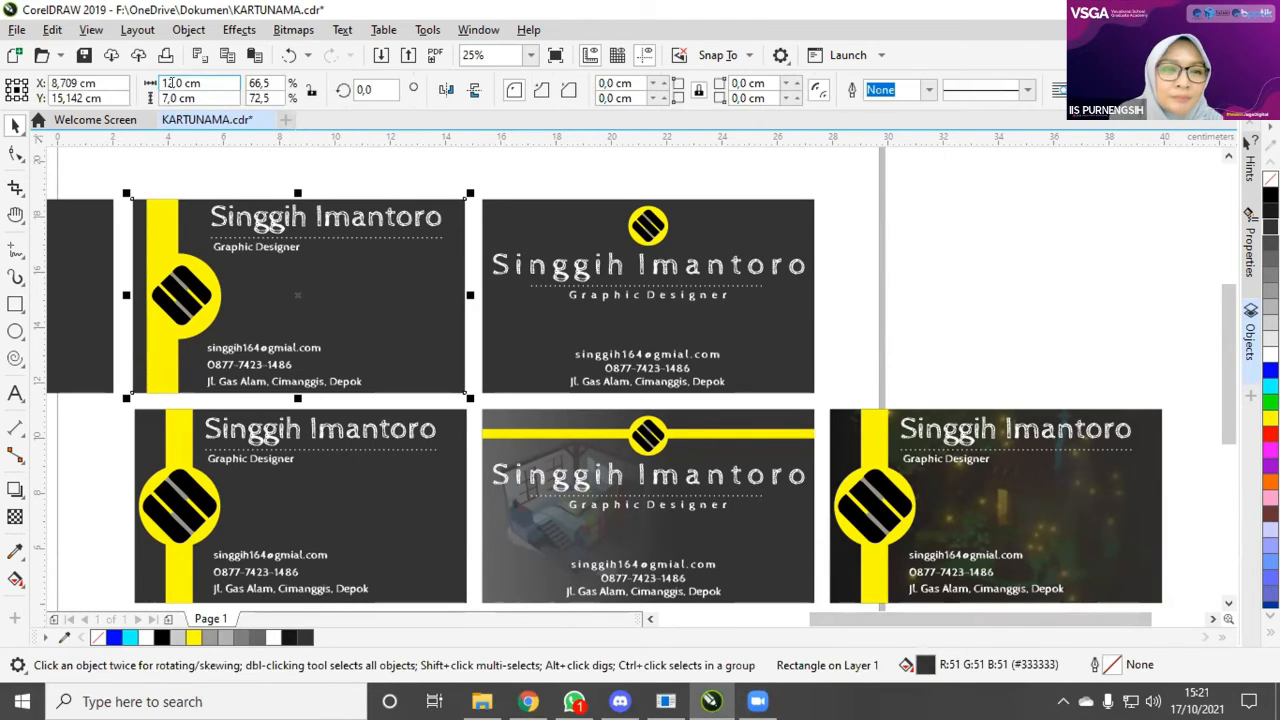
pyautogui.click(246, 177)
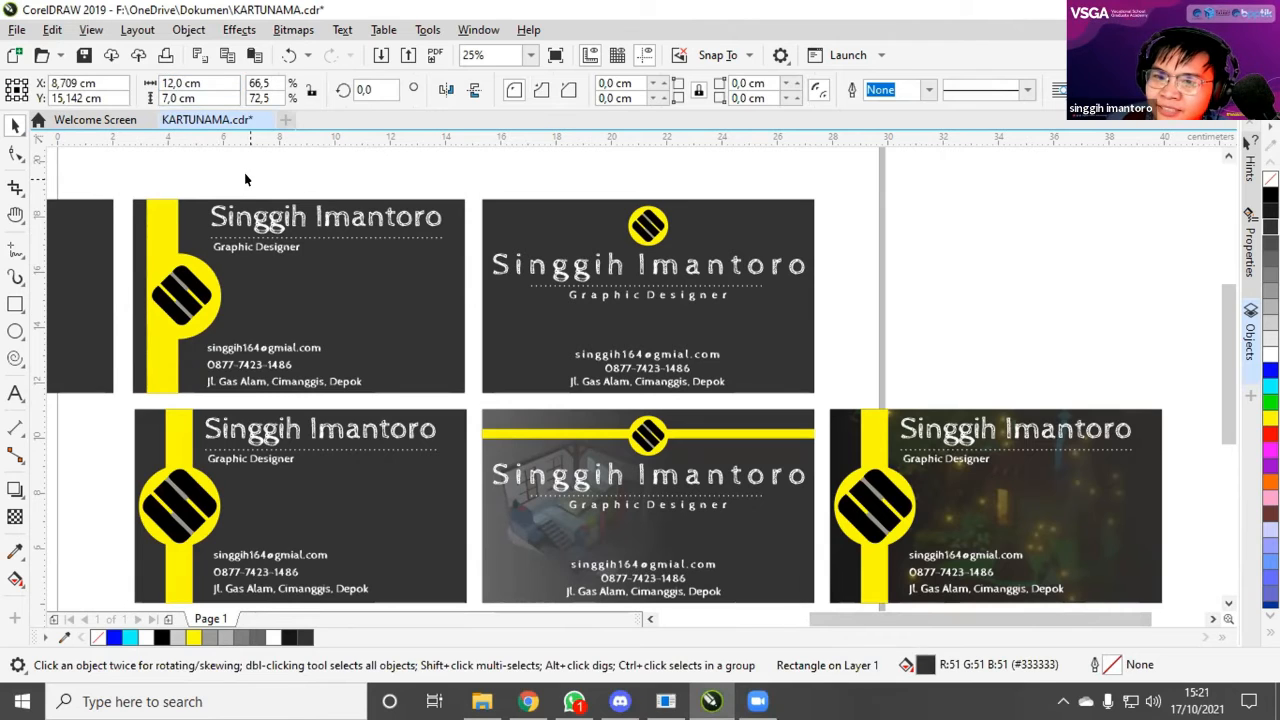
pyautogui.click(260, 218)
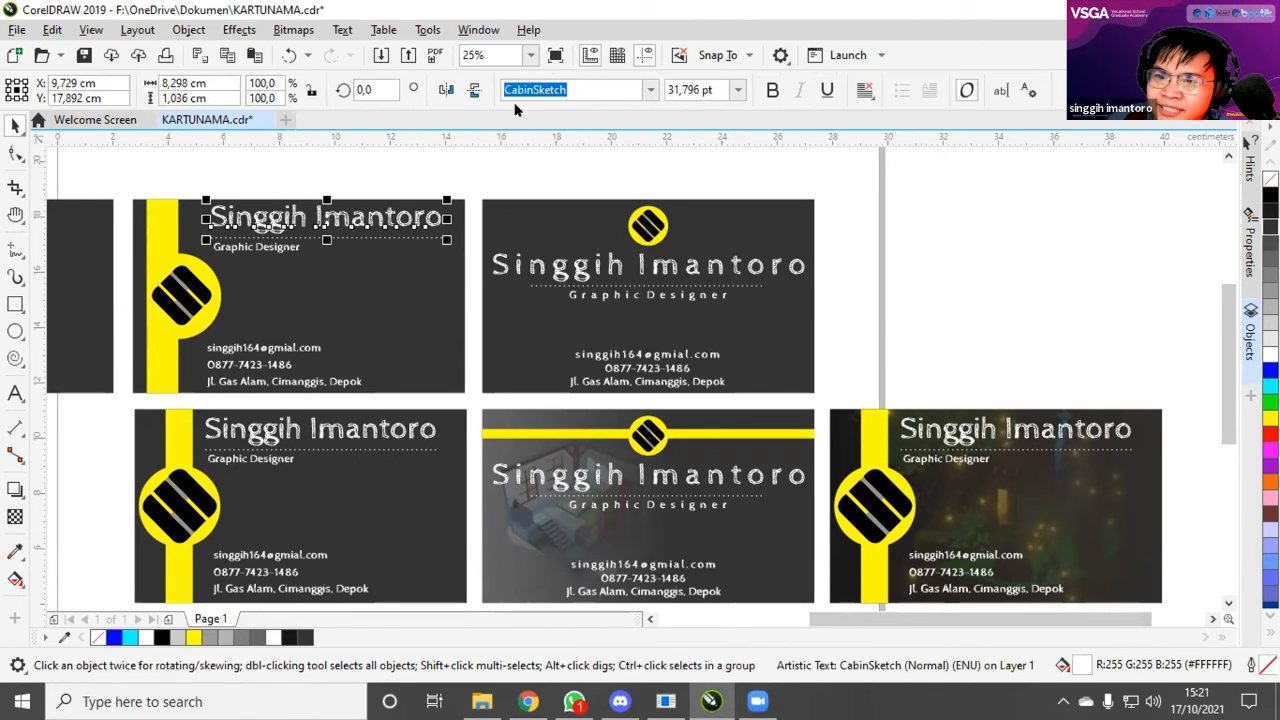
pyautogui.click(420, 187)
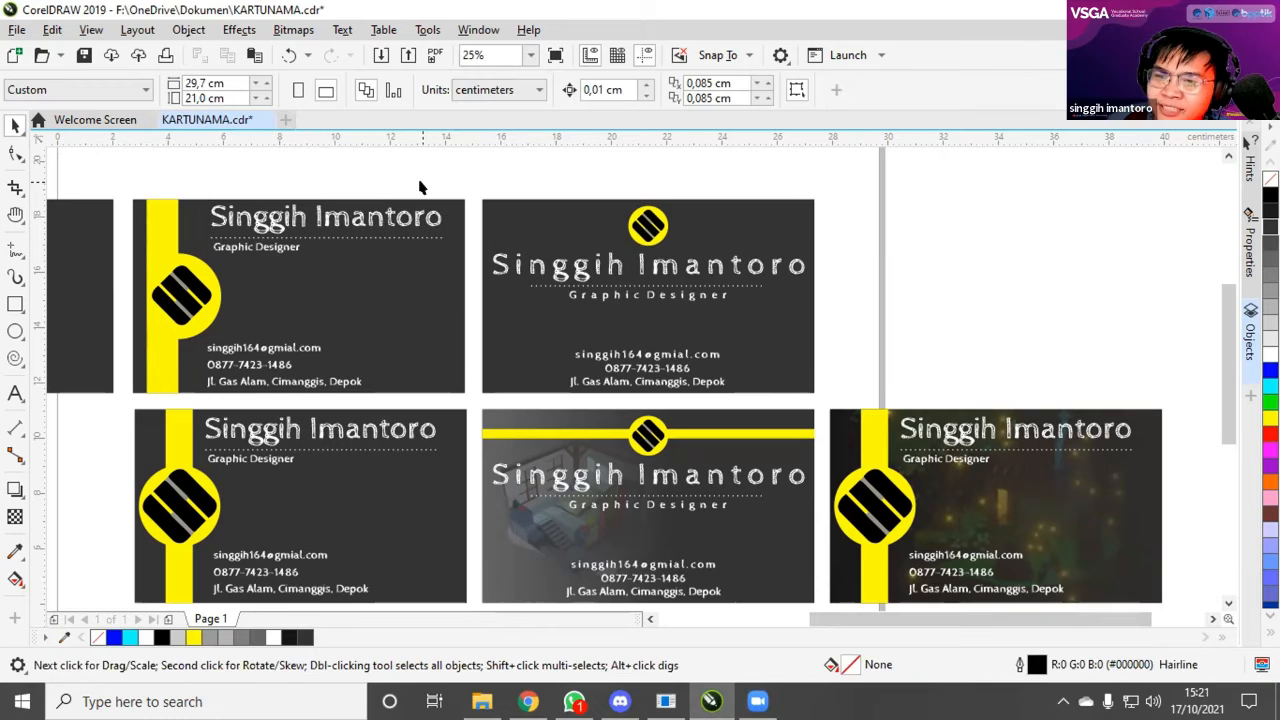
pyautogui.click(397, 247)
pyautogui.click(405, 233)
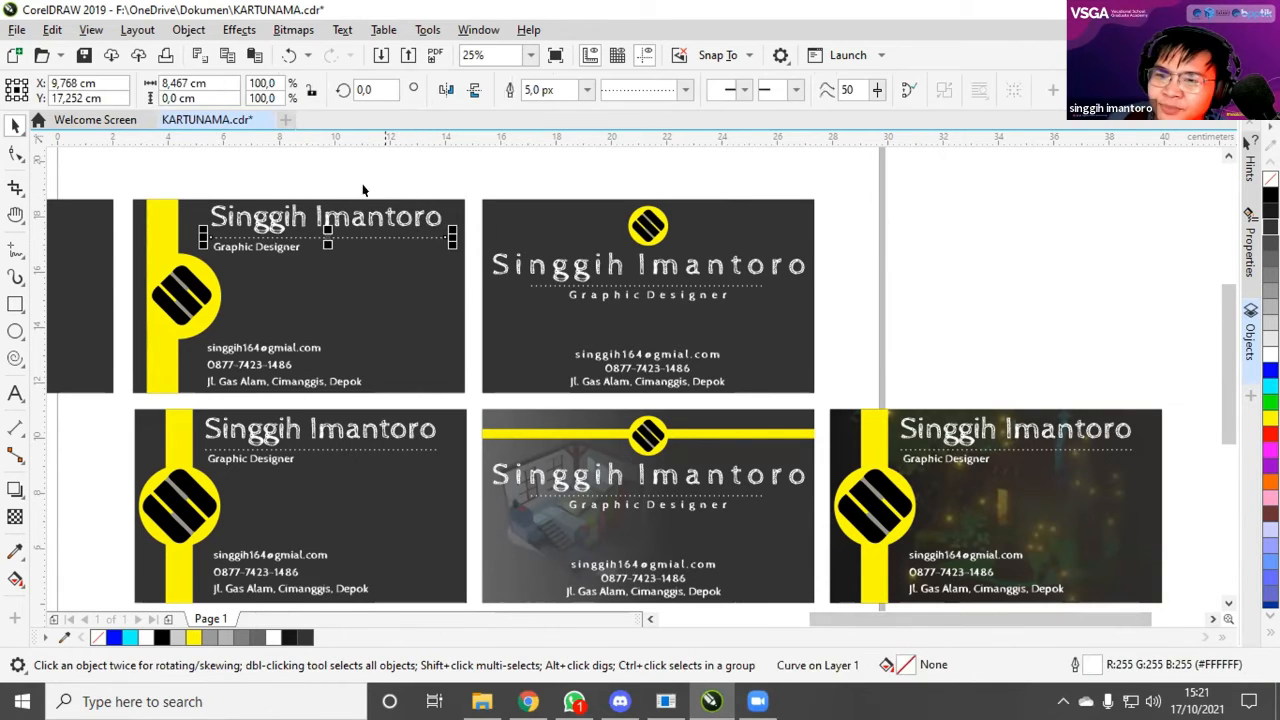
pyautogui.click(323, 191)
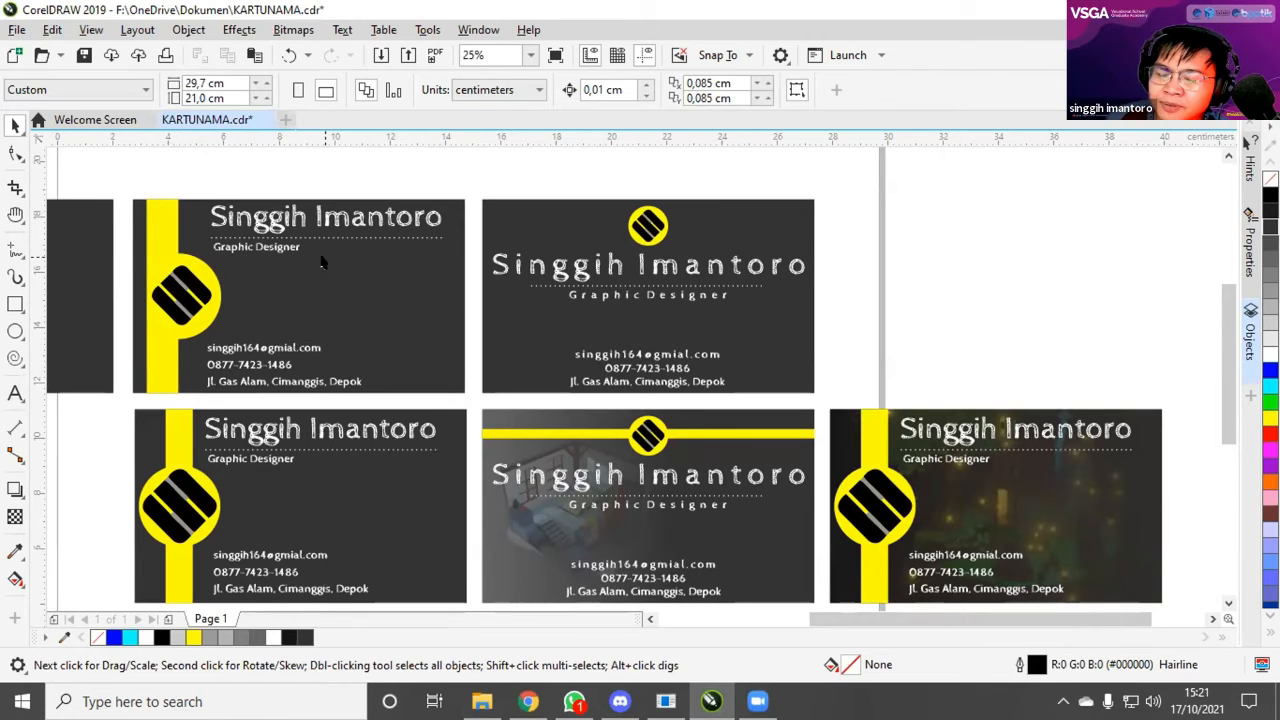
pyautogui.click(182, 305)
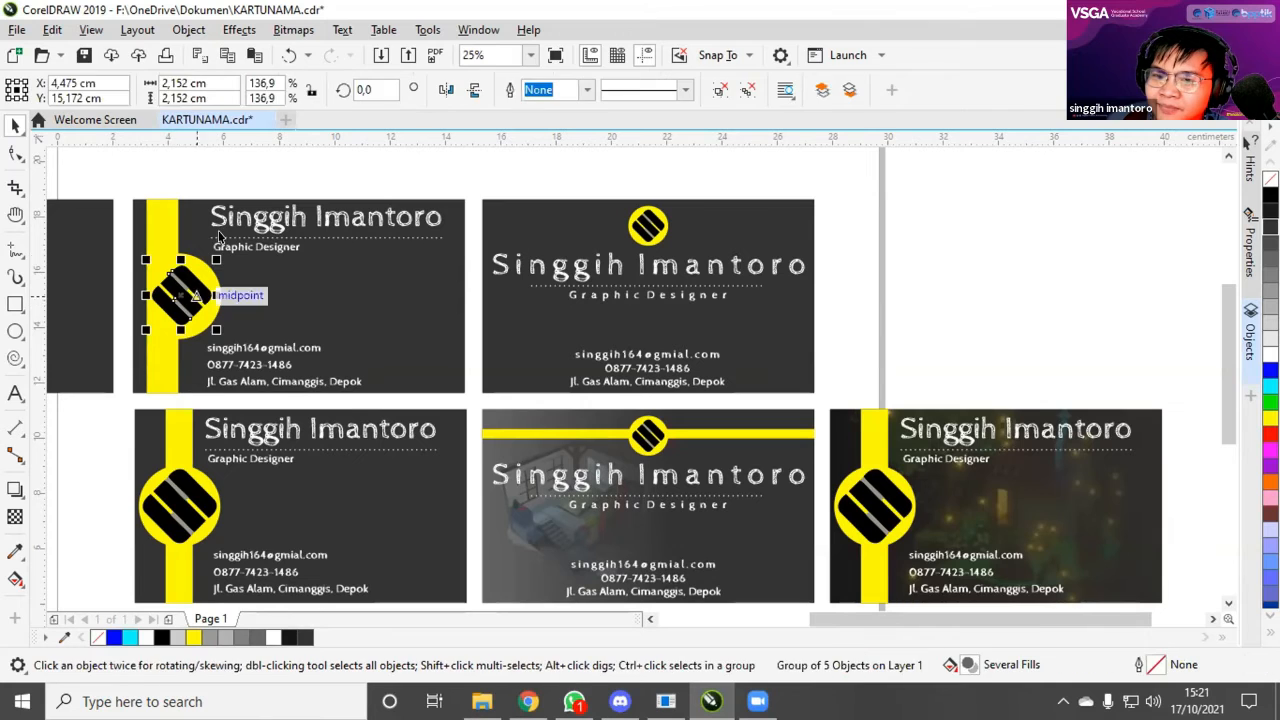
# Step: Deselect the logo group on the upper-left yellow-striped card
pyautogui.press('Escape')
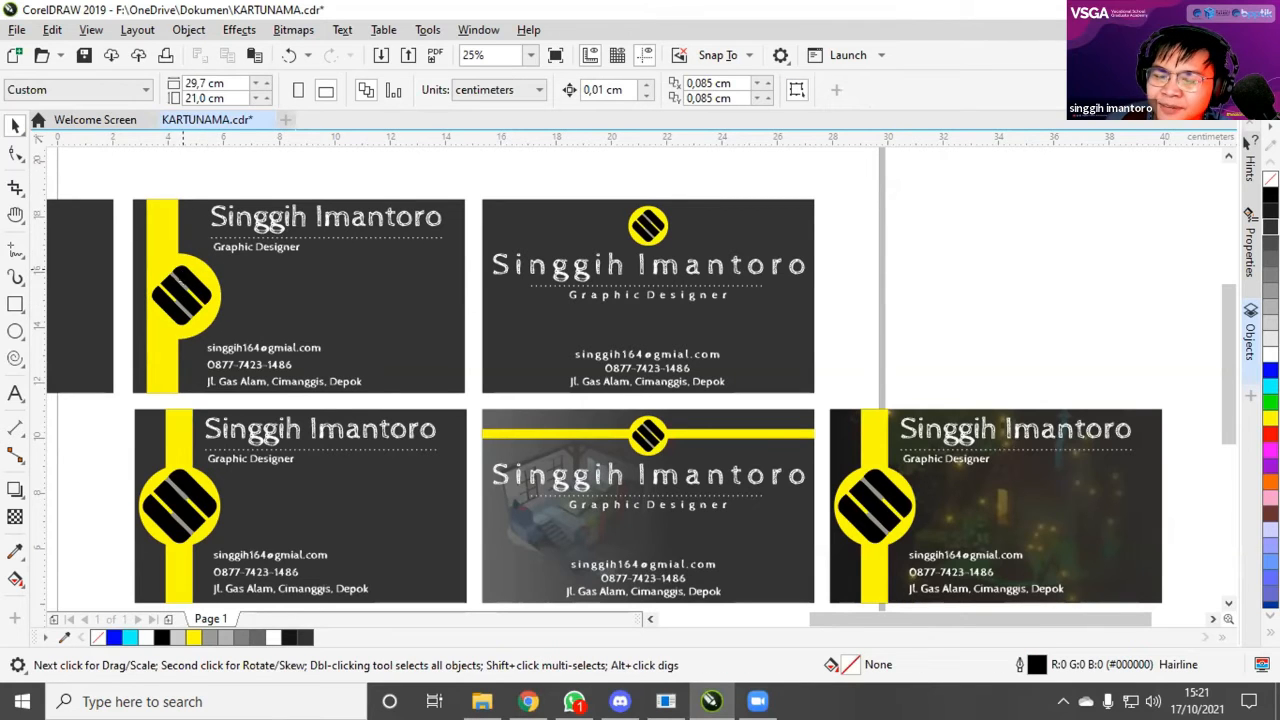
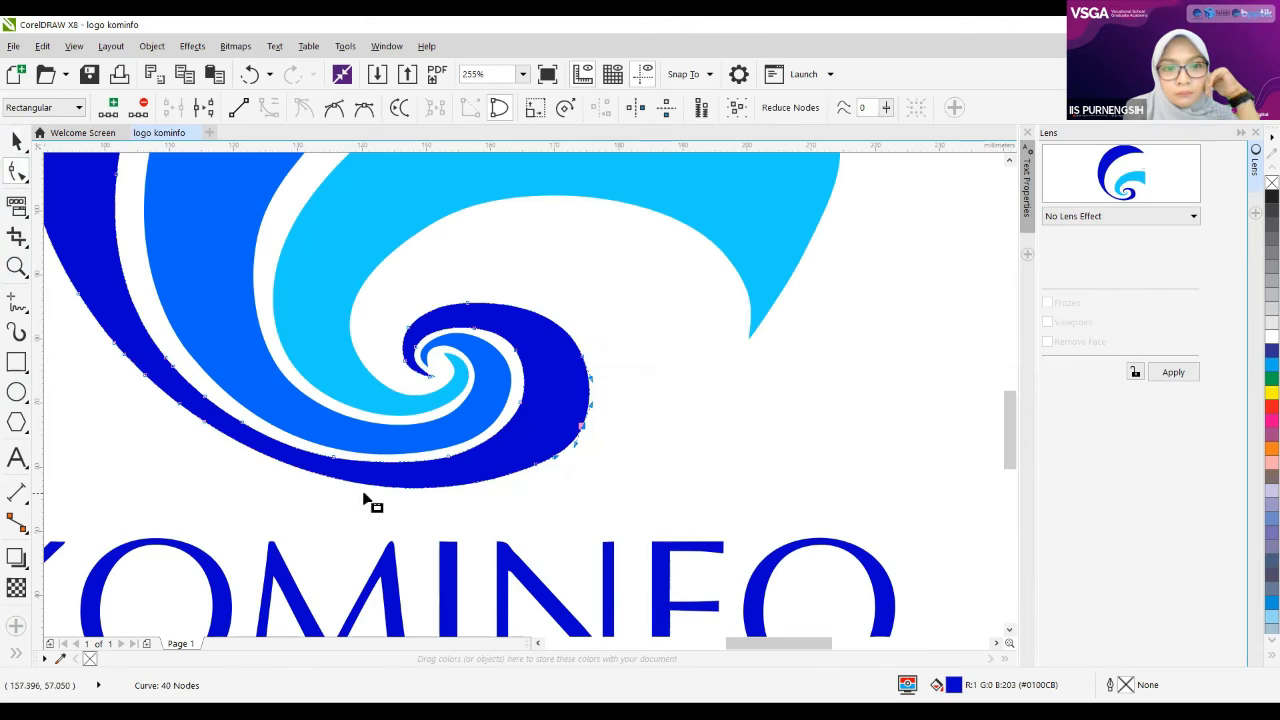
# Step: Move the node on the dark blue swirl's lower-right outer edge slightly inward and adjust the adjoining curve handles
pyautogui.click(536, 466)
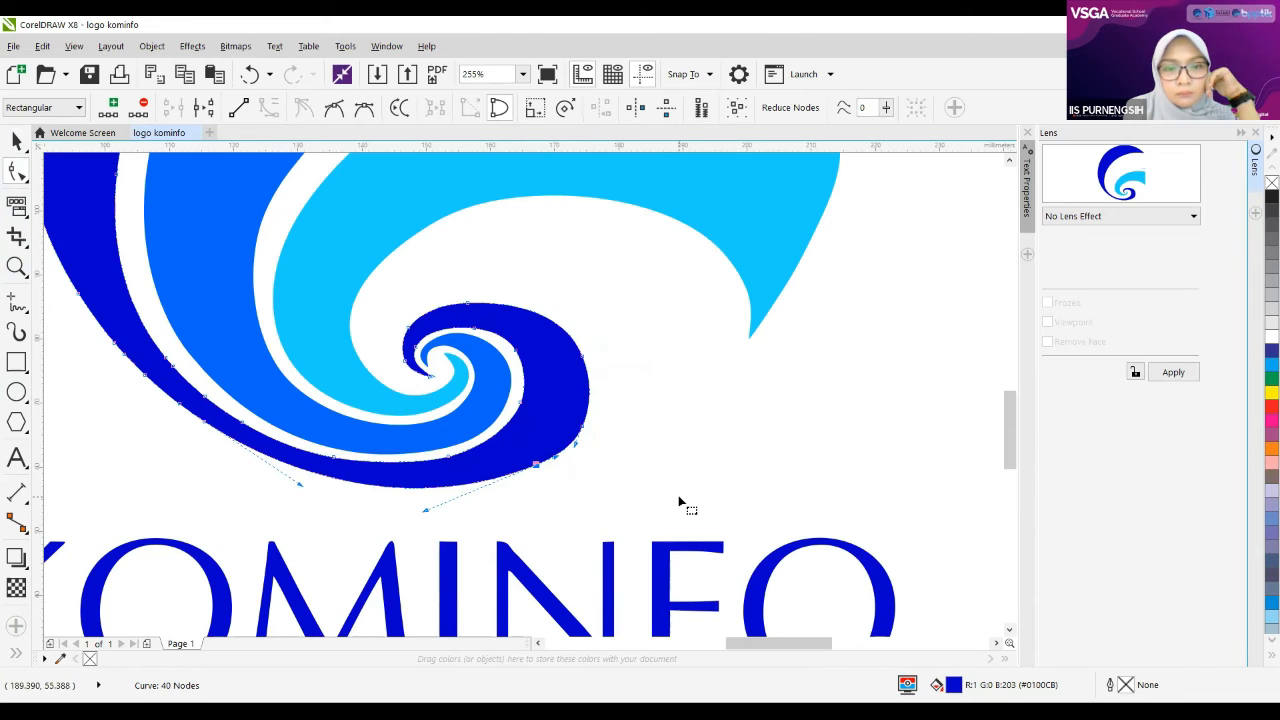
pyautogui.click(581, 427)
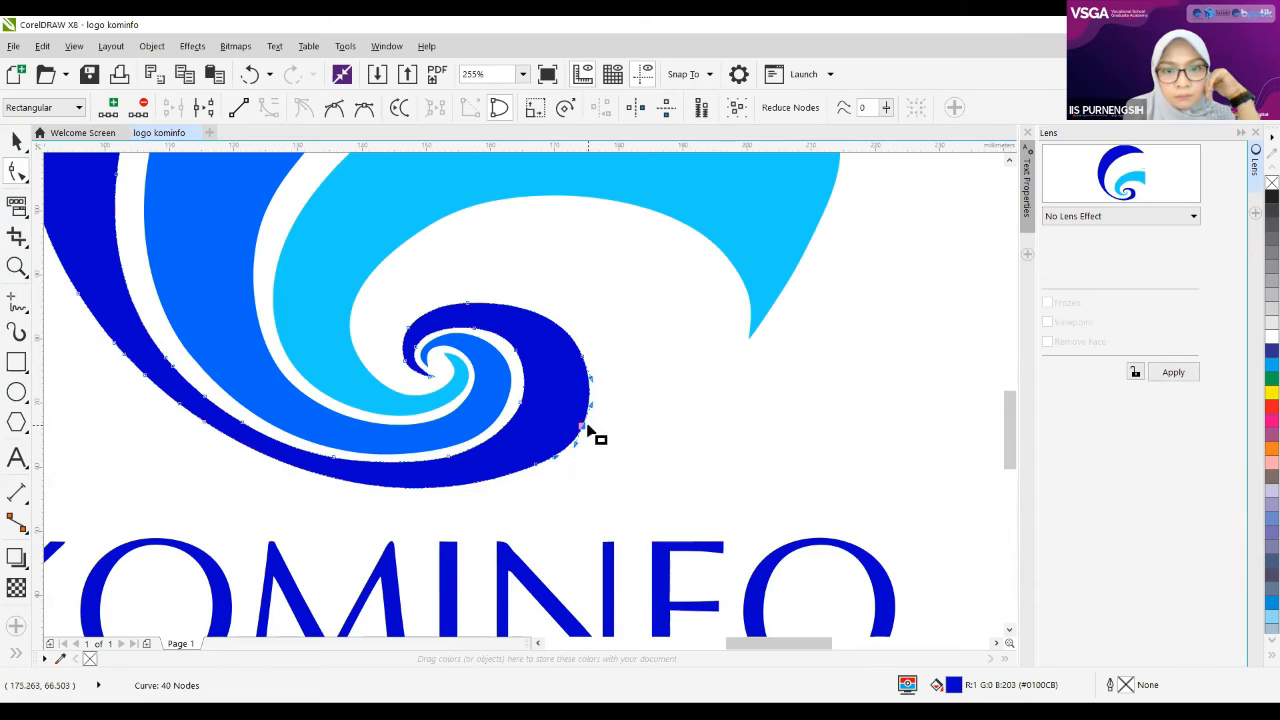
pyautogui.moveTo(581, 428); pyautogui.dragTo(573, 429)
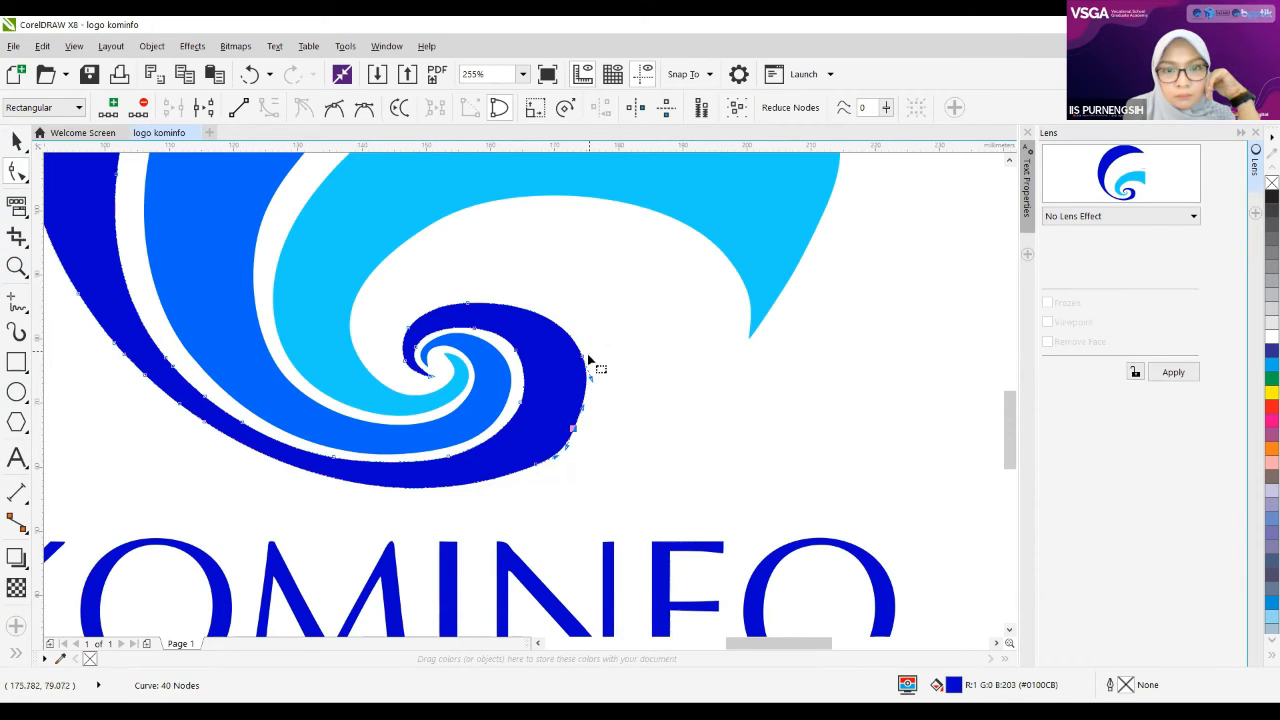
pyautogui.moveTo(590, 380); pyautogui.dragTo(594, 396)
pyautogui.click(538, 466)
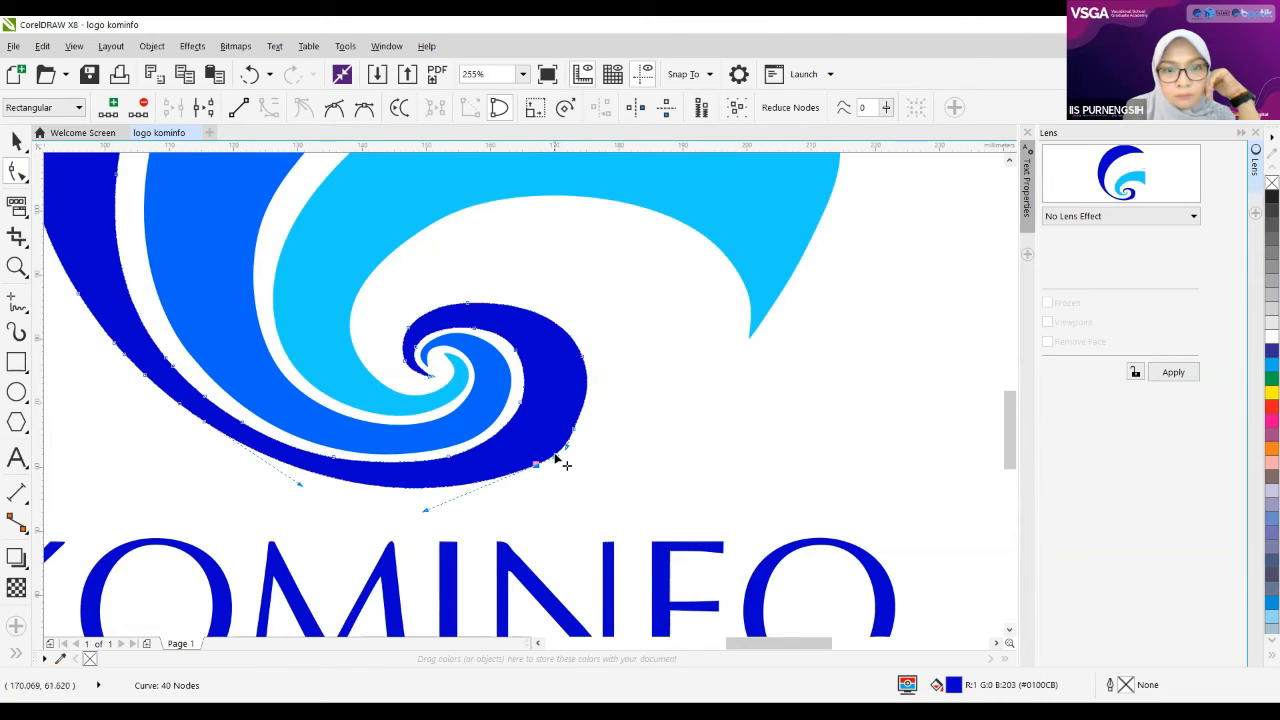
pyautogui.moveTo(558, 459); pyautogui.dragTo(549, 452)
pyautogui.click(599, 452)
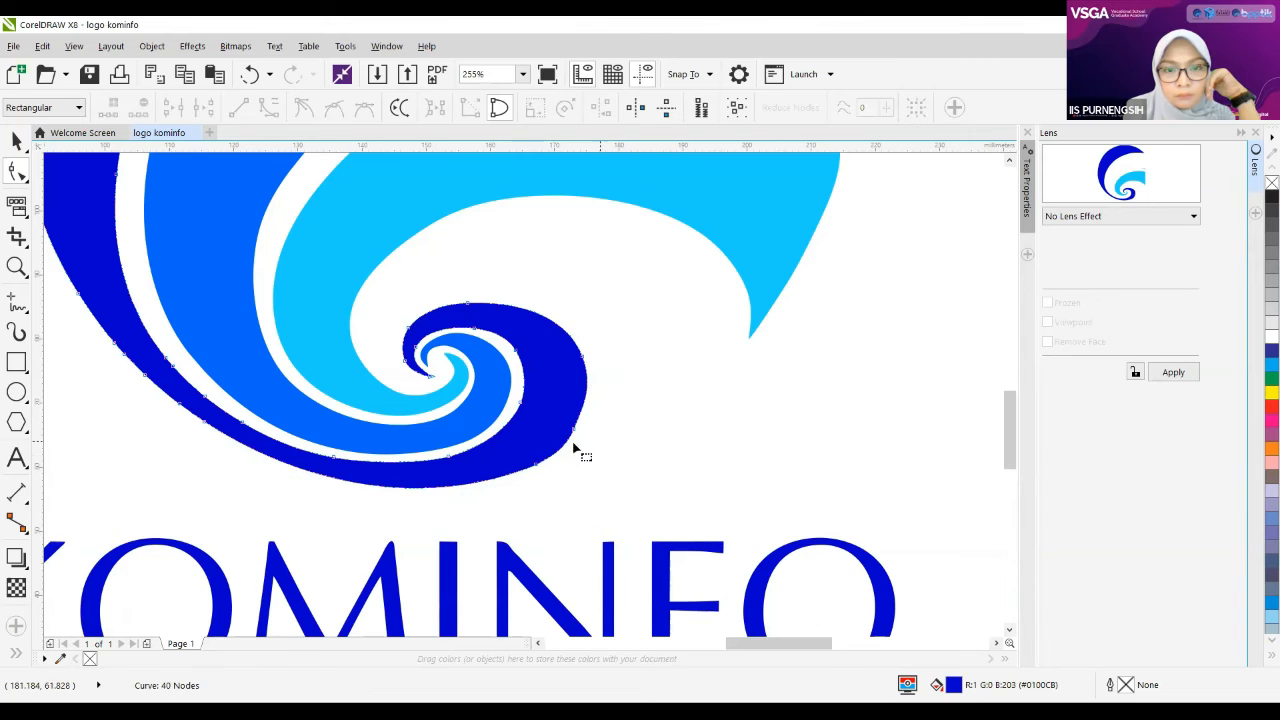
# Step: Delete three nodes from the right outer edge of the dark blue swirl to simplify its curve
pyautogui.doubleClick(536, 465)
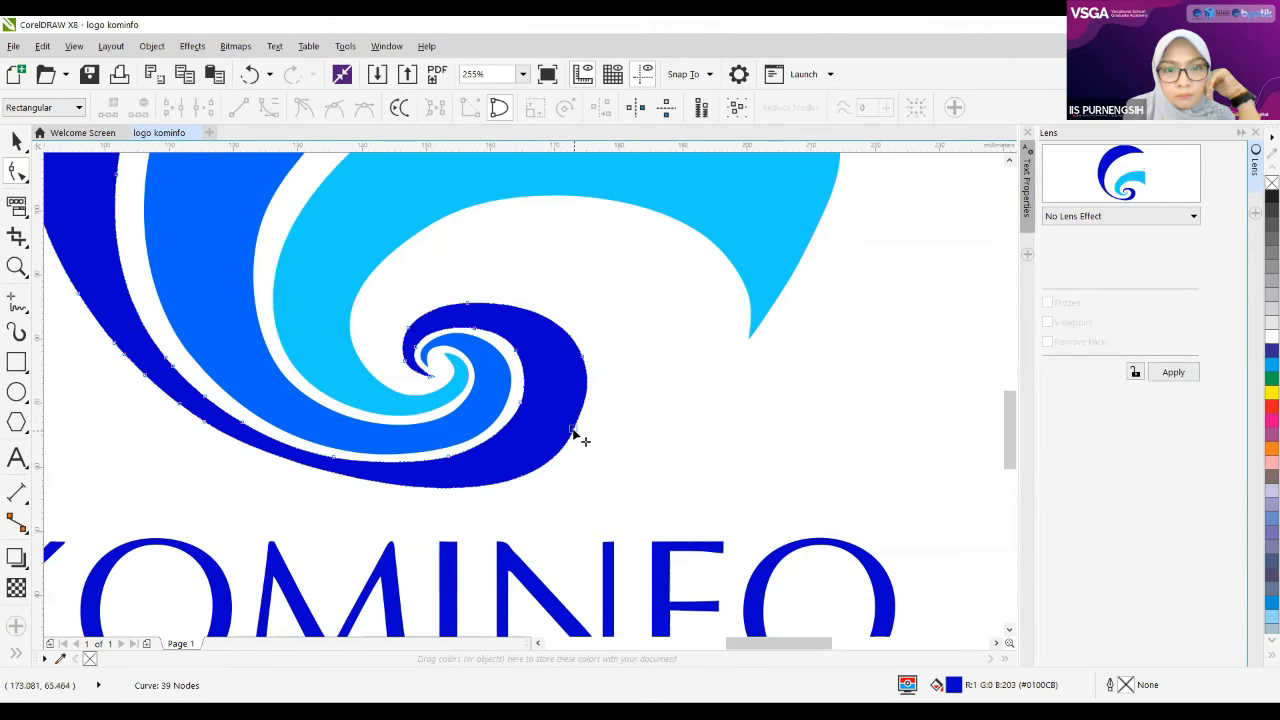
pyautogui.doubleClick(578, 438)
pyautogui.click(583, 361)
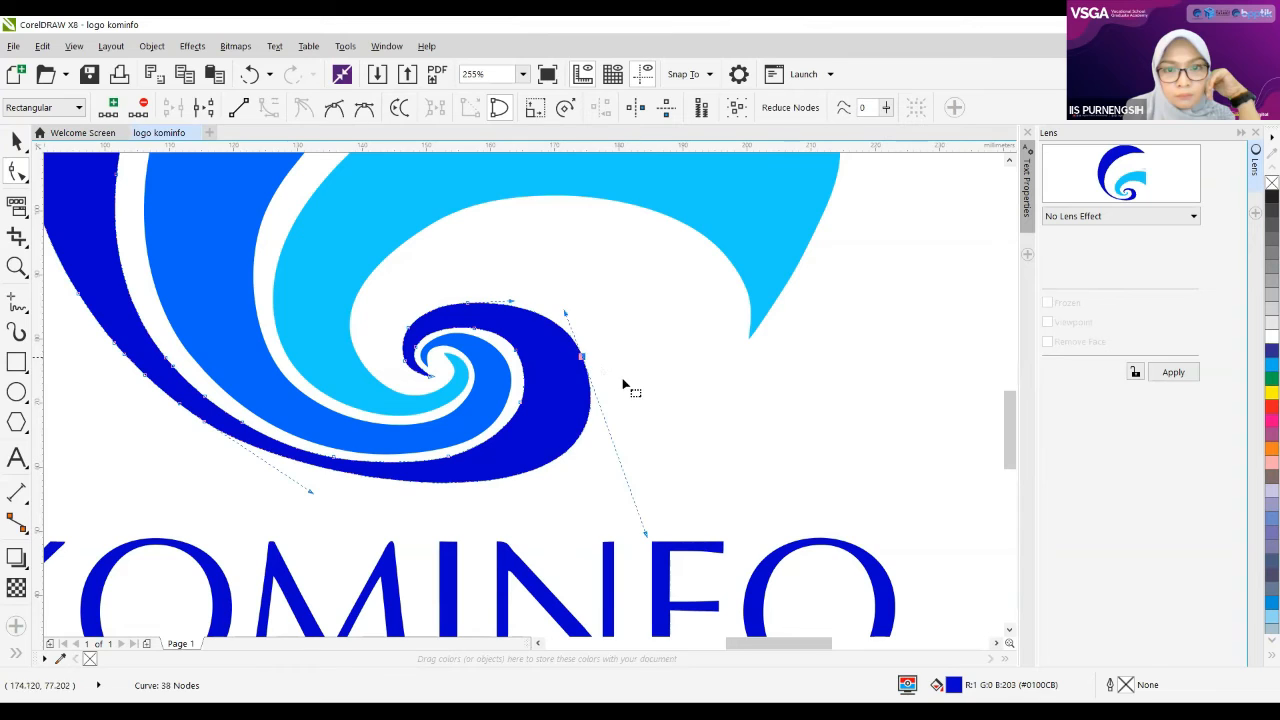
pyautogui.press('Delete')
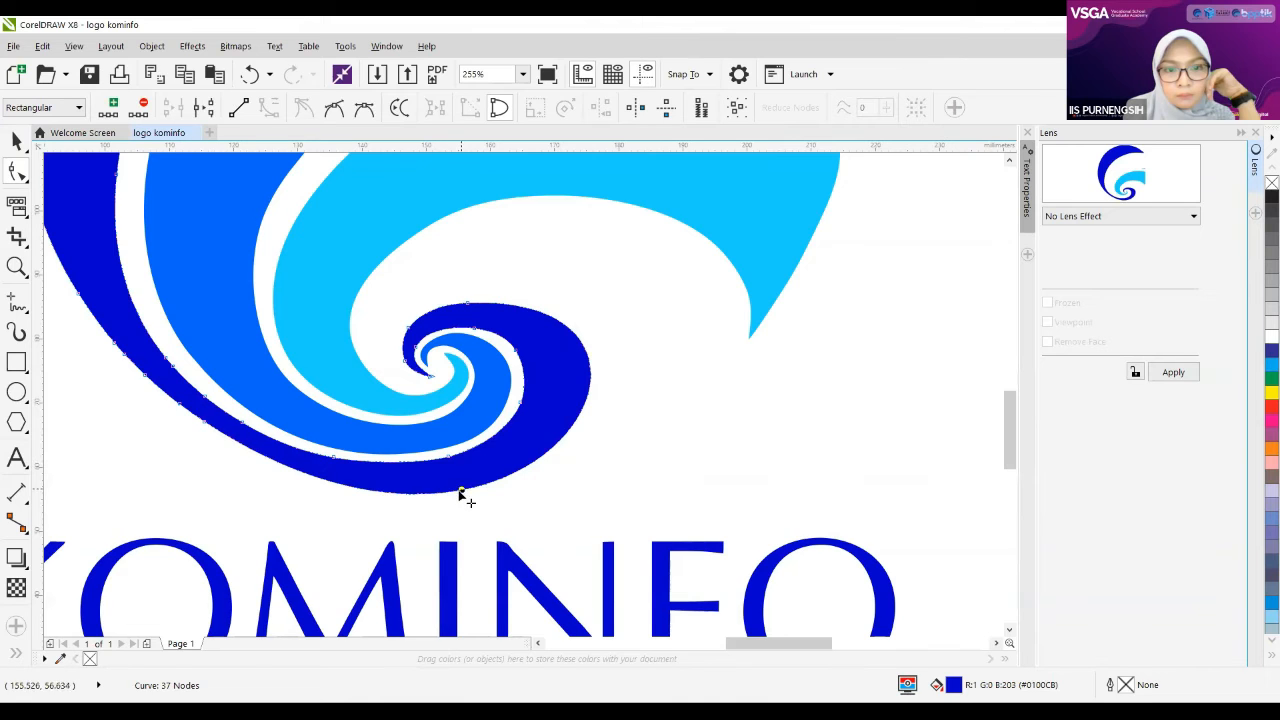
# Step: Smooth the dark blue shape's lower outer edge by removing two nodes, and pull in the swirl's top node handle to narrow its right side
pyautogui.moveTo(462, 491); pyautogui.dragTo(457, 496)
pyautogui.click(207, 425)
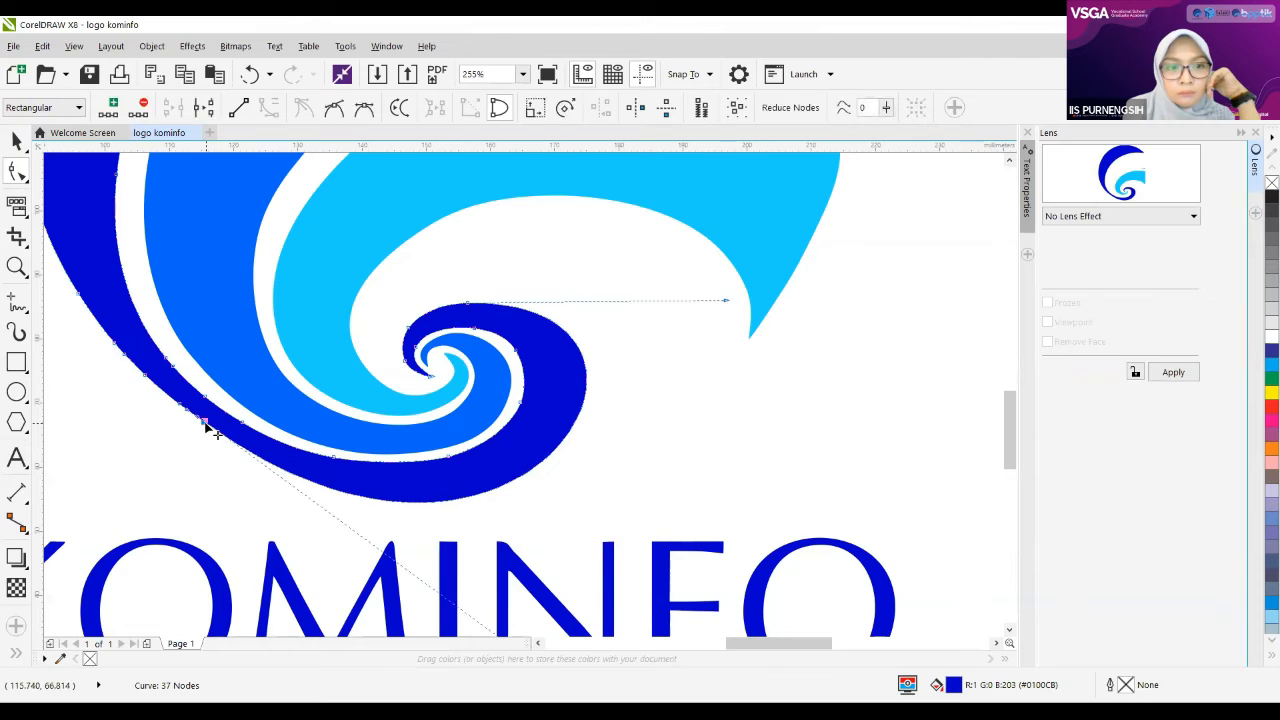
pyautogui.press('Delete')
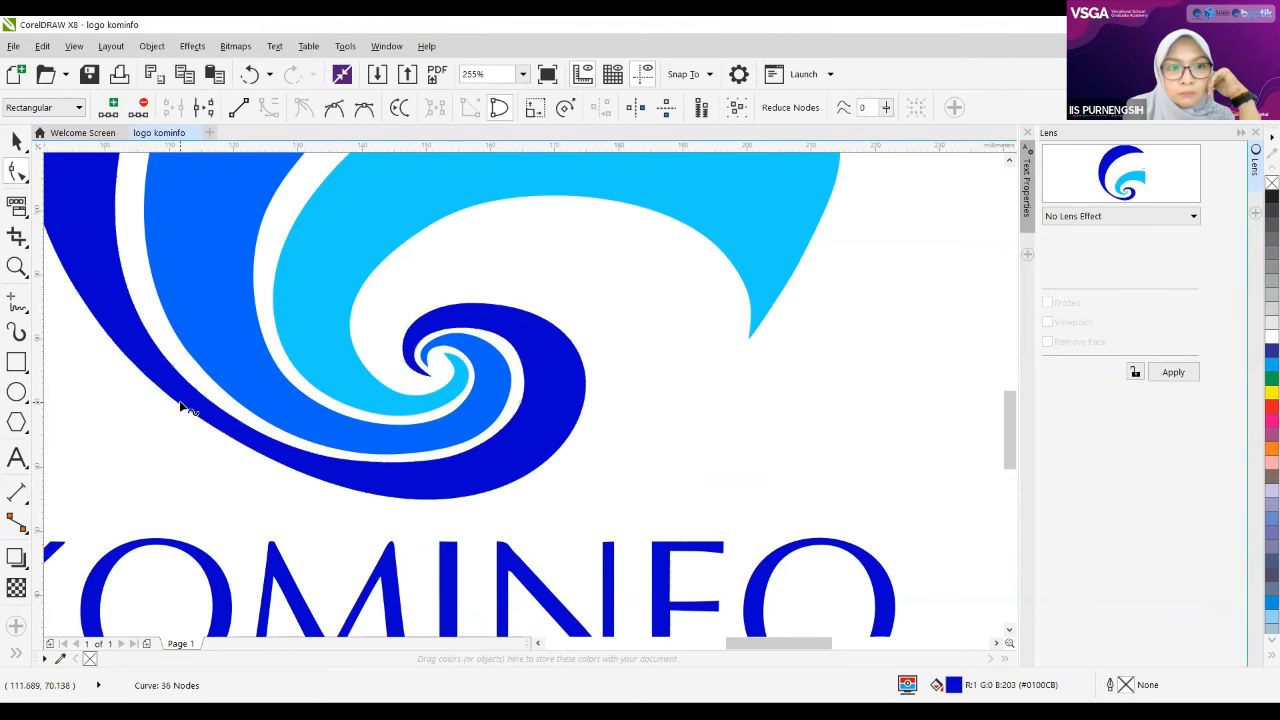
pyautogui.press('Delete')
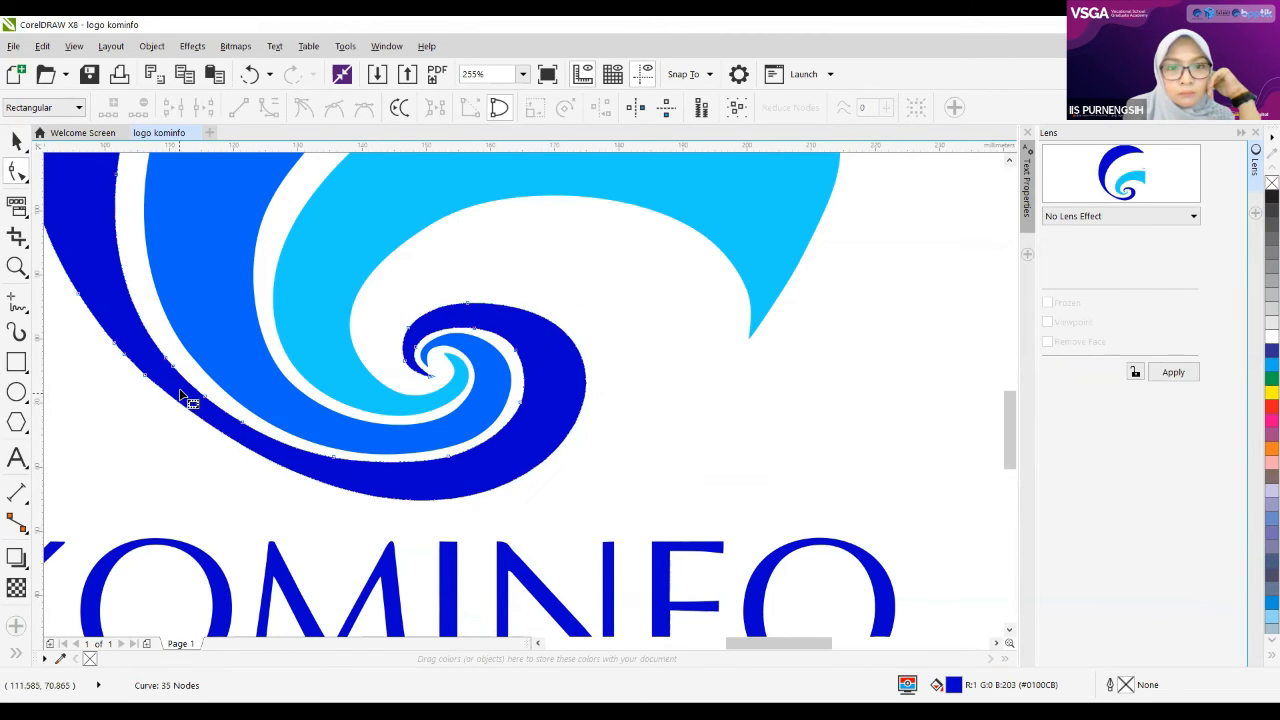
pyautogui.click(468, 303)
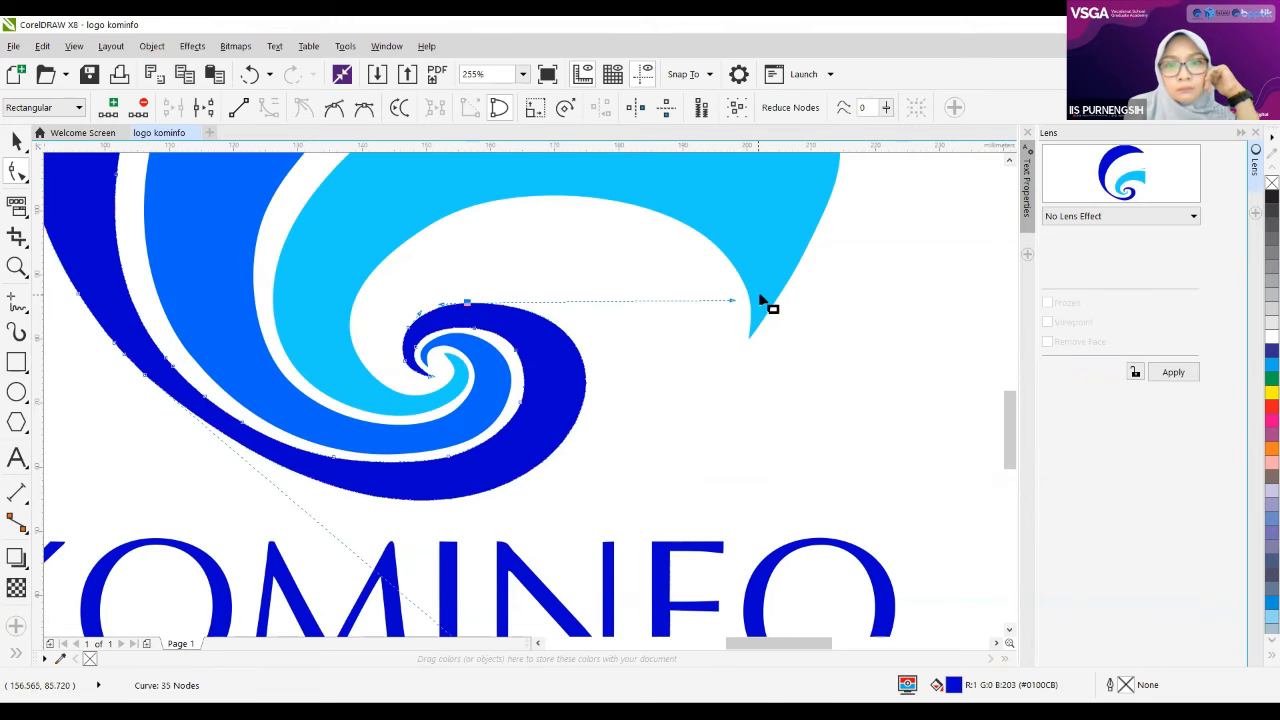
pyautogui.moveTo(733, 302); pyautogui.dragTo(682, 329)
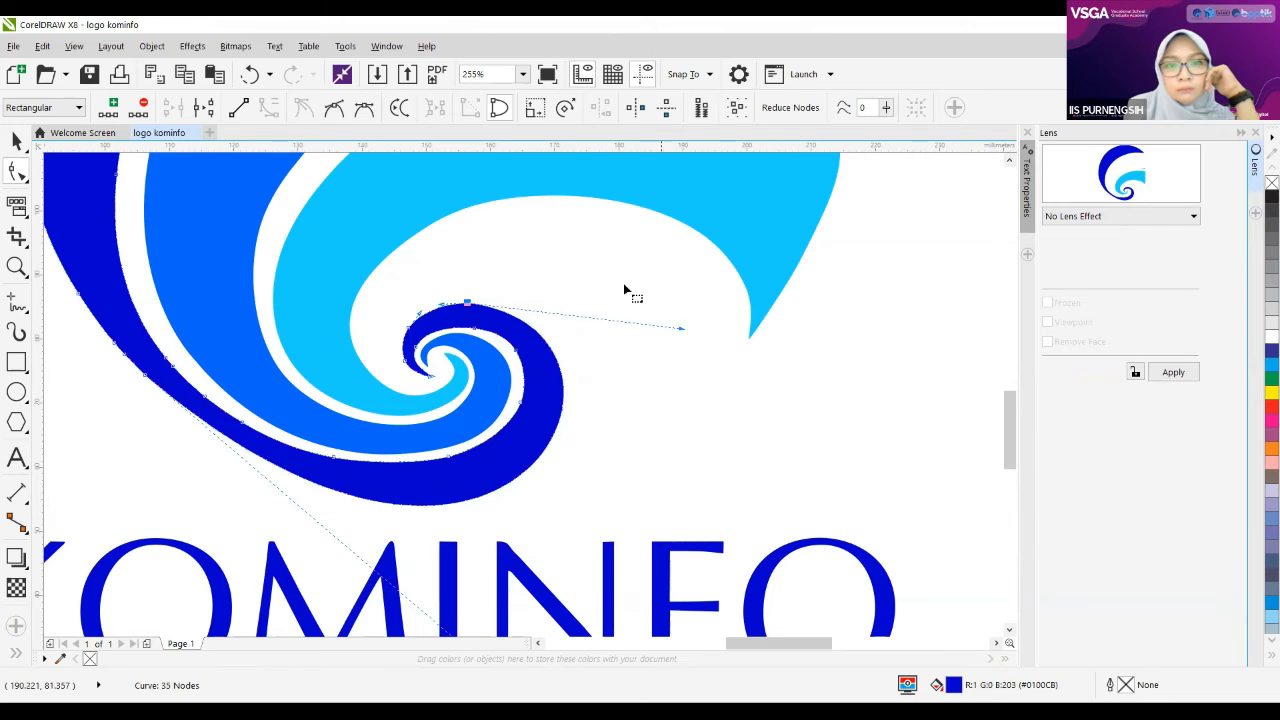
# Step: Delete three nodes from the medium blue swirl's right edge and lengthen its top node's handle to round the curve outward
pyautogui.click(520, 381)
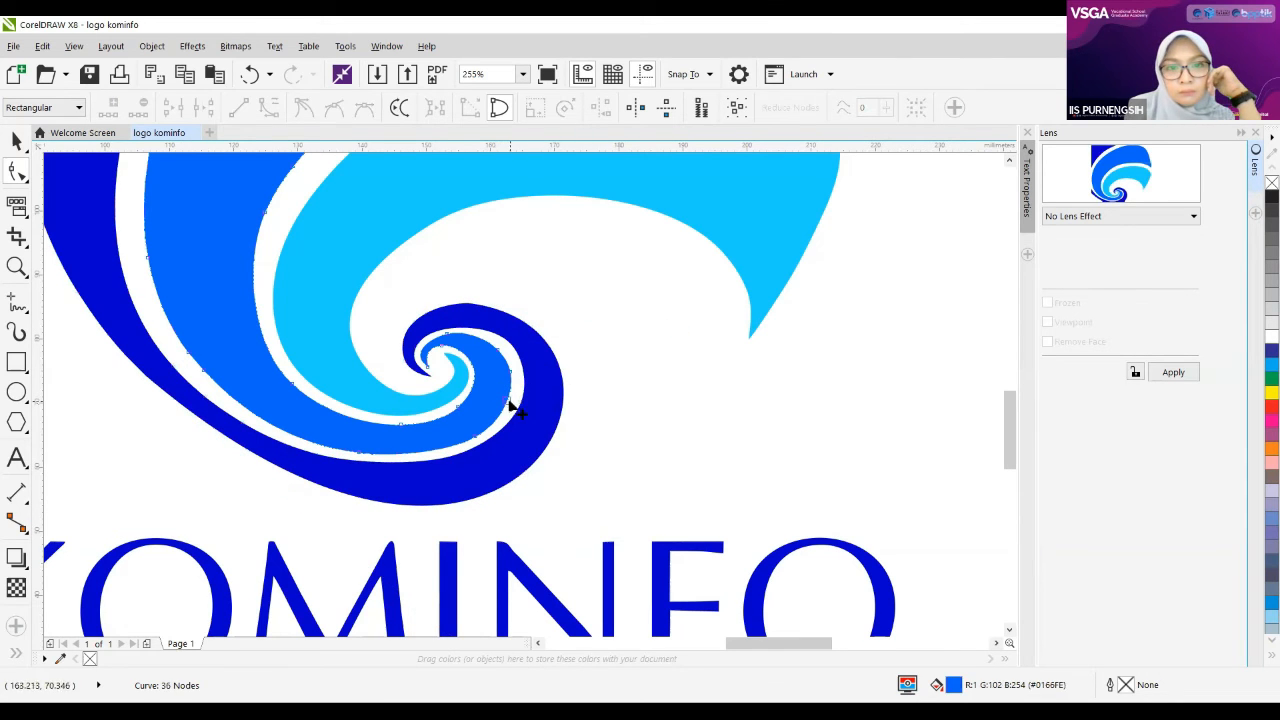
pyautogui.click(509, 400)
pyautogui.doubleClick(509, 374)
pyautogui.doubleClick(498, 351)
pyautogui.click(503, 327)
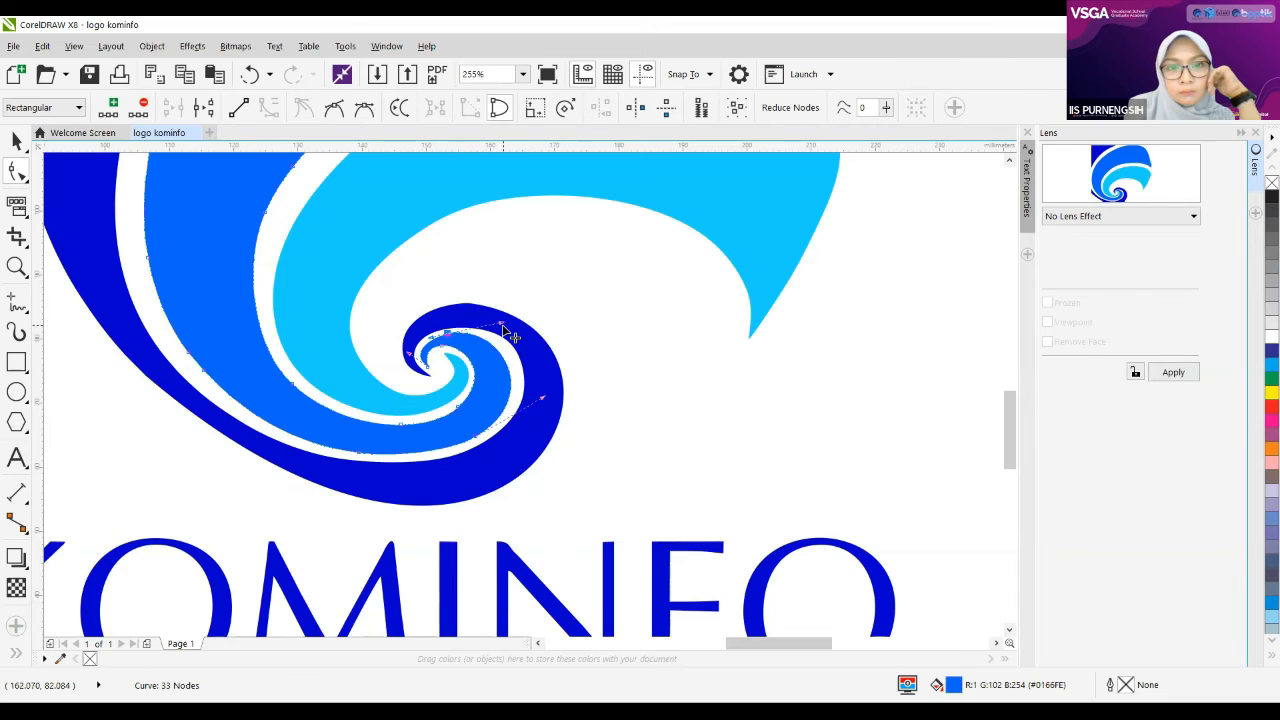
pyautogui.moveTo(504, 326); pyautogui.dragTo(521, 324)
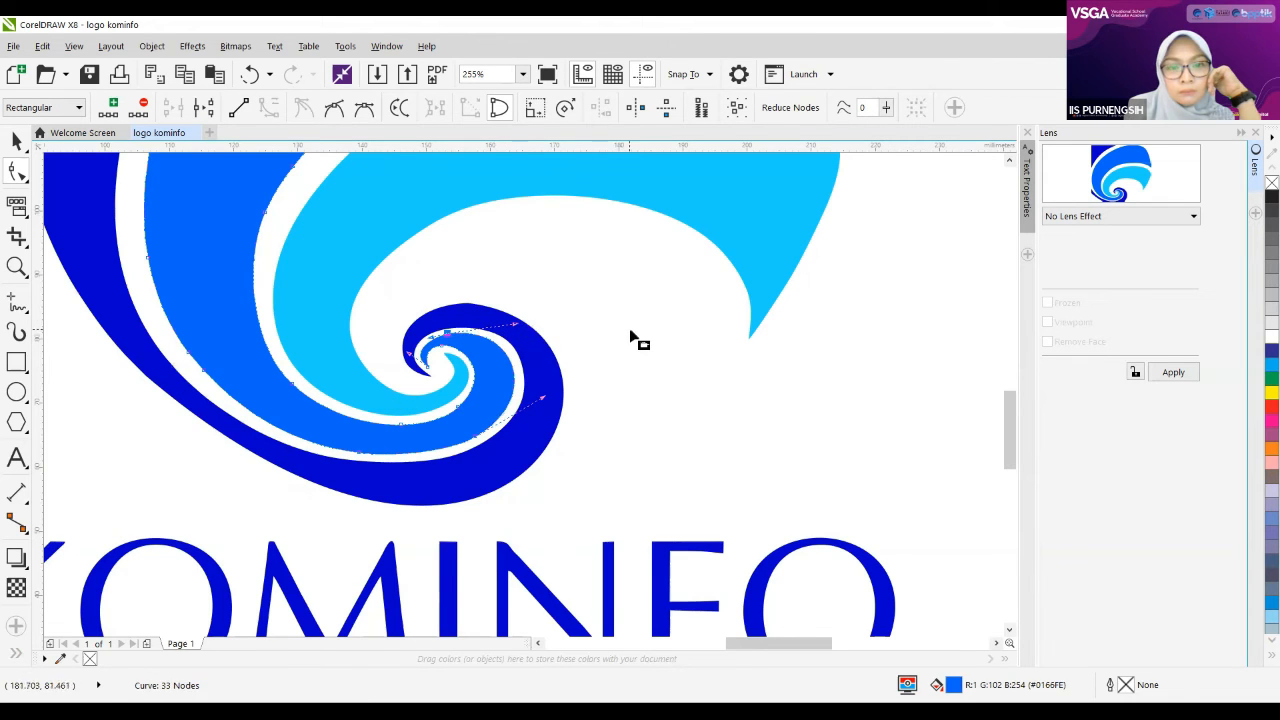
pyautogui.click(630, 330)
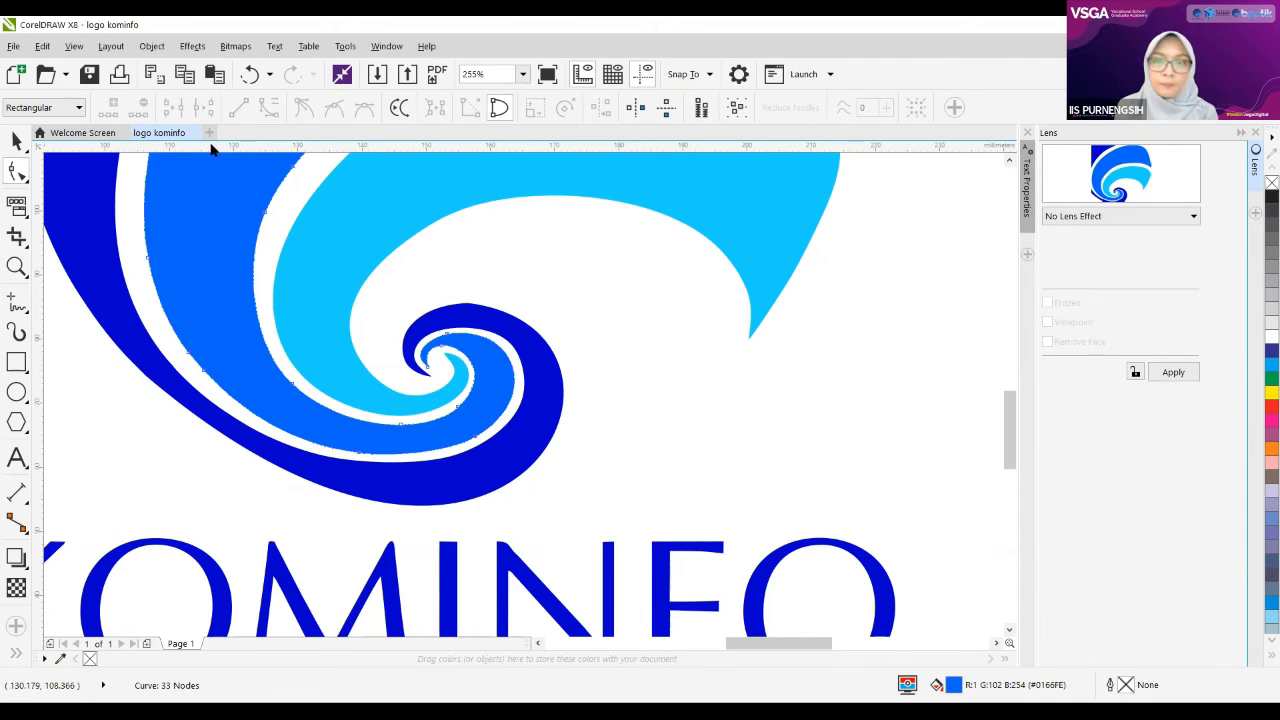
# Step: Select the dark blue curve for node editing and delete three nodes along its lower-left outer edge
pyautogui.click(12, 143)
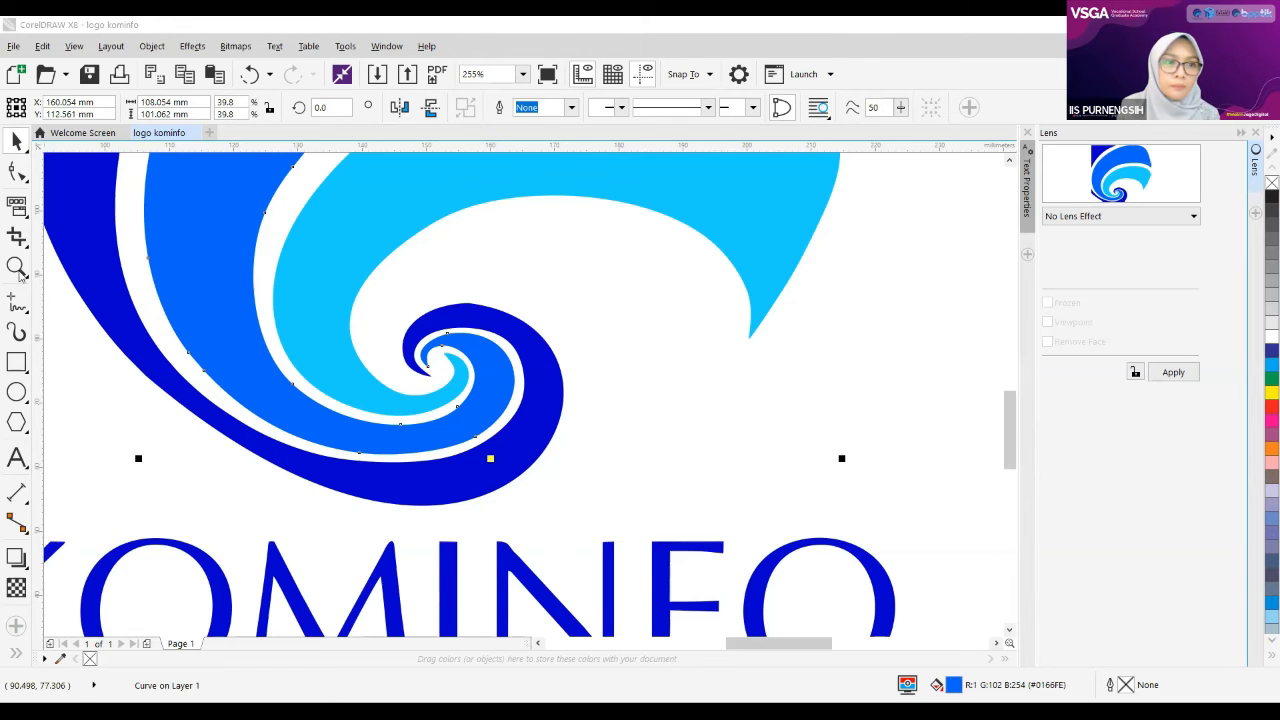
pyautogui.click(16, 265)
pyautogui.hotkey('shift', 'F4')
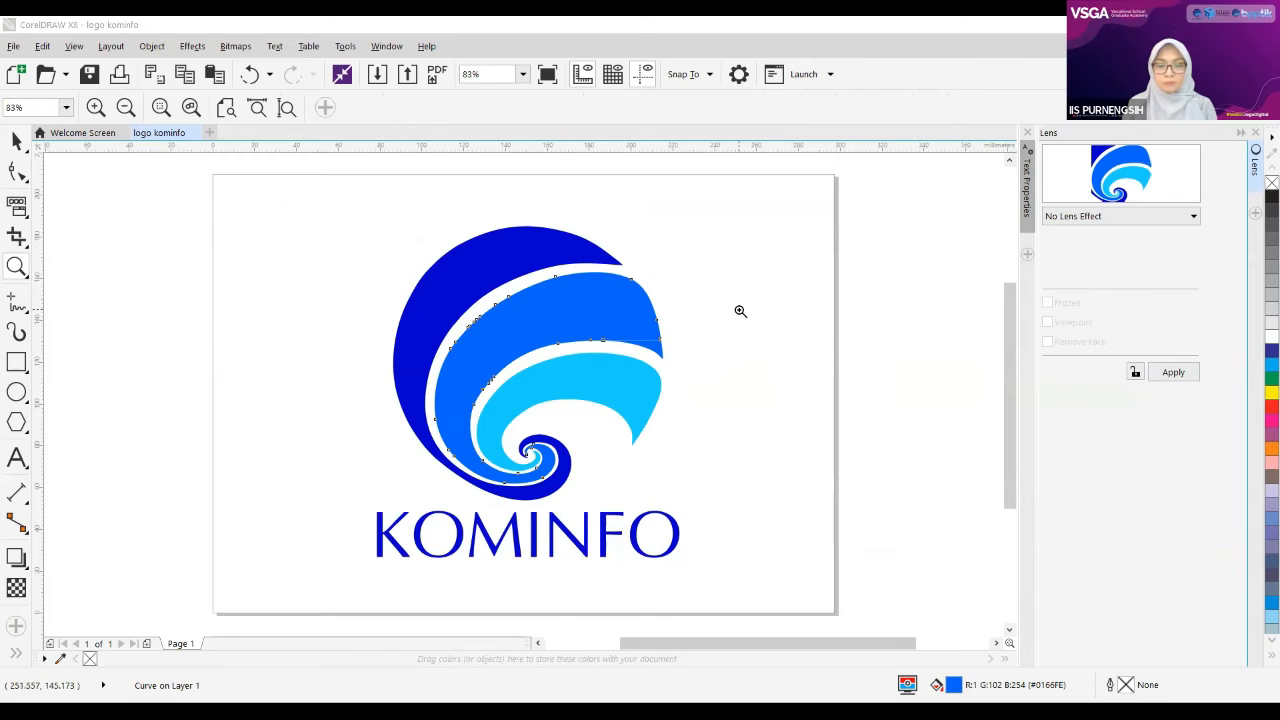
pyautogui.click(406, 456)
pyautogui.click(564, 462)
pyautogui.rightClick(540, 378)
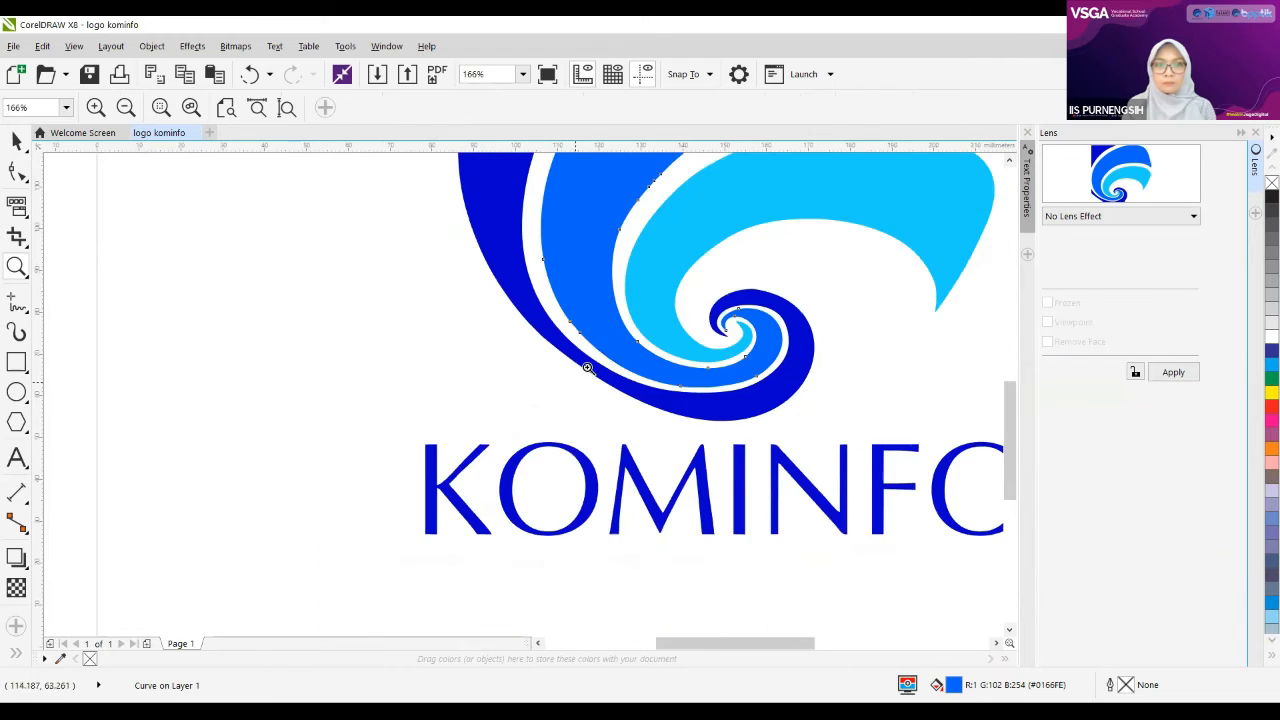
pyautogui.click(16, 141)
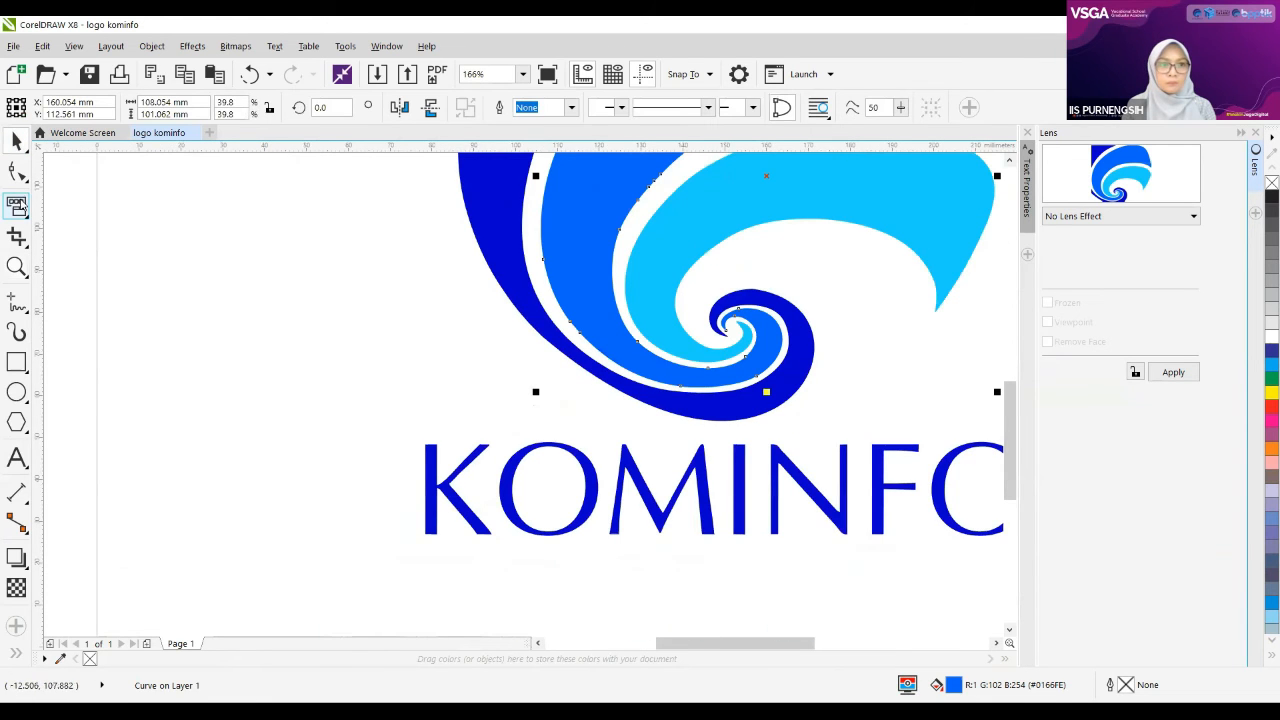
pyautogui.click(16, 172)
pyautogui.click(641, 399)
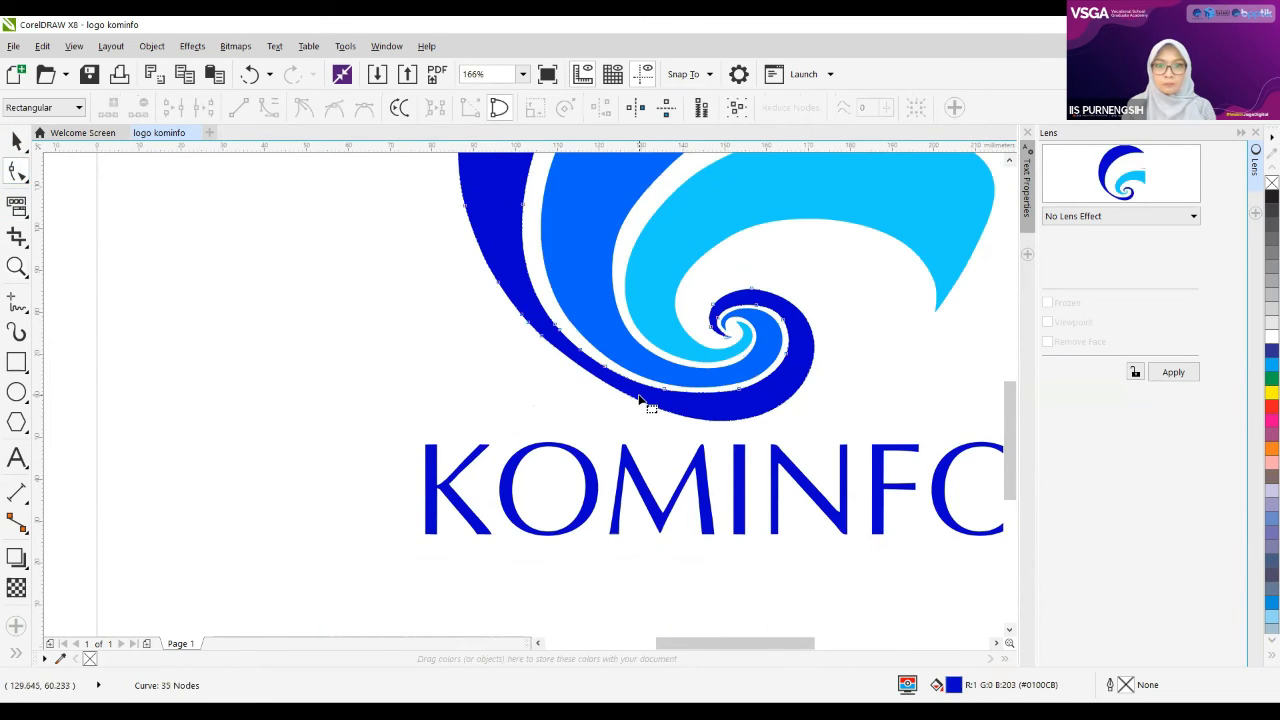
pyautogui.doubleClick(542, 340)
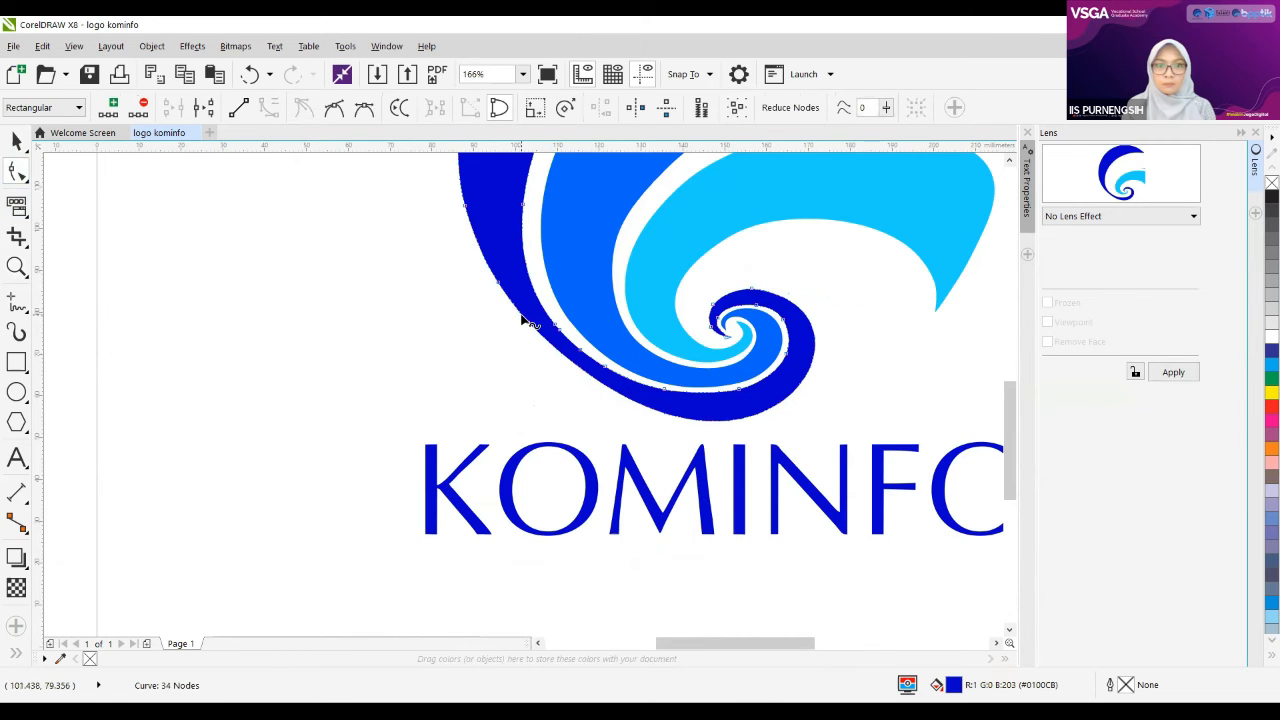
pyautogui.doubleClick(522, 320)
pyautogui.click(496, 287)
pyautogui.doubleClick(498, 286)
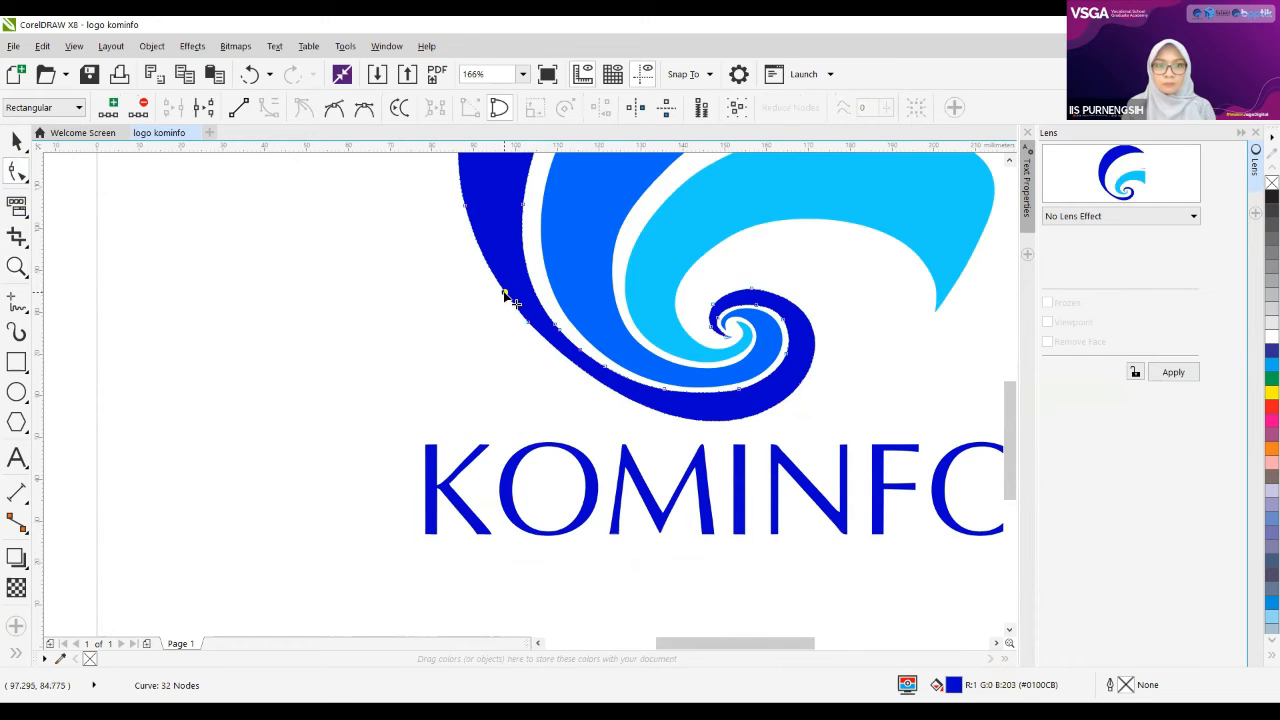
# Step: Smooth the dark blue shape's left outer edge by removing one more node and shifting the left-edge node's lower handle toward the logo's centre
pyautogui.moveTo(505, 296); pyautogui.dragTo(500, 296)
pyautogui.click(529, 323)
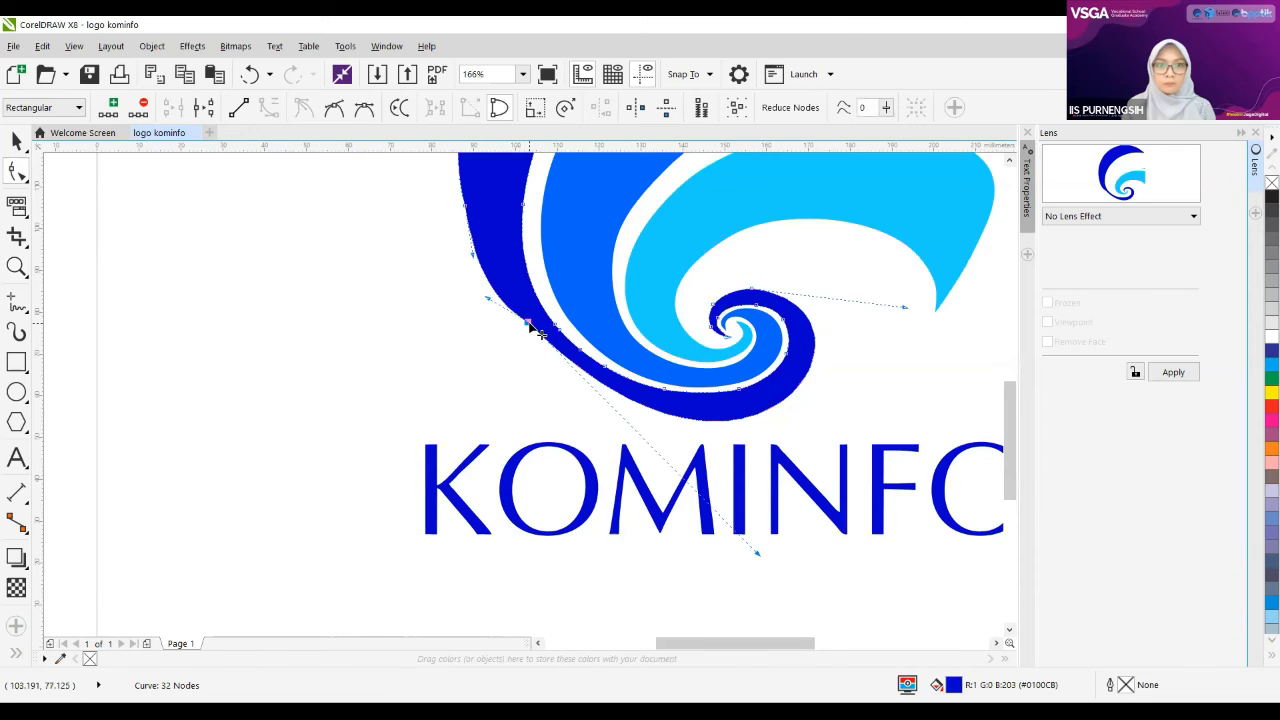
pyautogui.press('Delete')
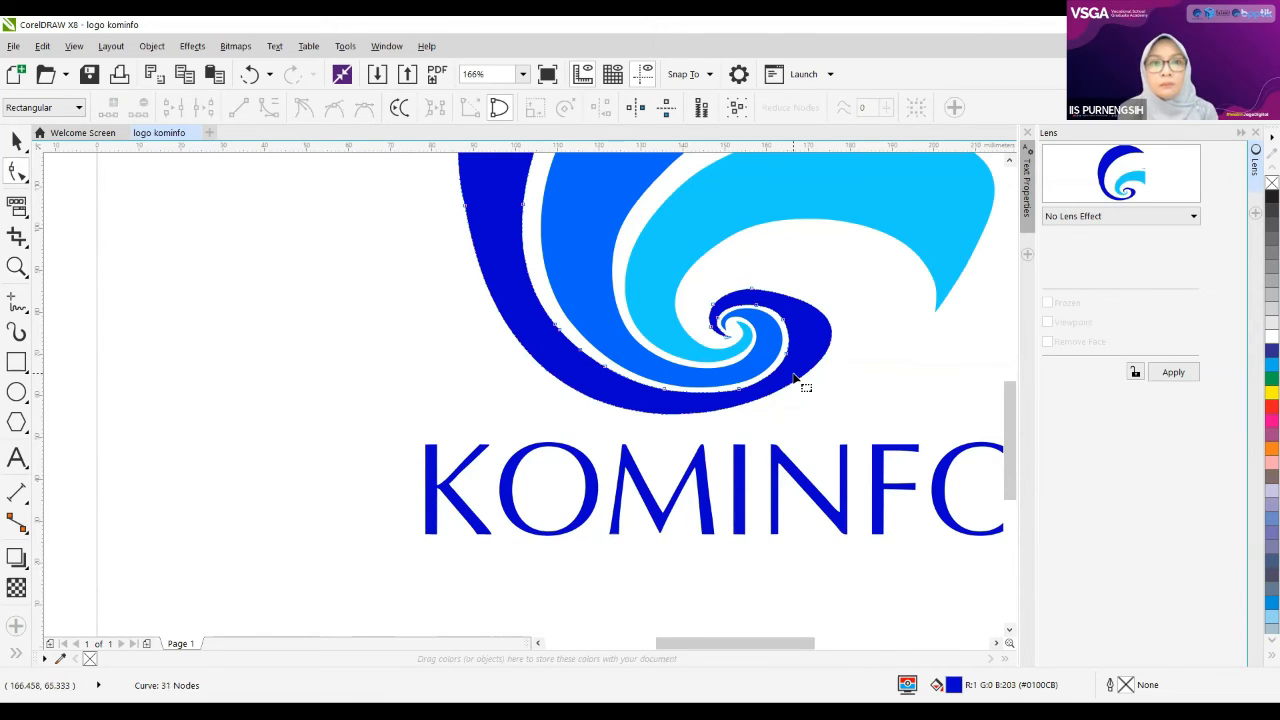
pyautogui.click(465, 206)
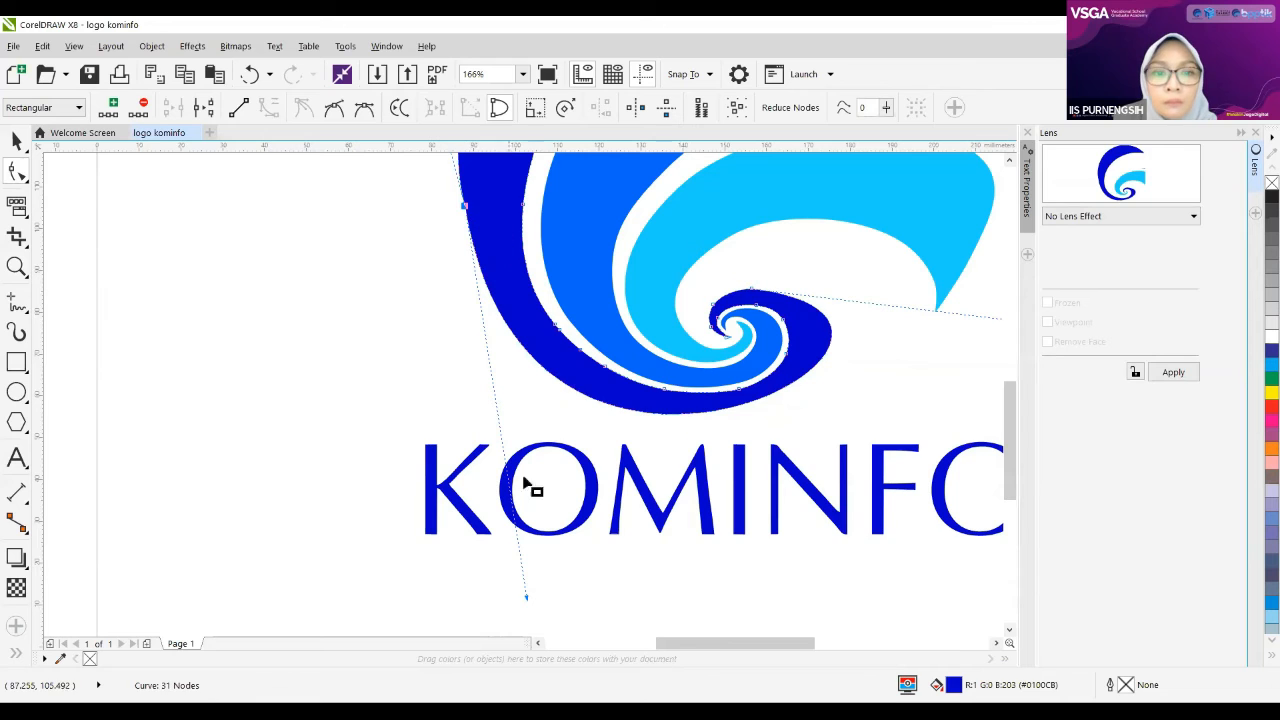
pyautogui.moveTo(527, 598); pyautogui.dragTo(579, 603)
pyautogui.click(771, 635)
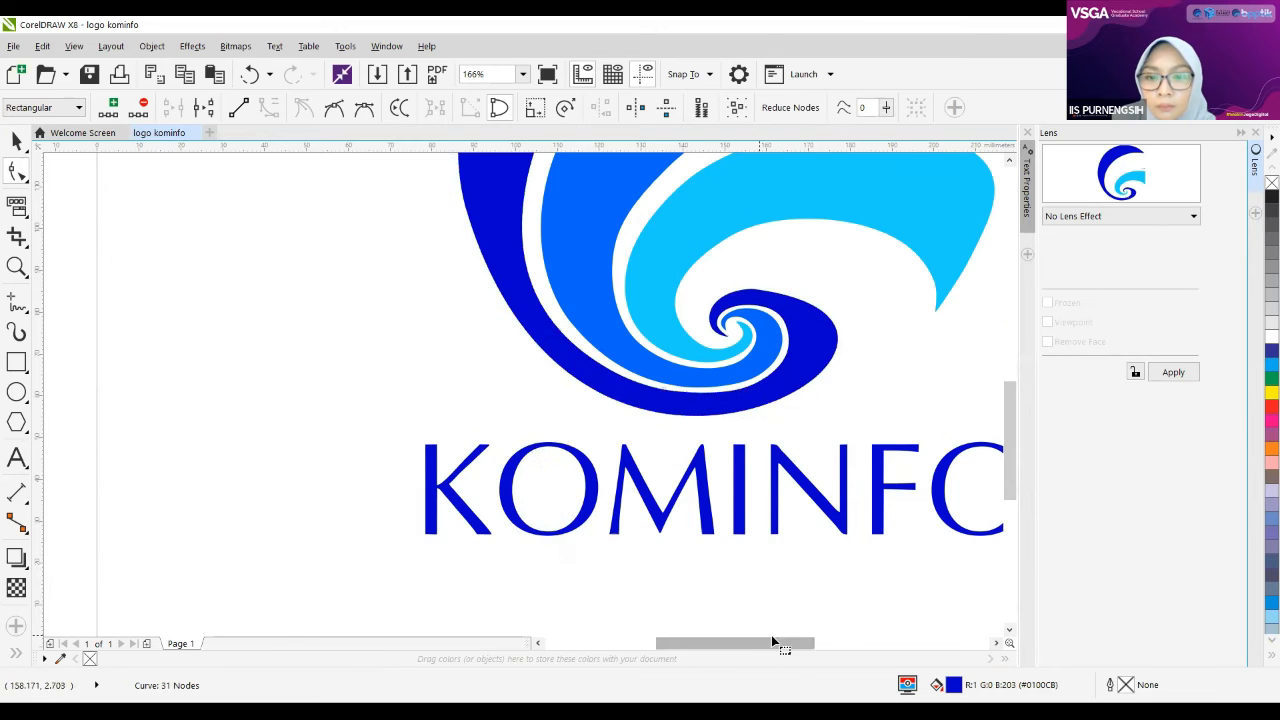
# Step: Shorten and lower the dark blue swirl's top node handle to tighten the curve's right side
pyautogui.scroll(-3, 775, 636)
pyautogui.moveTo(788, 650); pyautogui.dragTo(813, 648)
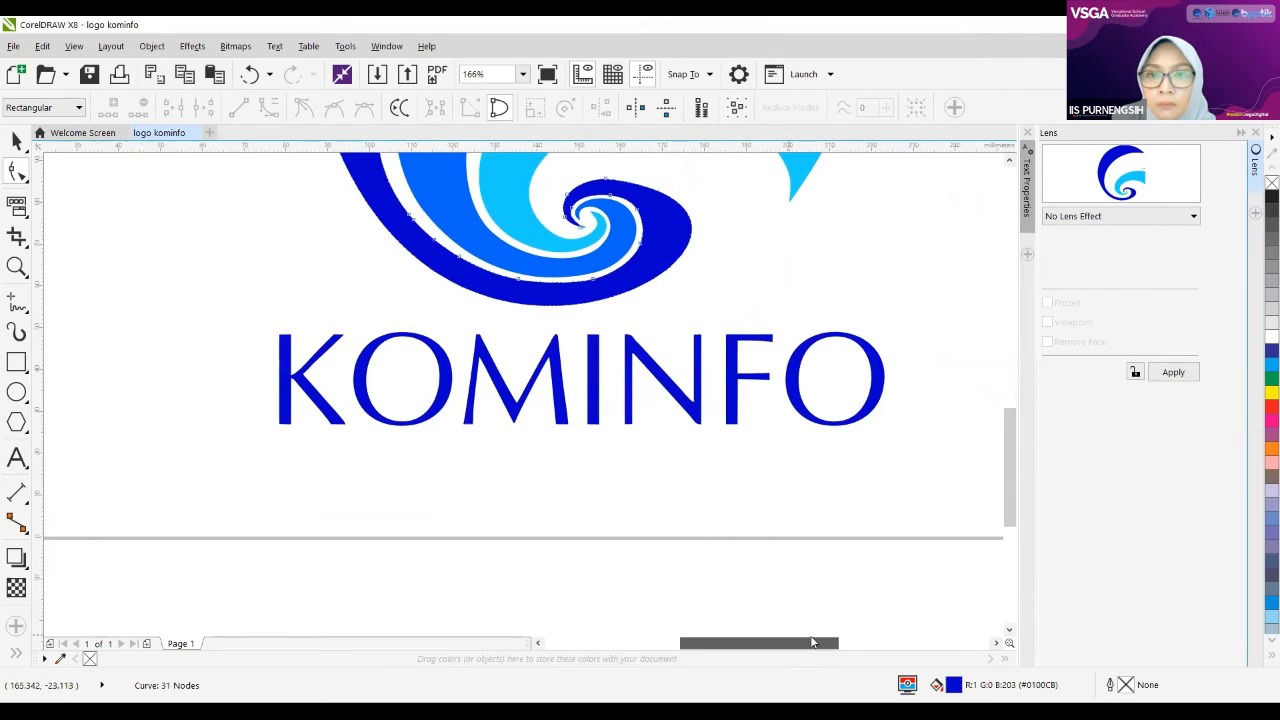
pyautogui.click(606, 182)
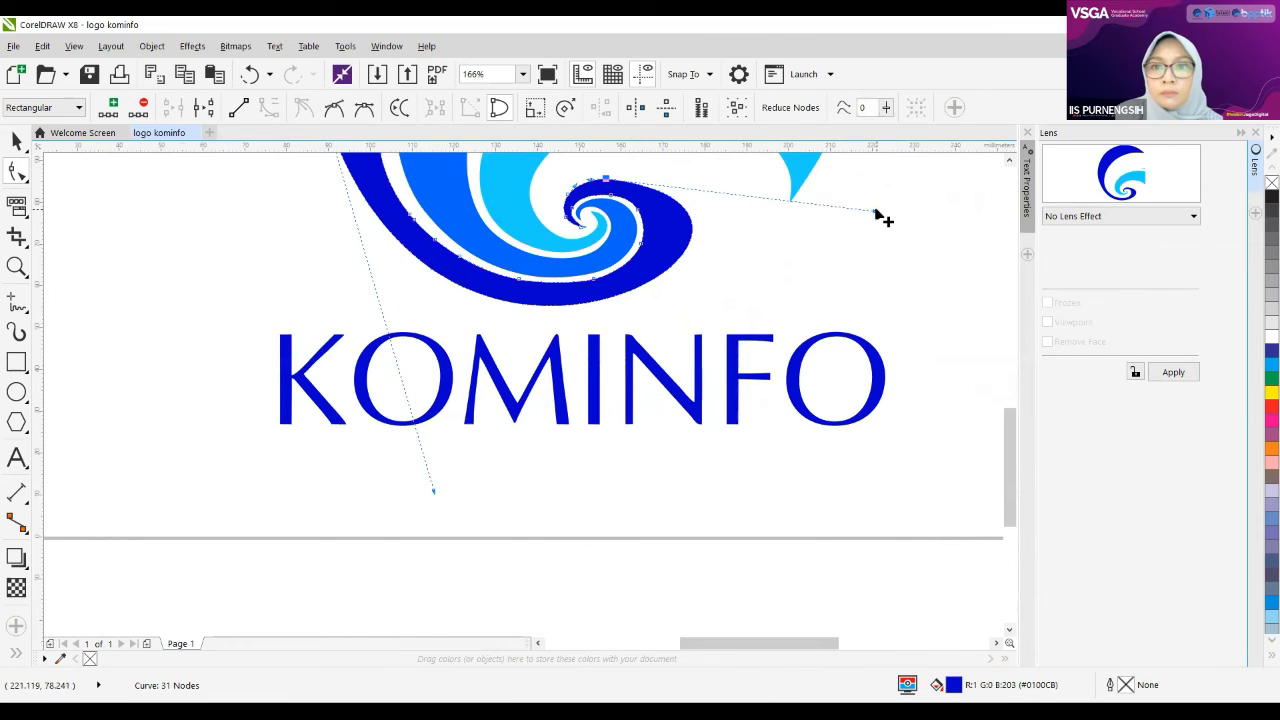
pyautogui.moveTo(876, 212); pyautogui.dragTo(809, 226)
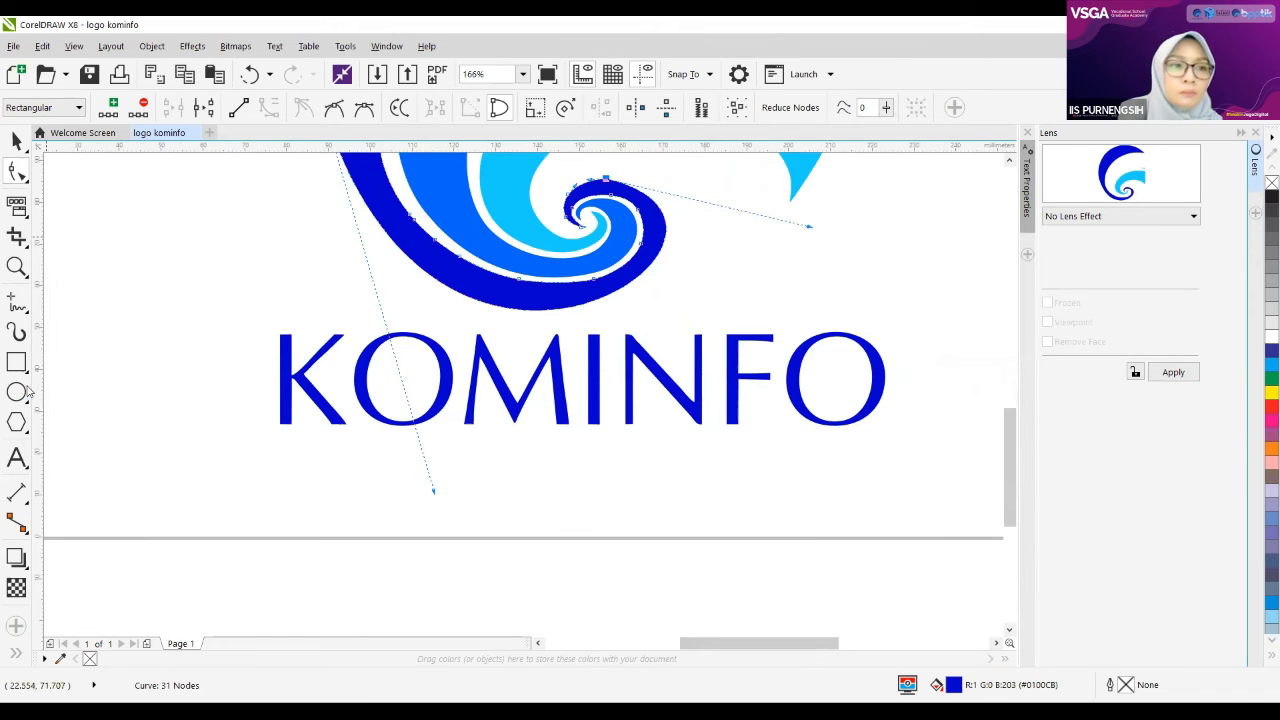
# Step: Undo the last handle adjustment on the dark blue swirl
pyautogui.click(16, 266)
pyautogui.press('F3')
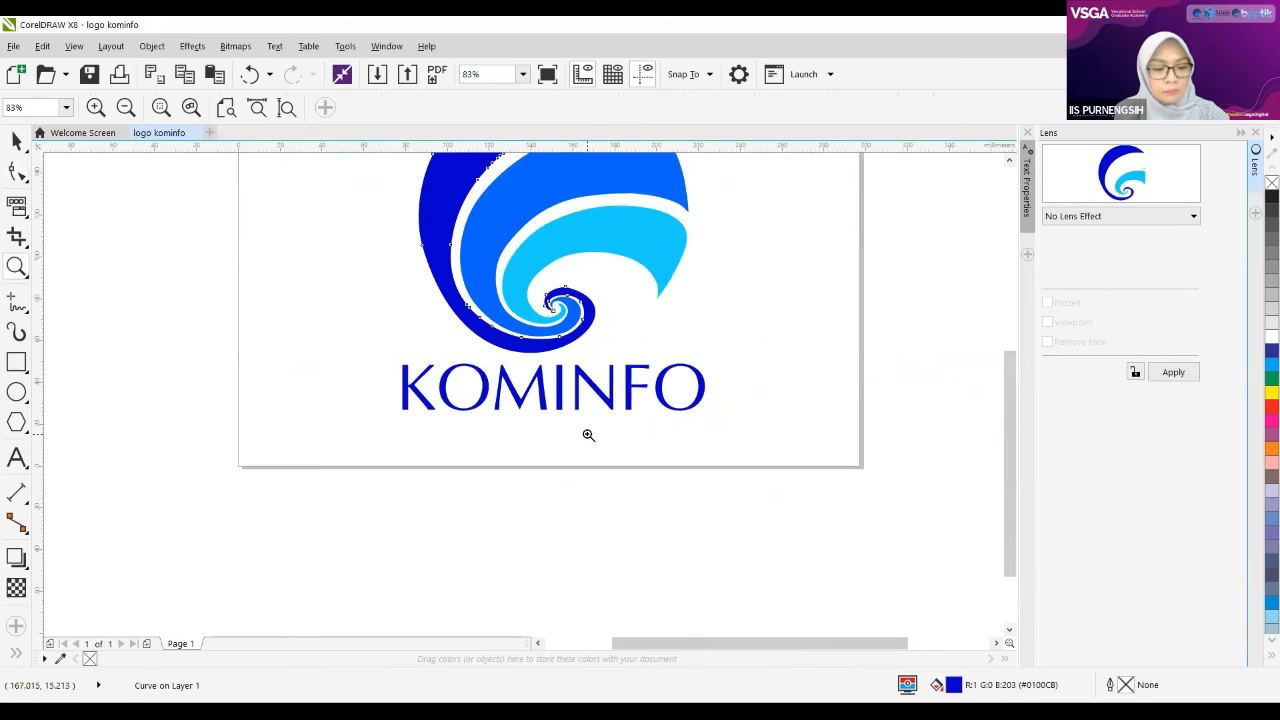
pyautogui.hotkey('ctrl', 'z')
pyautogui.hotkey('ctrl', 'z')
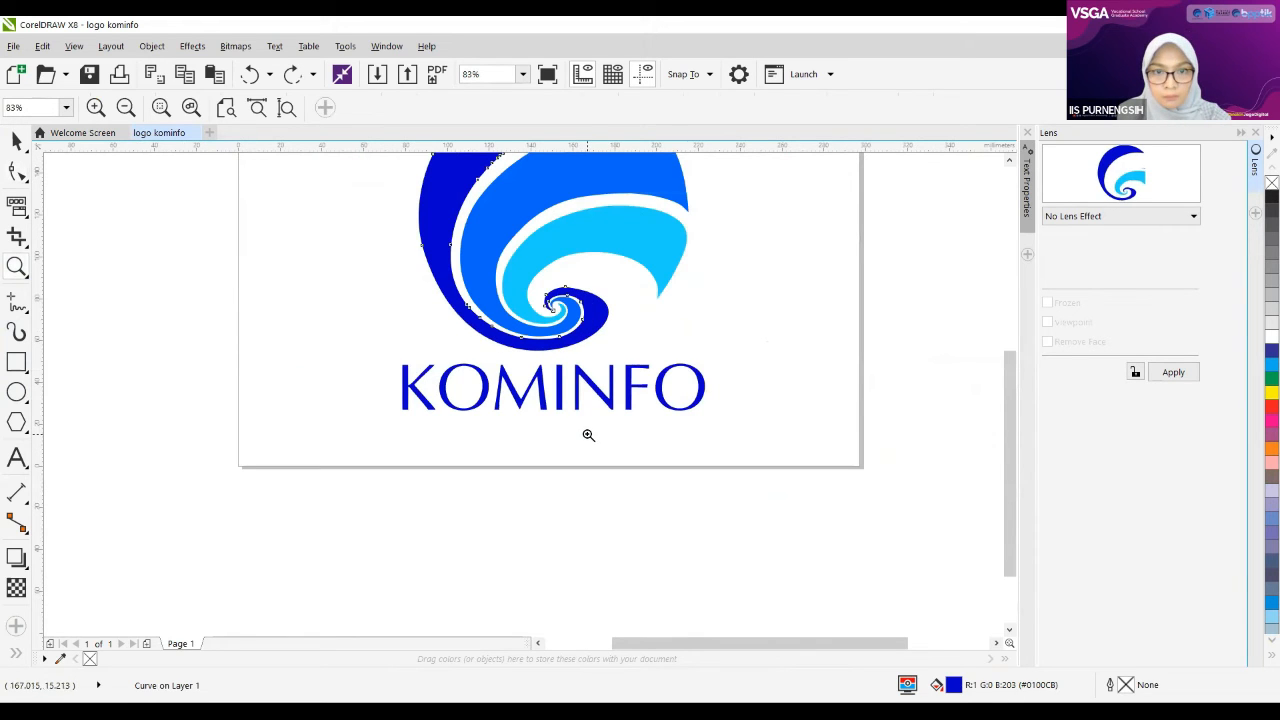
# Step: Undo two more node edits on the dark blue swirl and return to whole-object selection
pyautogui.hotkey('ctrl', 'z')
pyautogui.hotkey('ctrl', 'z')
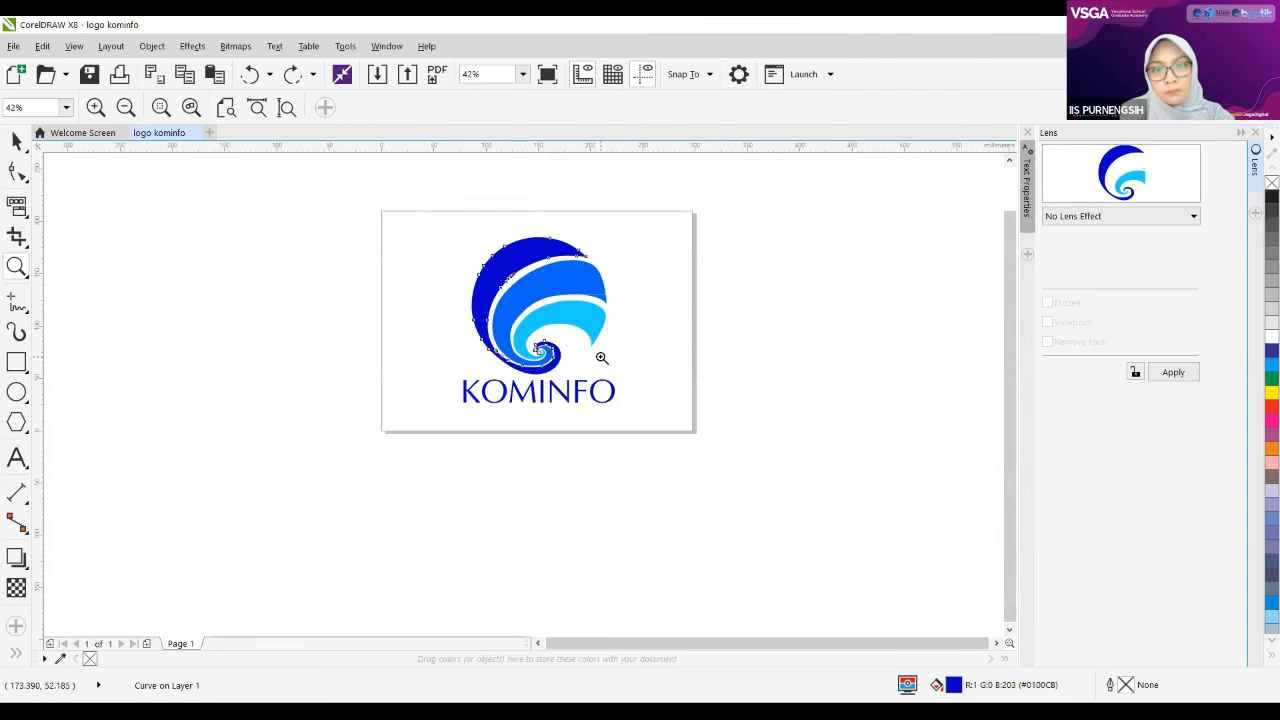
pyautogui.rightClick(600, 325)
pyautogui.moveTo(428, 200); pyautogui.dragTo(662, 424)
pyautogui.click(16, 141)
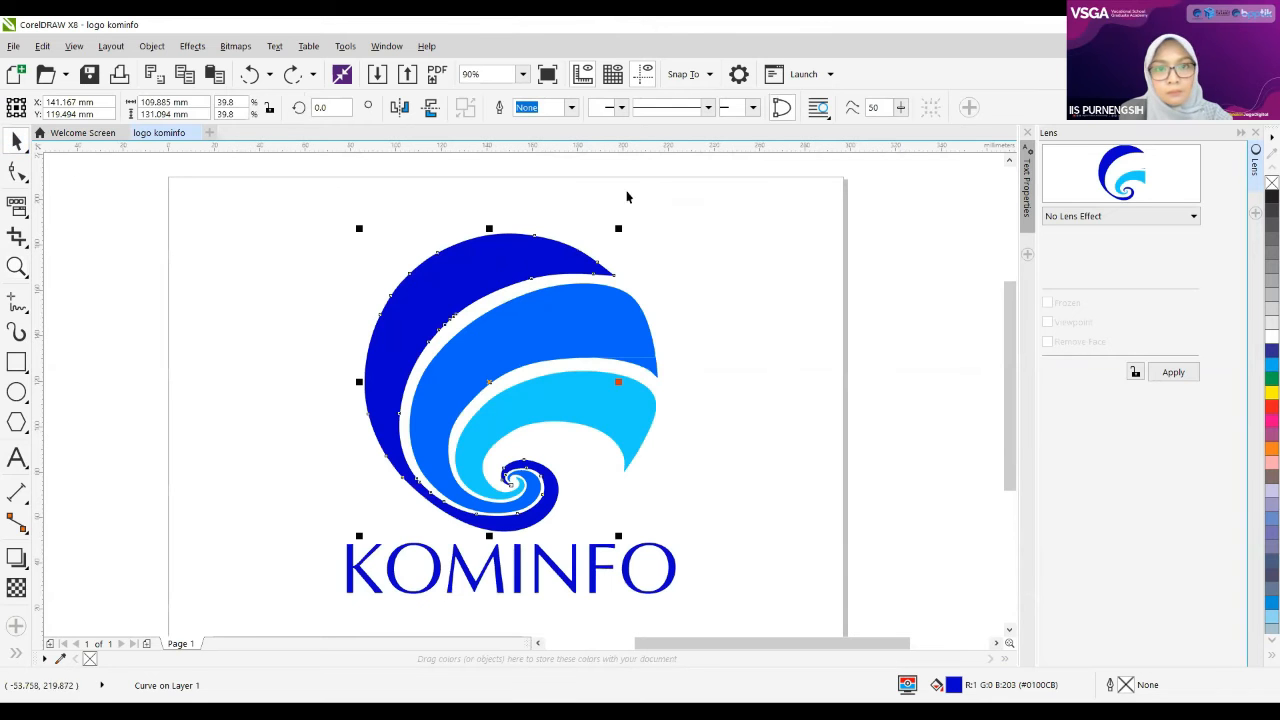
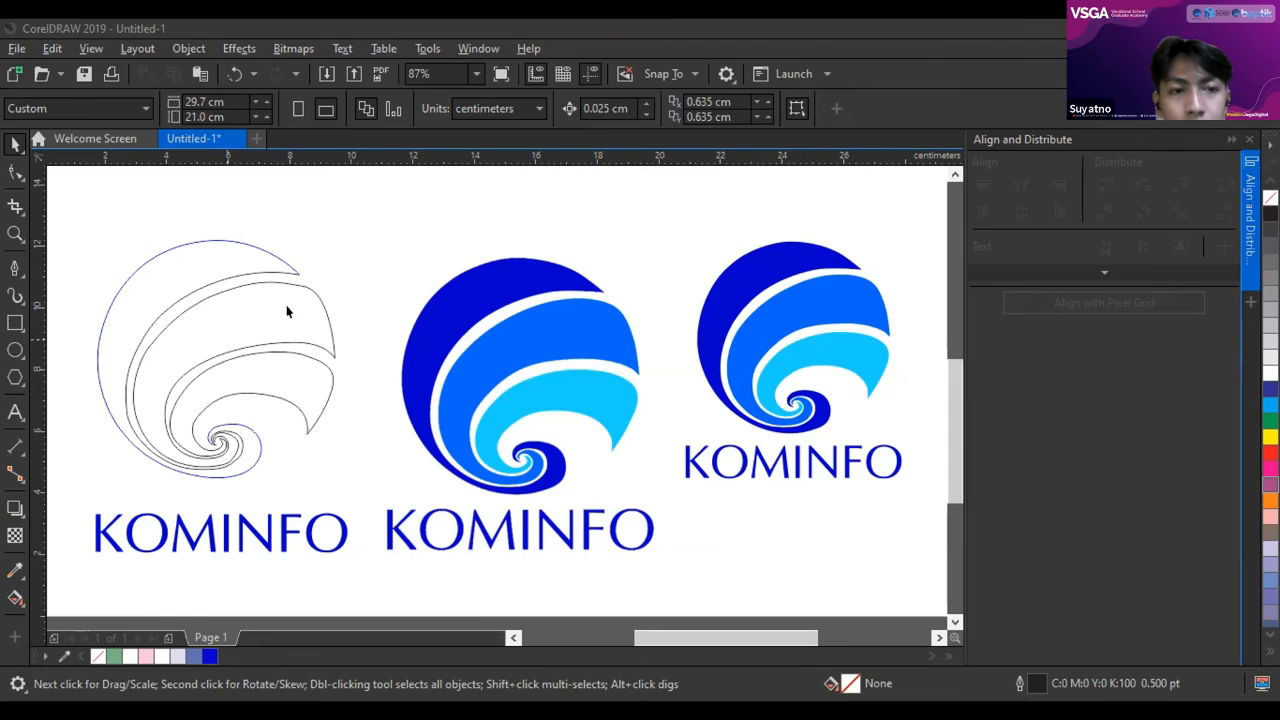
# Step: Try moving the blue outer curve of the outlined logo up and left, away from its matching inner curve
pyautogui.click(243, 241)
pyautogui.press('z')
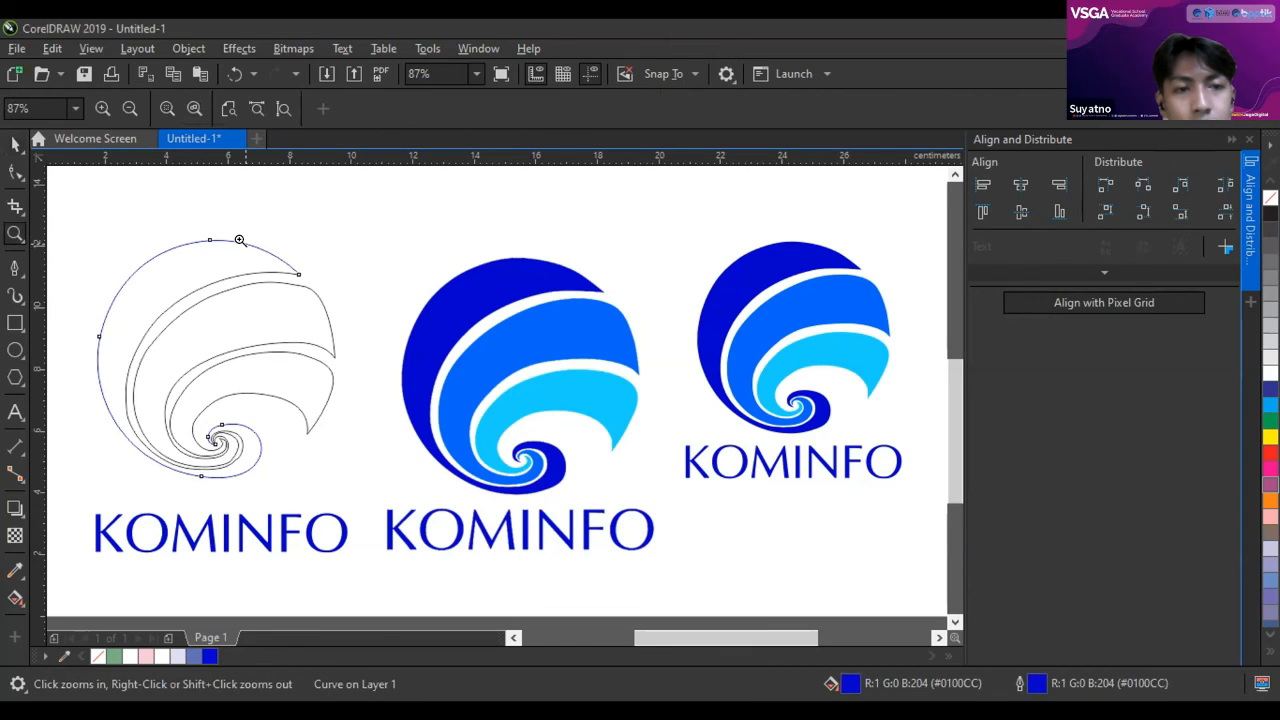
pyautogui.moveTo(242, 194); pyautogui.dragTo(251, 245)
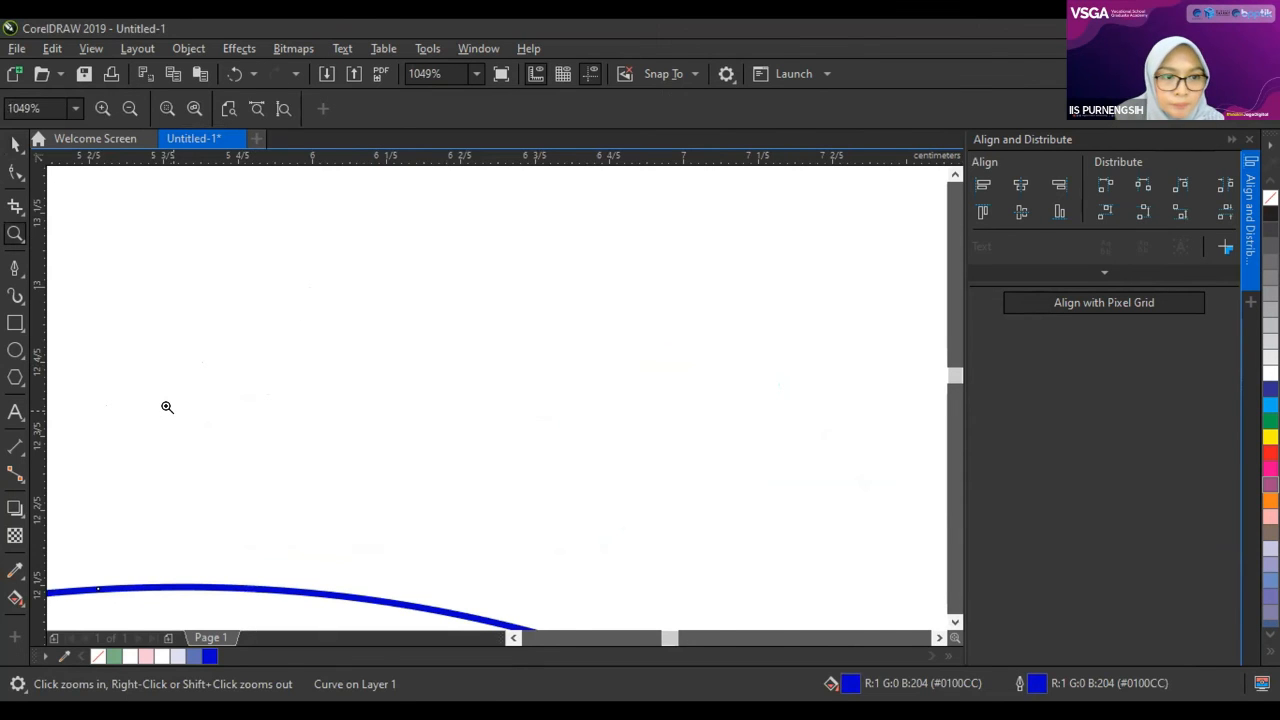
pyautogui.scroll(-5, 167, 407)
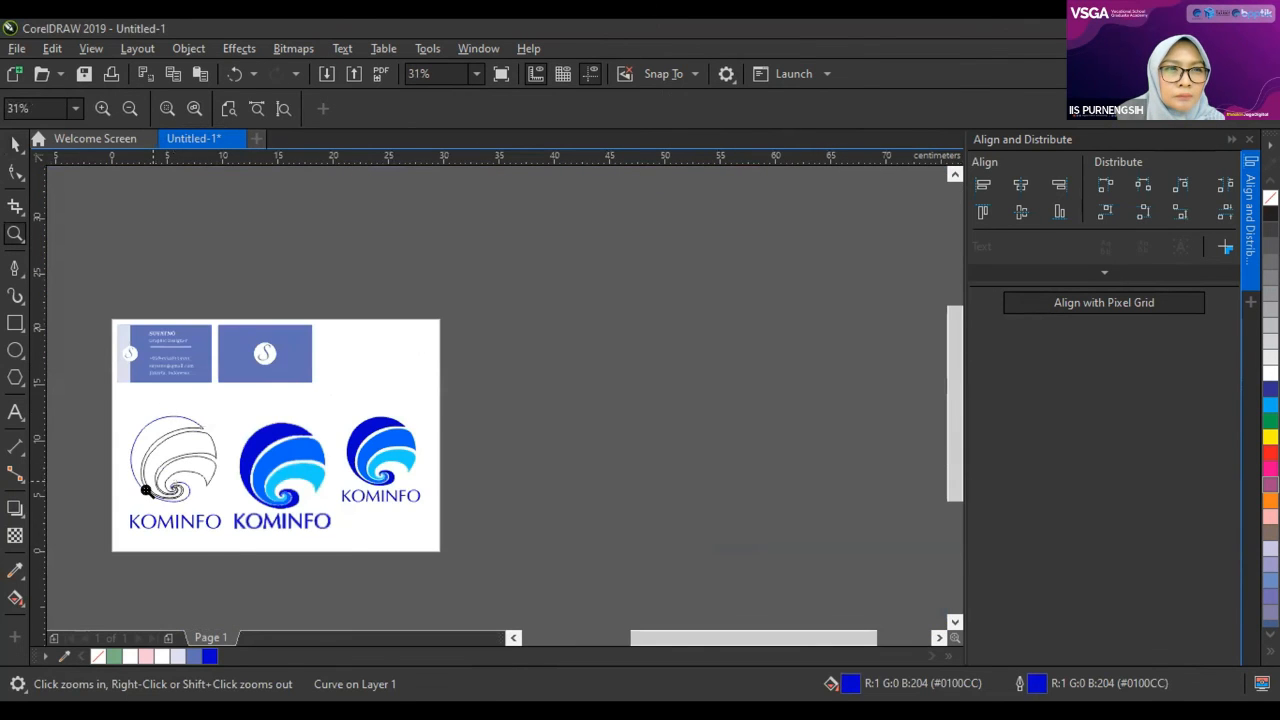
pyautogui.scroll(1, 146, 490)
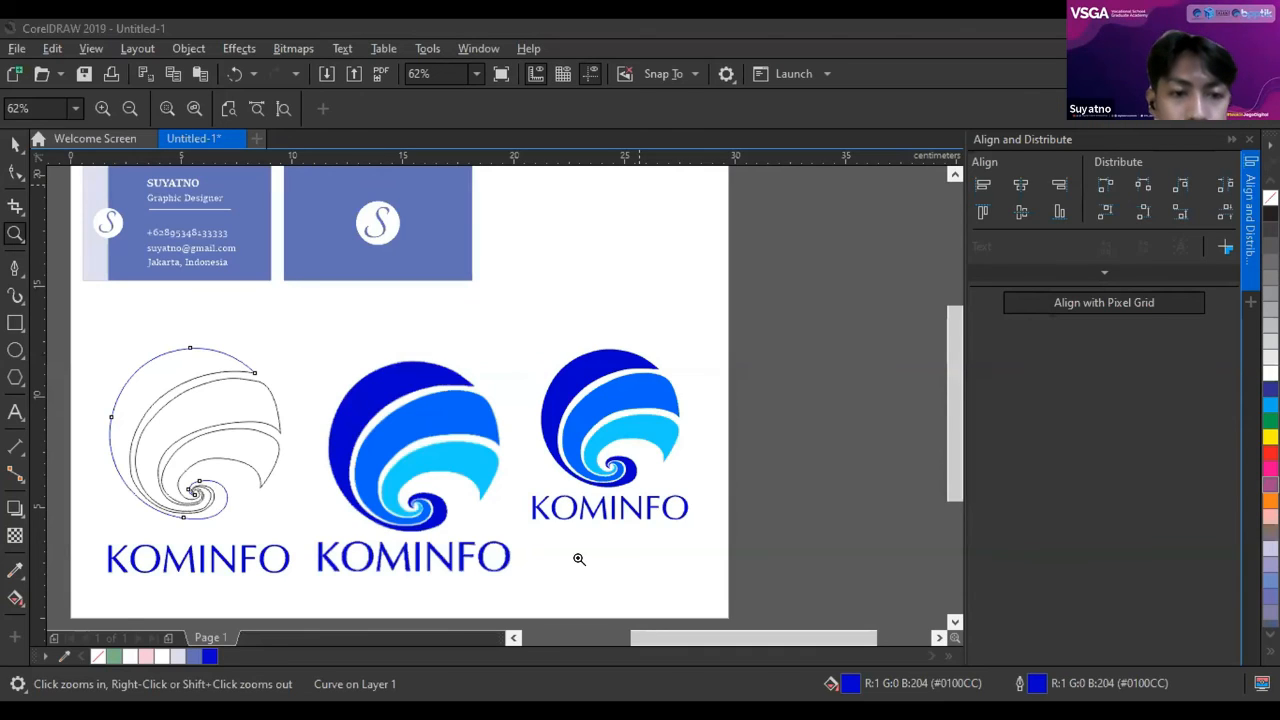
pyautogui.hscroll(-3, 578, 559)
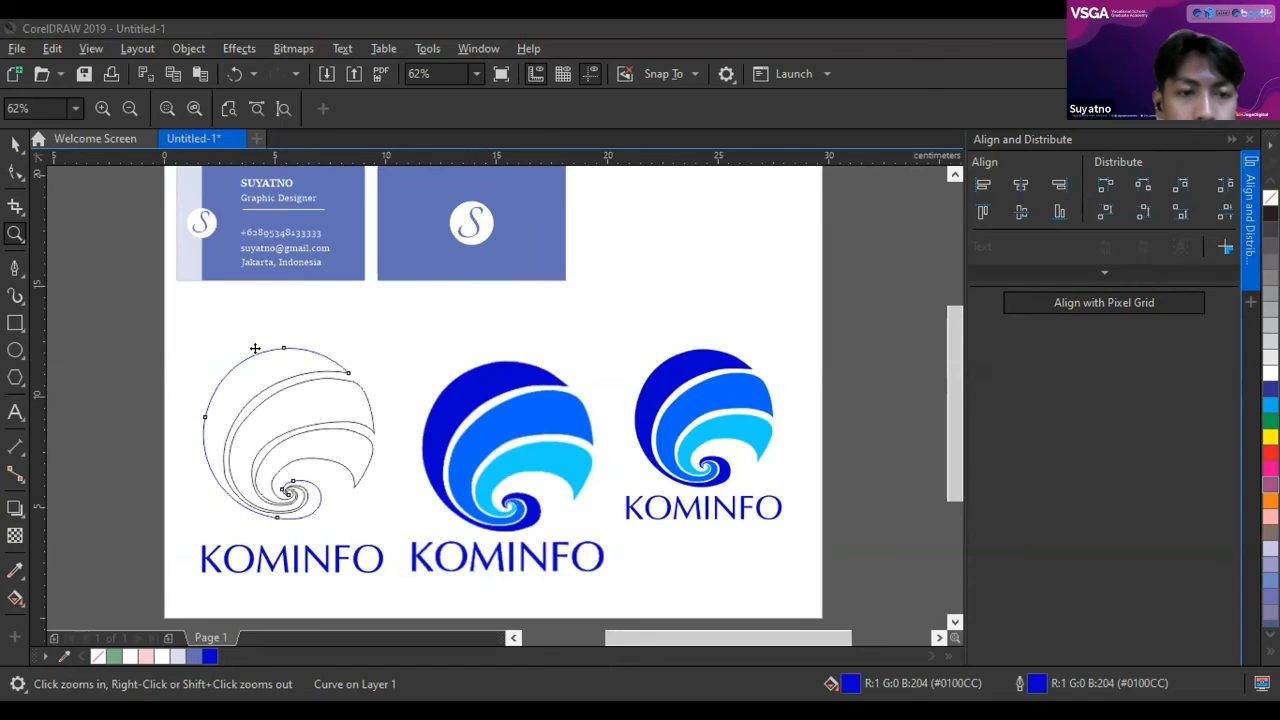
pyautogui.press('space')
pyautogui.moveTo(248, 348); pyautogui.dragTo(215, 320)
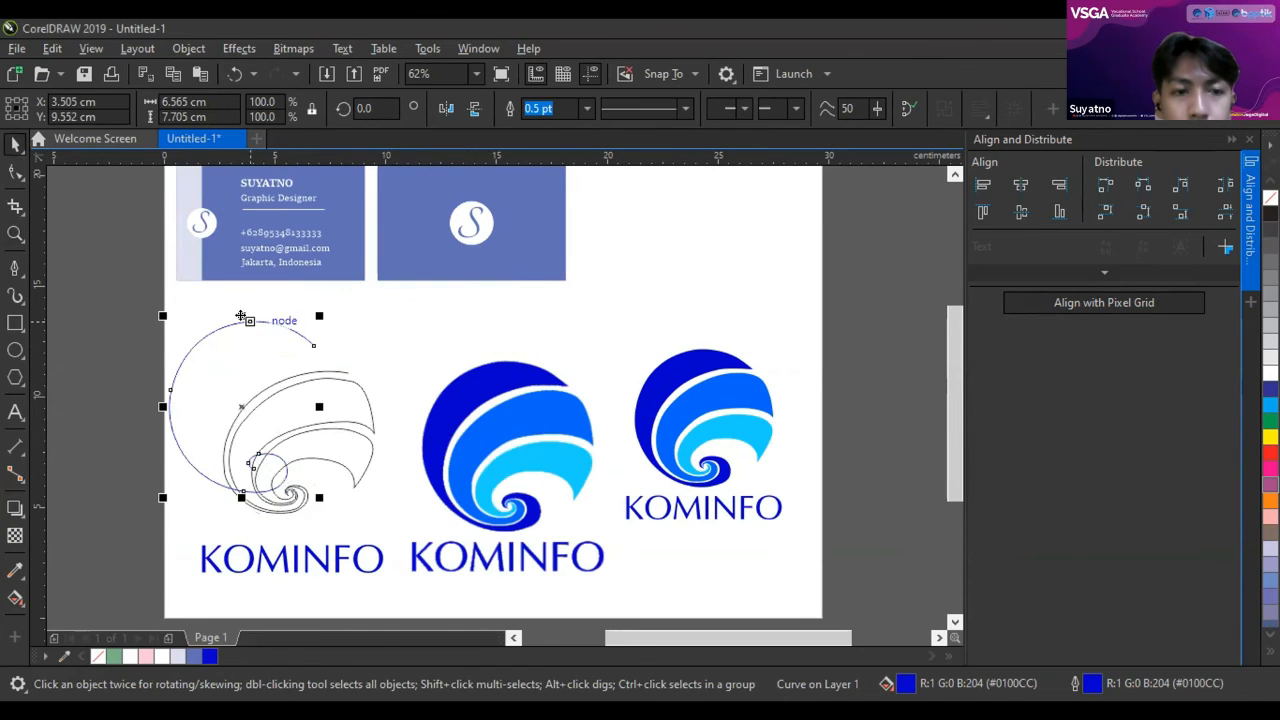
pyautogui.click(410, 356)
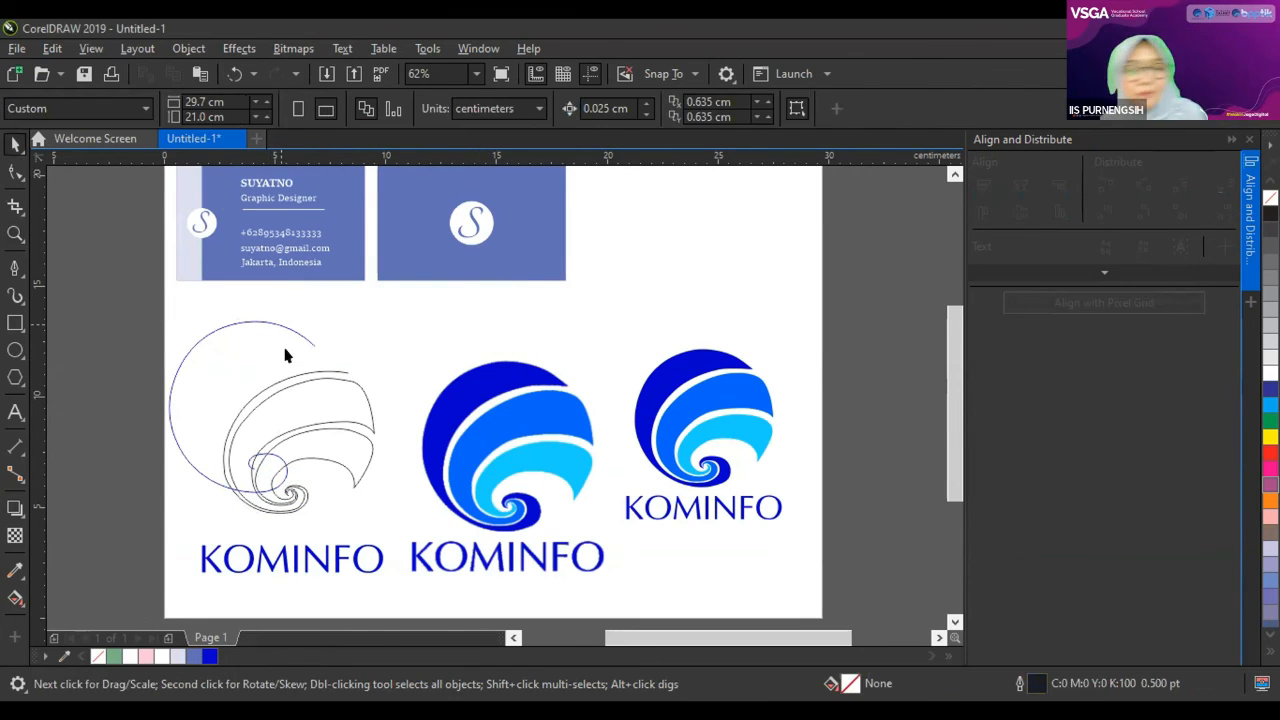
pyautogui.hotkey('ctrl', 'z')
pyautogui.click(369, 335)
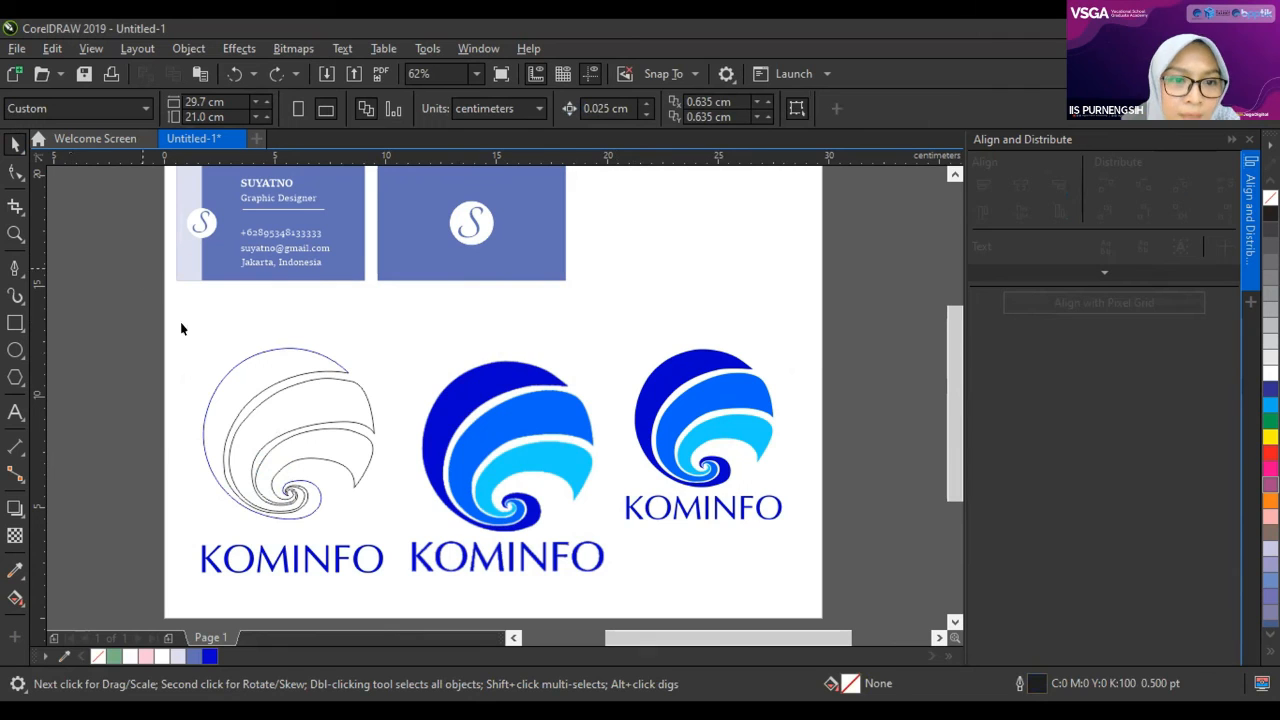
# Step: Shift the outlined logo's blue outer curve slightly off the inner curve again and undo the move
pyautogui.scroll(-2, 953, 383)
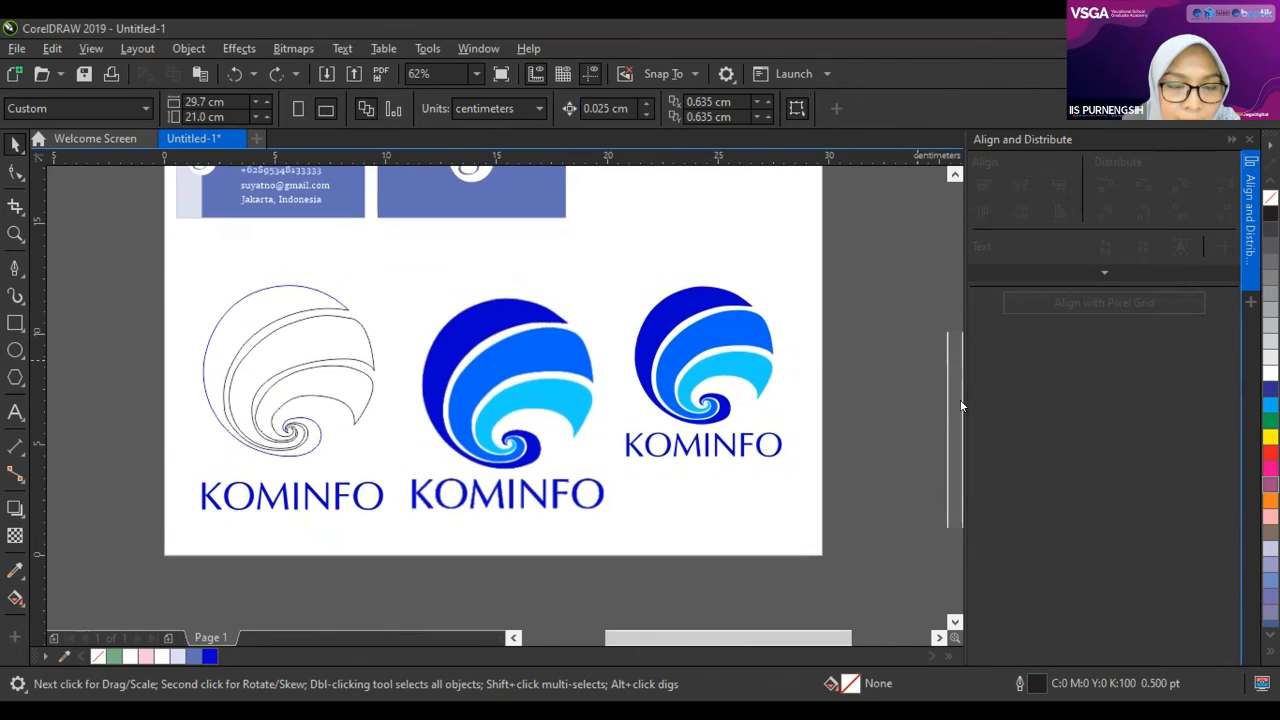
pyautogui.click(397, 300)
pyautogui.click(663, 229)
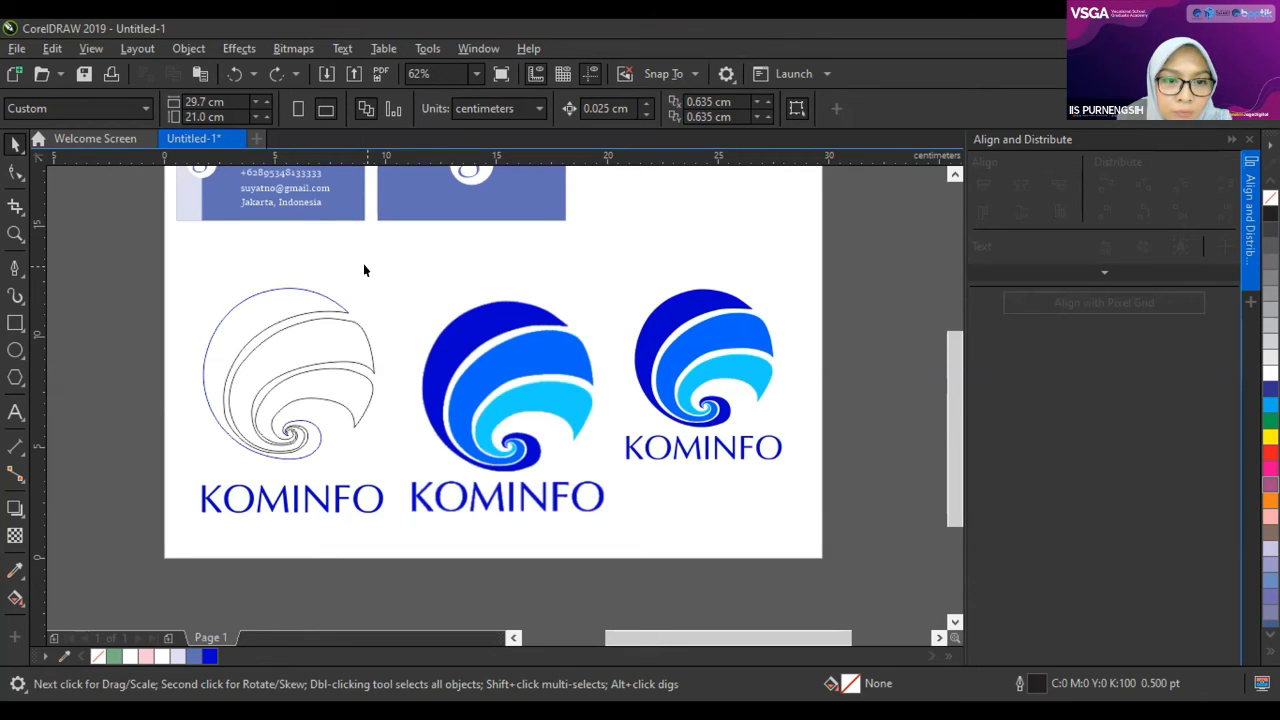
pyautogui.click(255, 297)
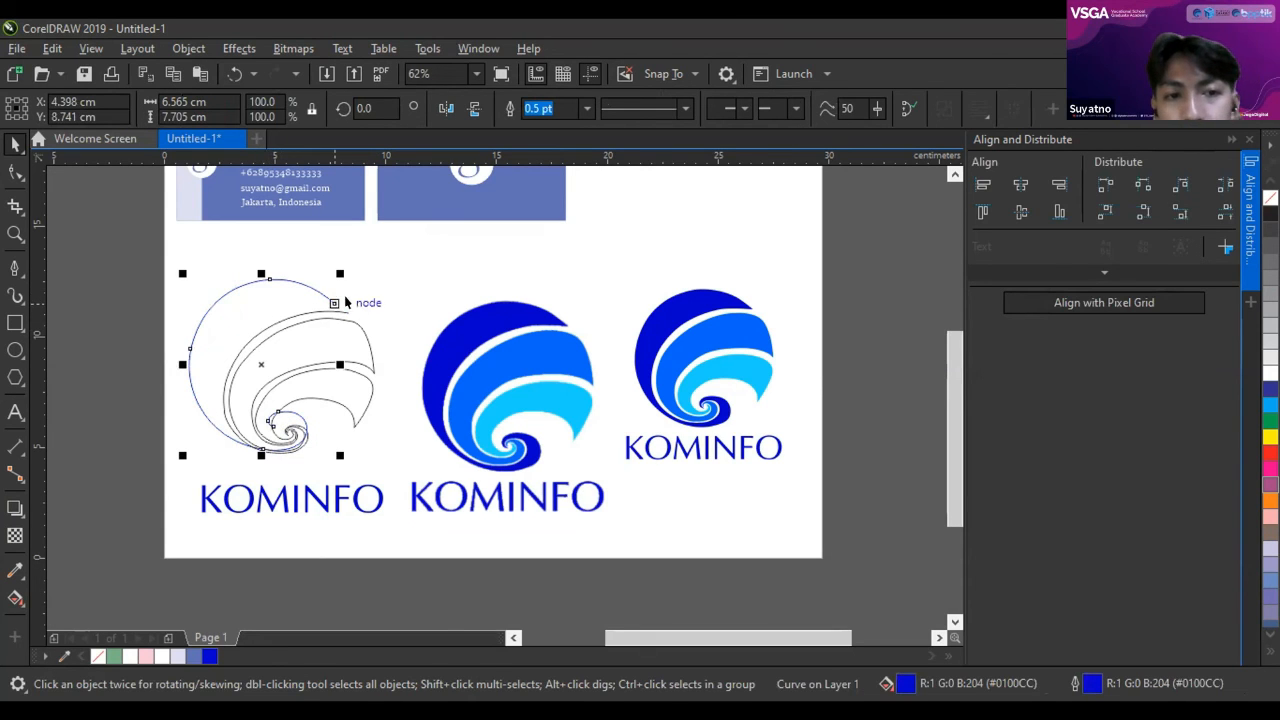
pyautogui.click(309, 317)
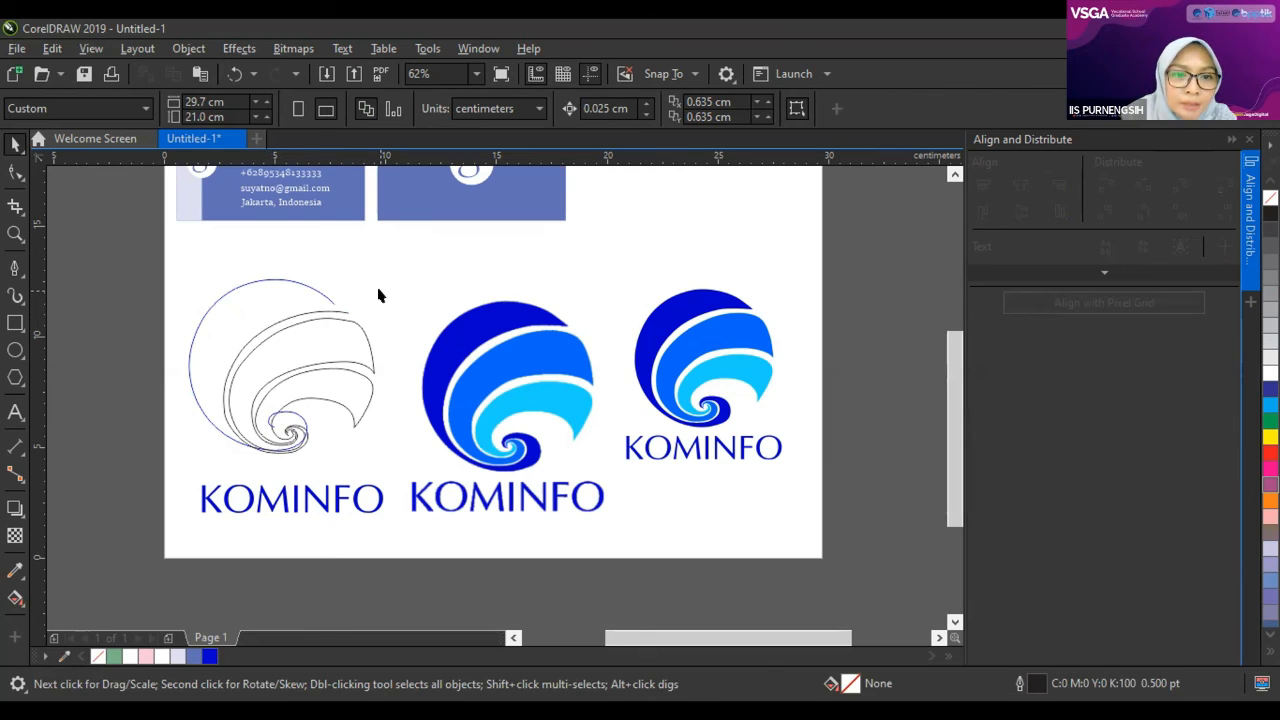
pyautogui.click(322, 283)
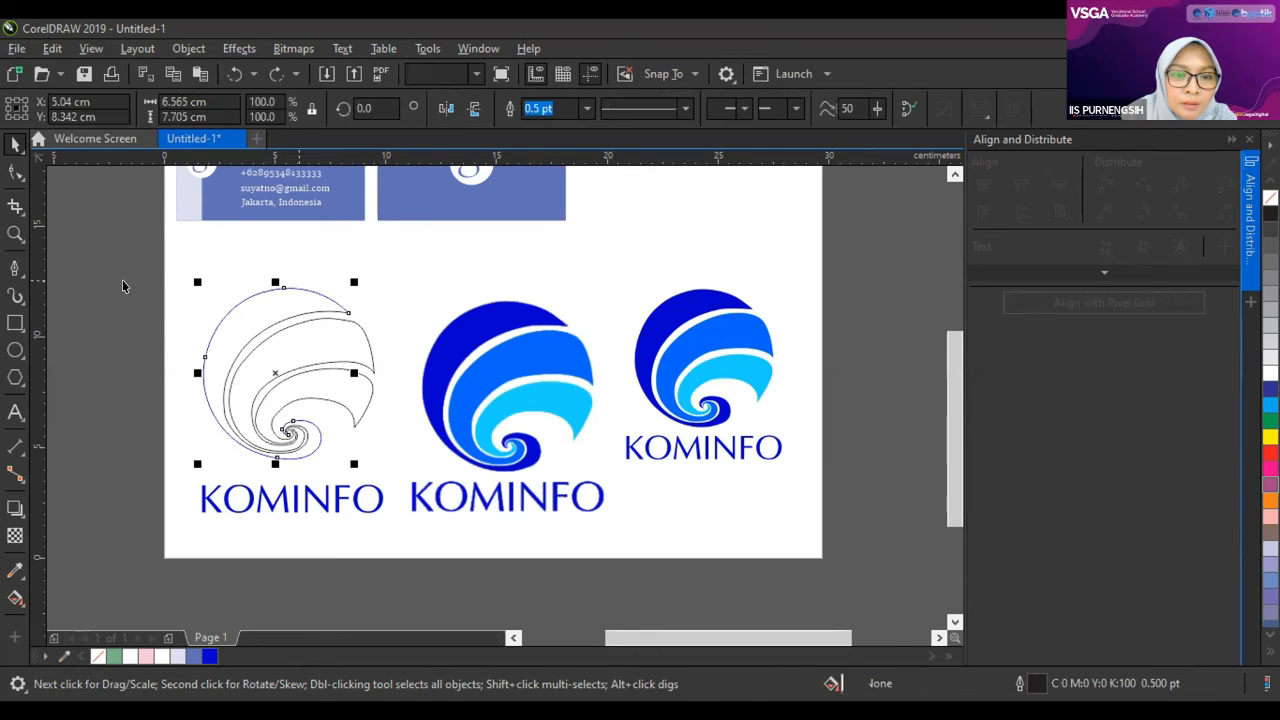
# Step: Examine the outlined logo's upper-right tip by selecting the curves there to check whether the blue and black curves are separate objects
pyautogui.press('z')
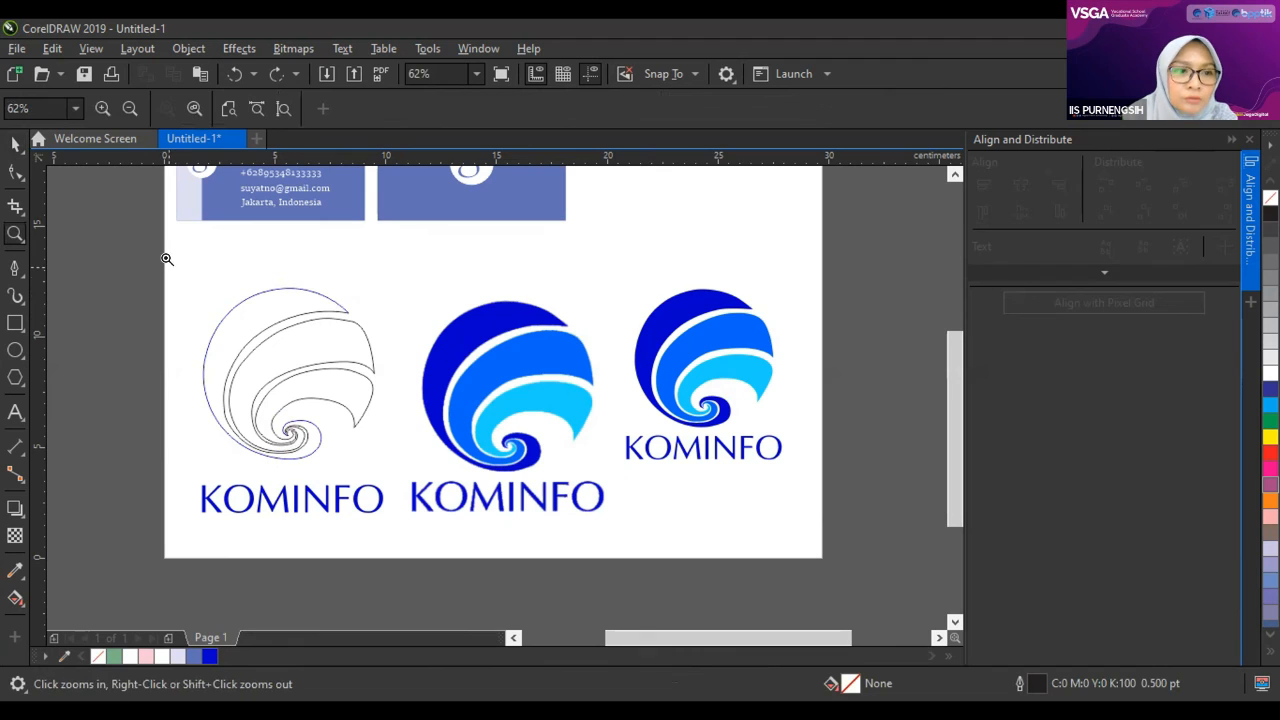
pyautogui.moveTo(172, 265); pyautogui.dragTo(386, 483)
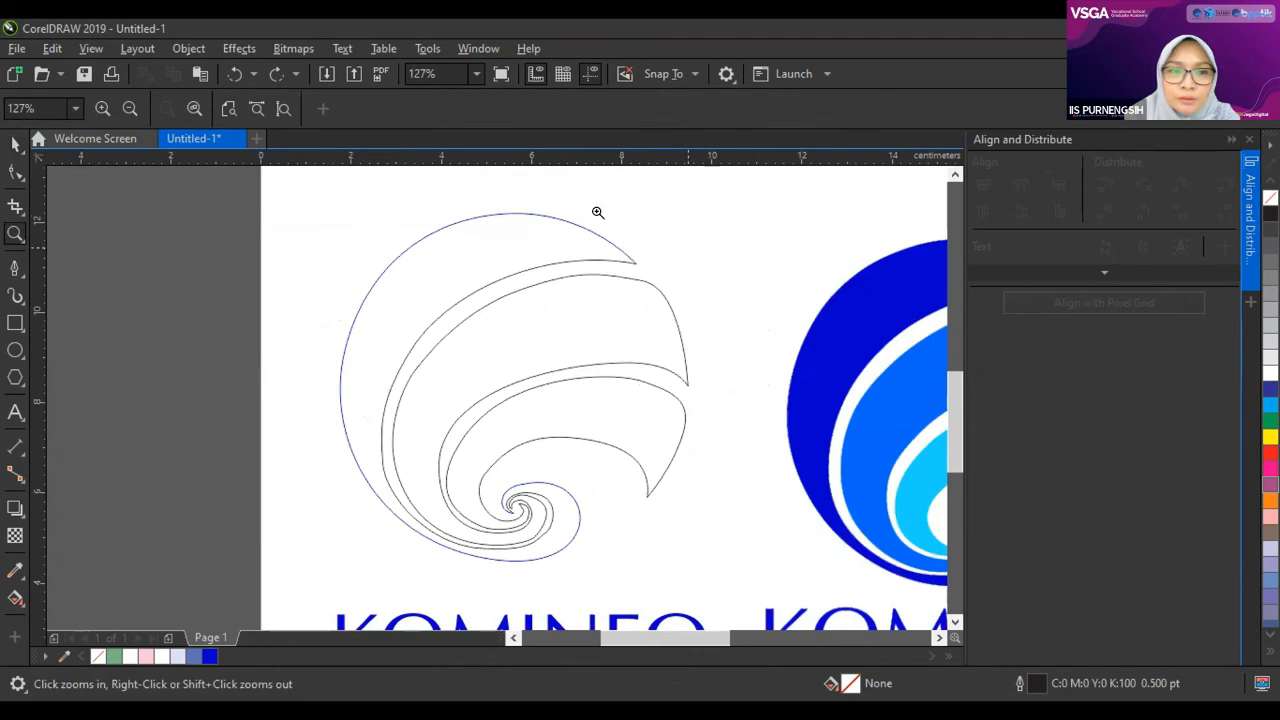
pyautogui.moveTo(683, 342); pyautogui.dragTo(684, 343)
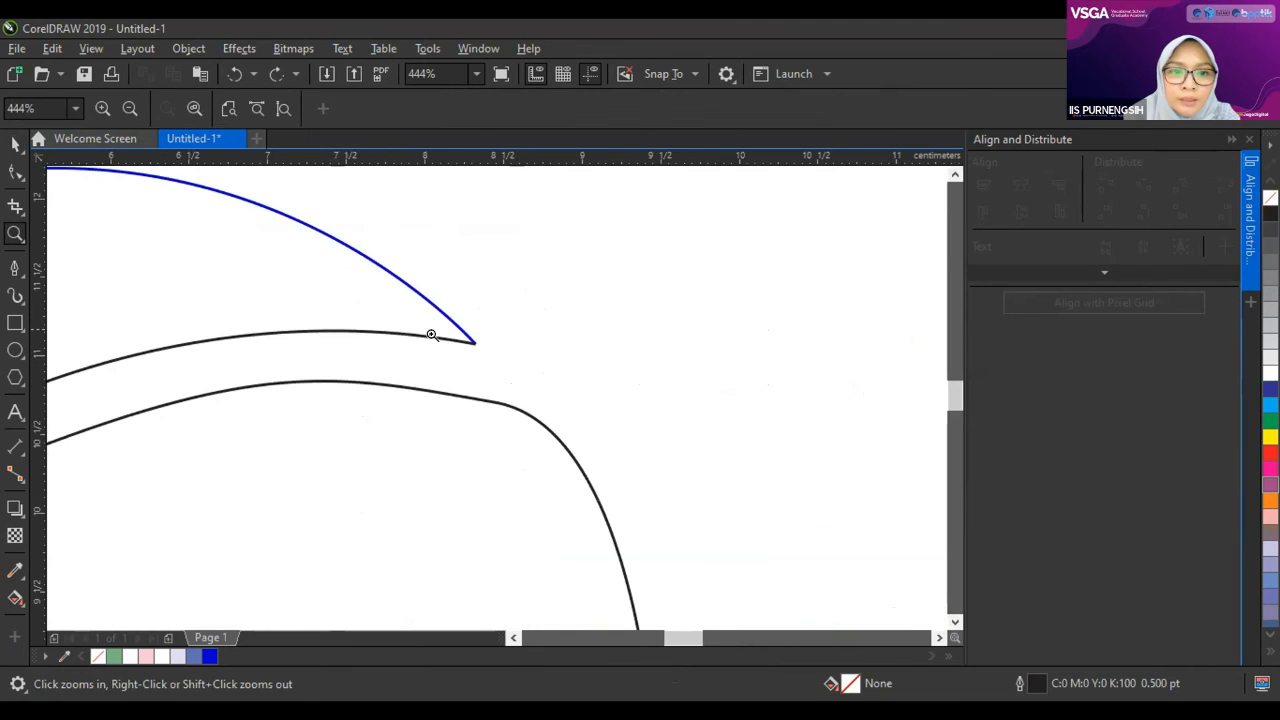
pyautogui.click(17, 146)
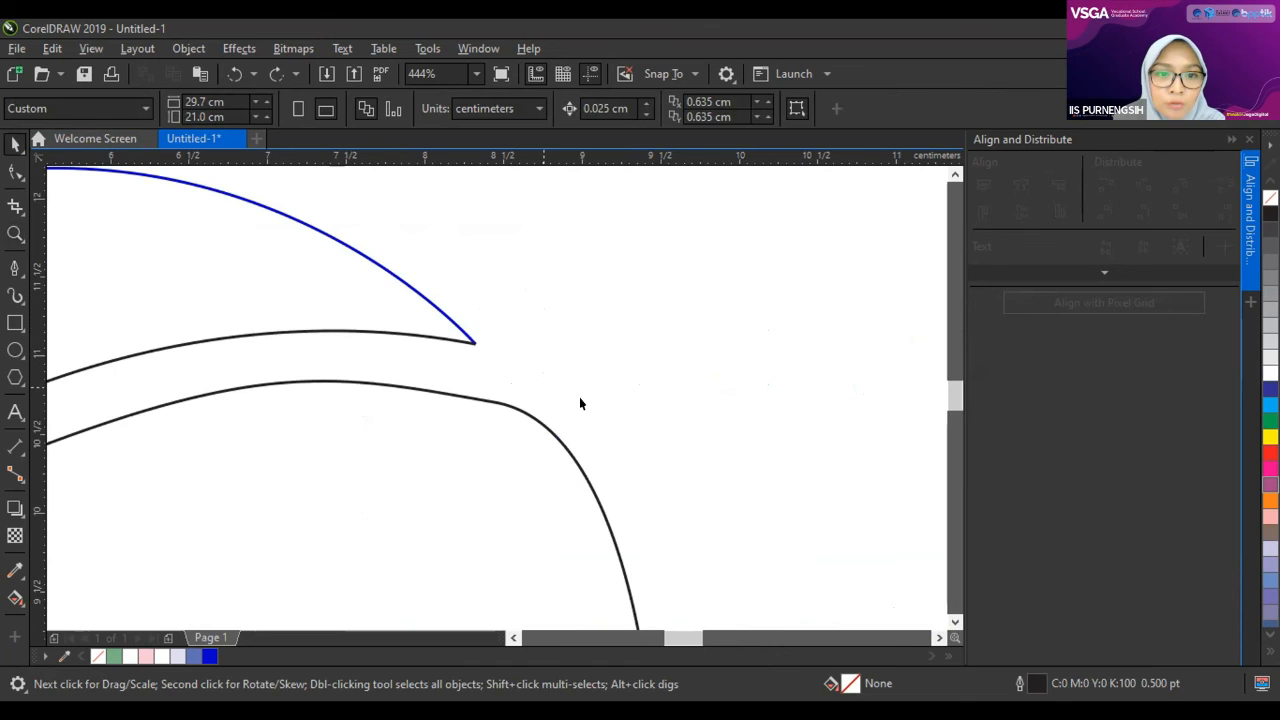
pyautogui.click(355, 326)
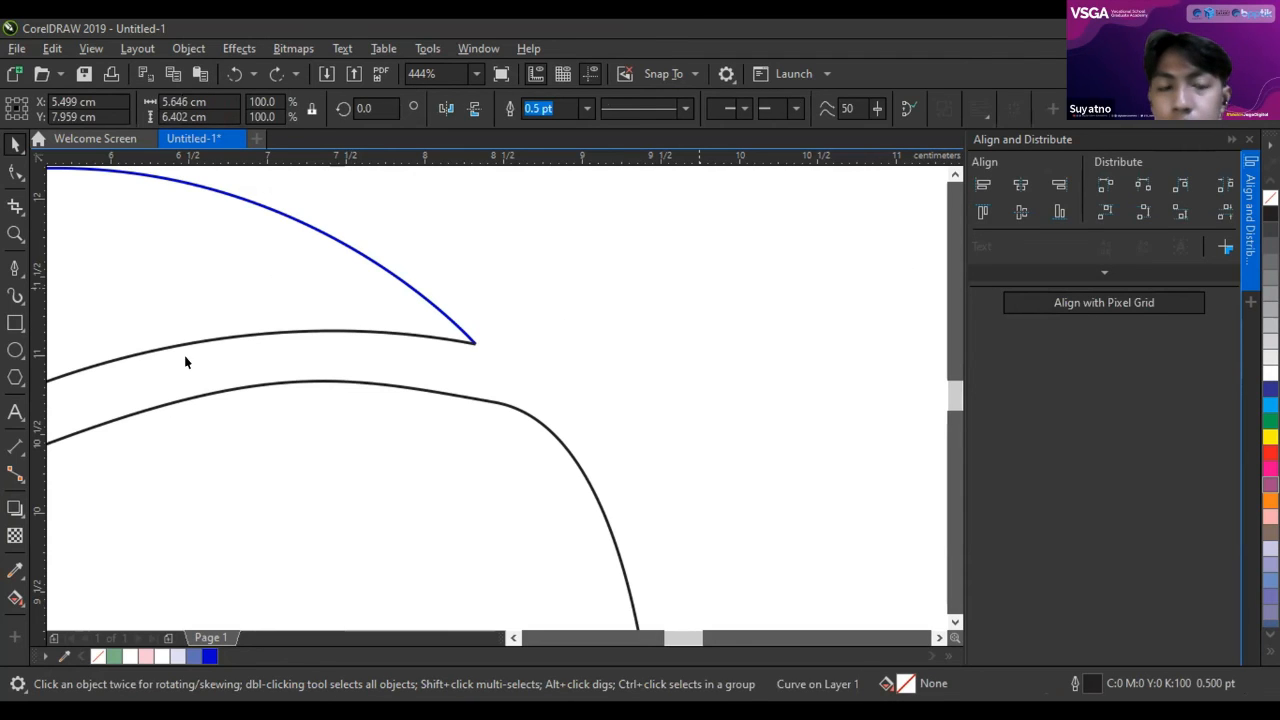
pyautogui.press('Escape')
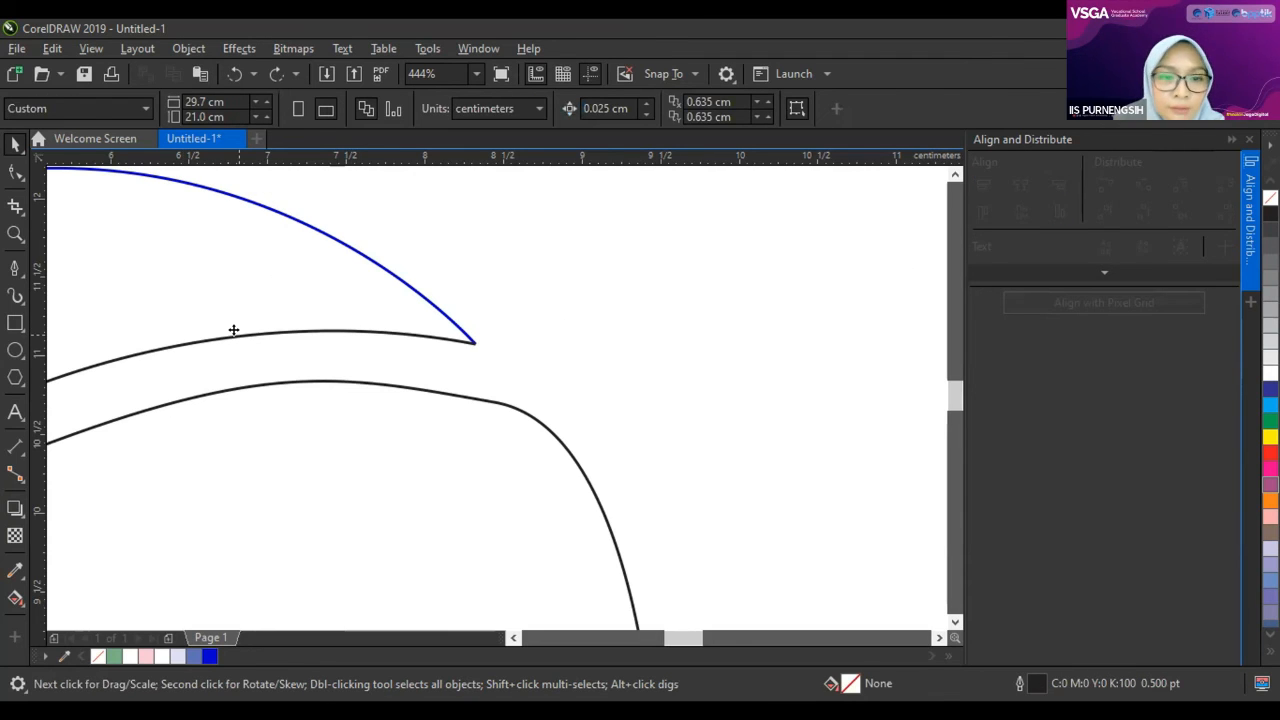
pyautogui.click(355, 280)
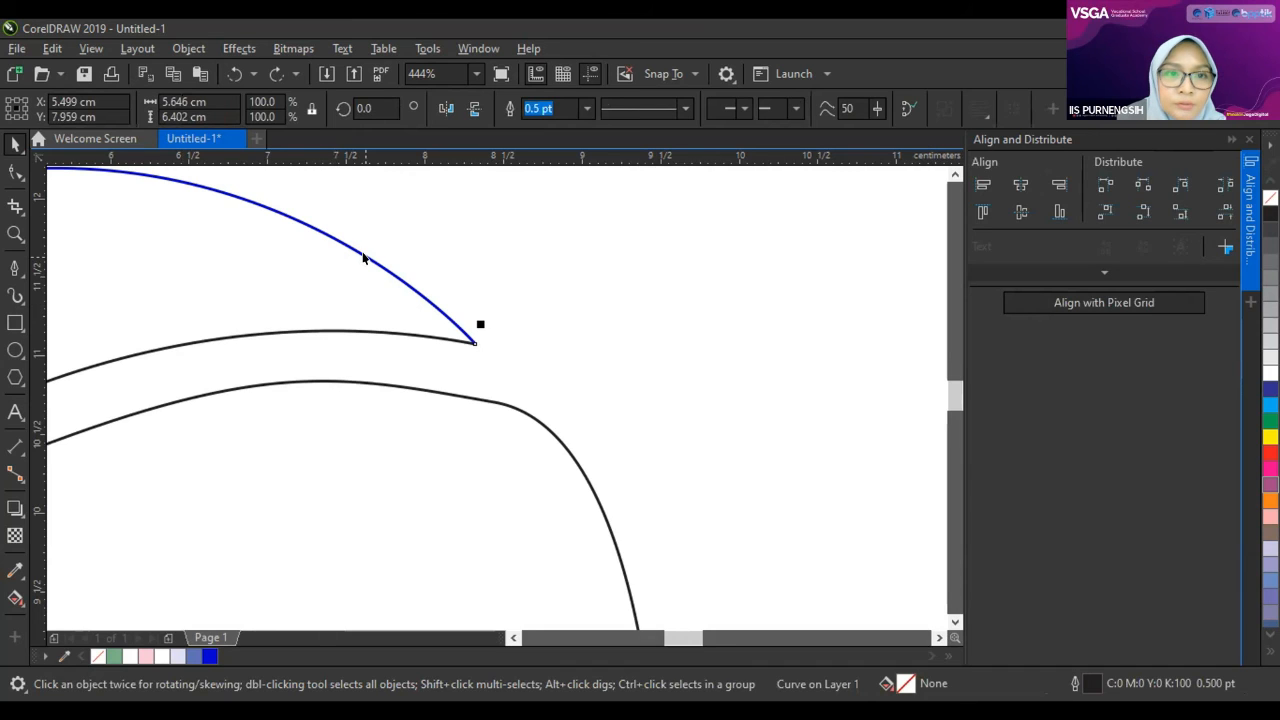
pyautogui.click(503, 330)
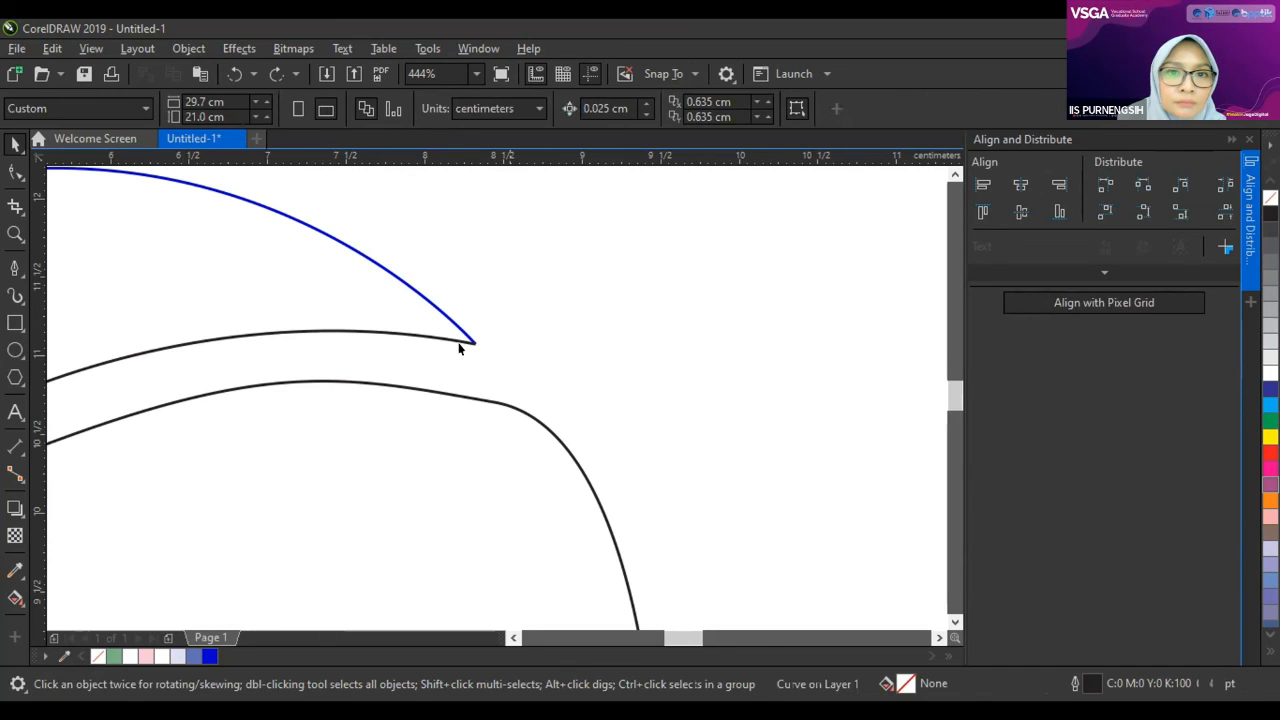
pyautogui.click(452, 318)
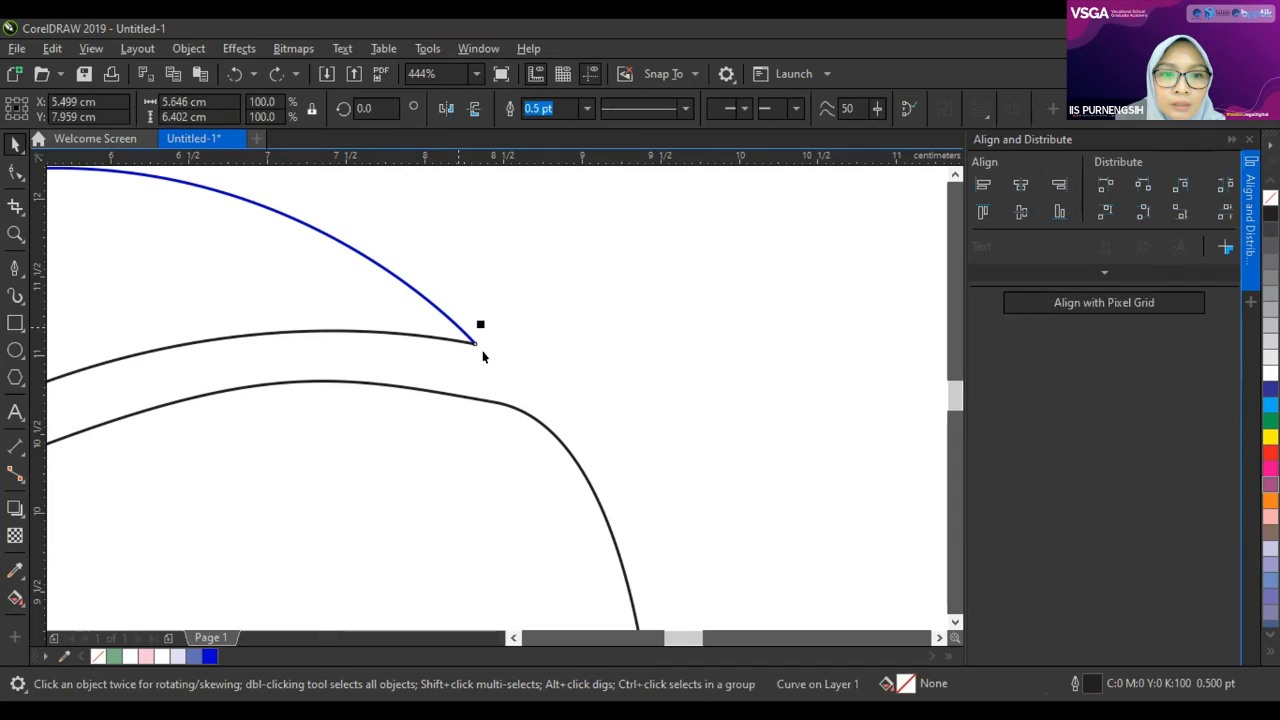
pyautogui.click(473, 345)
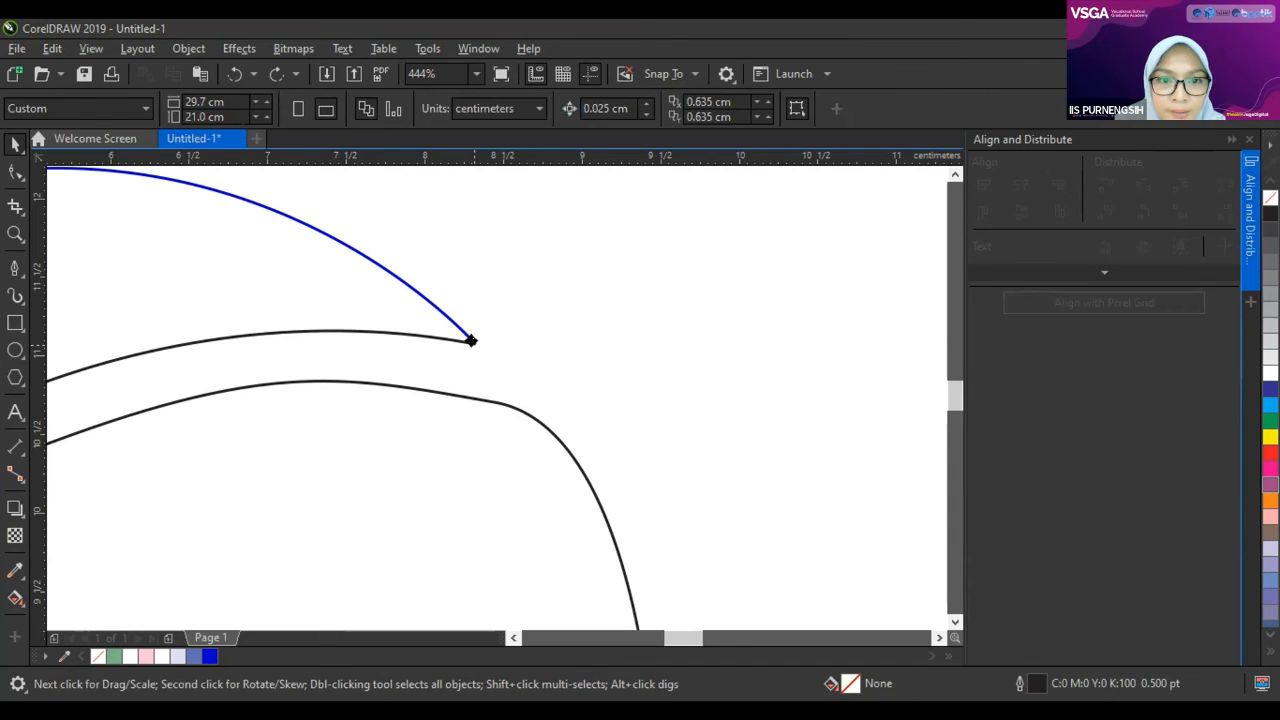
pyautogui.click(473, 343)
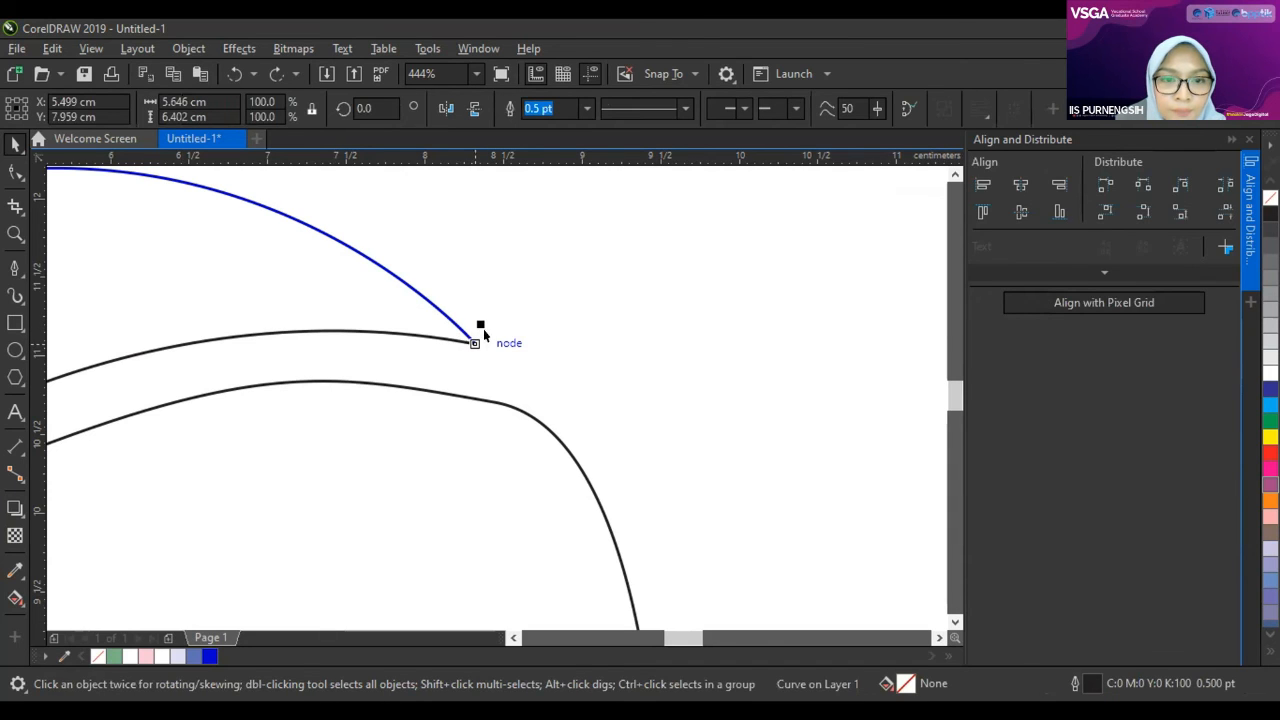
pyautogui.click(503, 335)
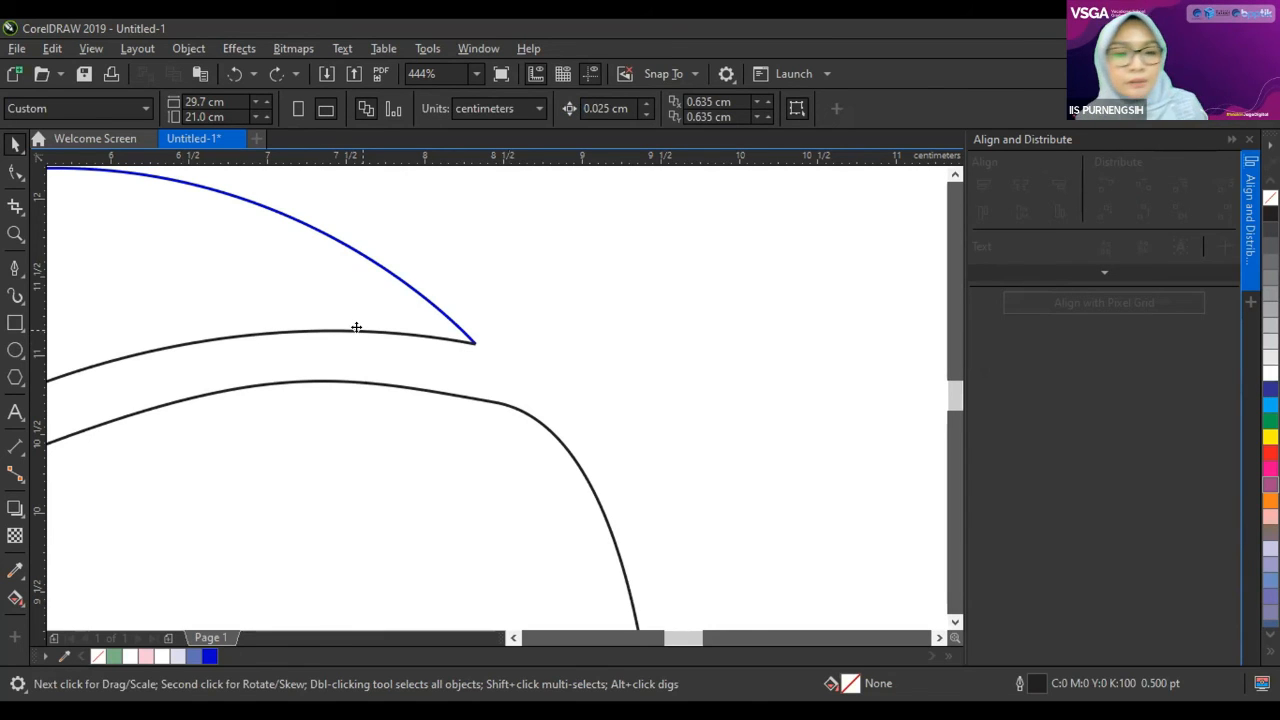
pyautogui.press('Tab')
pyautogui.press('Escape')
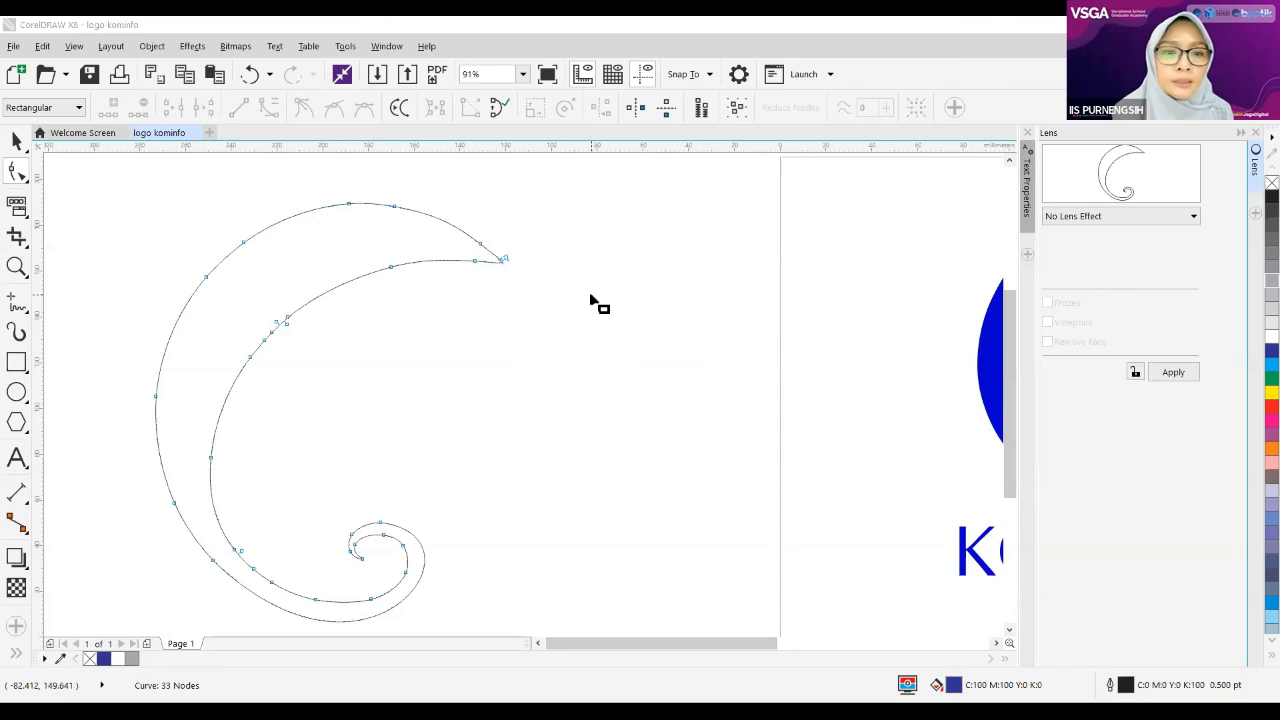
# Step: In the logo kominfo document, try to fill the large swirl outline with dark grey and deselect it
pyautogui.click(16, 140)
pyautogui.click(372, 236)
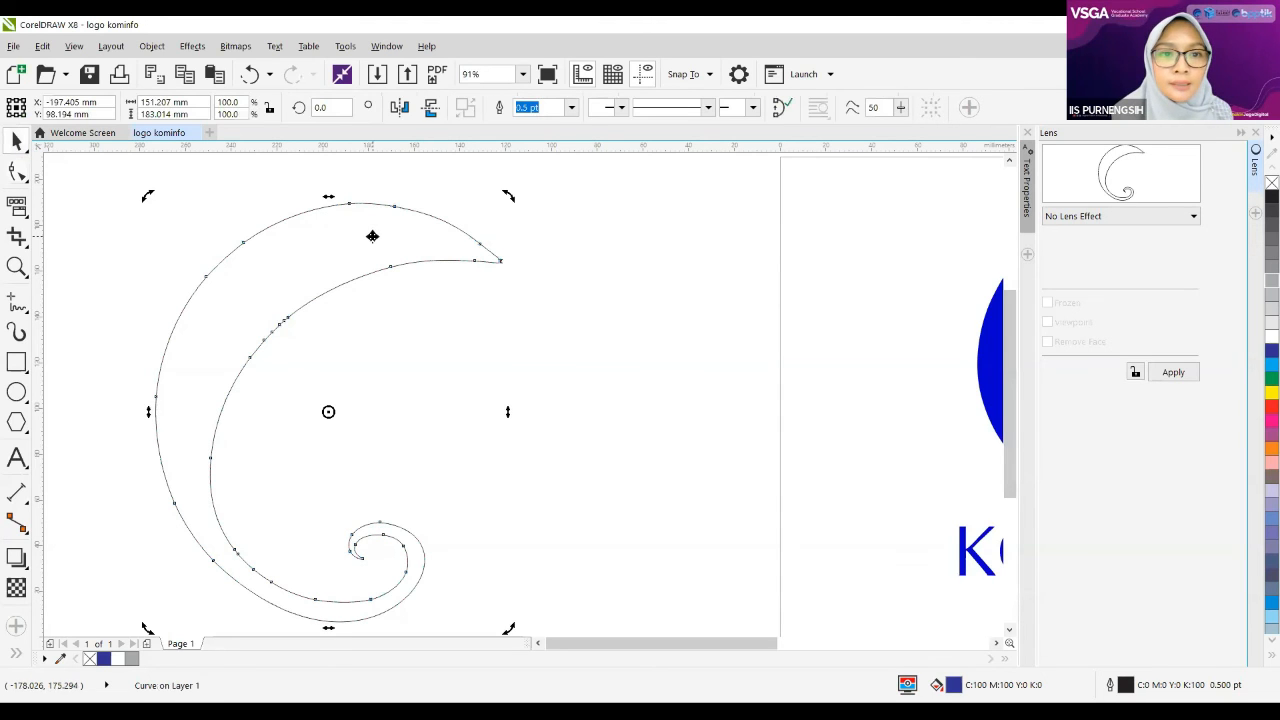
pyautogui.click(1270, 224)
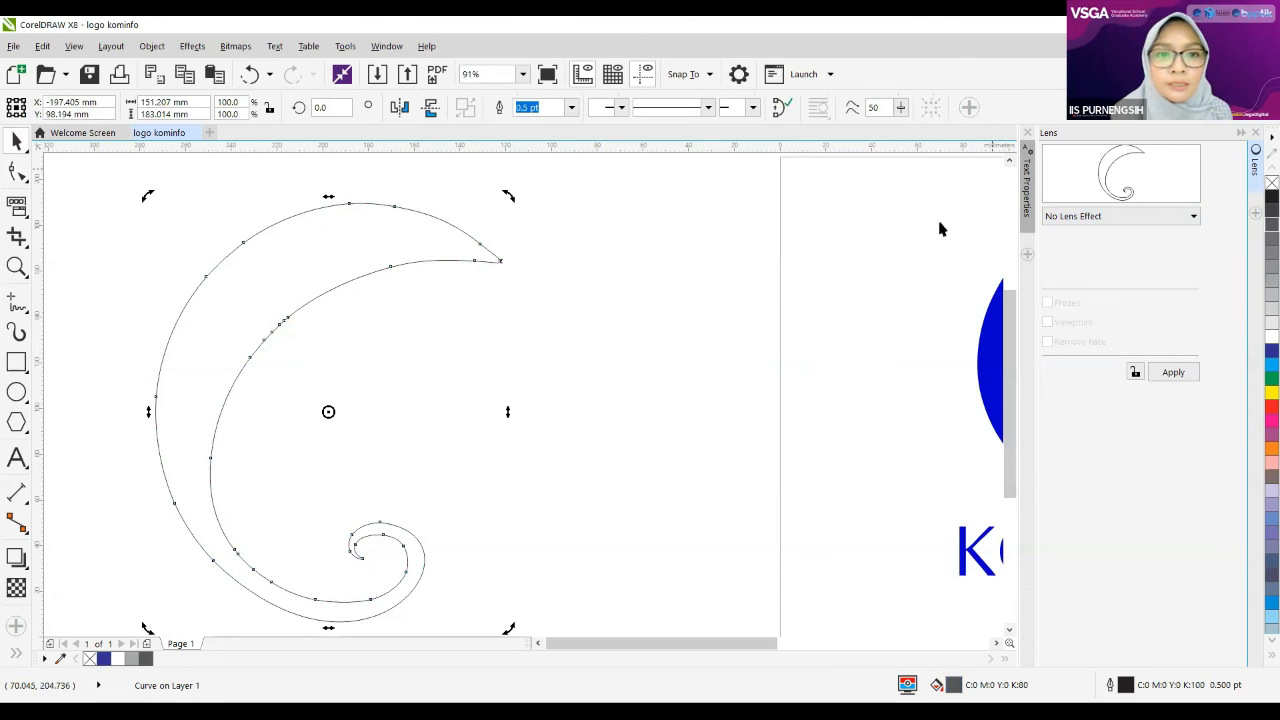
pyautogui.click(560, 238)
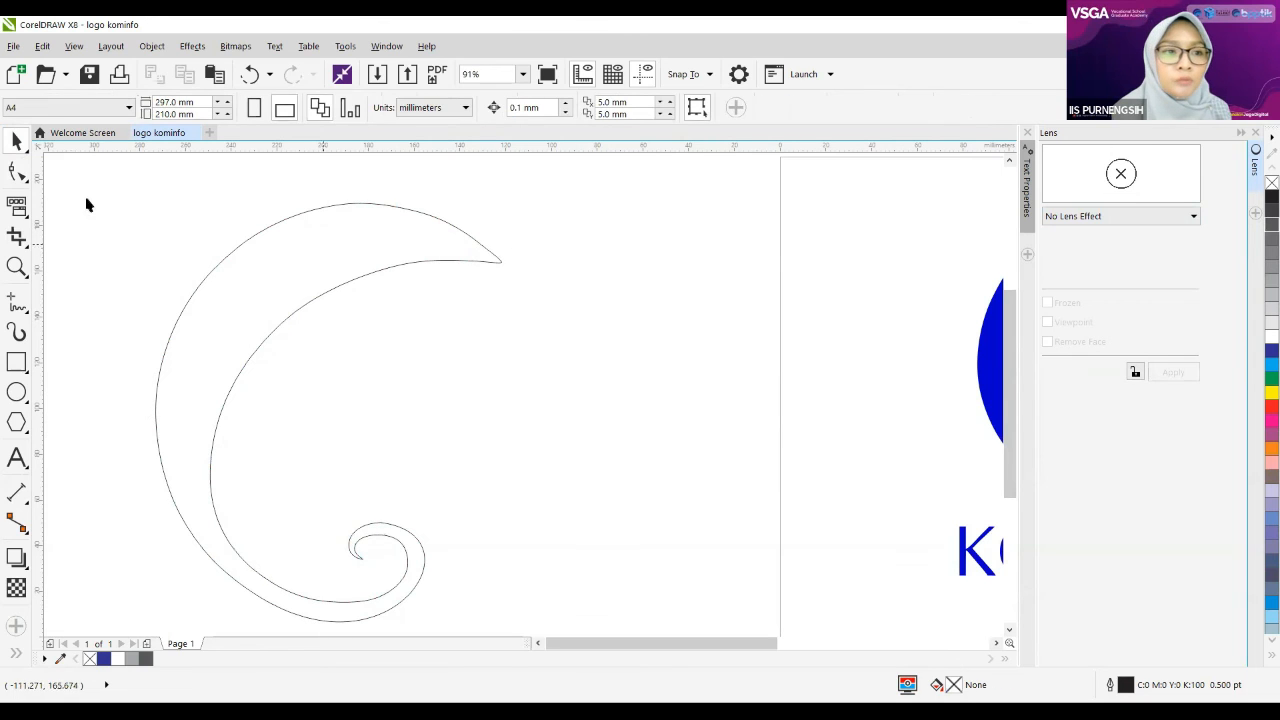
# Step: Open the swirl outline at its upper-right tip by deleting the rounded end node there
pyautogui.click(16, 266)
pyautogui.moveTo(478, 210); pyautogui.dragTo(524, 292)
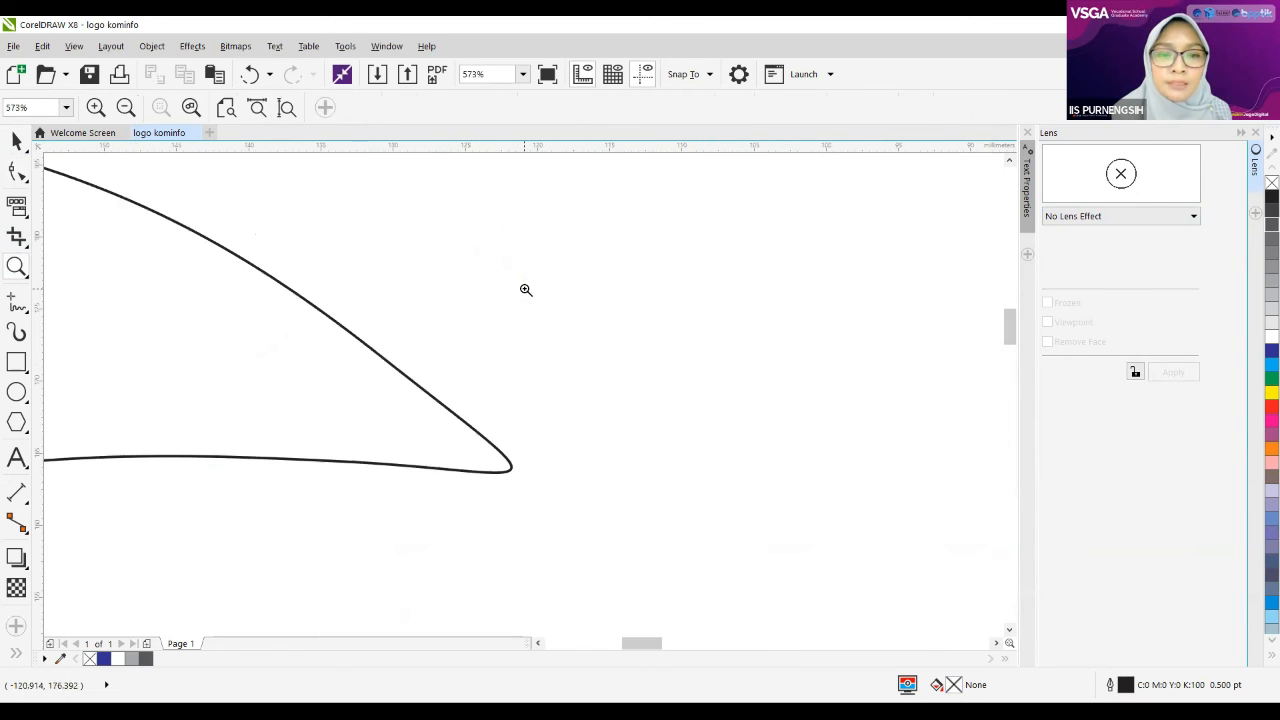
pyautogui.click(16, 140)
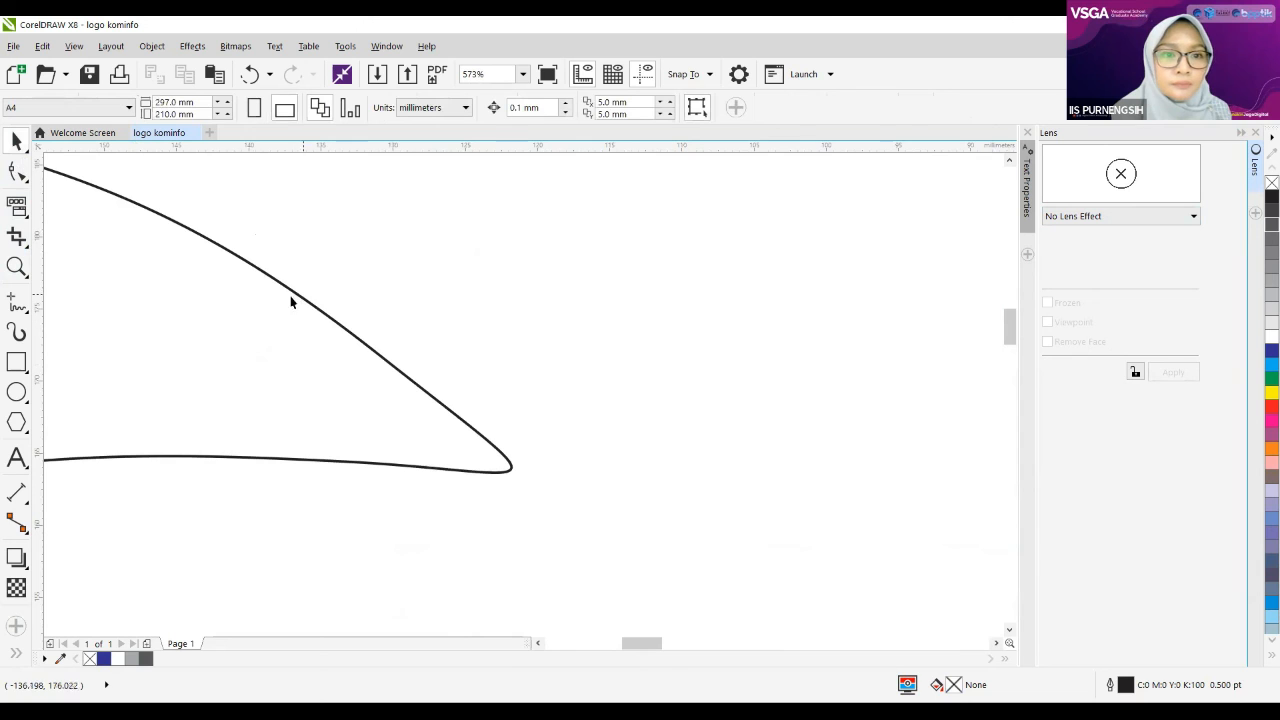
pyautogui.press('F10')
pyautogui.click(296, 297)
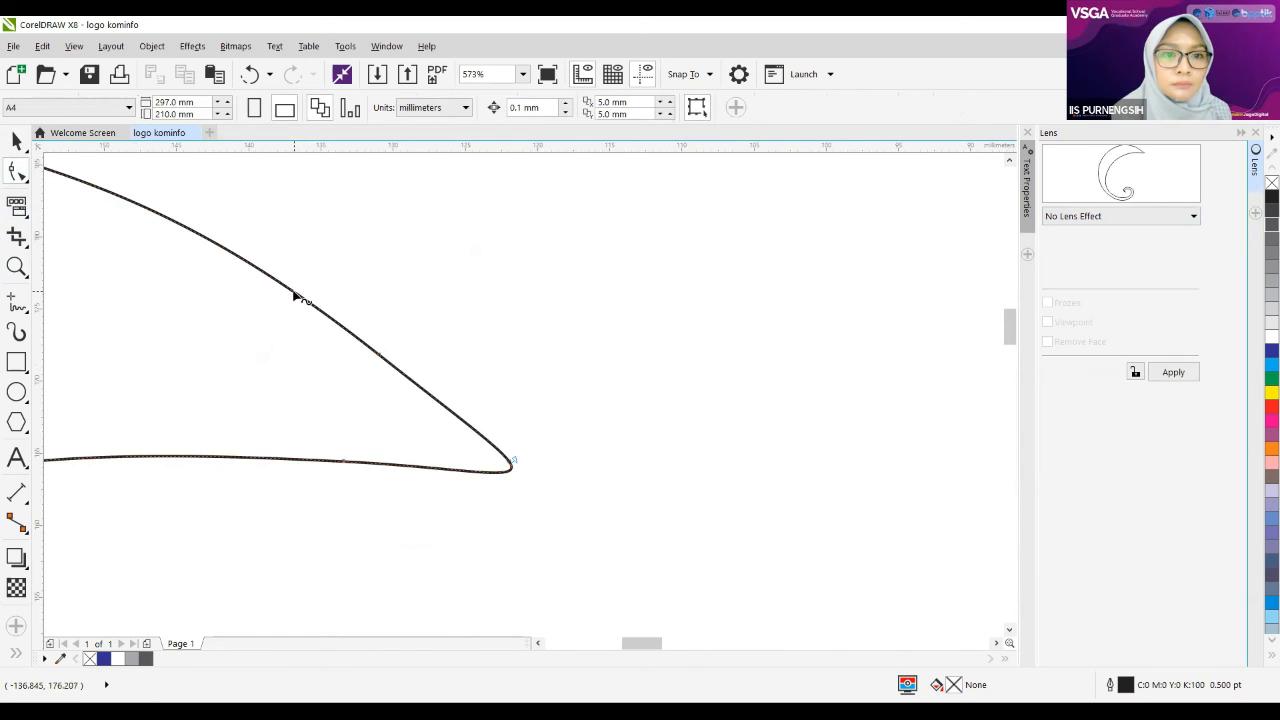
pyautogui.rightClick(295, 294)
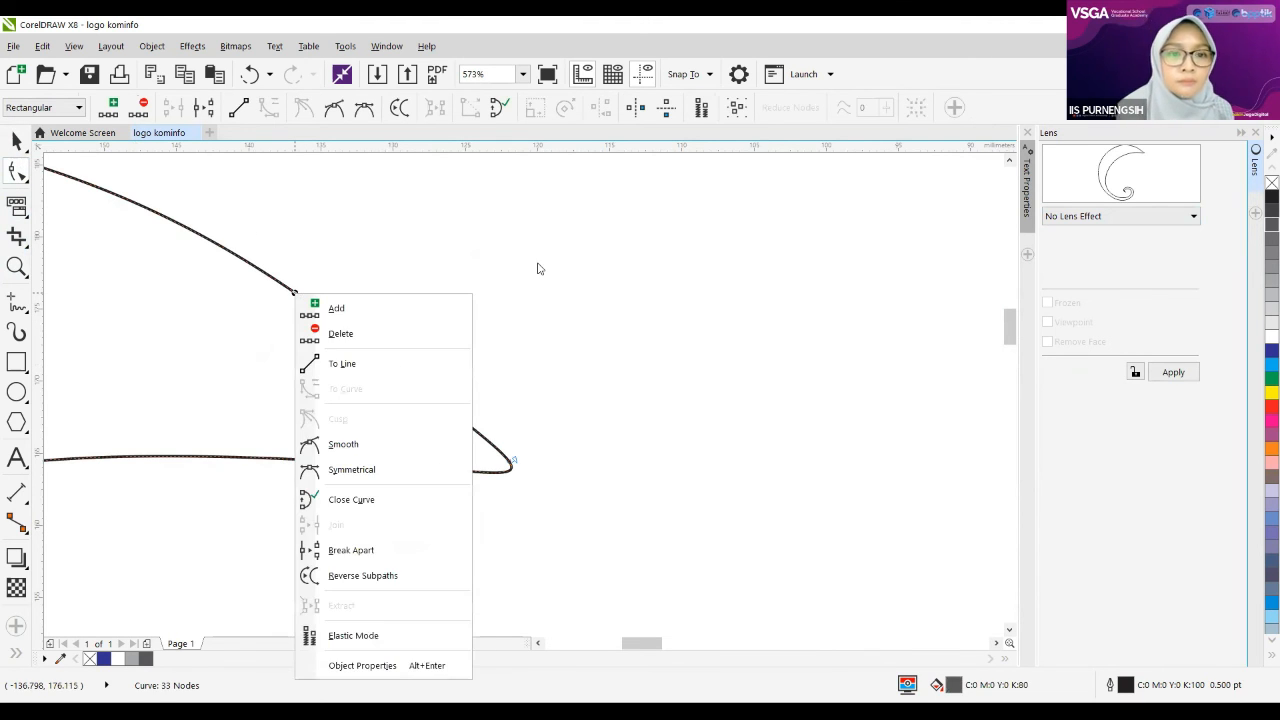
pyautogui.click(308, 308)
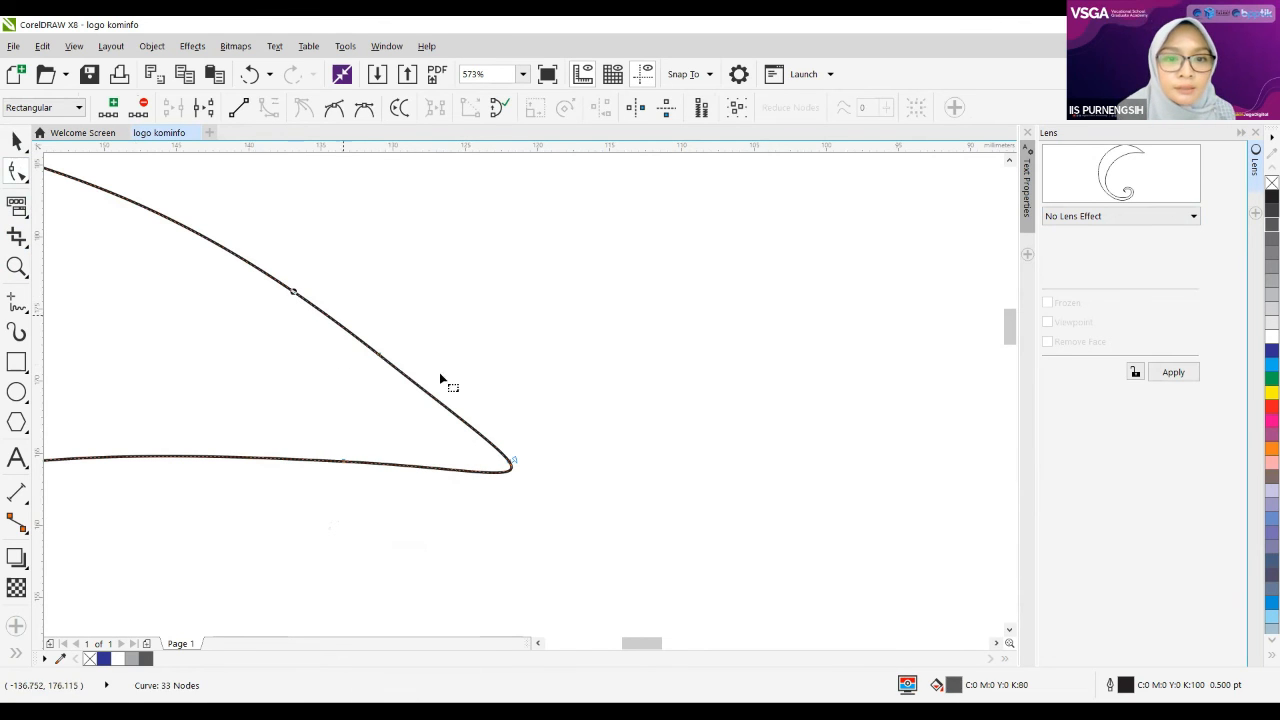
pyautogui.click(515, 464)
pyautogui.press('Delete')
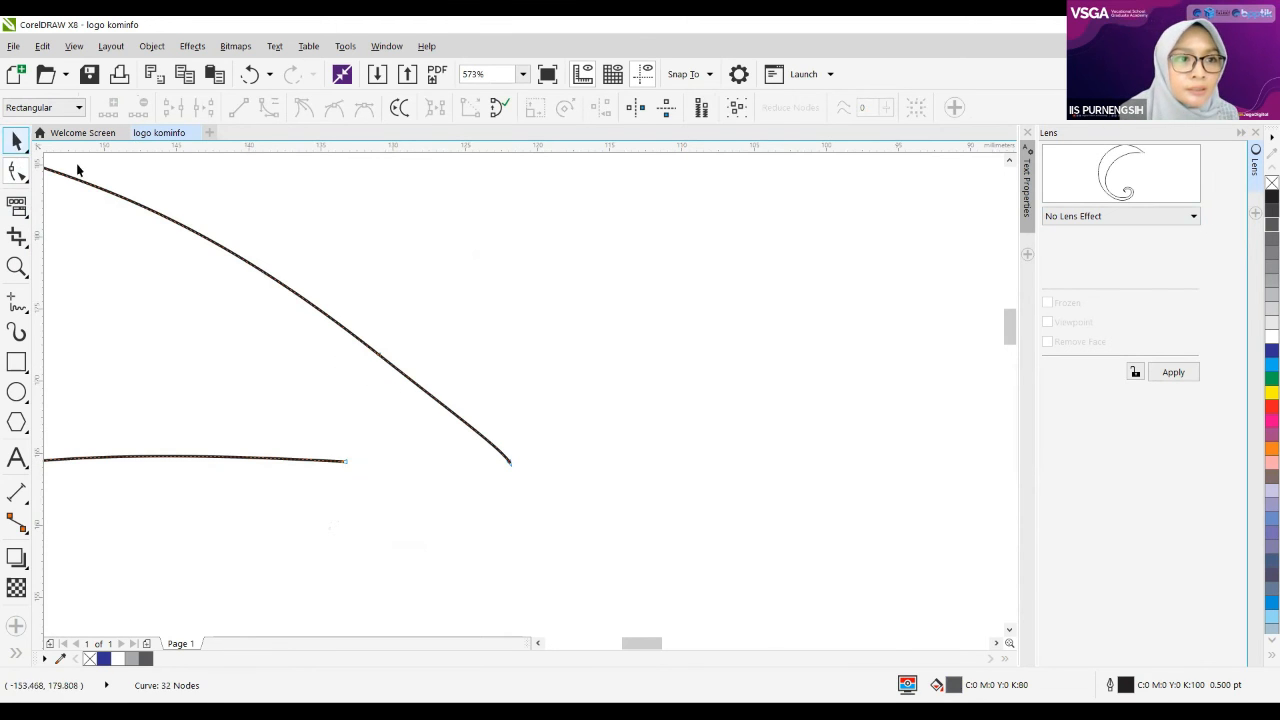
# Step: Fill the opened swirl with 50% black and join the inner curve's end node to the outer curve's end node at the tip
pyautogui.press('space')
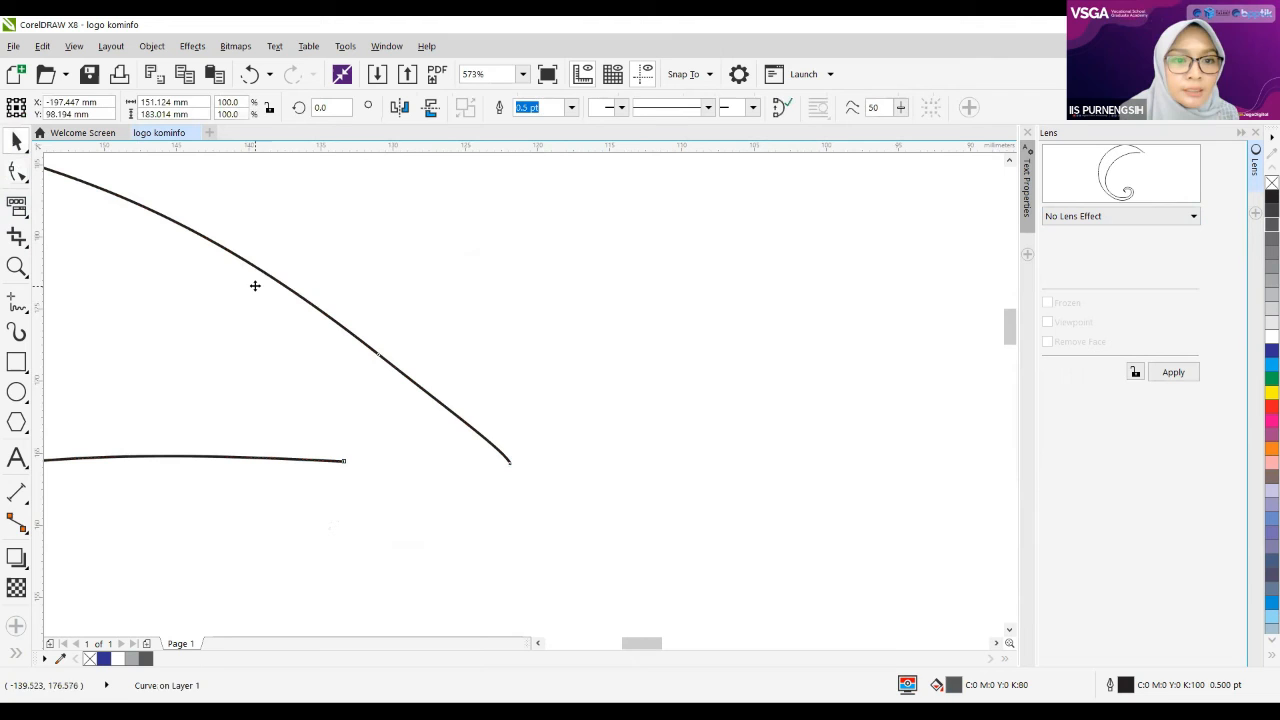
pyautogui.click(1271, 266)
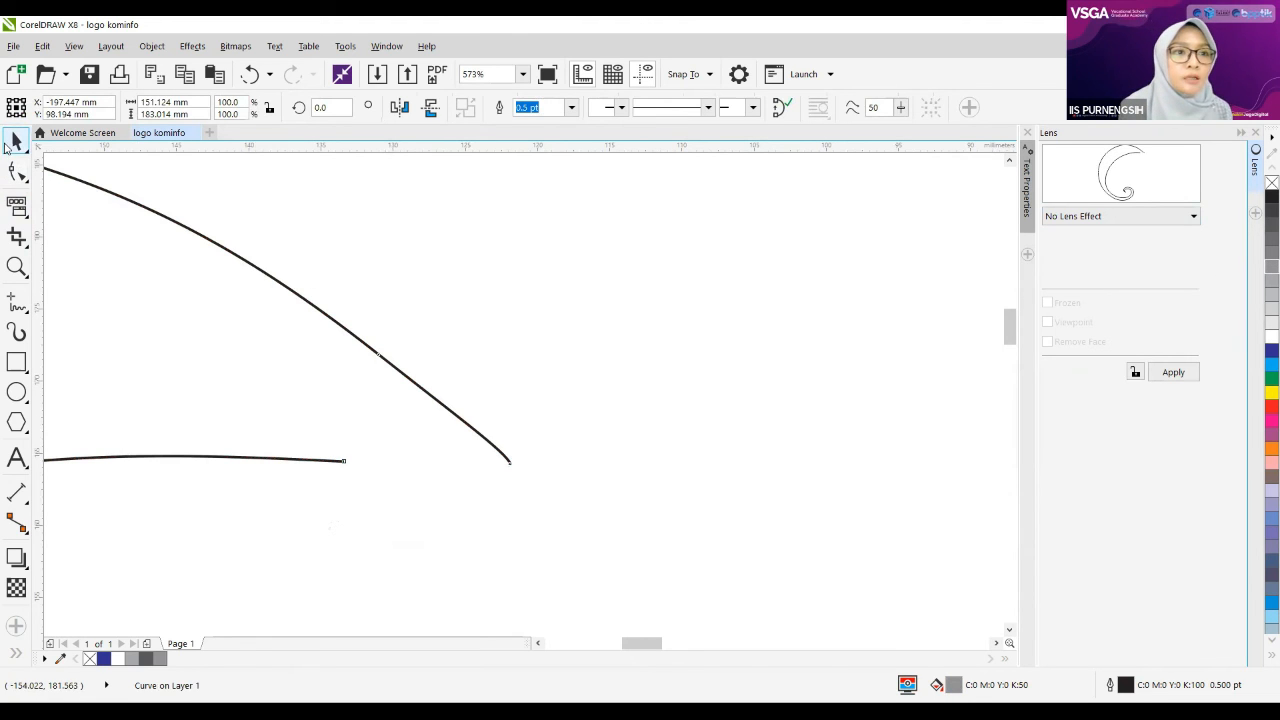
pyautogui.click(14, 171)
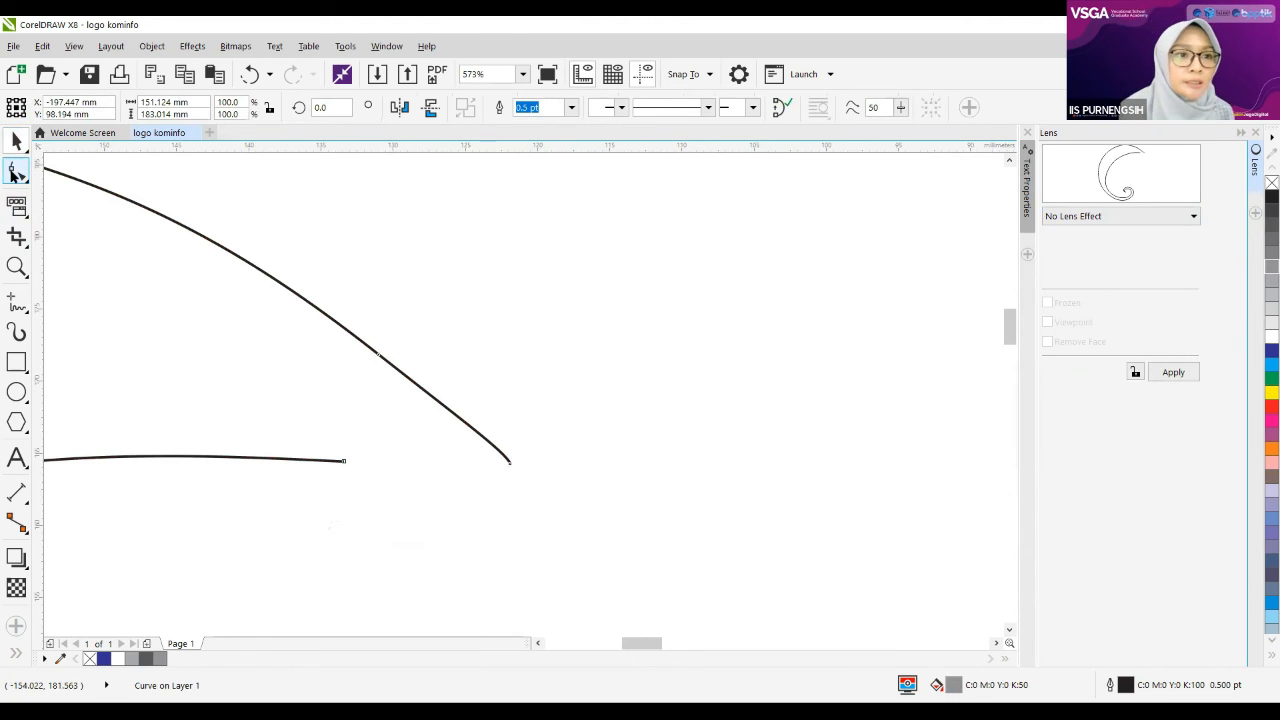
pyautogui.click(345, 462)
pyautogui.moveTo(344, 464); pyautogui.dragTo(516, 472)
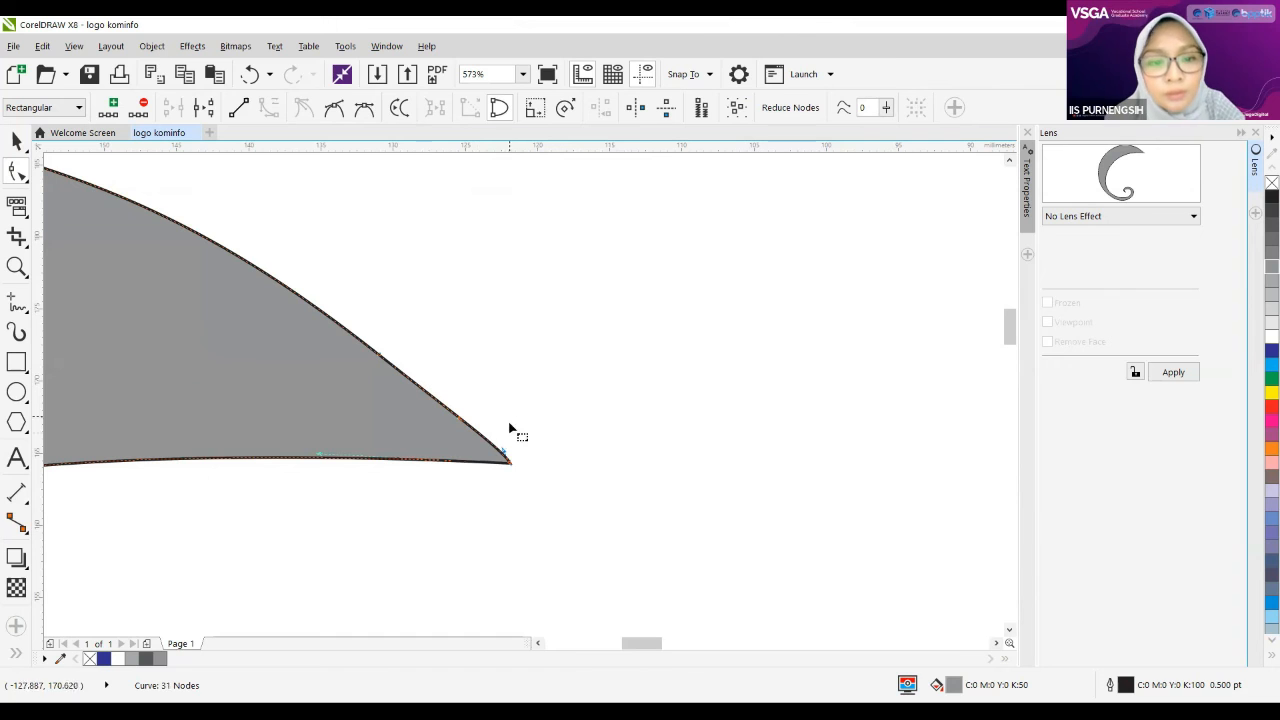
# Step: Reopen the swirl at its upper-right tip by breaking the joined node apart and deleting the end nodes
pyautogui.moveTo(510, 463); pyautogui.dragTo(480, 475)
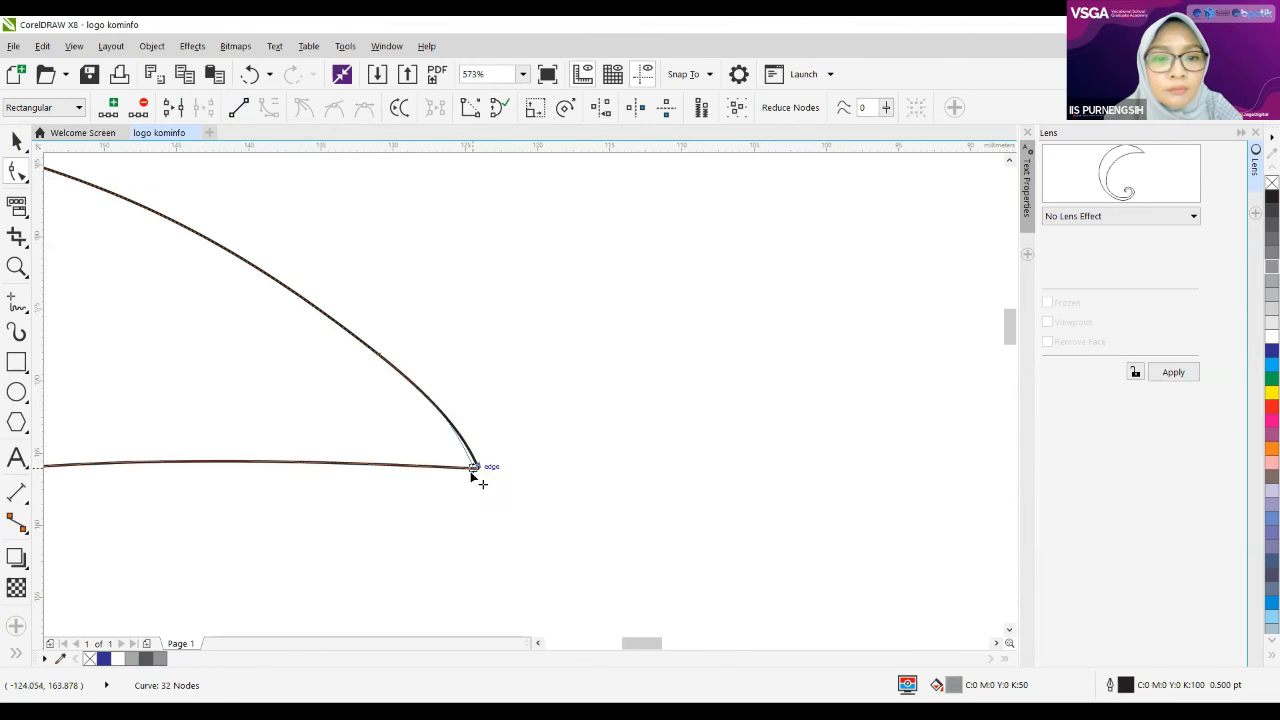
pyautogui.click(478, 470)
pyautogui.press('Delete')
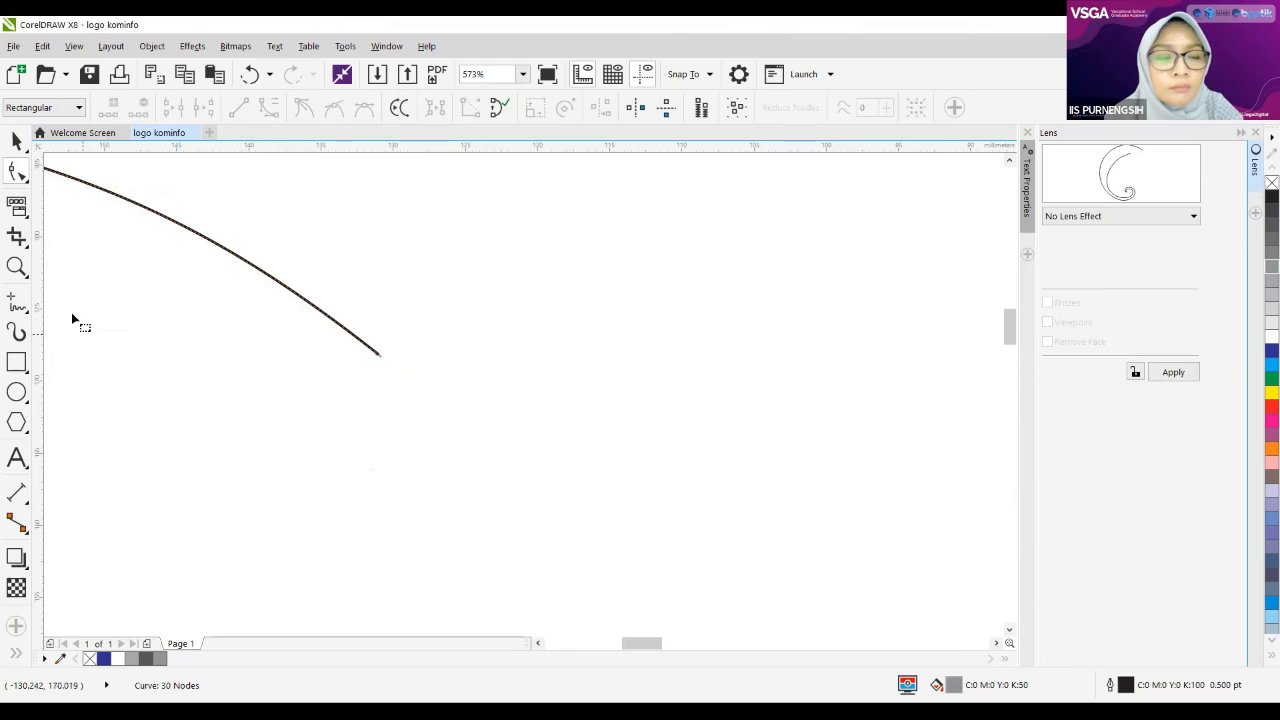
# Step: Set the fill of the whole open swirl outline to 70% black
pyautogui.click(16, 266)
pyautogui.scroll(-3, 321, 339)
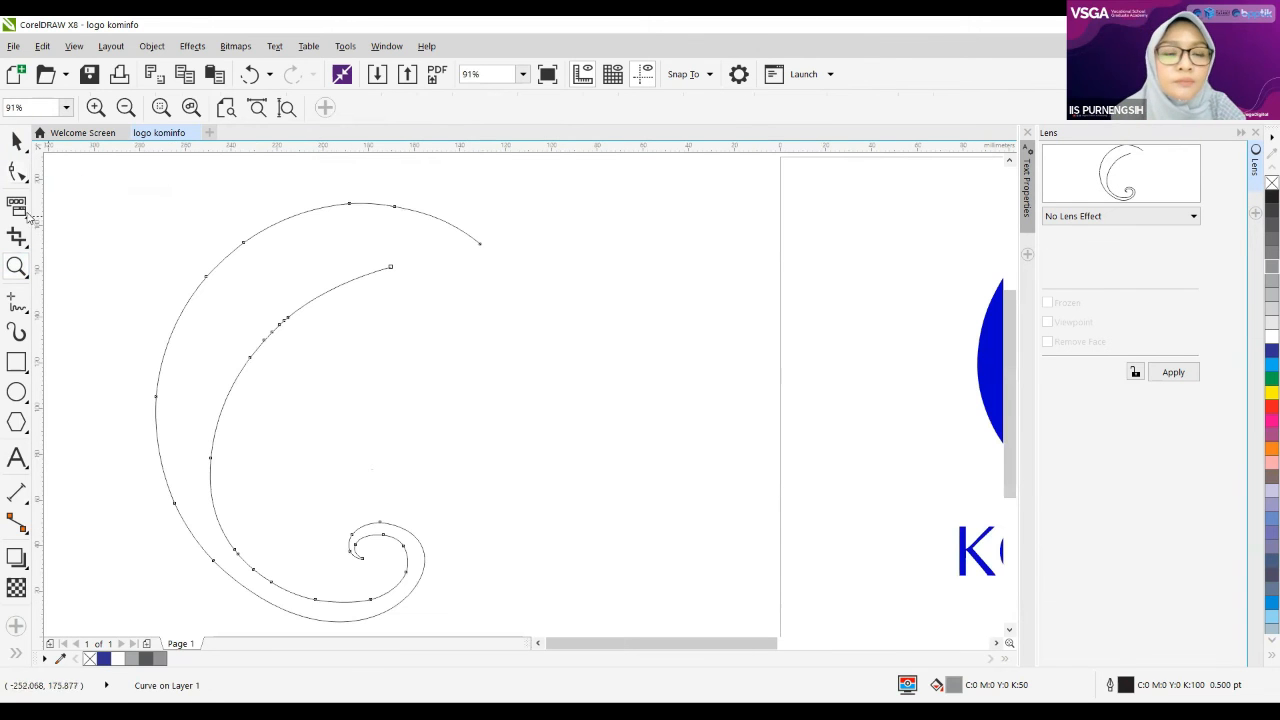
pyautogui.click(15, 141)
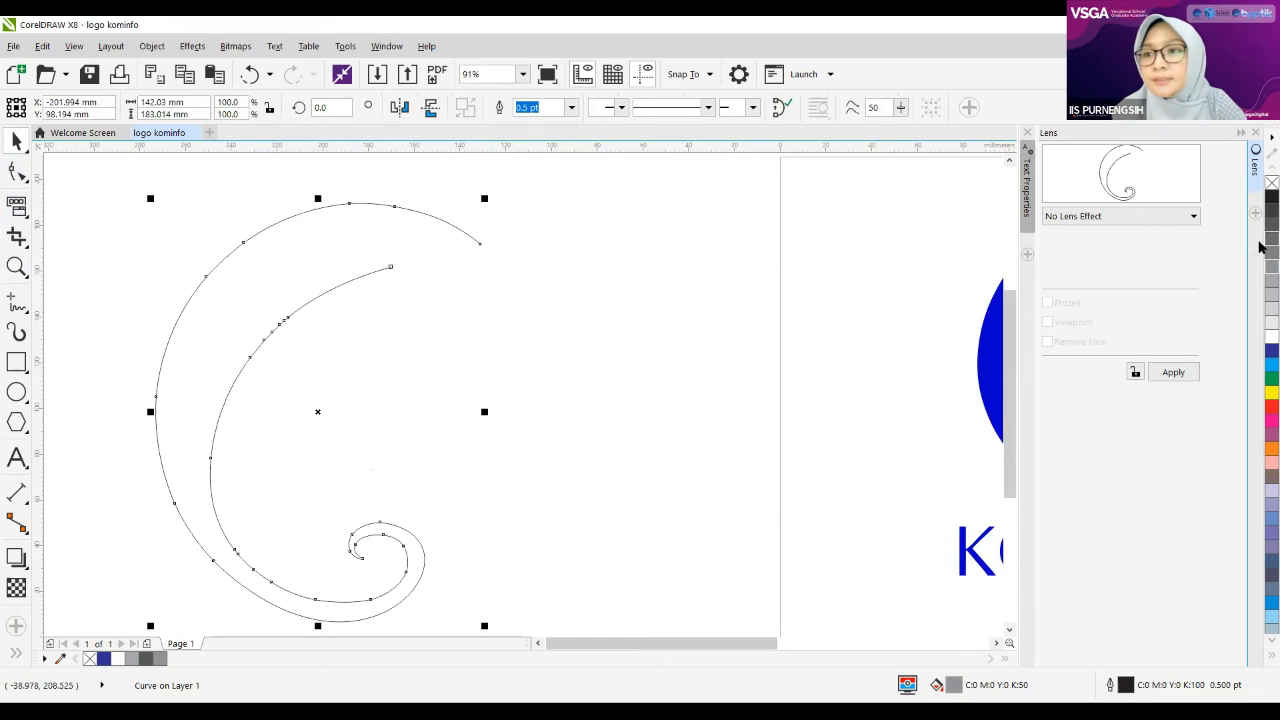
pyautogui.click(1262, 244)
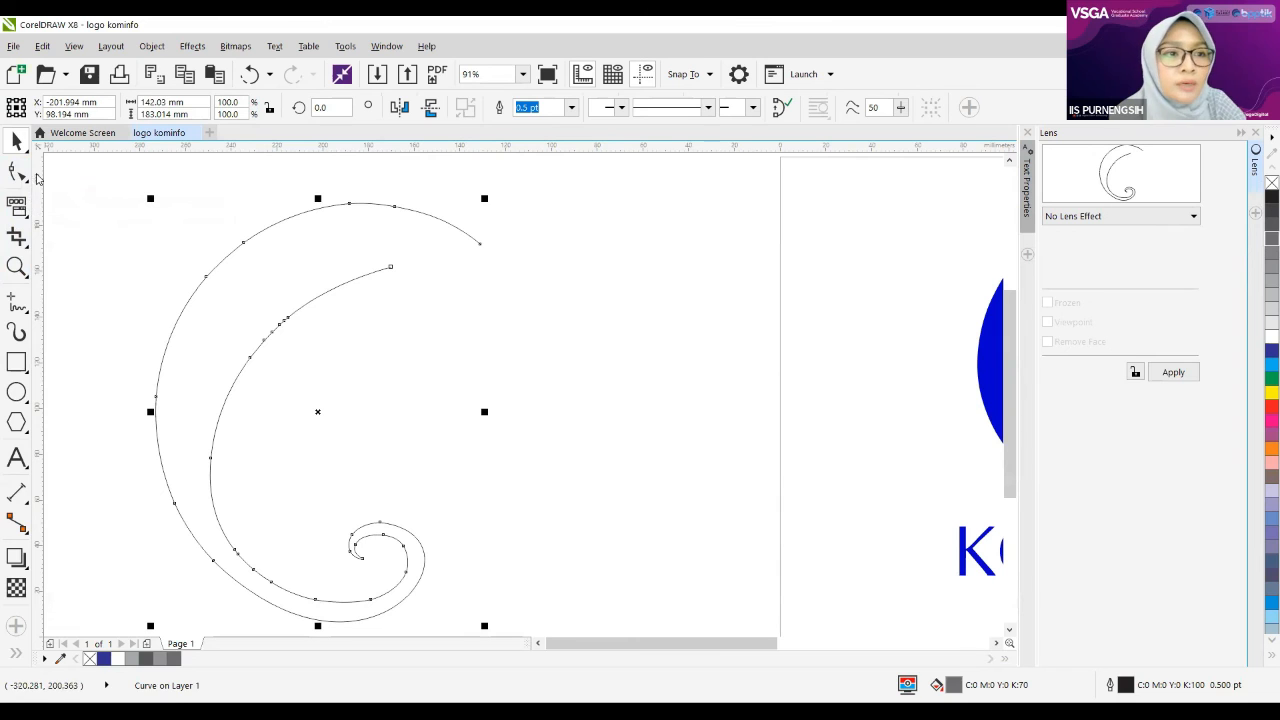
# Step: Close the swirl by moving the inner curve's open end node onto the outer curve's end node
pyautogui.click(16, 172)
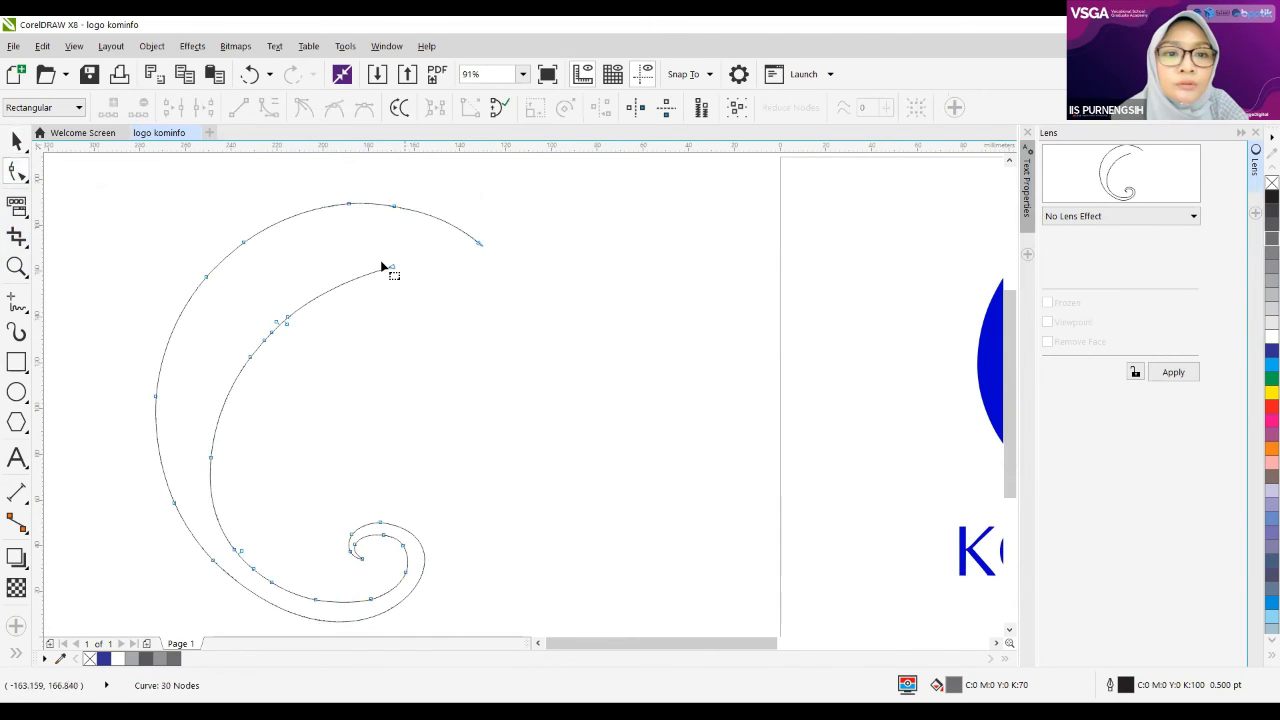
pyautogui.moveTo(393, 268); pyautogui.dragTo(488, 247)
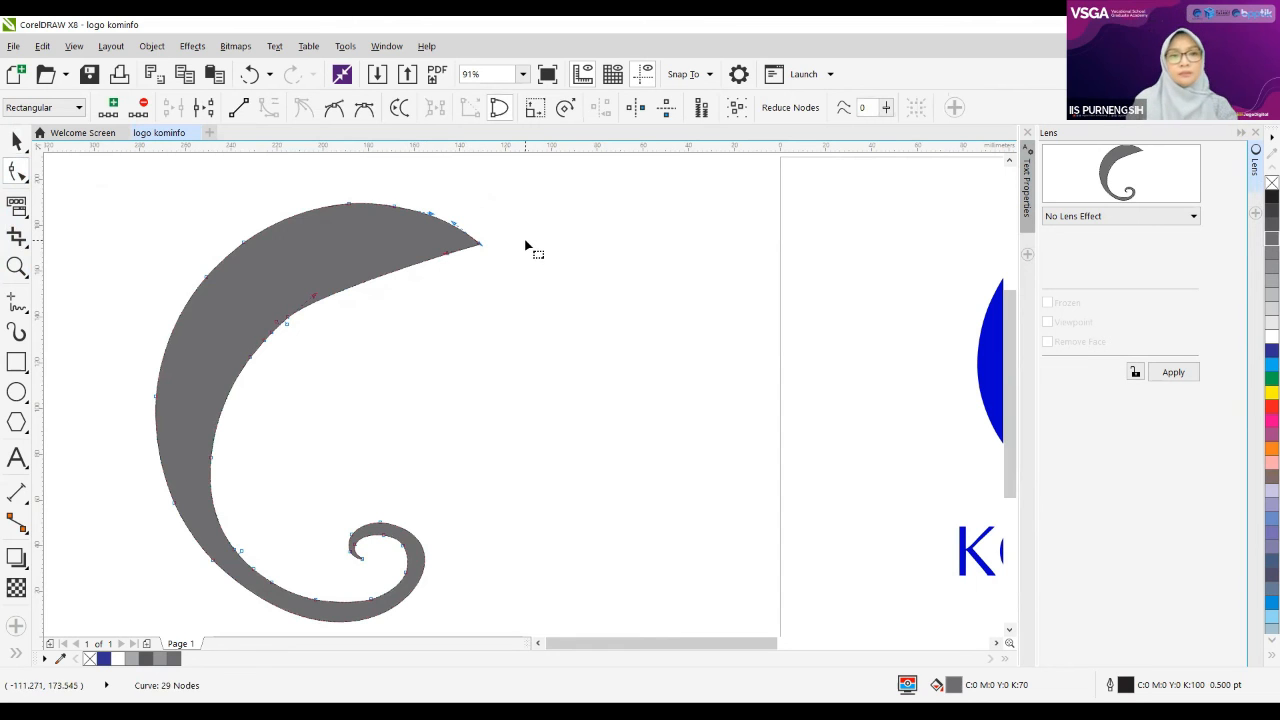
pyautogui.click(17, 140)
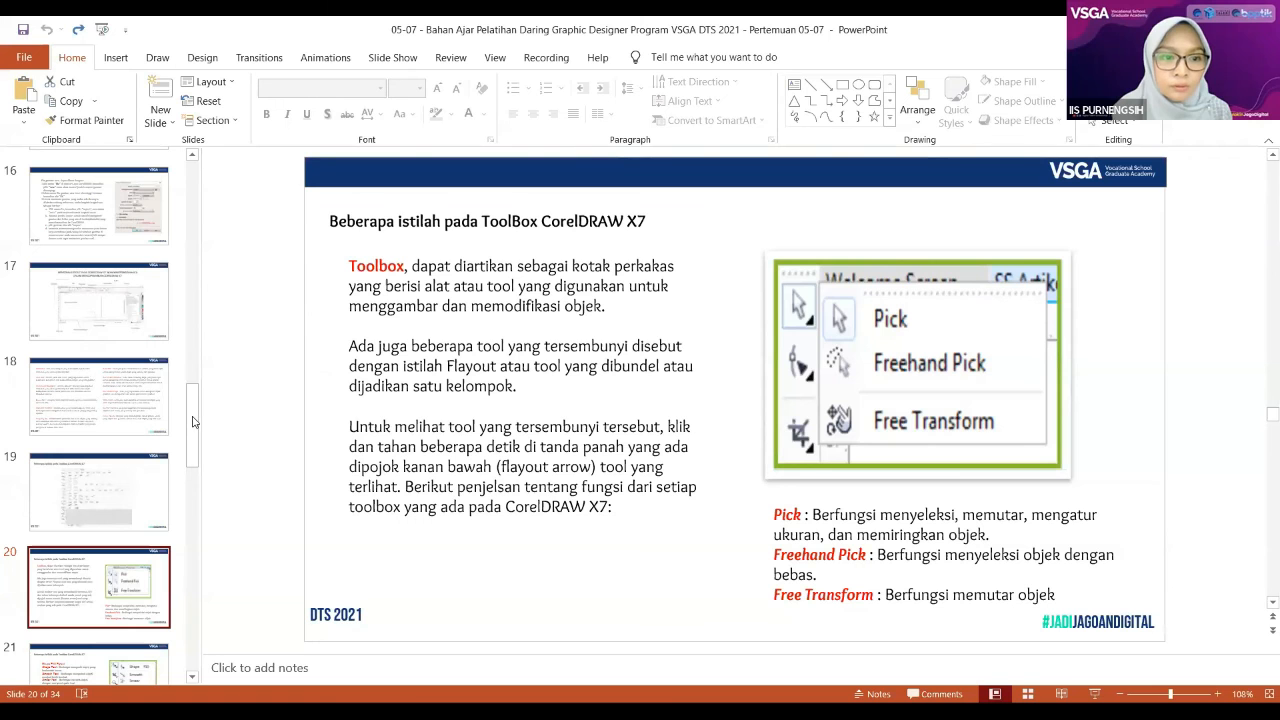
# Step: Switch to the training presentation in PowerPoint and go to its final slide, number 34
pyautogui.press('End')
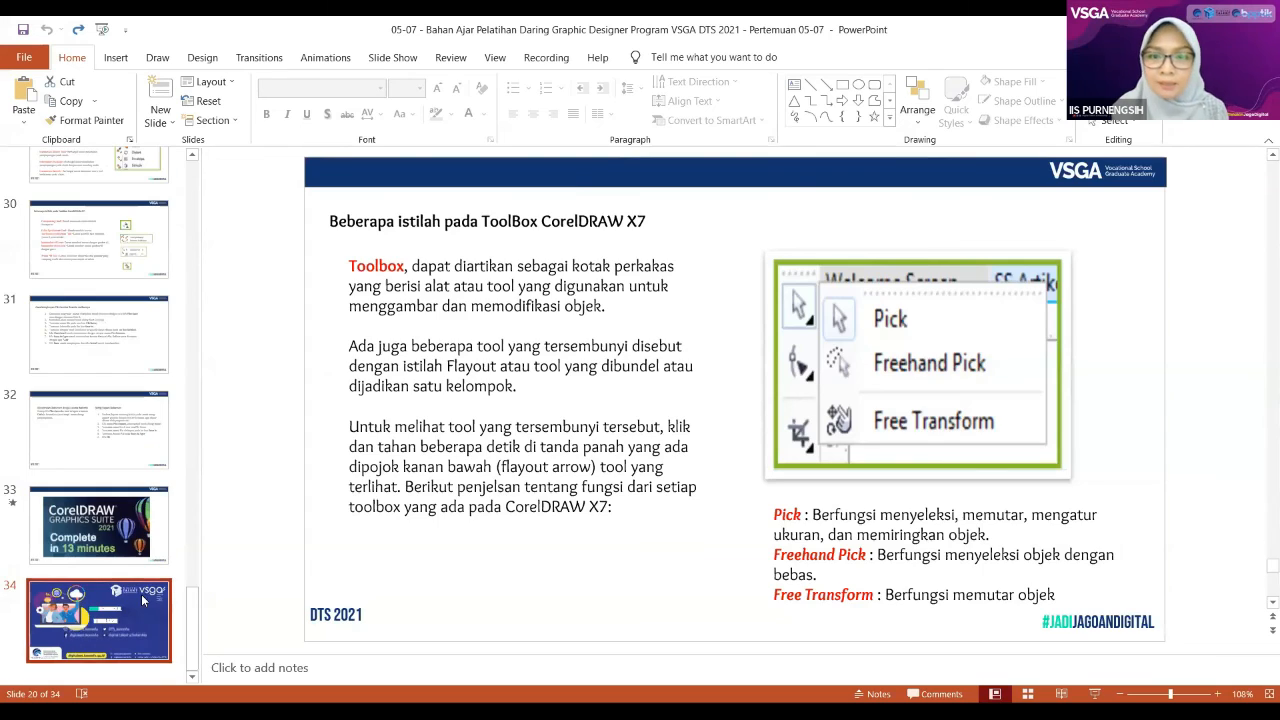